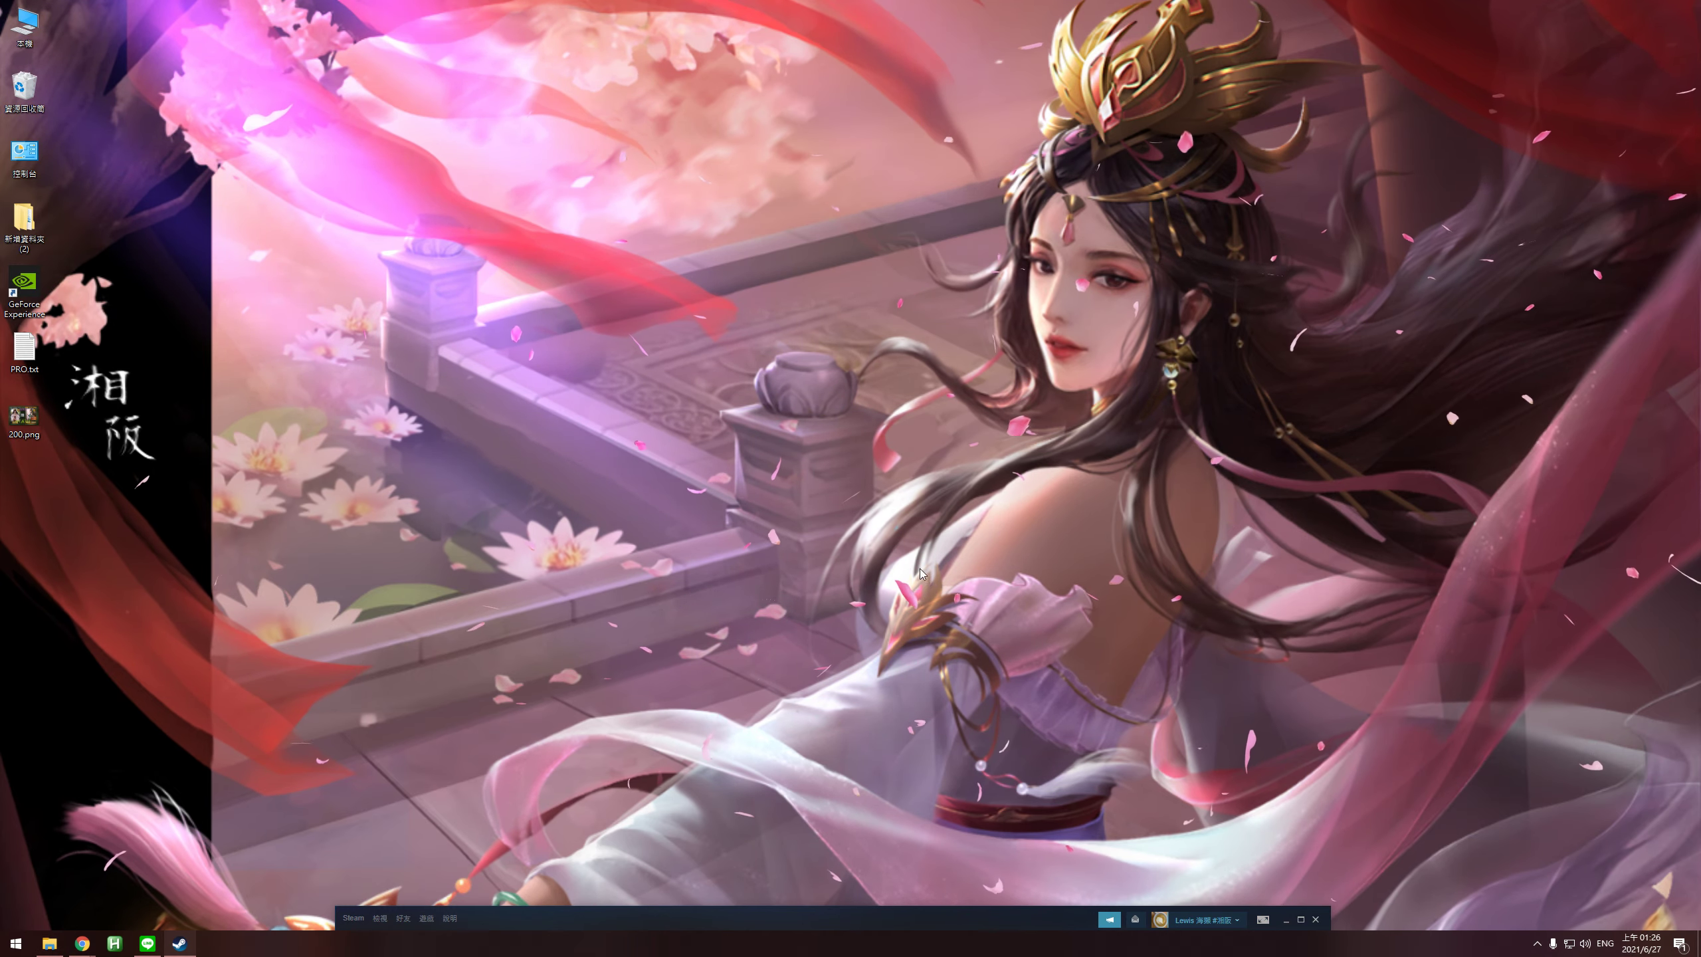
# Bring the Steam window into full view and examine the Wallpaper Engine store page, including its purchase section.
pyautogui.moveTo(594, 921); pyautogui.dragTo(536, 545)
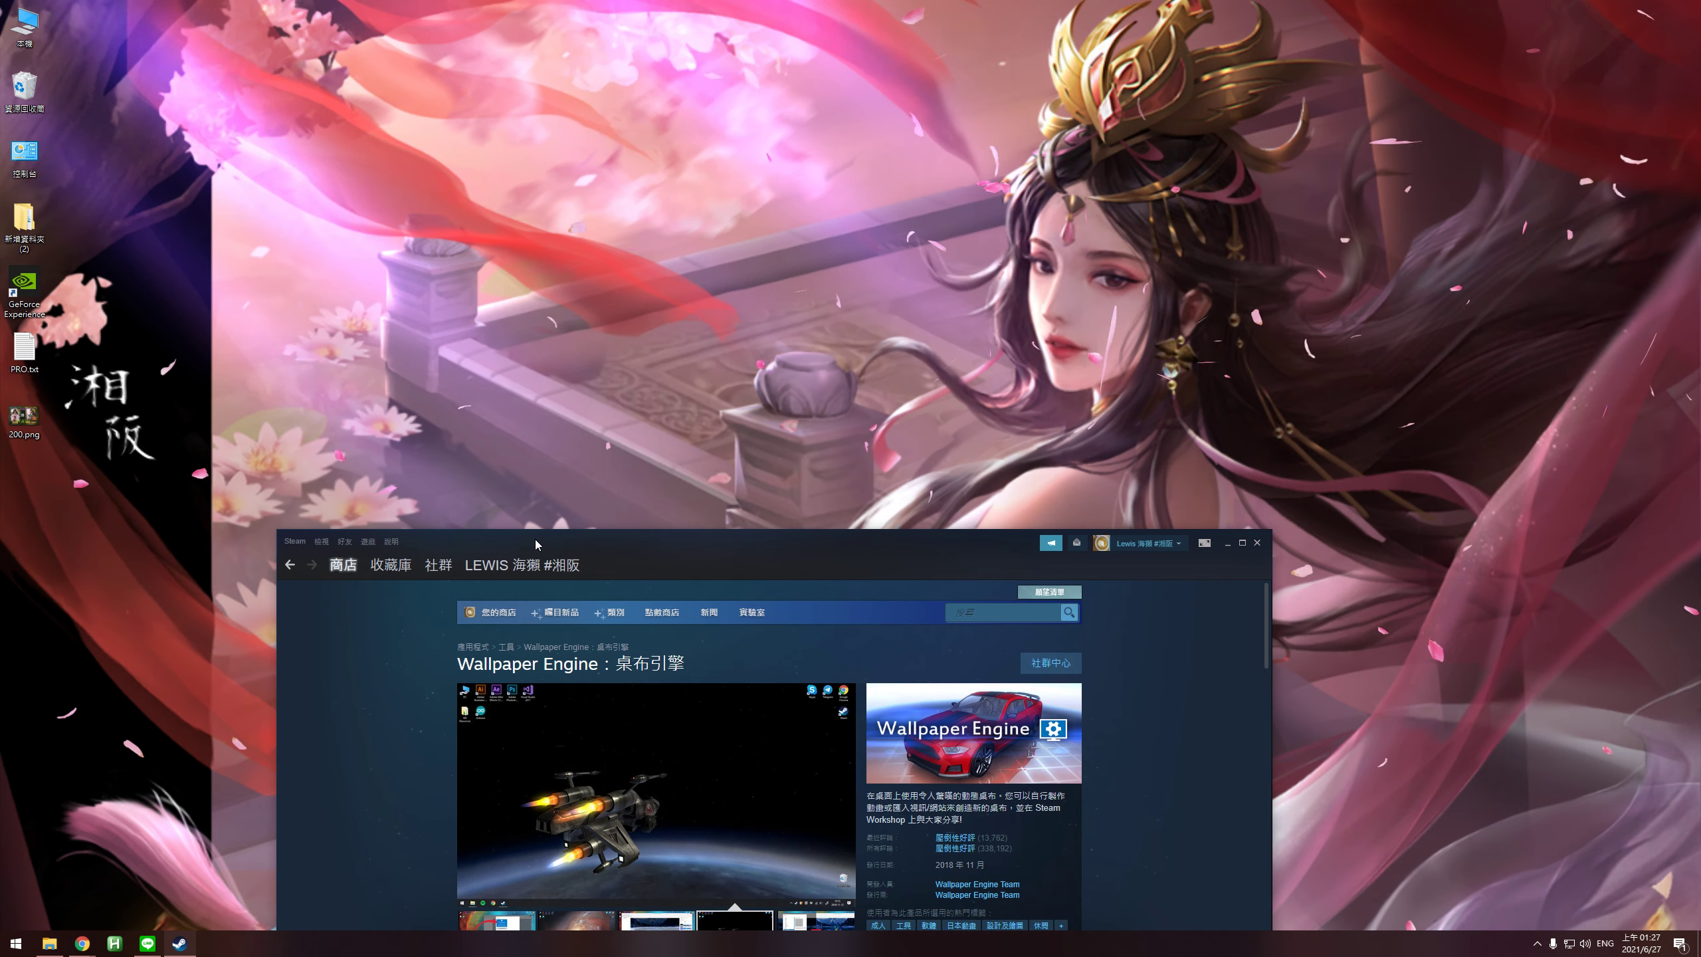
pyautogui.moveTo(534, 540); pyautogui.dragTo(529, 114)
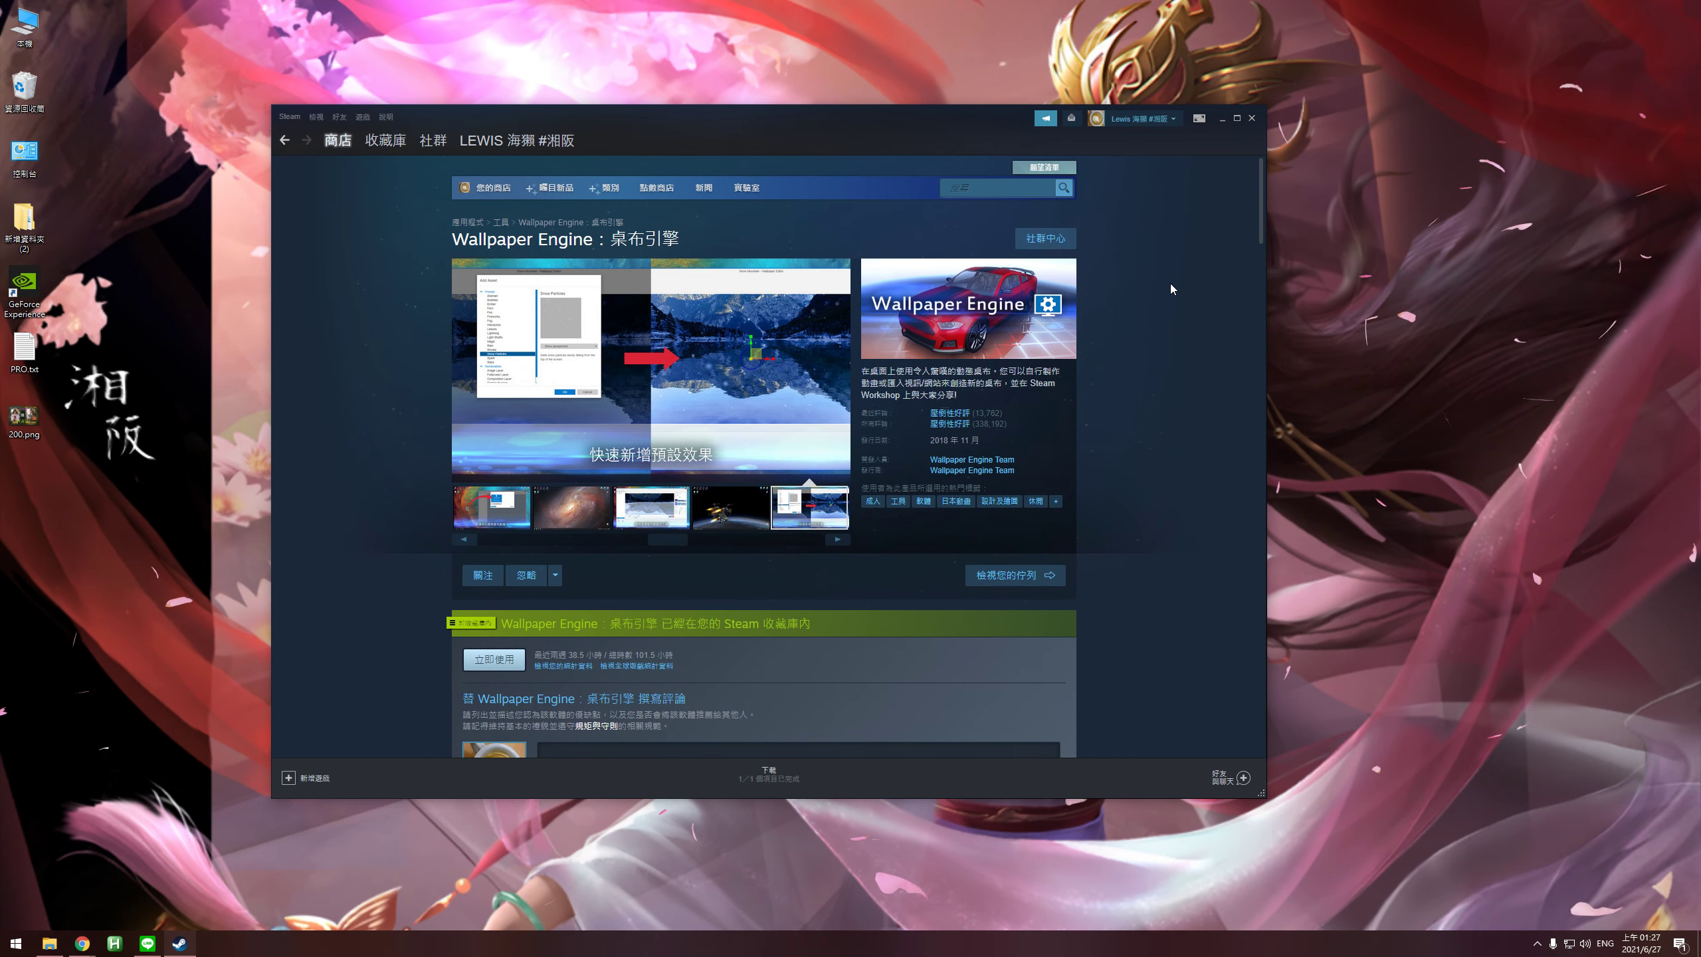
pyautogui.scroll(-6, 1170, 284)
pyautogui.scroll(-1, 1167, 307)
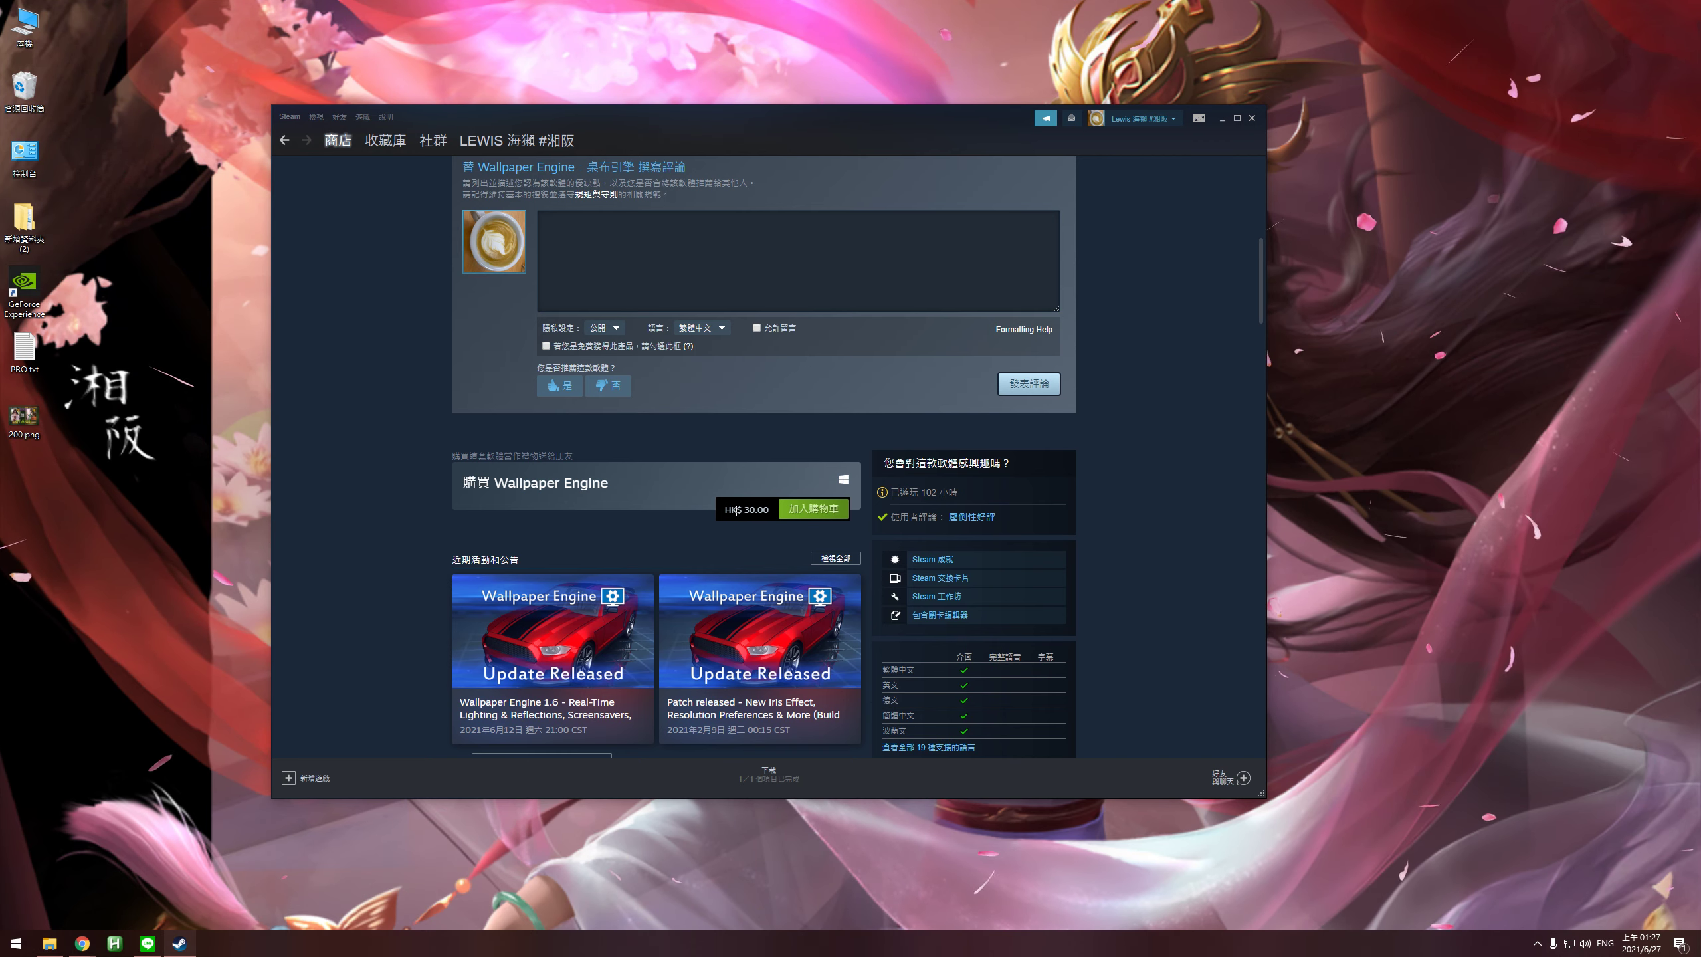
pyautogui.scroll(5, 770, 499)
pyautogui.scroll(-6, 814, 489)
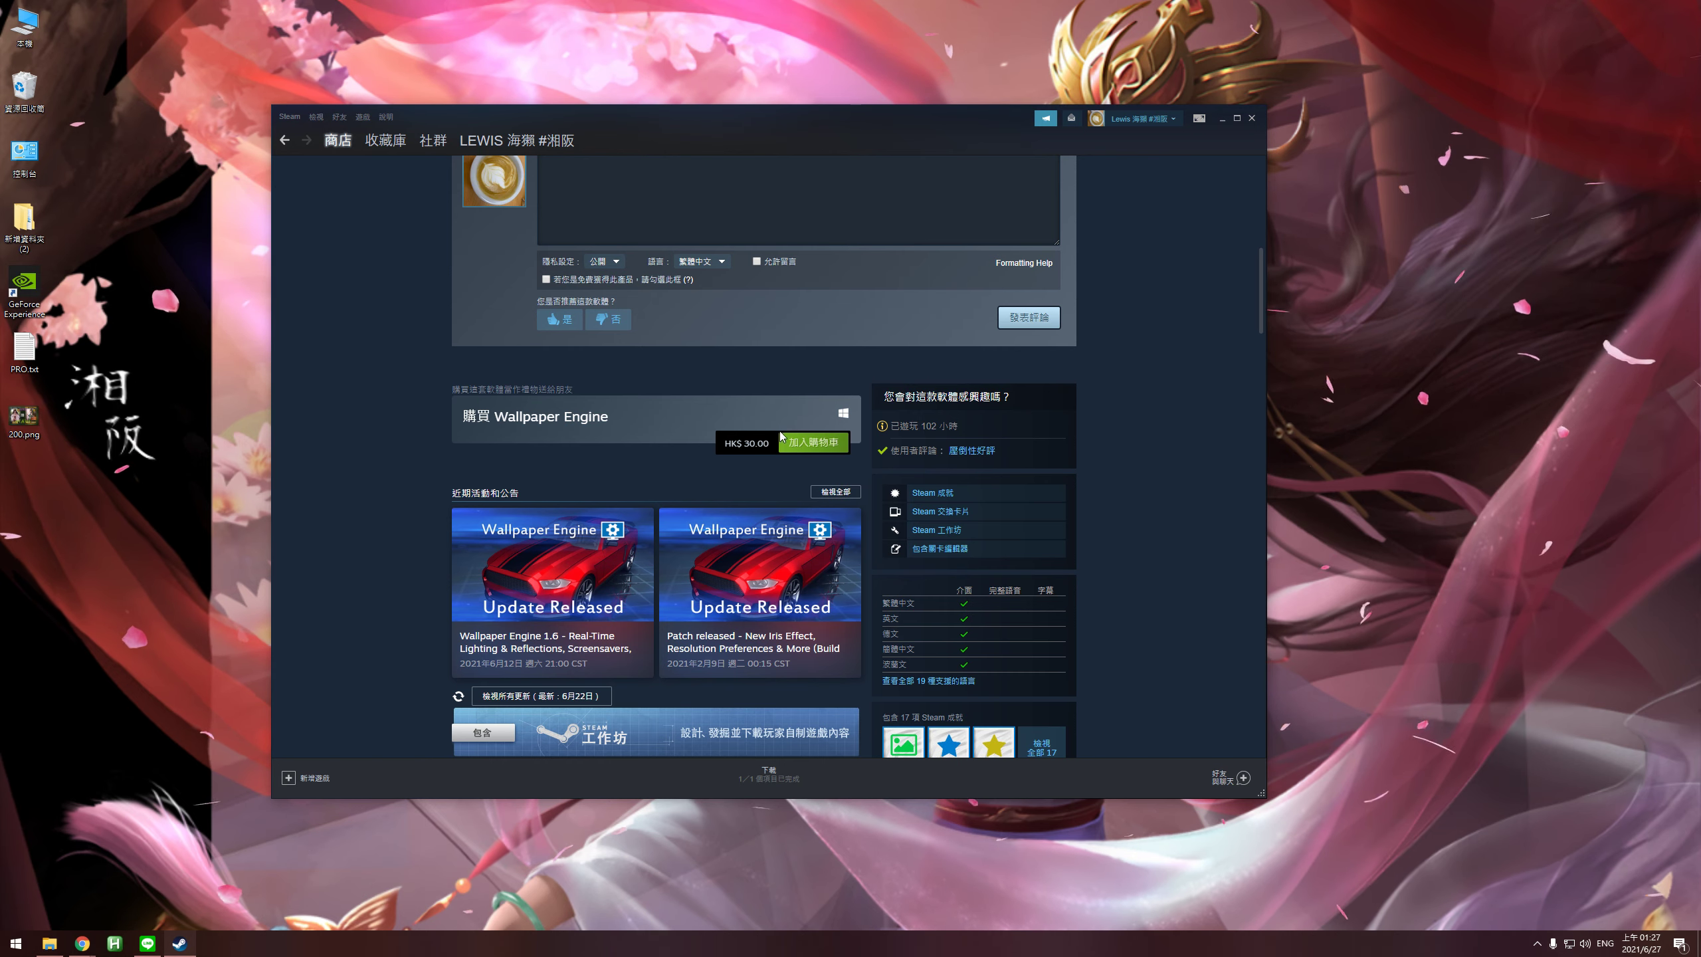
pyautogui.scroll(5, 752, 425)
pyautogui.scroll(-2, 826, 523)
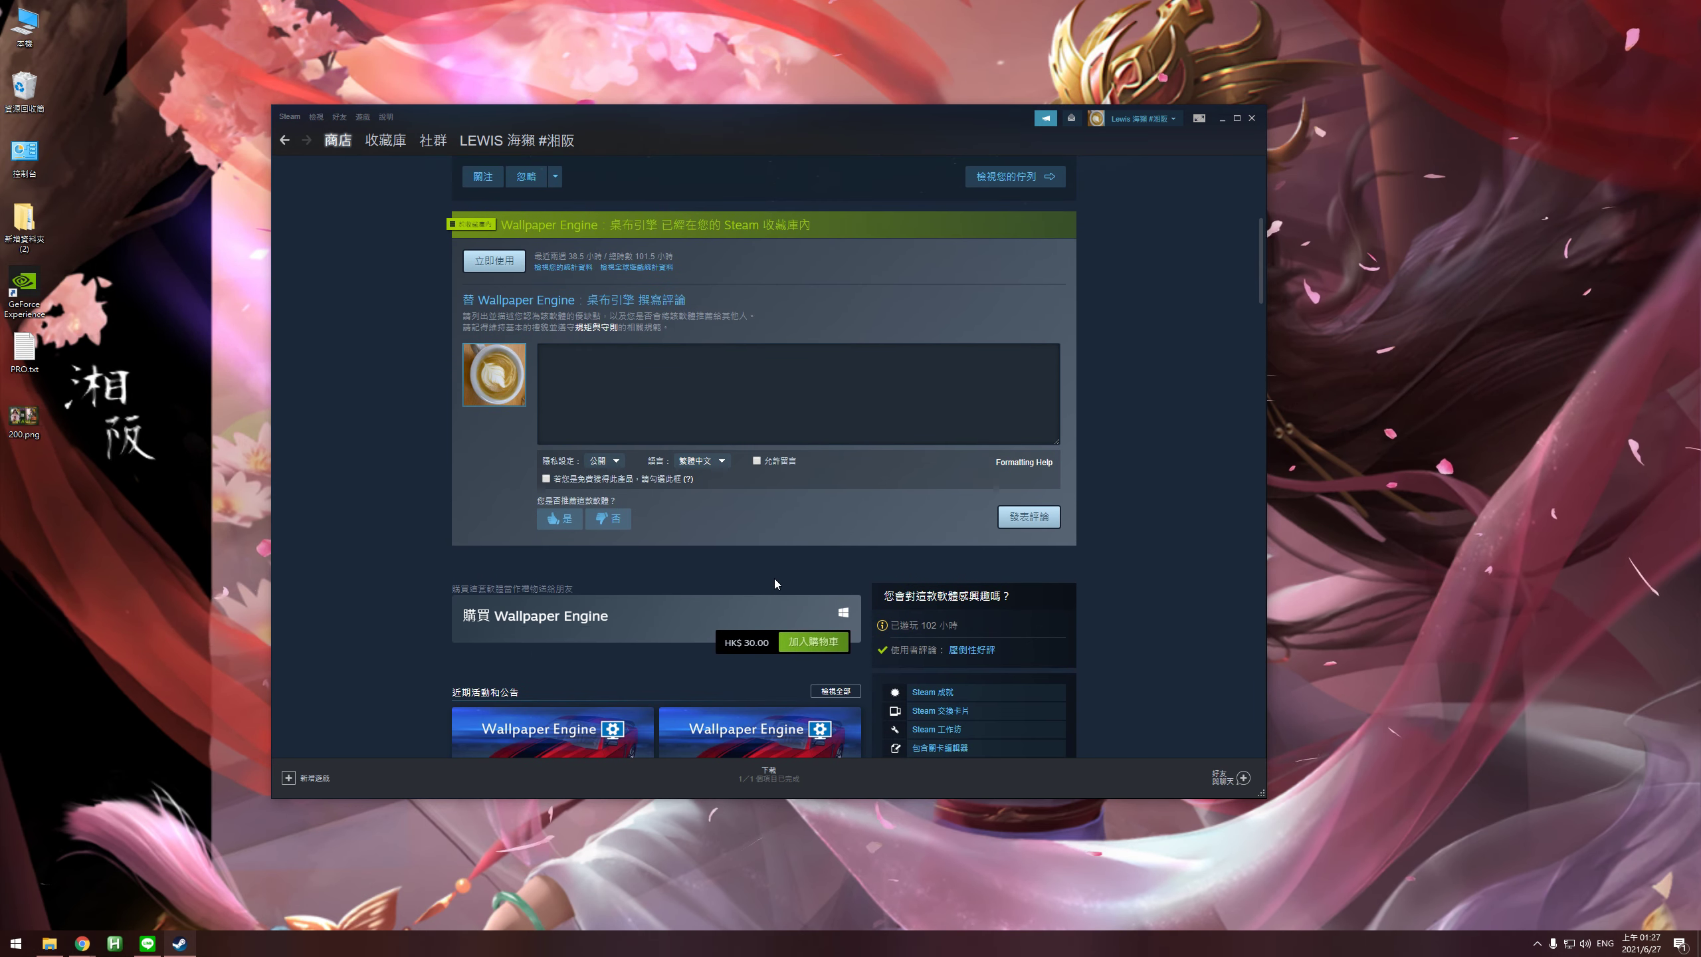
pyautogui.scroll(2, 773, 584)
pyautogui.scroll(-2, 842, 599)
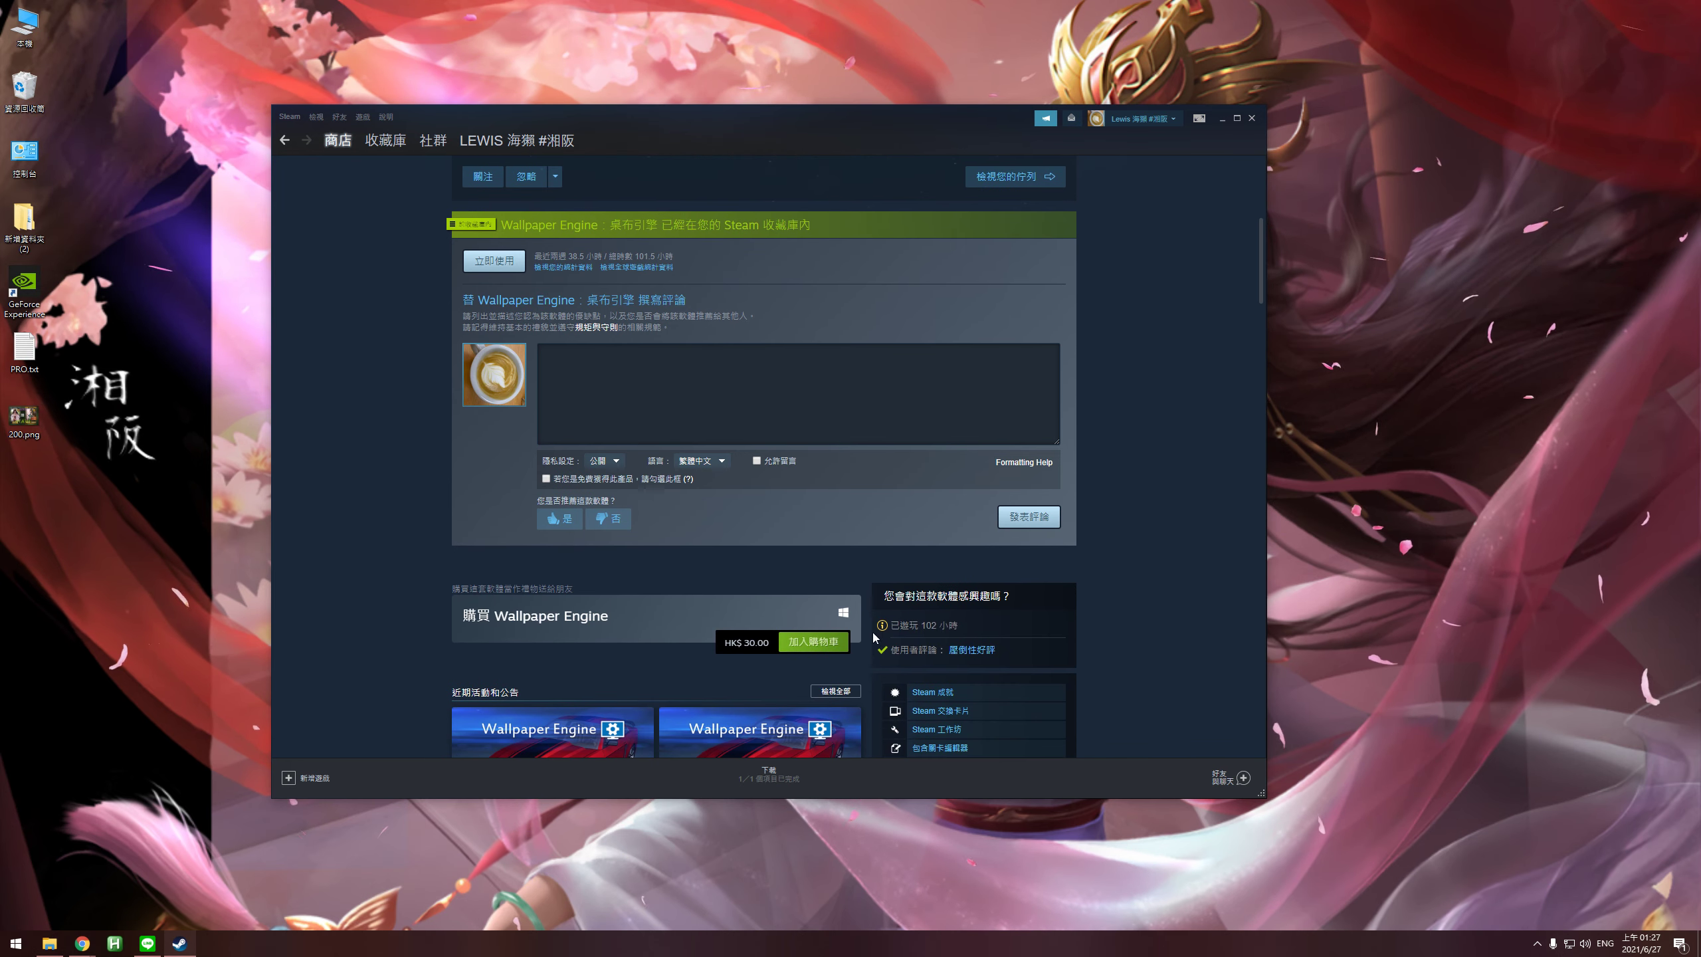
pyautogui.scroll(6, 884, 635)
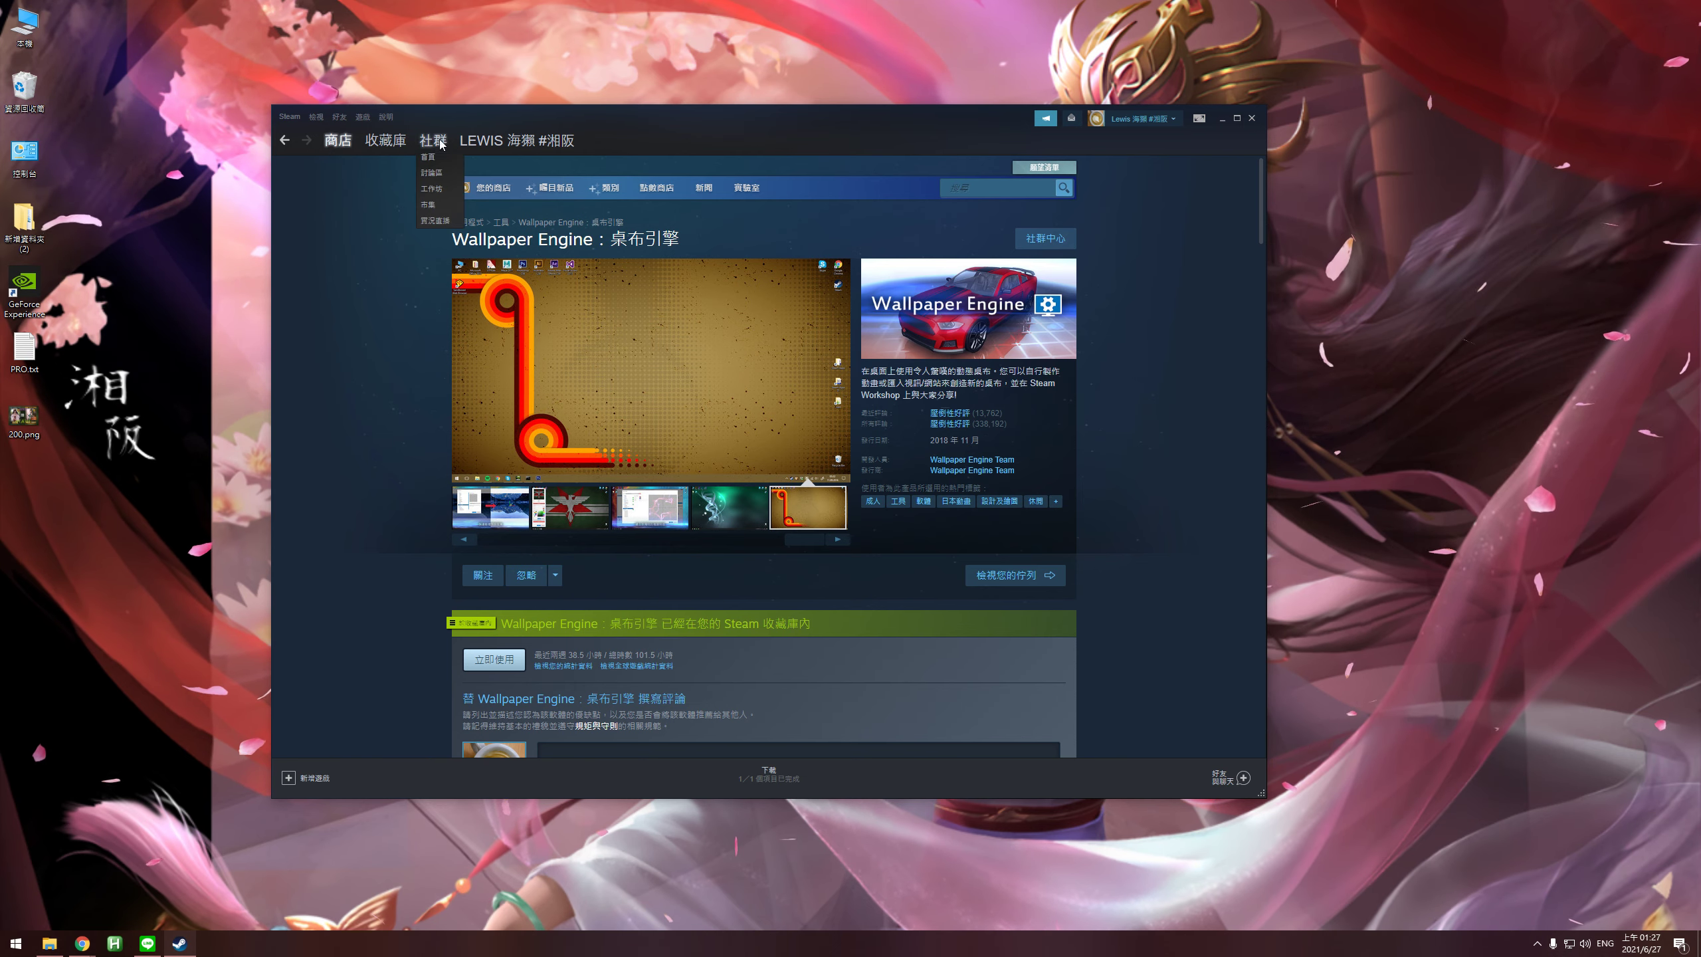
# Launch Wallpaper Engine from the Steam library using the standard 啟動 Wallpaper Engine:桌布引擎 option, and close the Steam window.
pyautogui.click(396, 142)
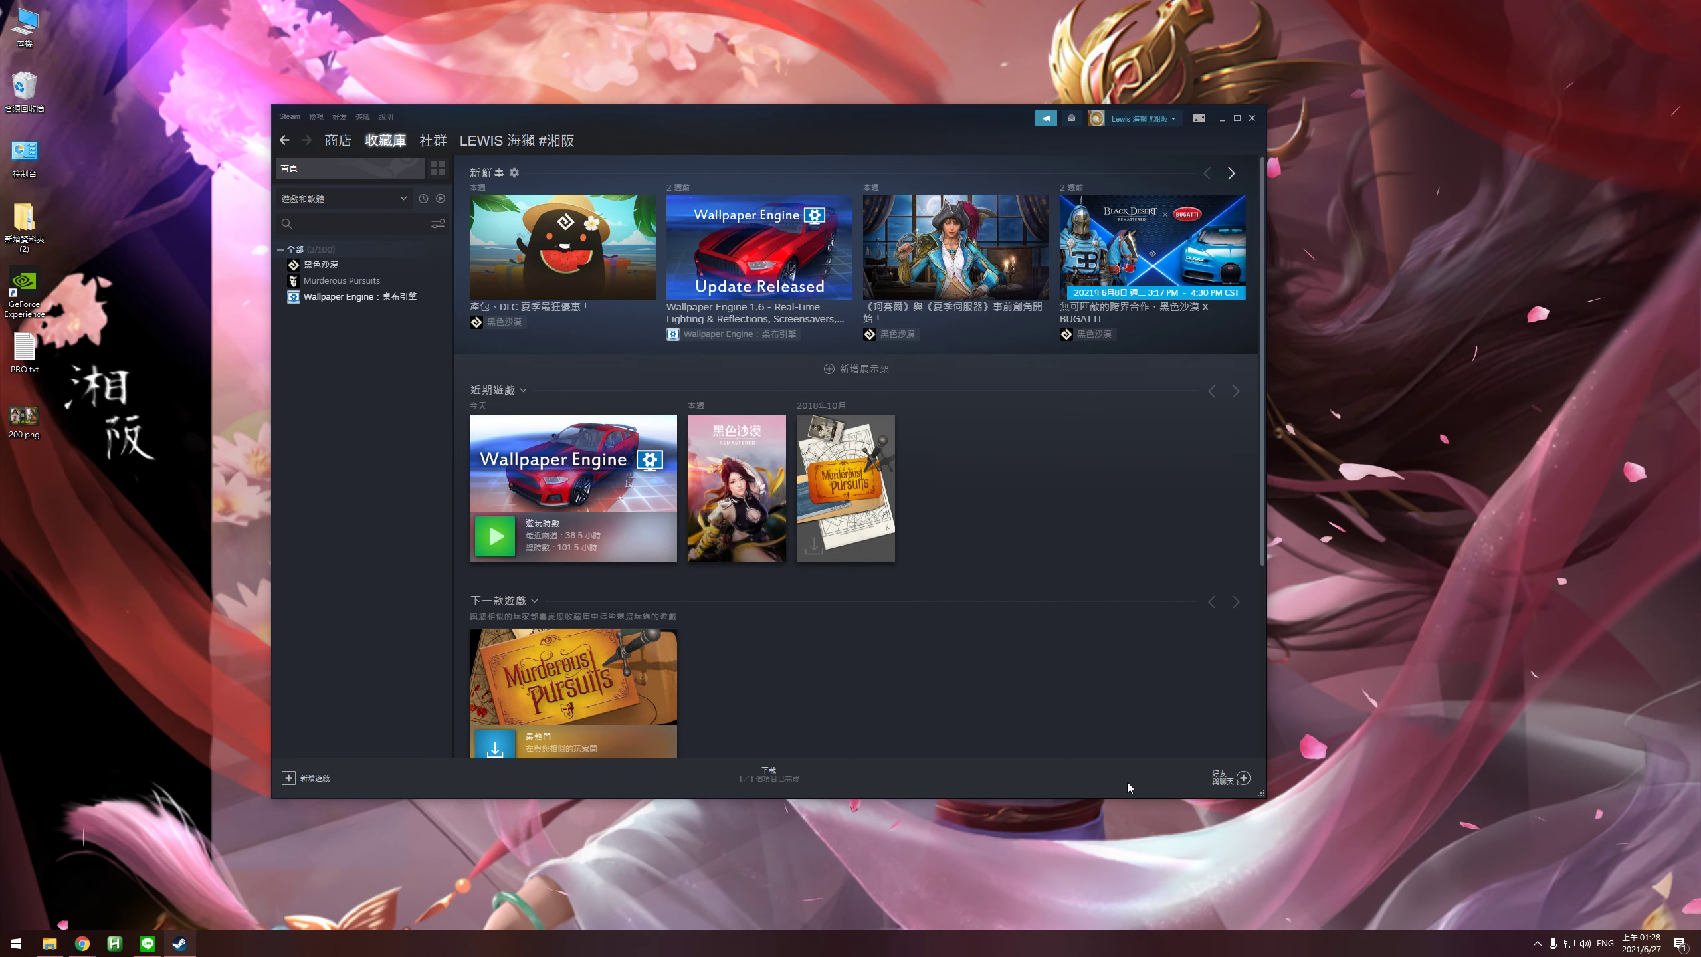
pyautogui.moveTo(544, 456)
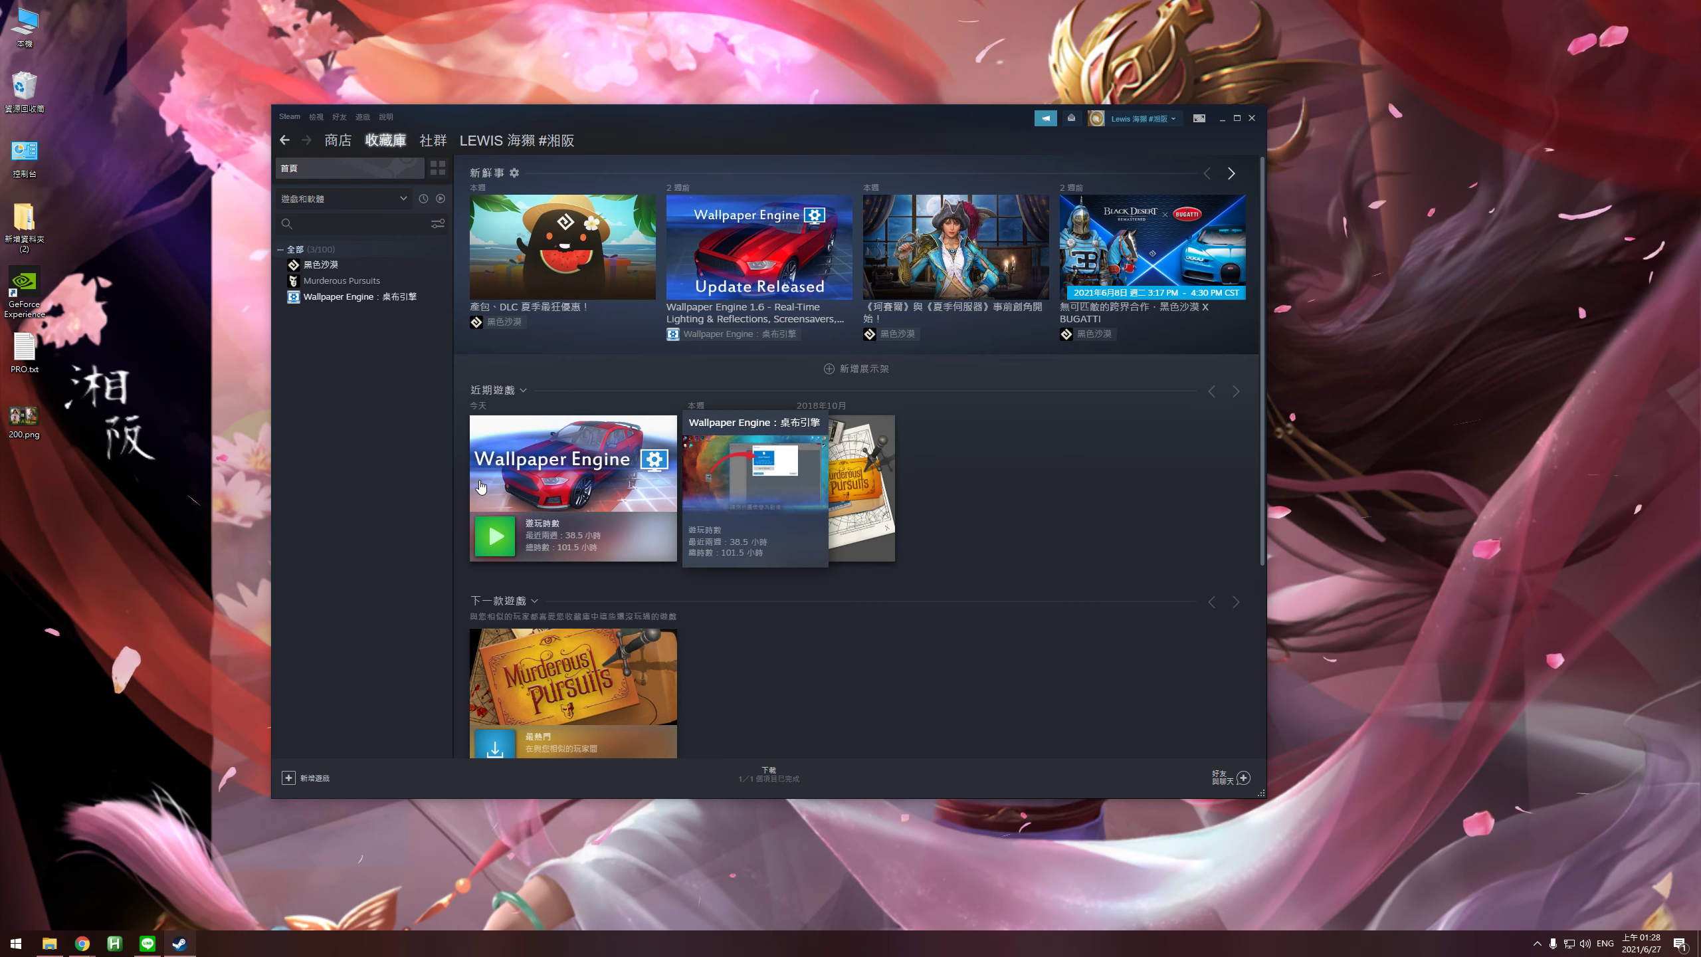
pyautogui.click(1539, 944)
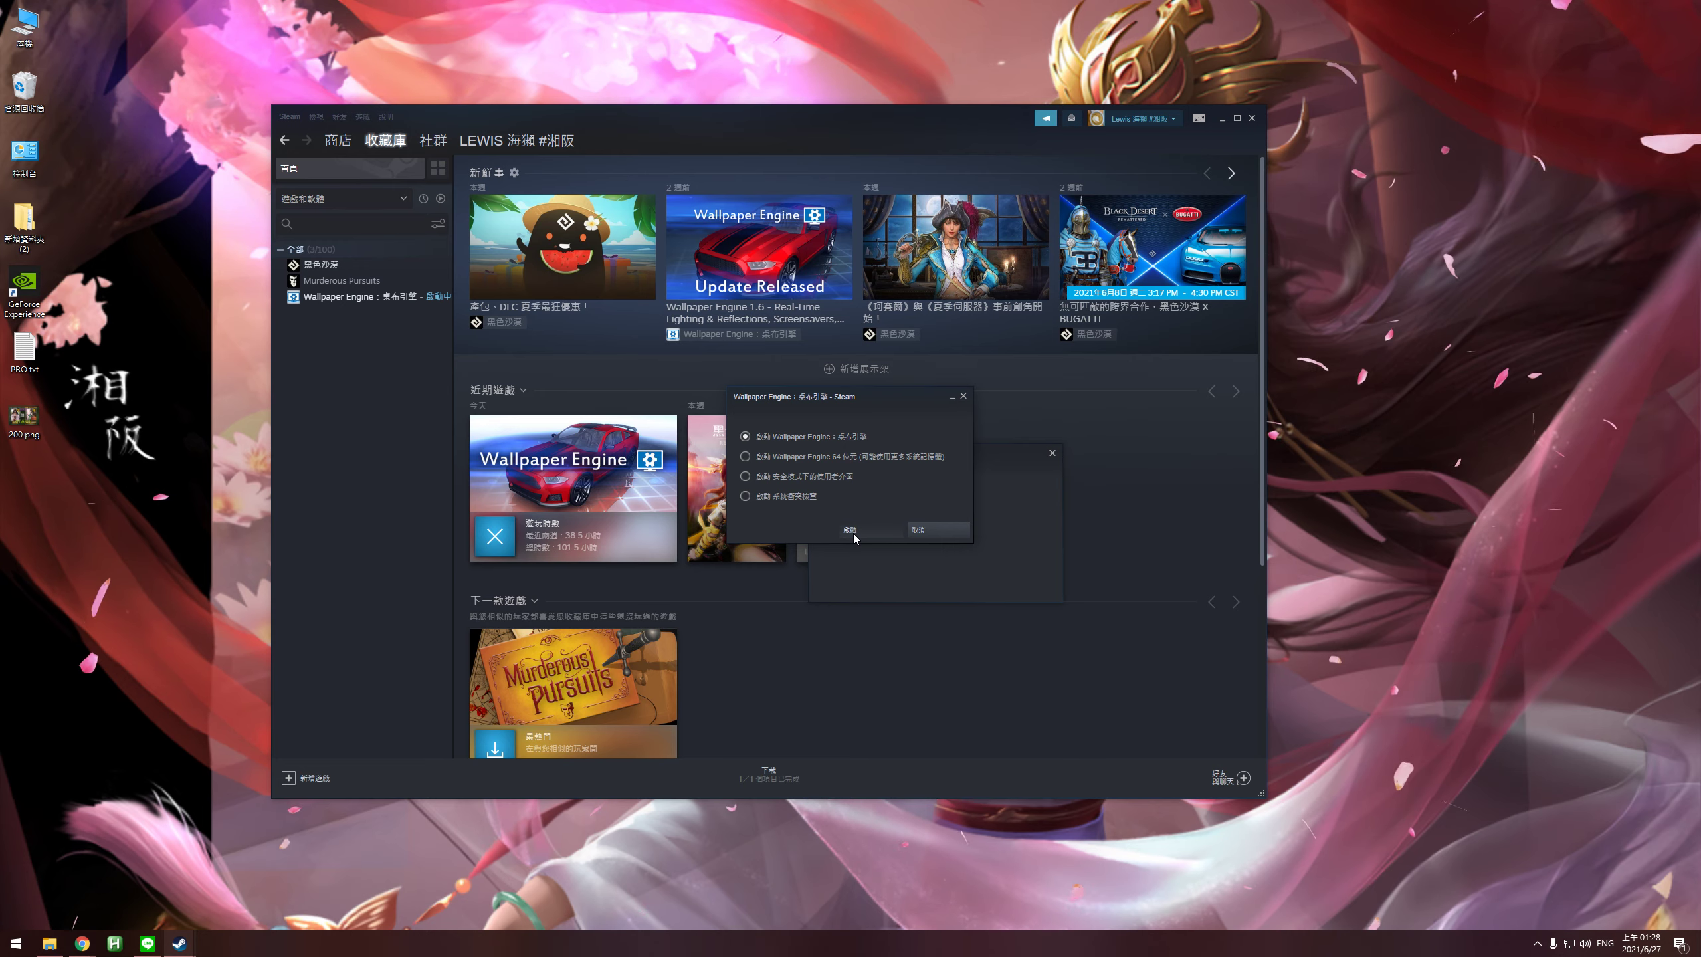
pyautogui.click(852, 531)
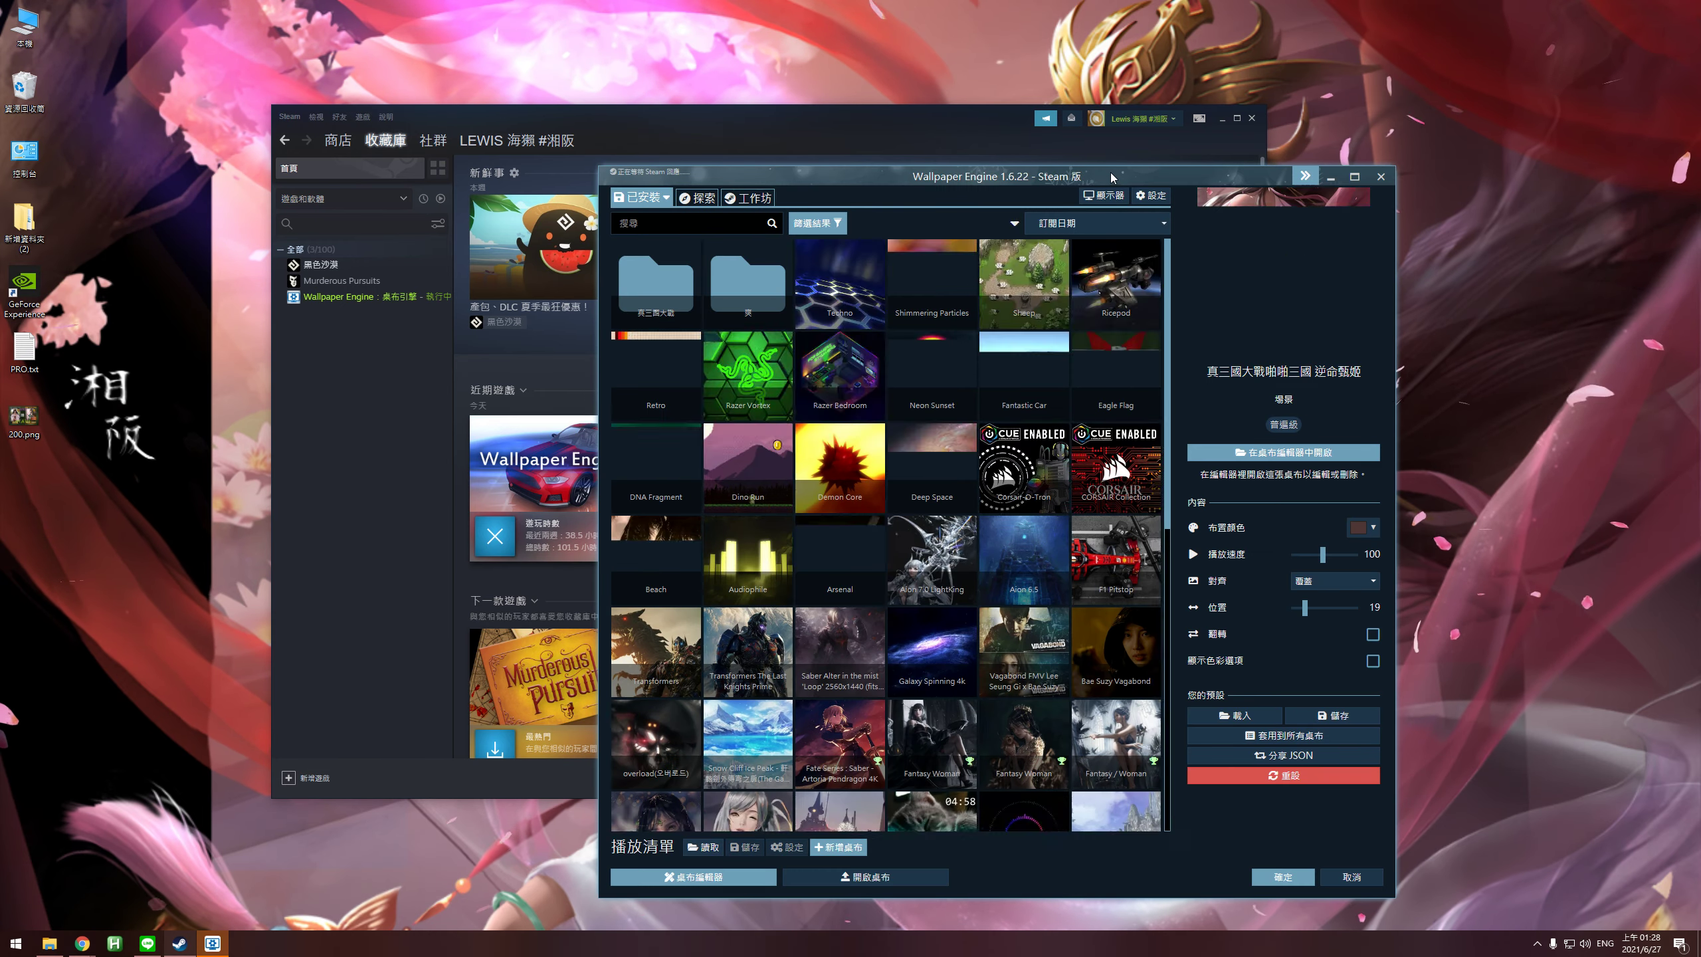
pyautogui.moveTo(1111, 173); pyautogui.dragTo(889, 117)
pyautogui.click(1254, 118)
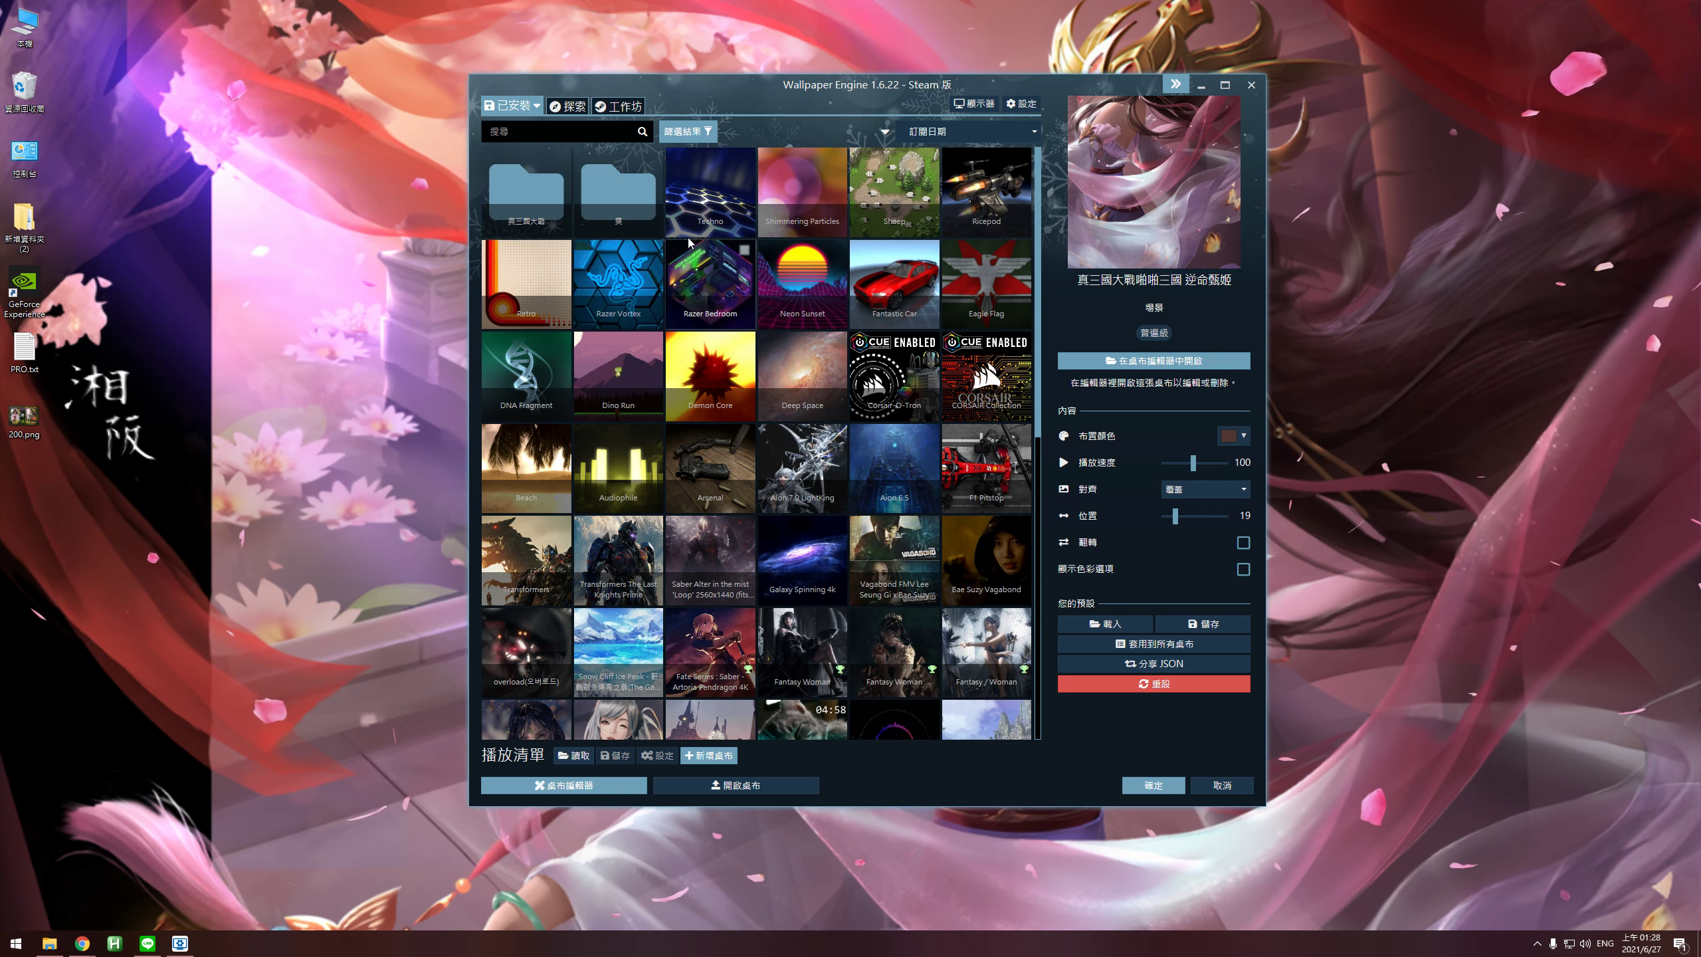
pyautogui.moveTo(814, 90); pyautogui.dragTo(755, 113)
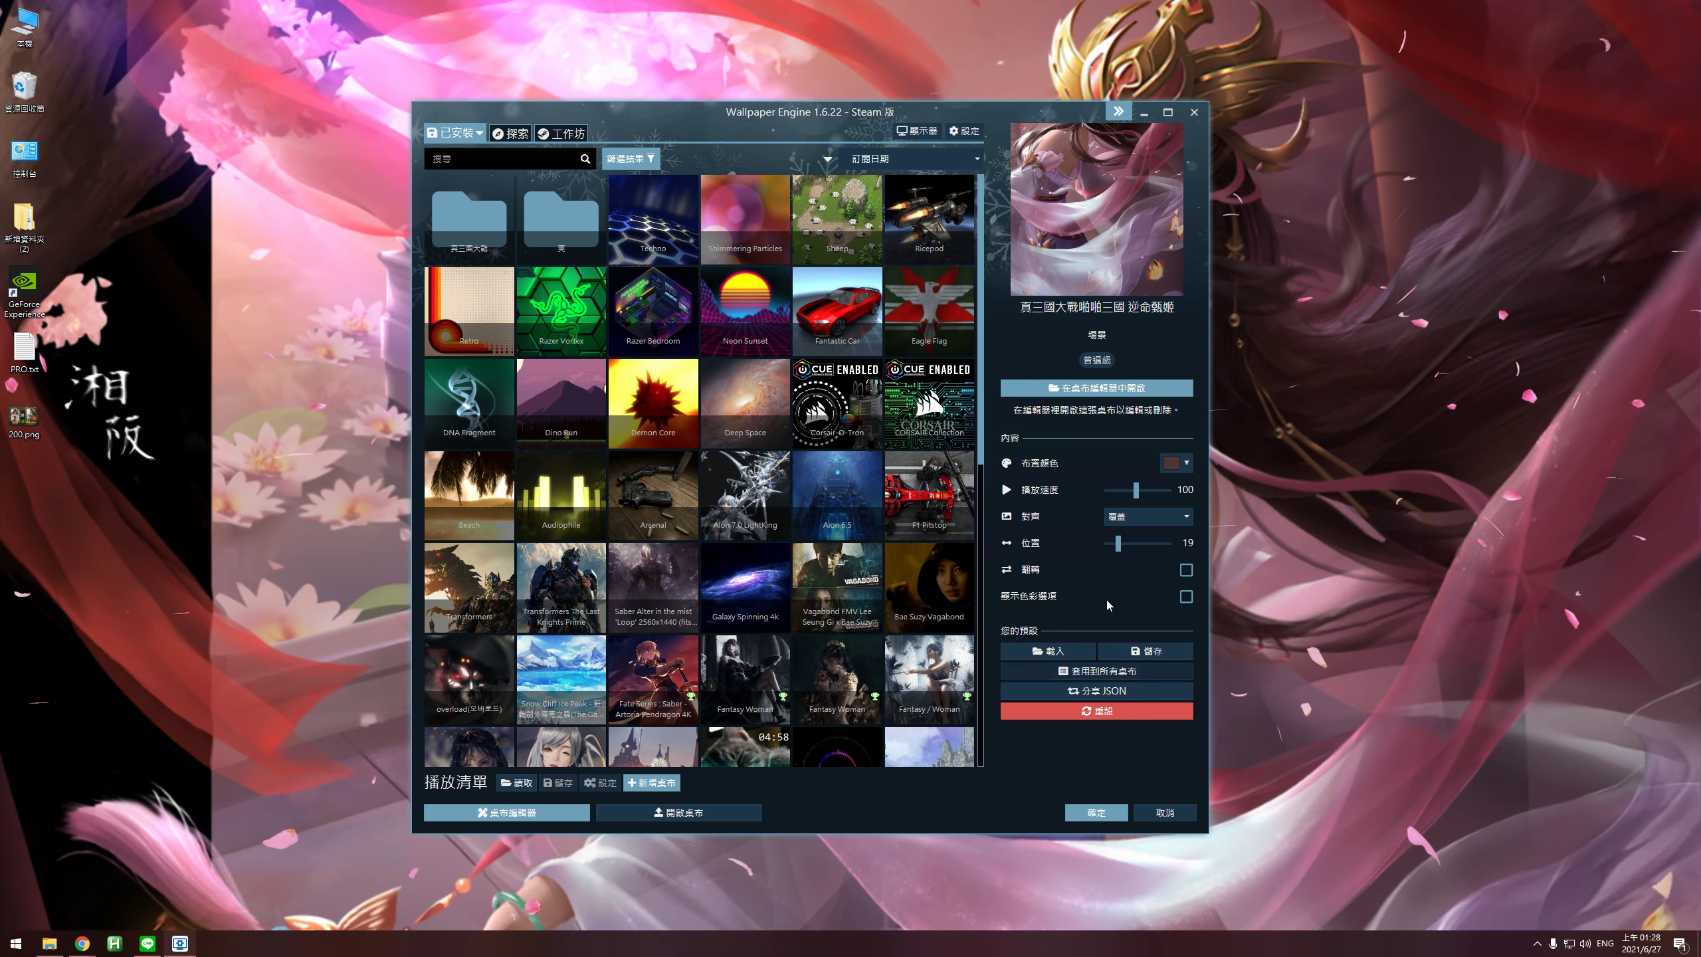
# Show the Workshop wallpapers with their filters and expand the type, age rating and resolution filter groups.
pyautogui.click(561, 134)
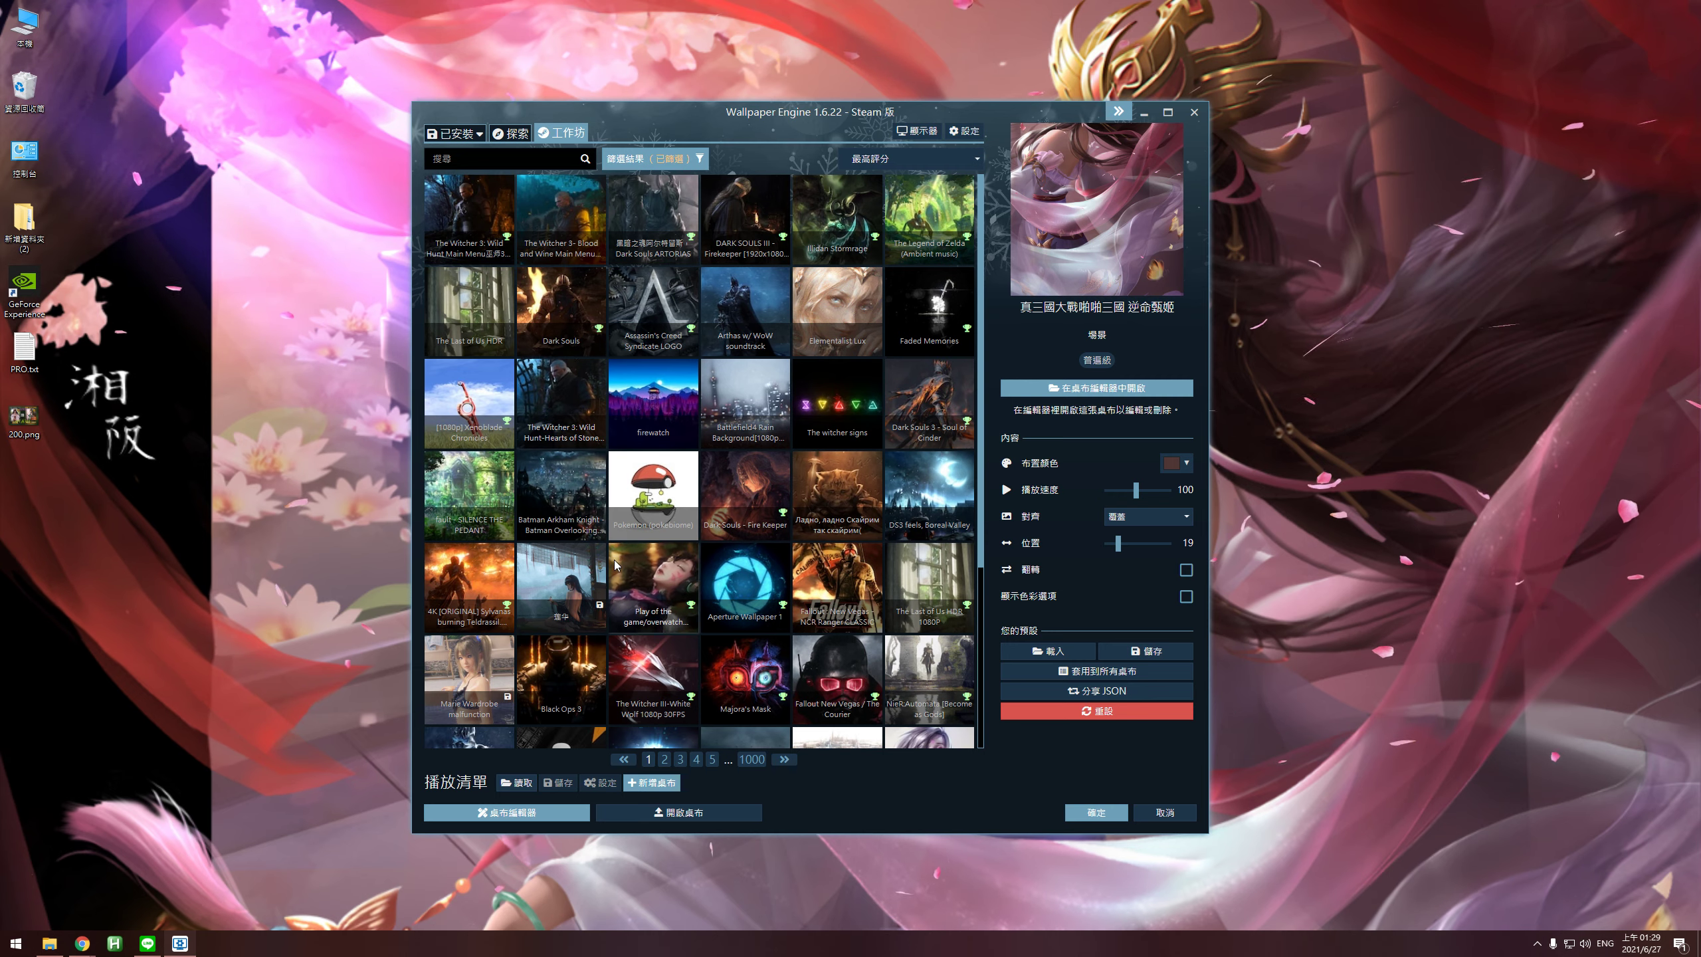
pyautogui.click(696, 160)
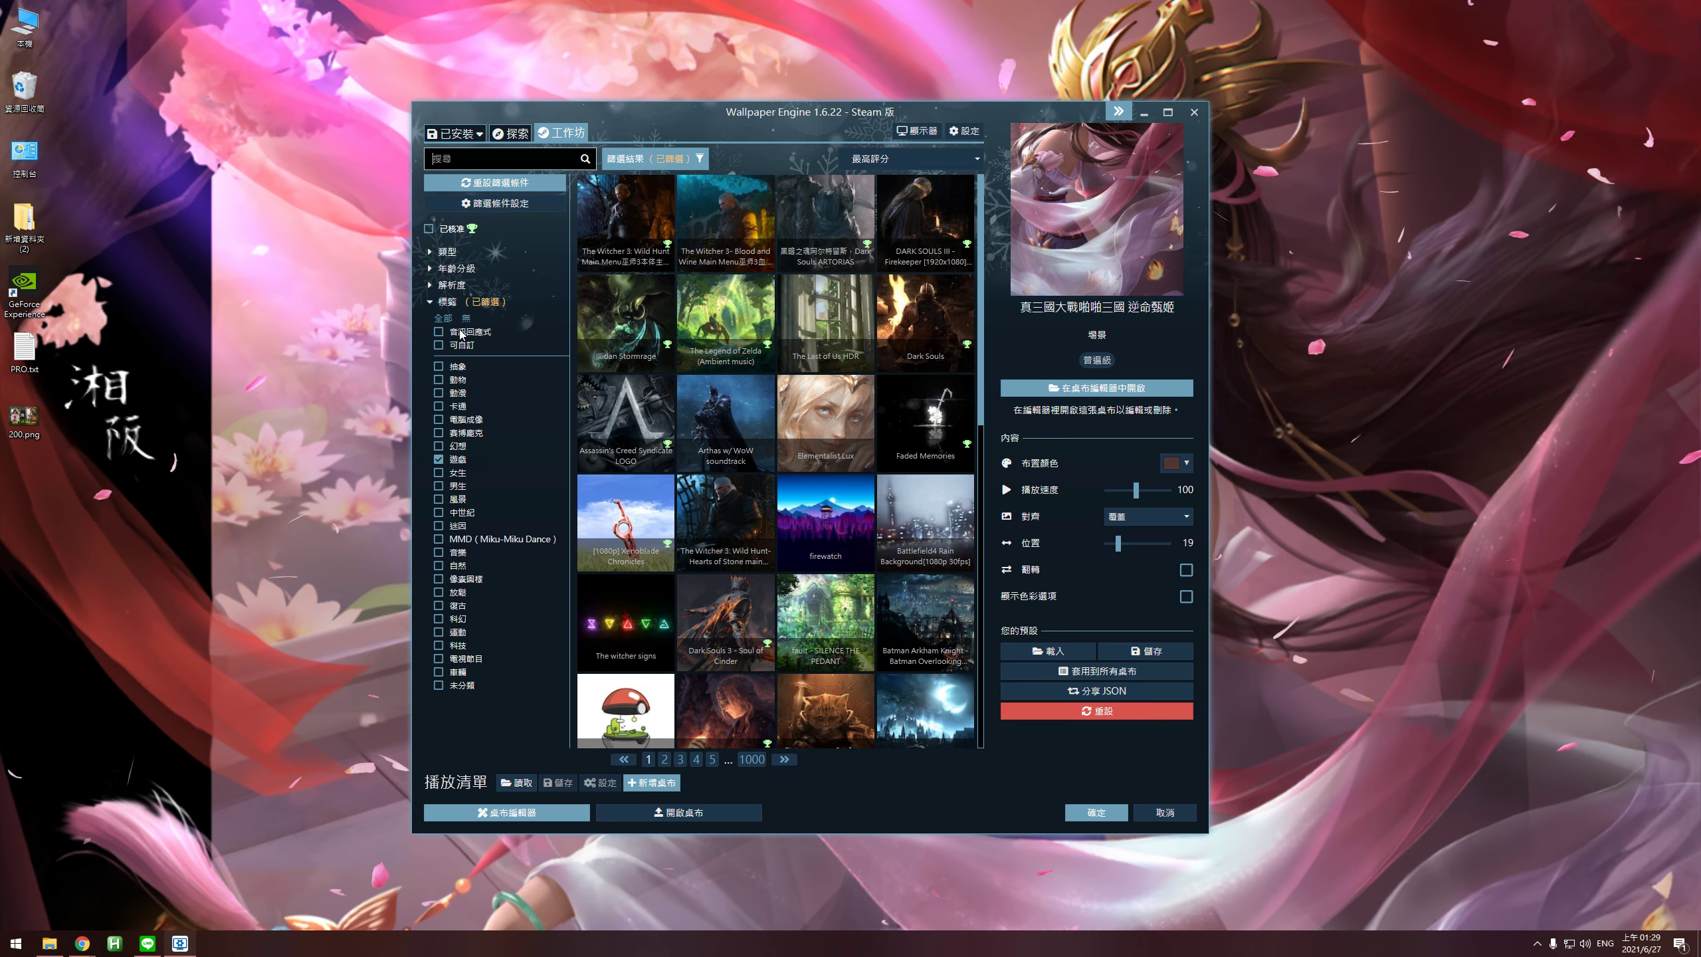
pyautogui.click(439, 253)
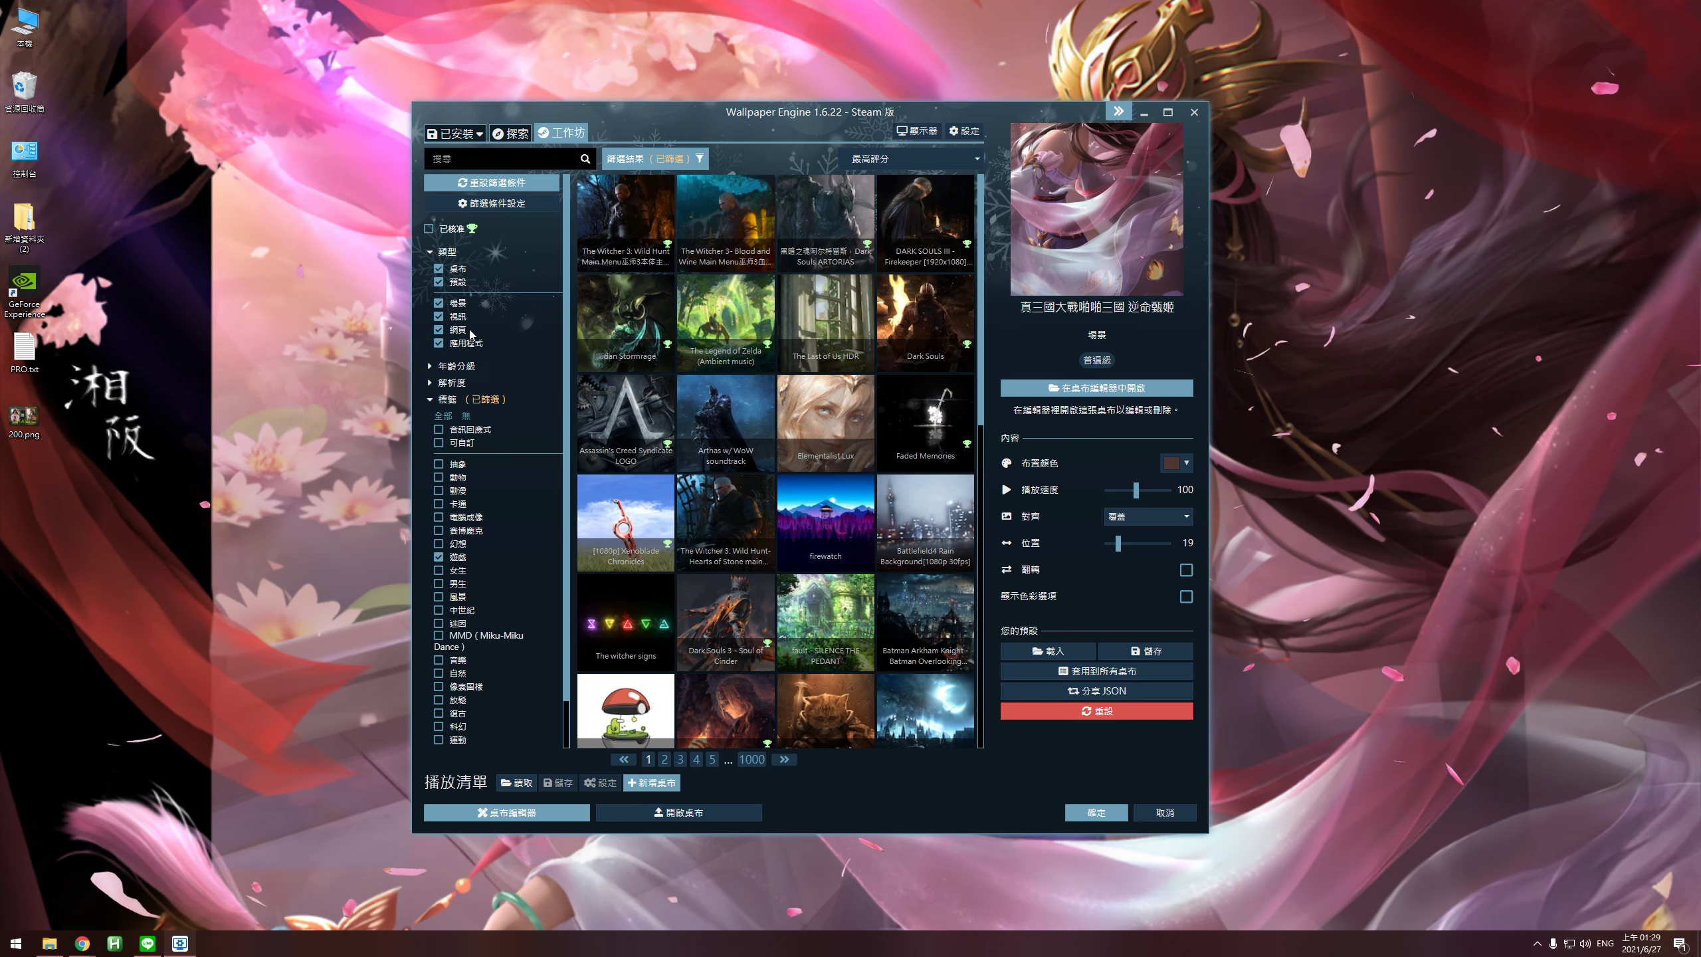
pyautogui.click(458, 366)
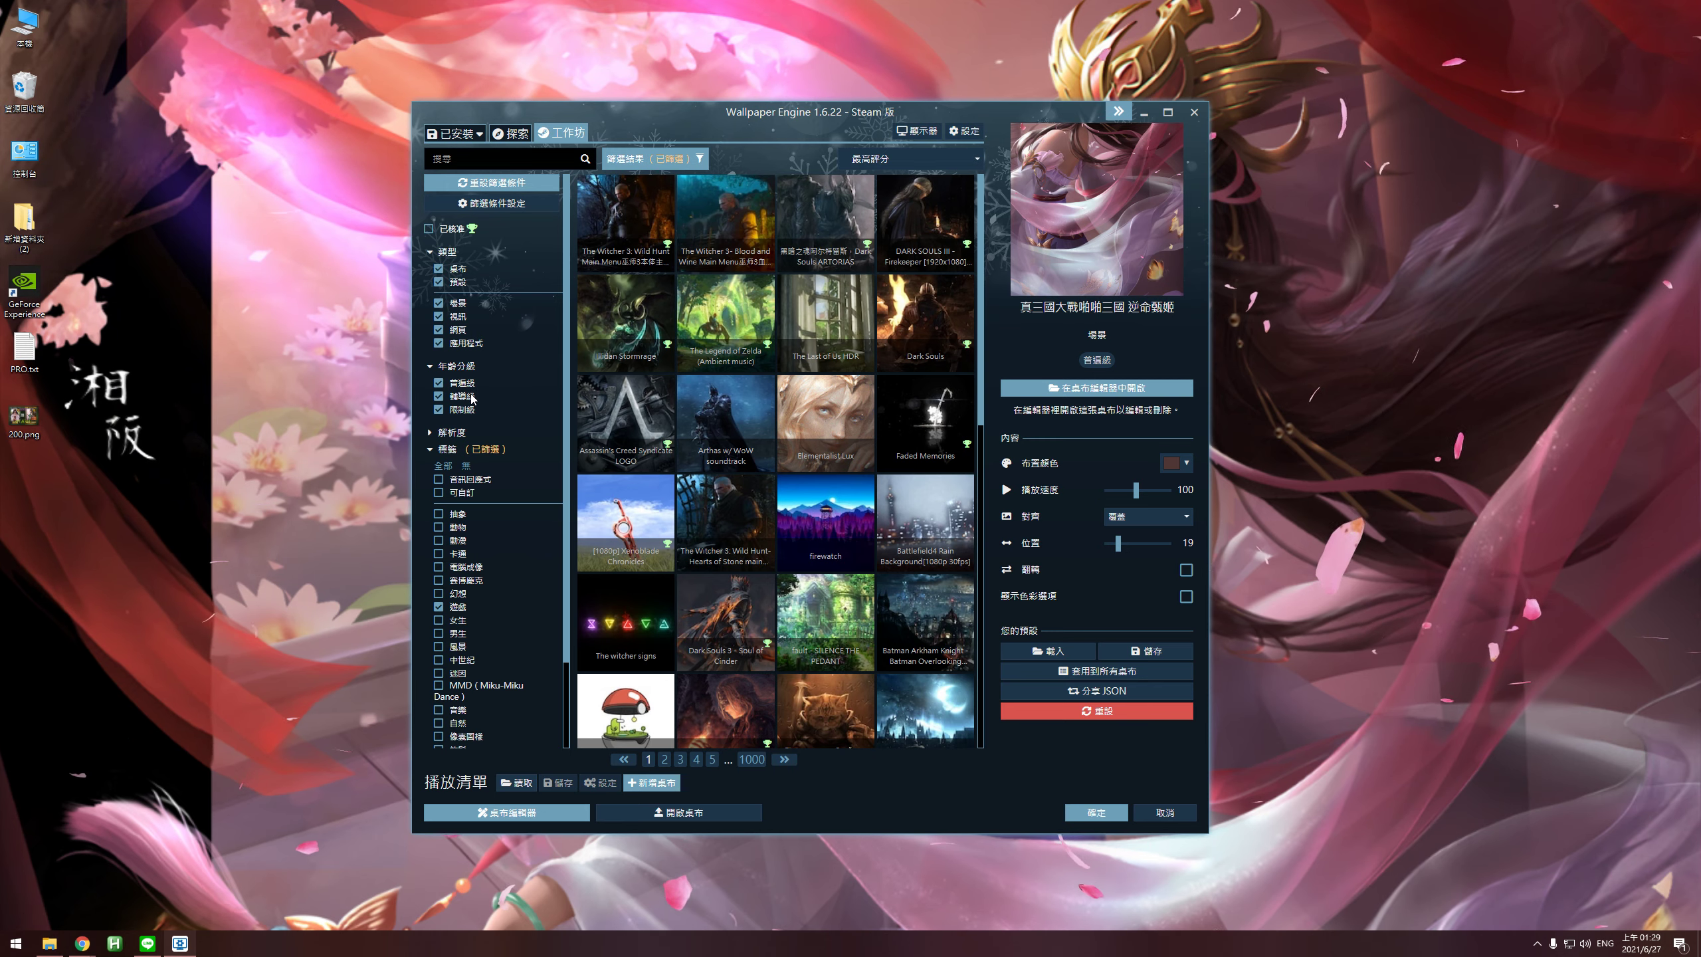
pyautogui.click(457, 434)
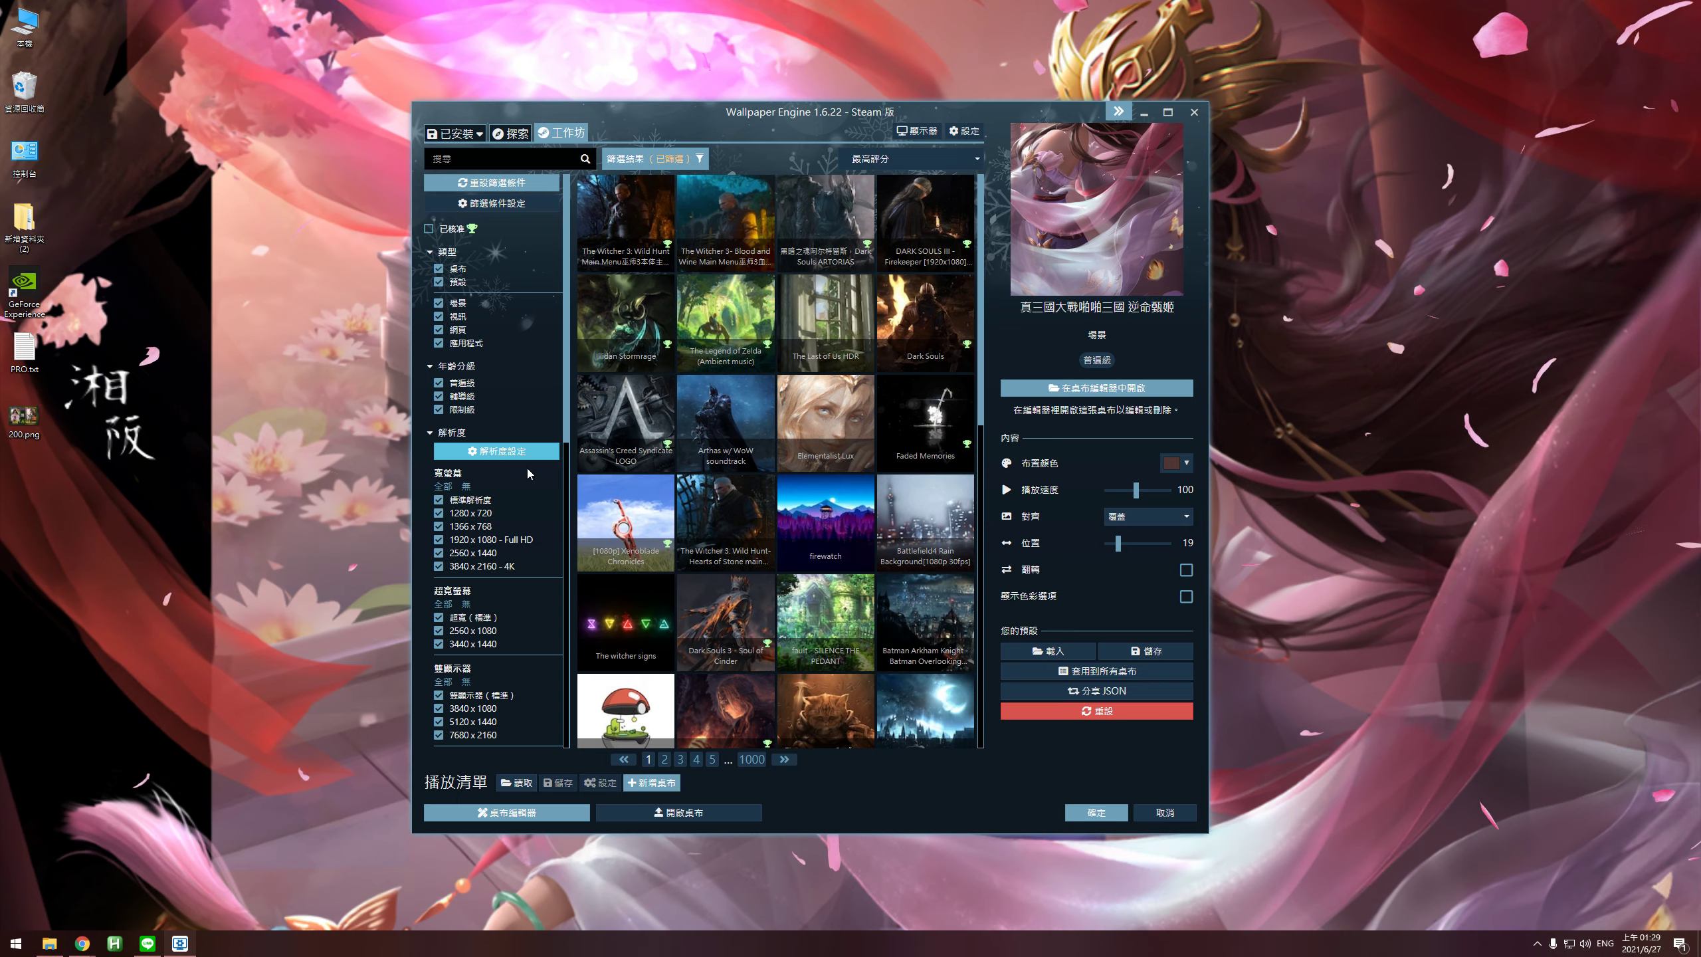
# Review the available resolution filters, and collapse the resolution, age rating and type groups.
pyautogui.scroll(-3, 525, 511)
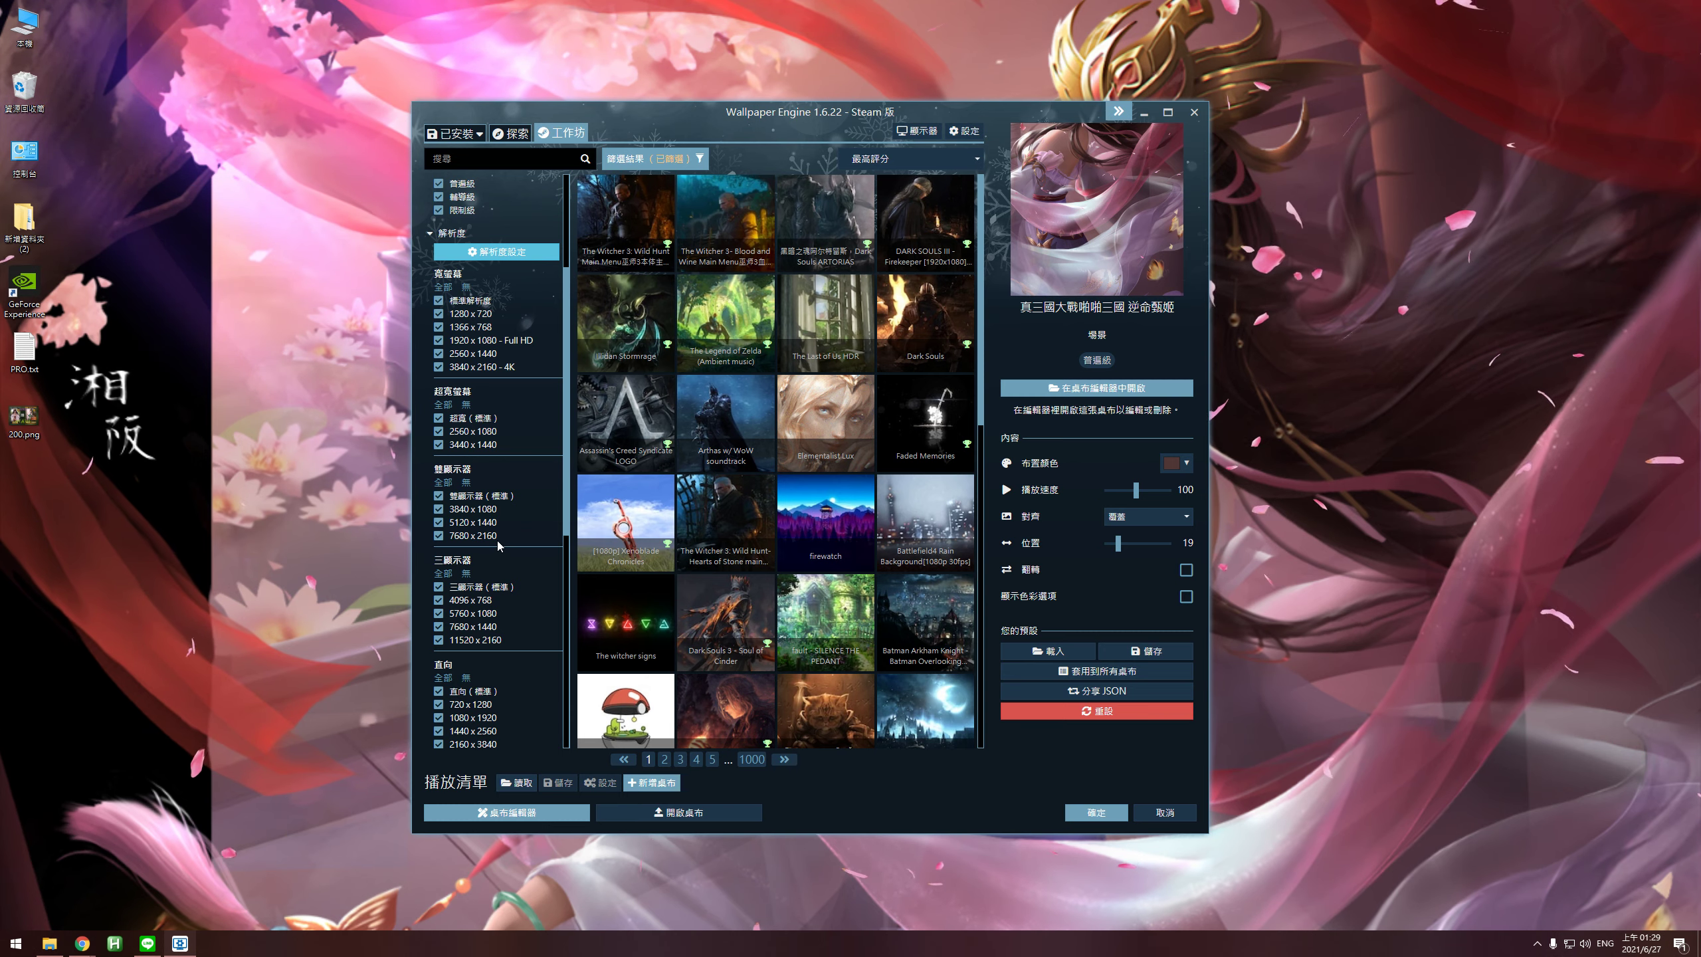
pyautogui.scroll(-2, 504, 572)
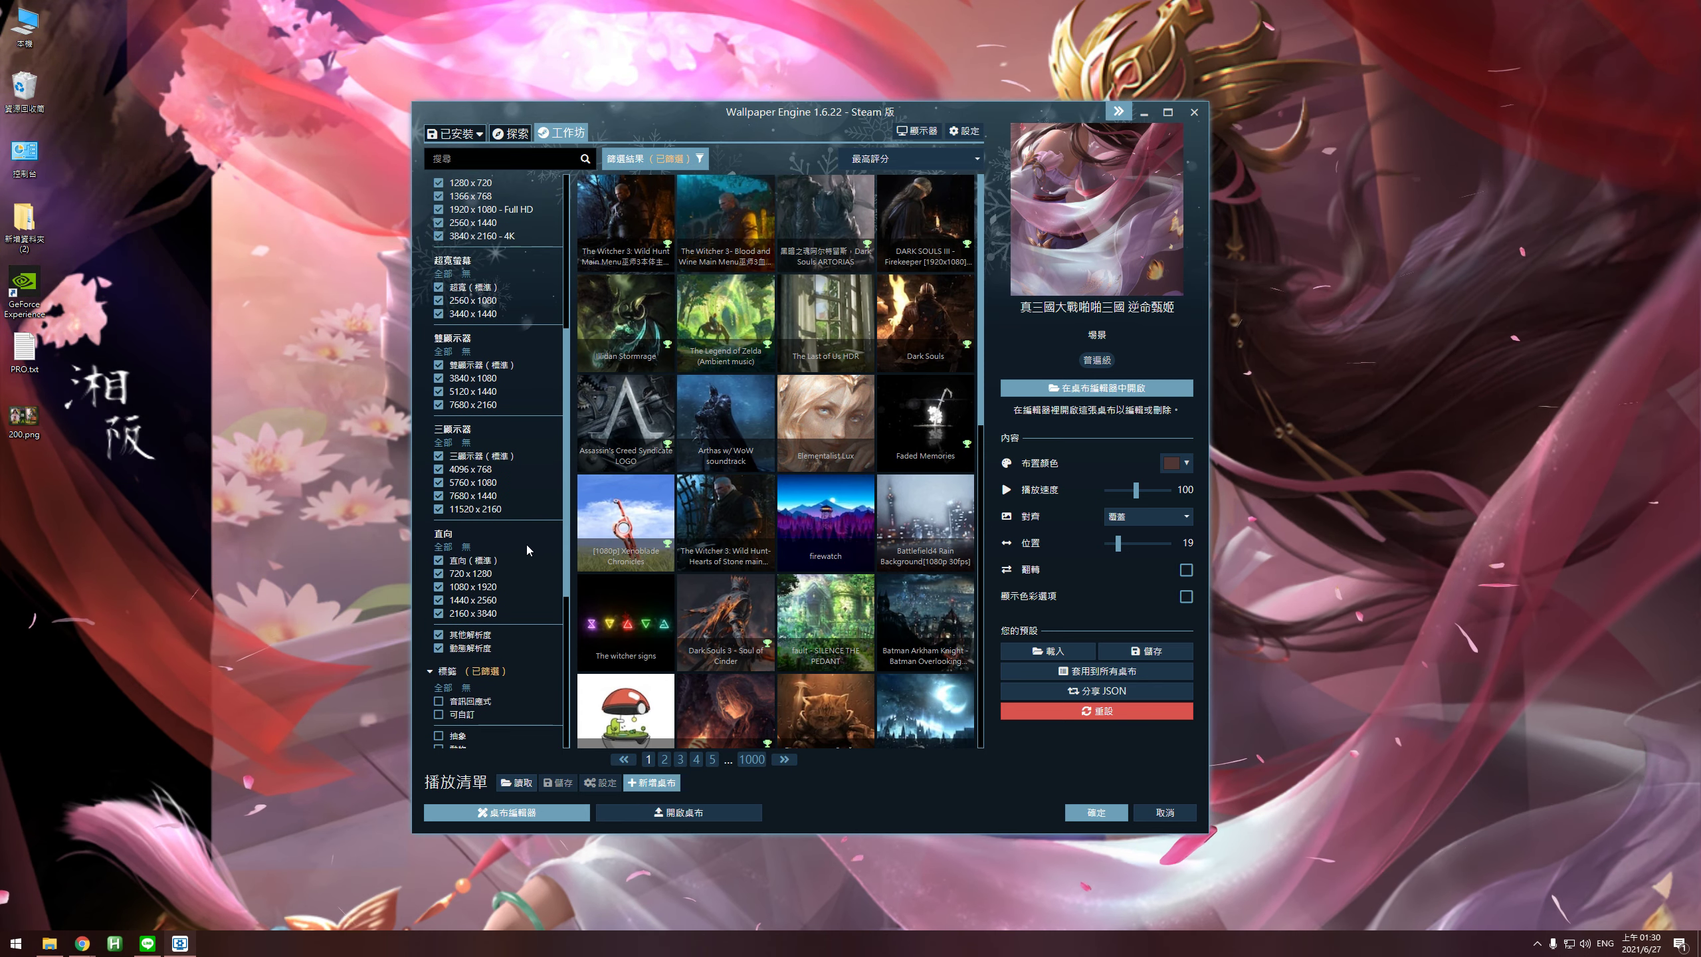
pyautogui.scroll(5, 526, 545)
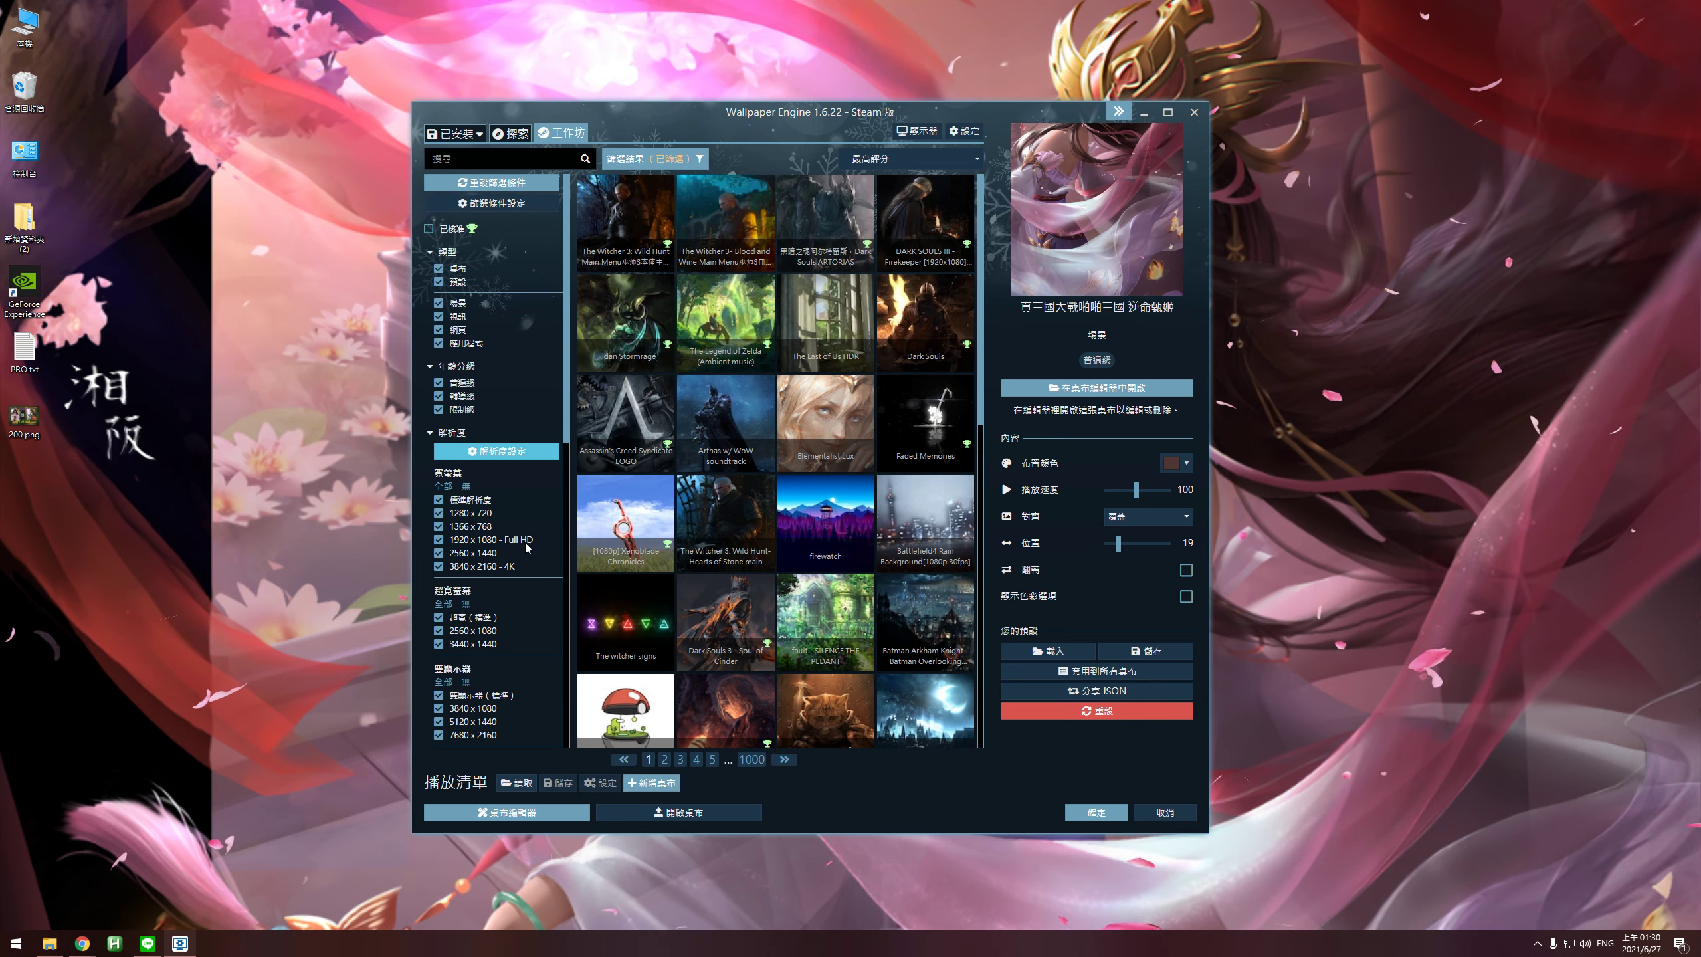
pyautogui.click(430, 433)
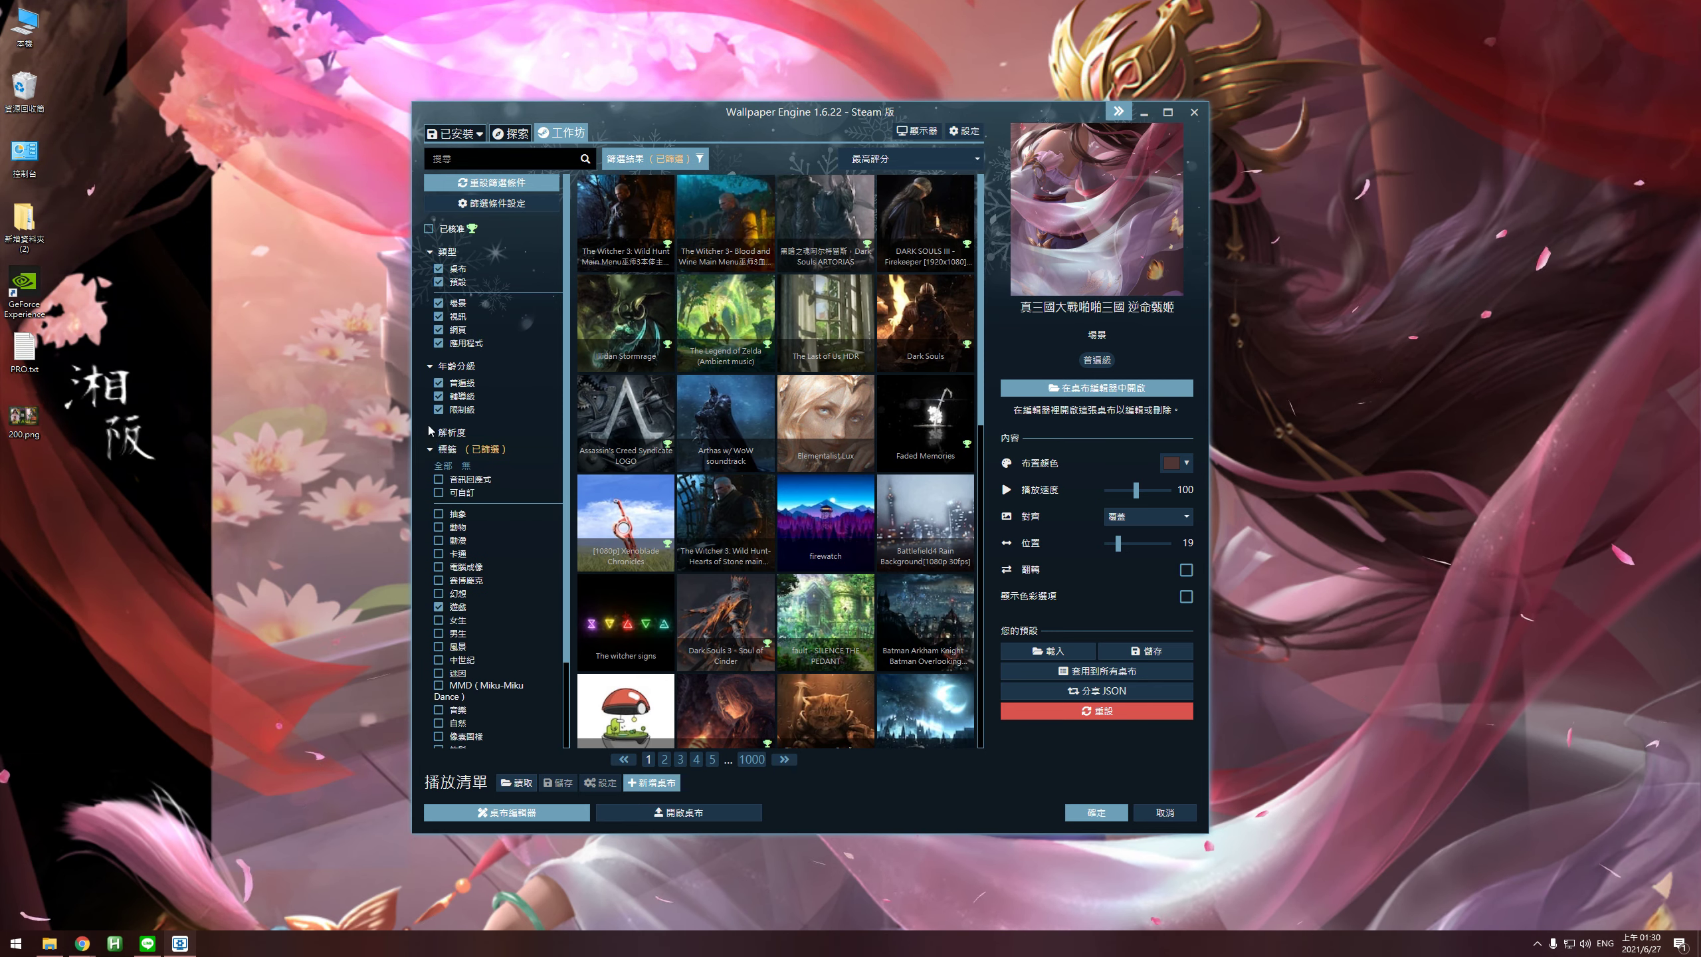
pyautogui.click(431, 368)
pyautogui.click(430, 251)
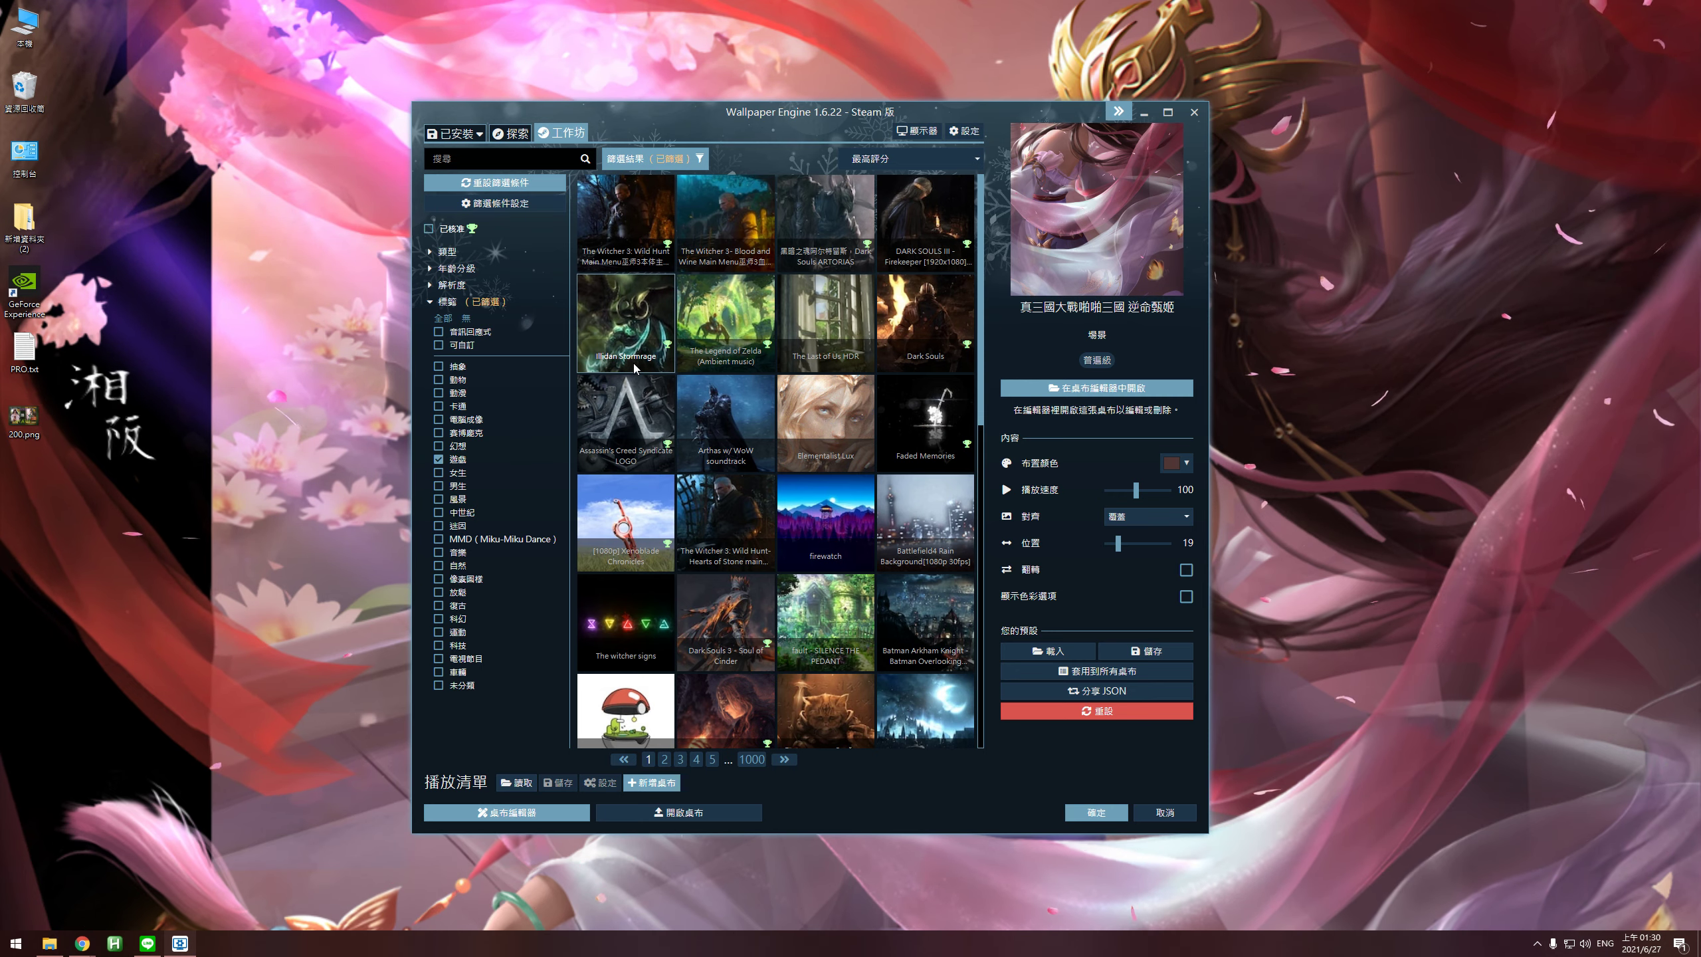
# Switch to the installed wallpapers, apply Corsair-O-Tron and move the window aside to see it on the desktop.
pyautogui.click(454, 133)
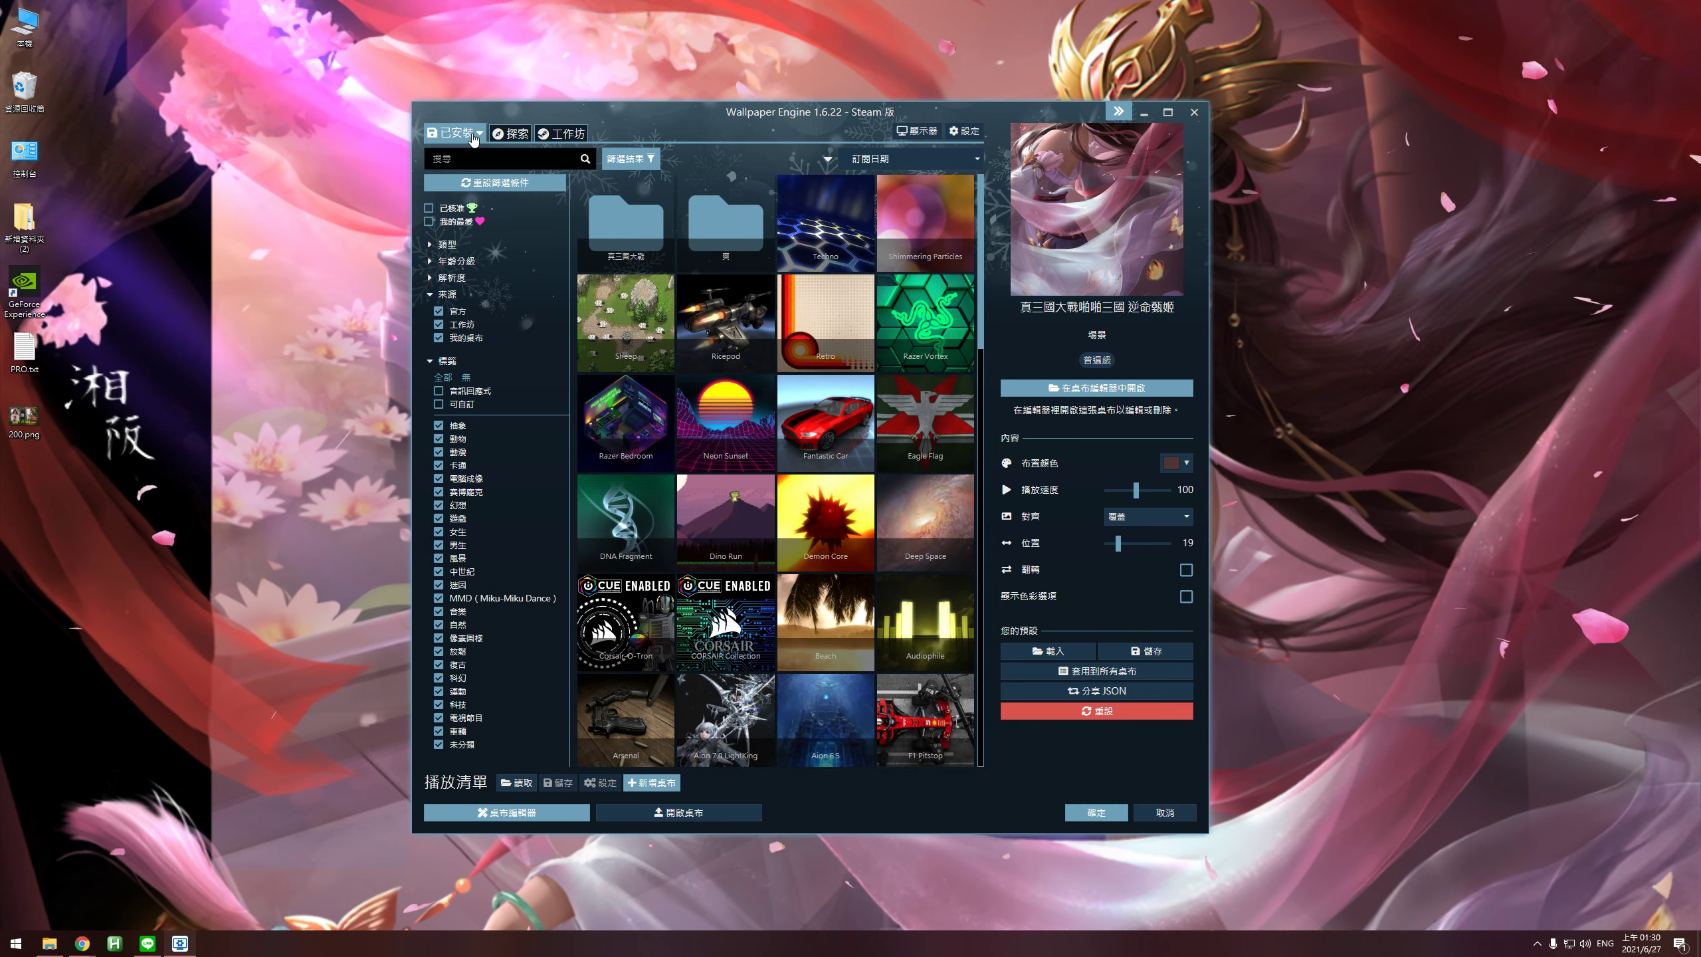
pyautogui.click(625, 623)
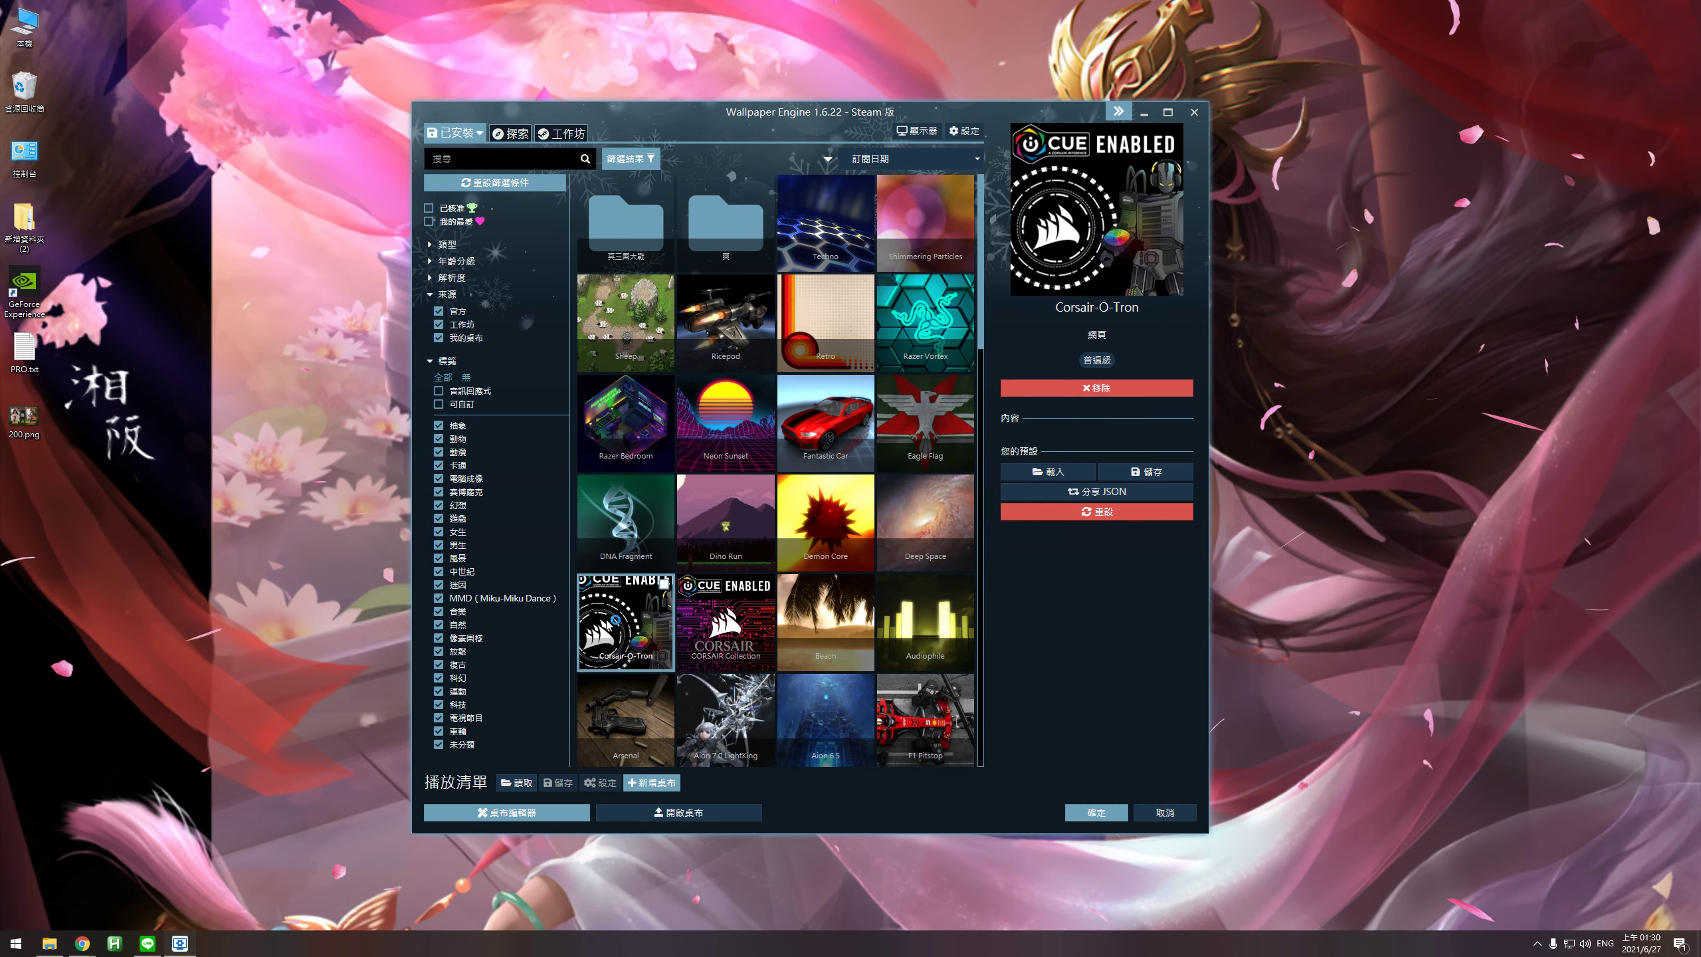
pyautogui.moveTo(1035, 113); pyautogui.dragTo(581, 717)
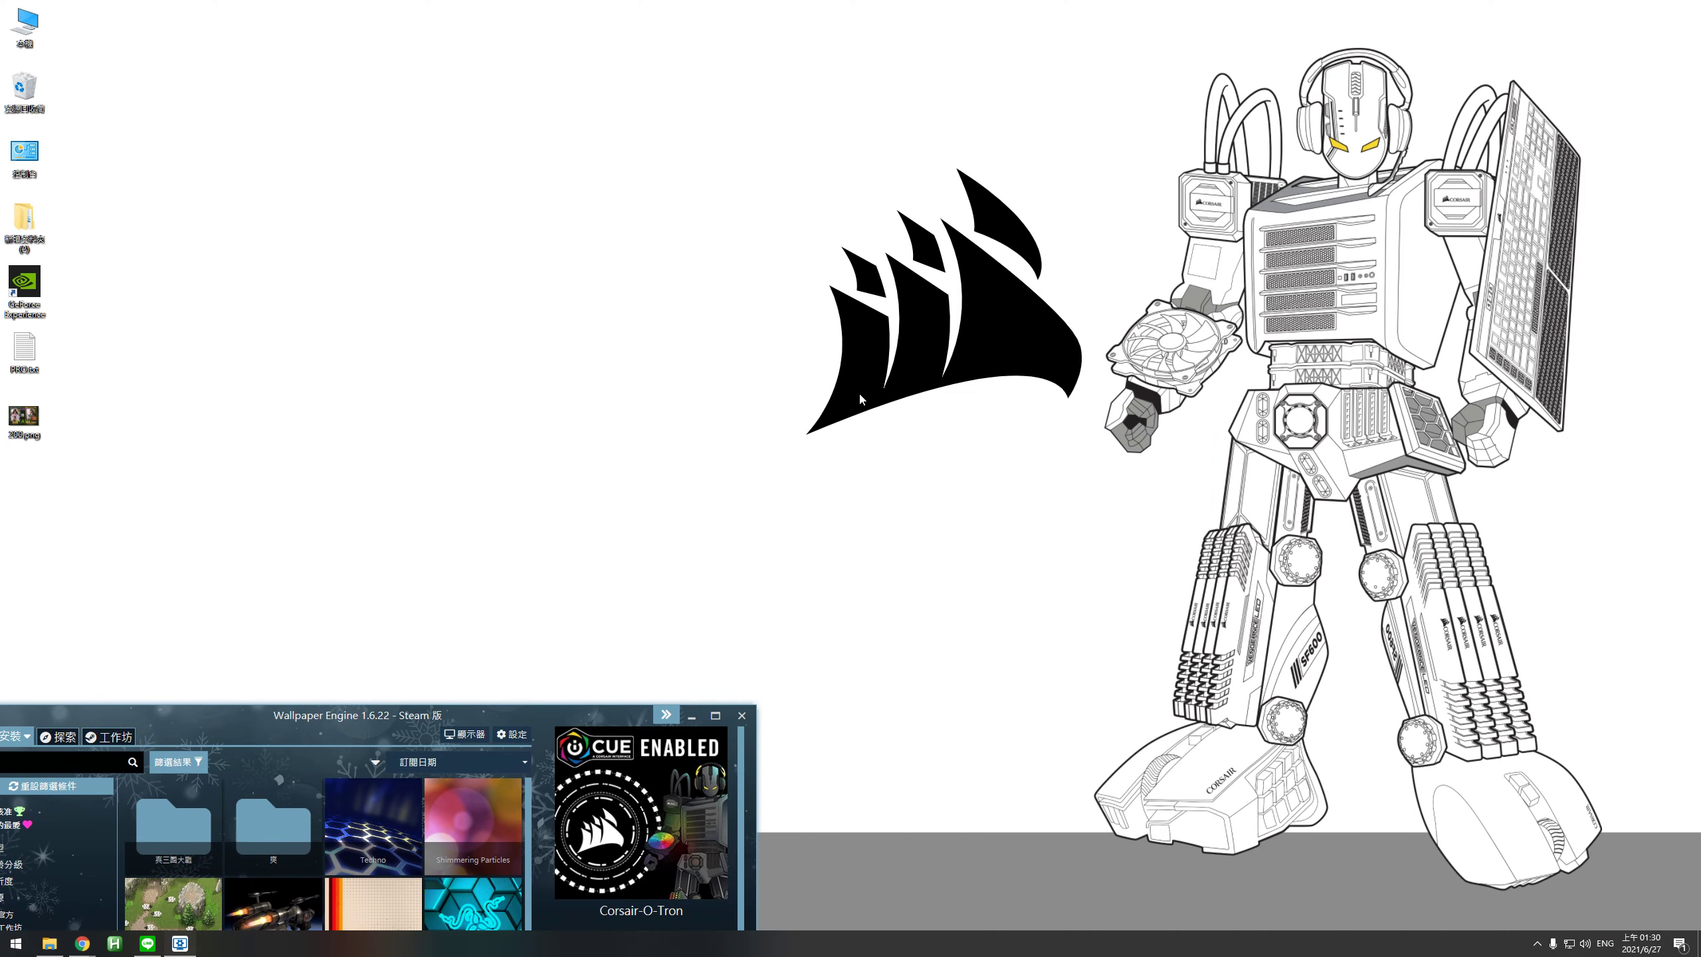
pyautogui.moveTo(435, 706); pyautogui.dragTo(1094, 20)
# Apply the installed Customizable Module Visualizer wallpaper and reposition the window over the desktop.
pyautogui.scroll(-3, 1018, 385)
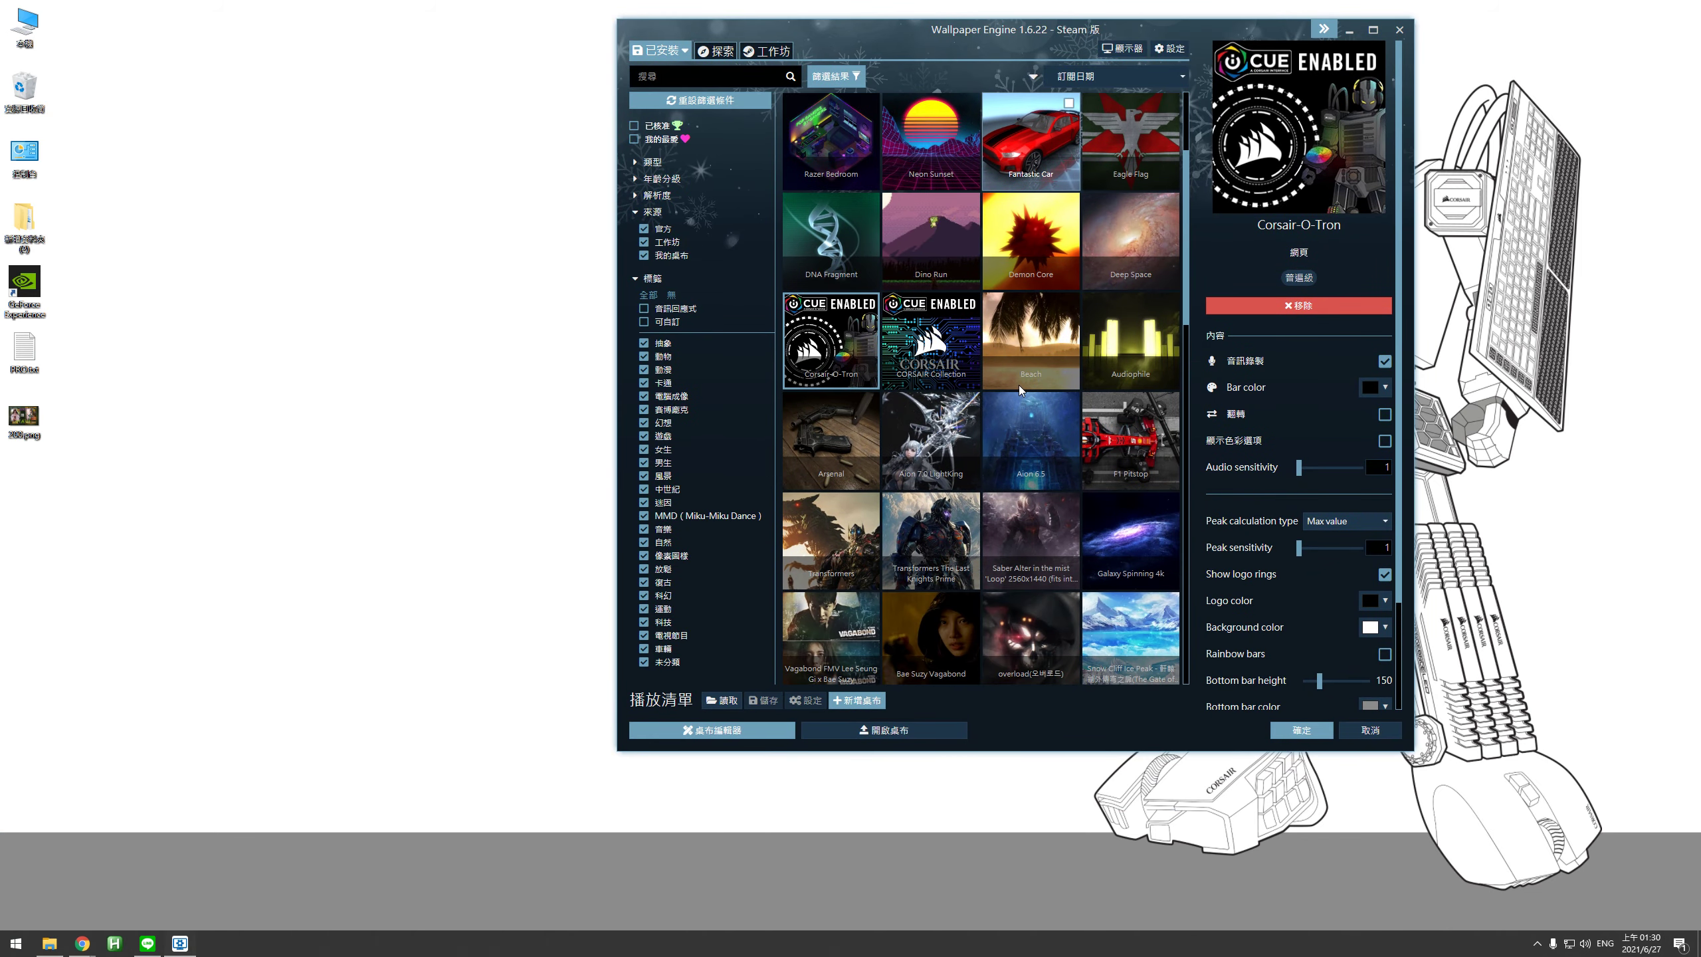
pyautogui.scroll(-10, 1020, 385)
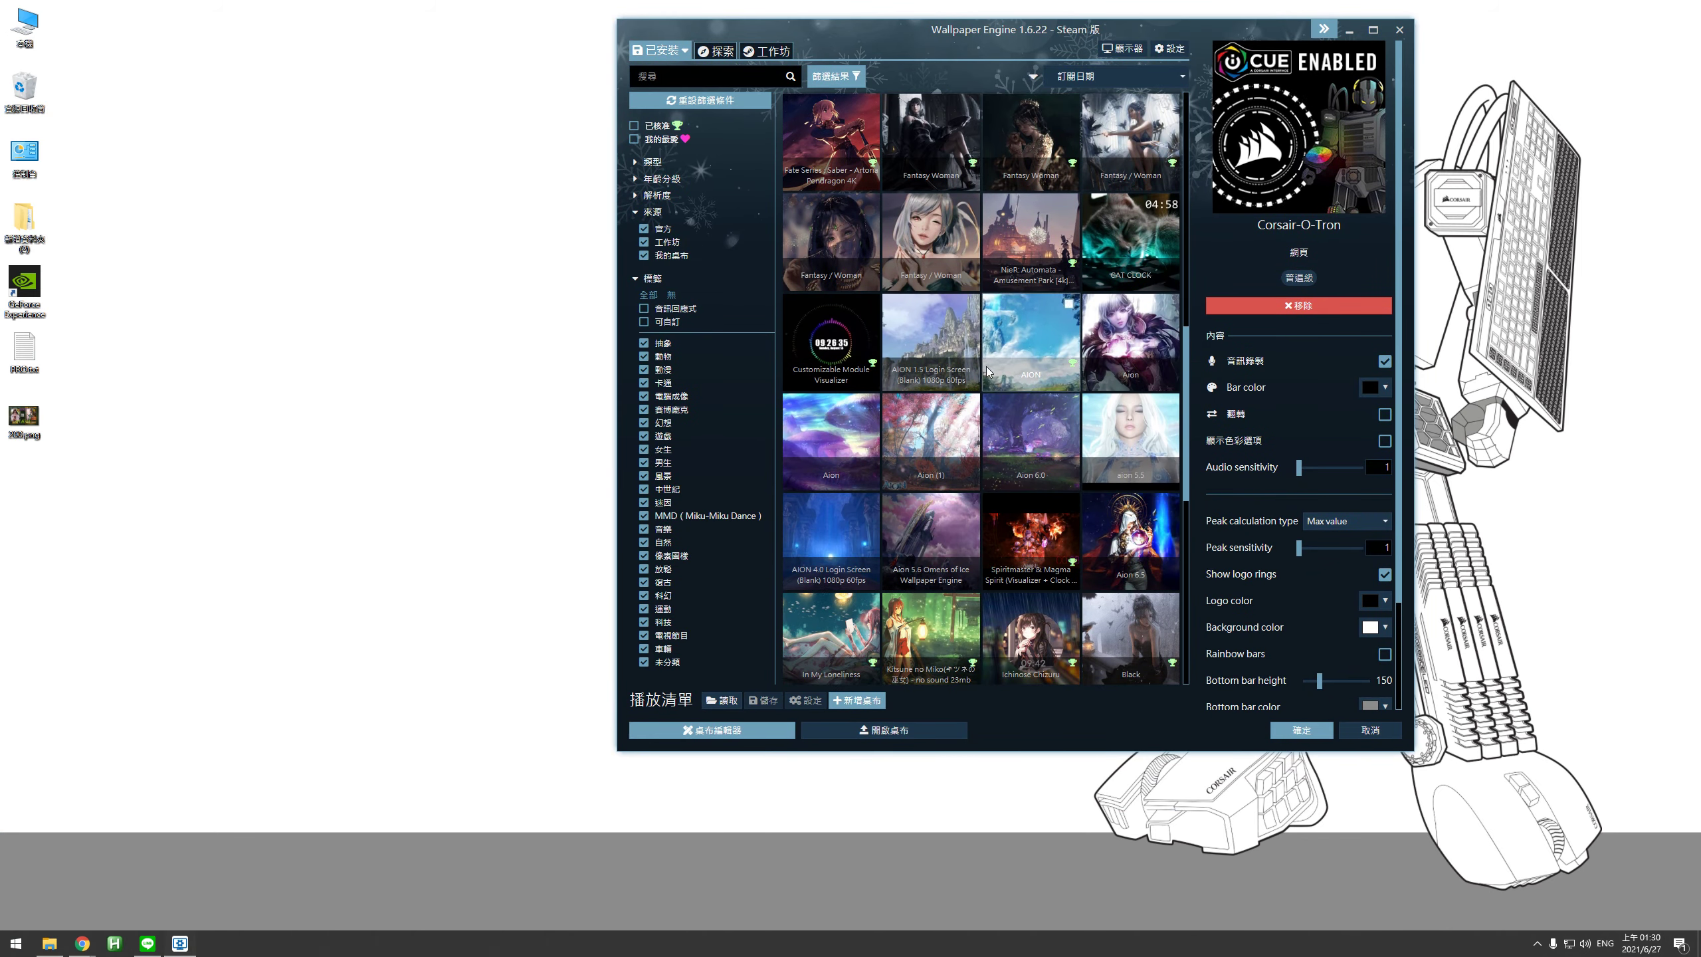
pyautogui.click(871, 328)
pyautogui.moveTo(1015, 29); pyautogui.dragTo(875, 87)
# Apply the Spiritmaster & Magma Spirit wallpaper and move the window down to view its animation and clock.
pyautogui.scroll(-3, 890, 402)
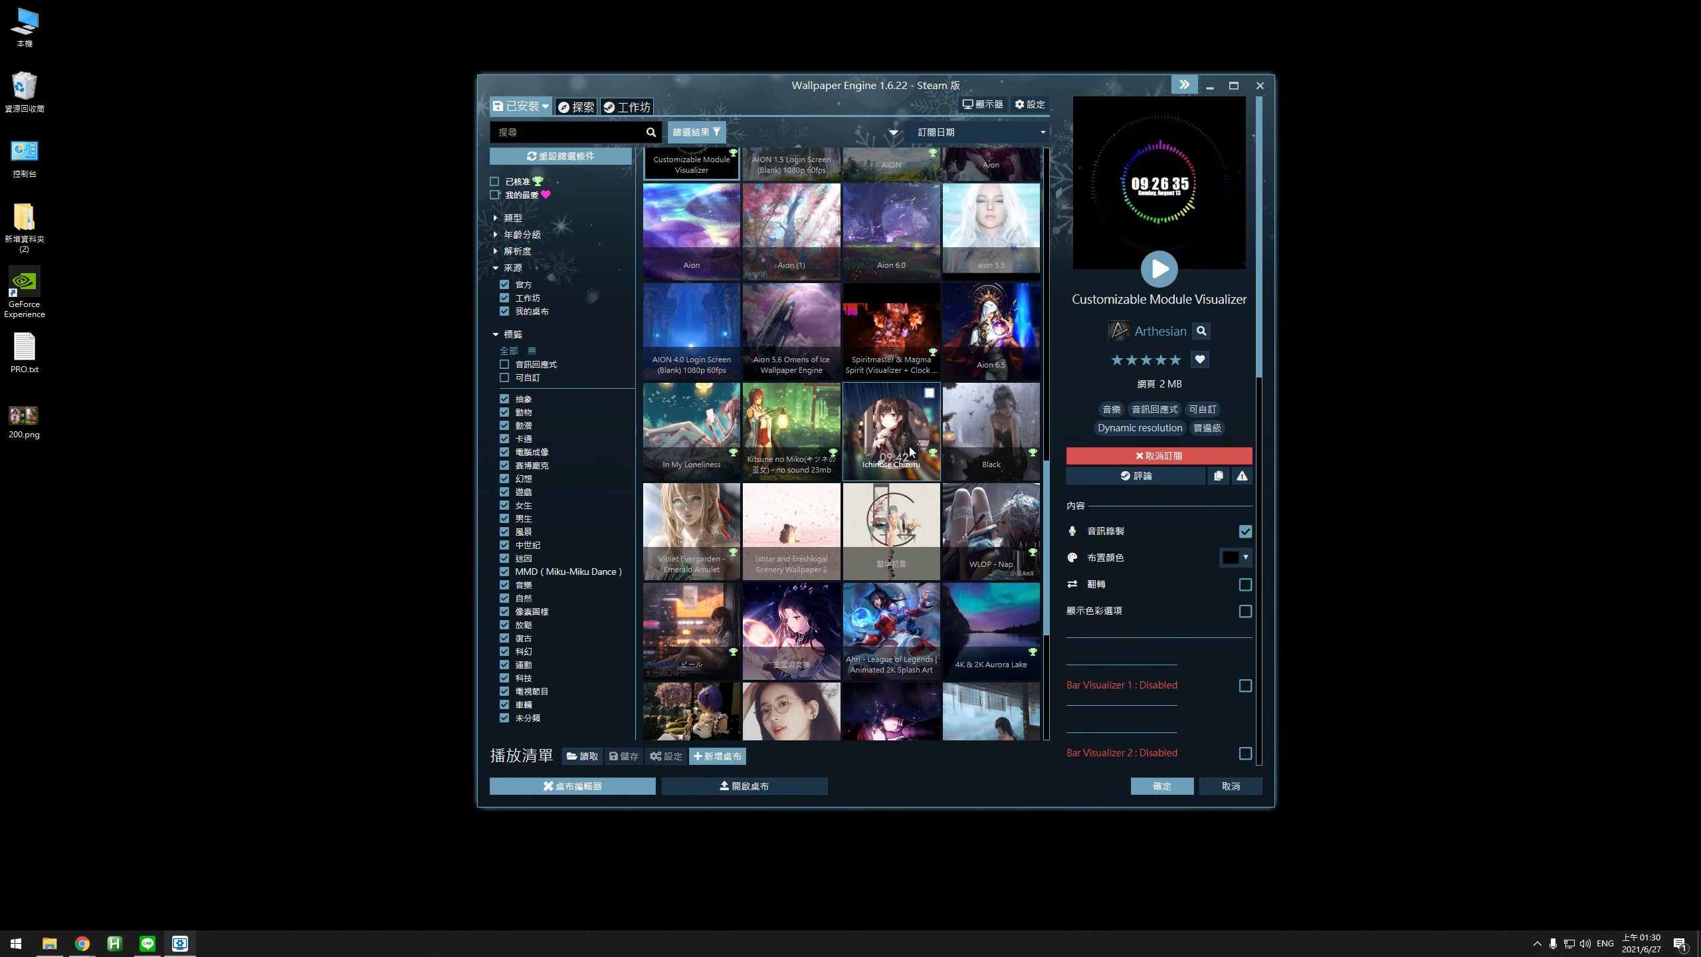
pyautogui.click(890, 328)
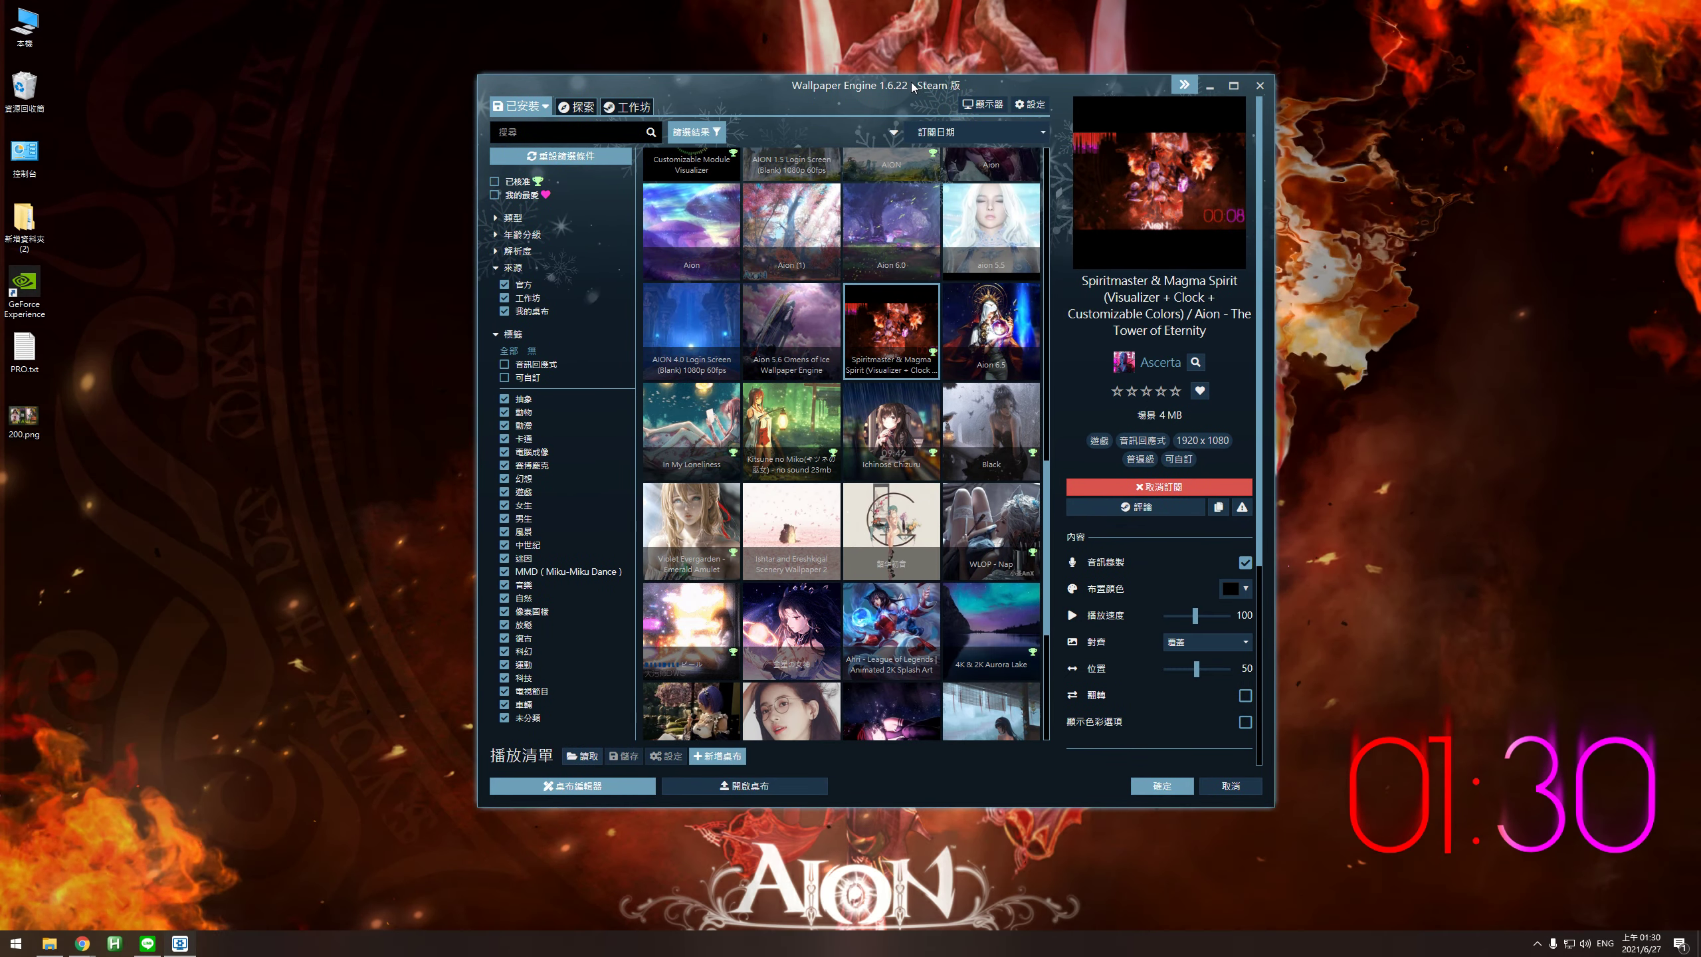
pyautogui.moveTo(914, 88); pyautogui.dragTo(841, 300)
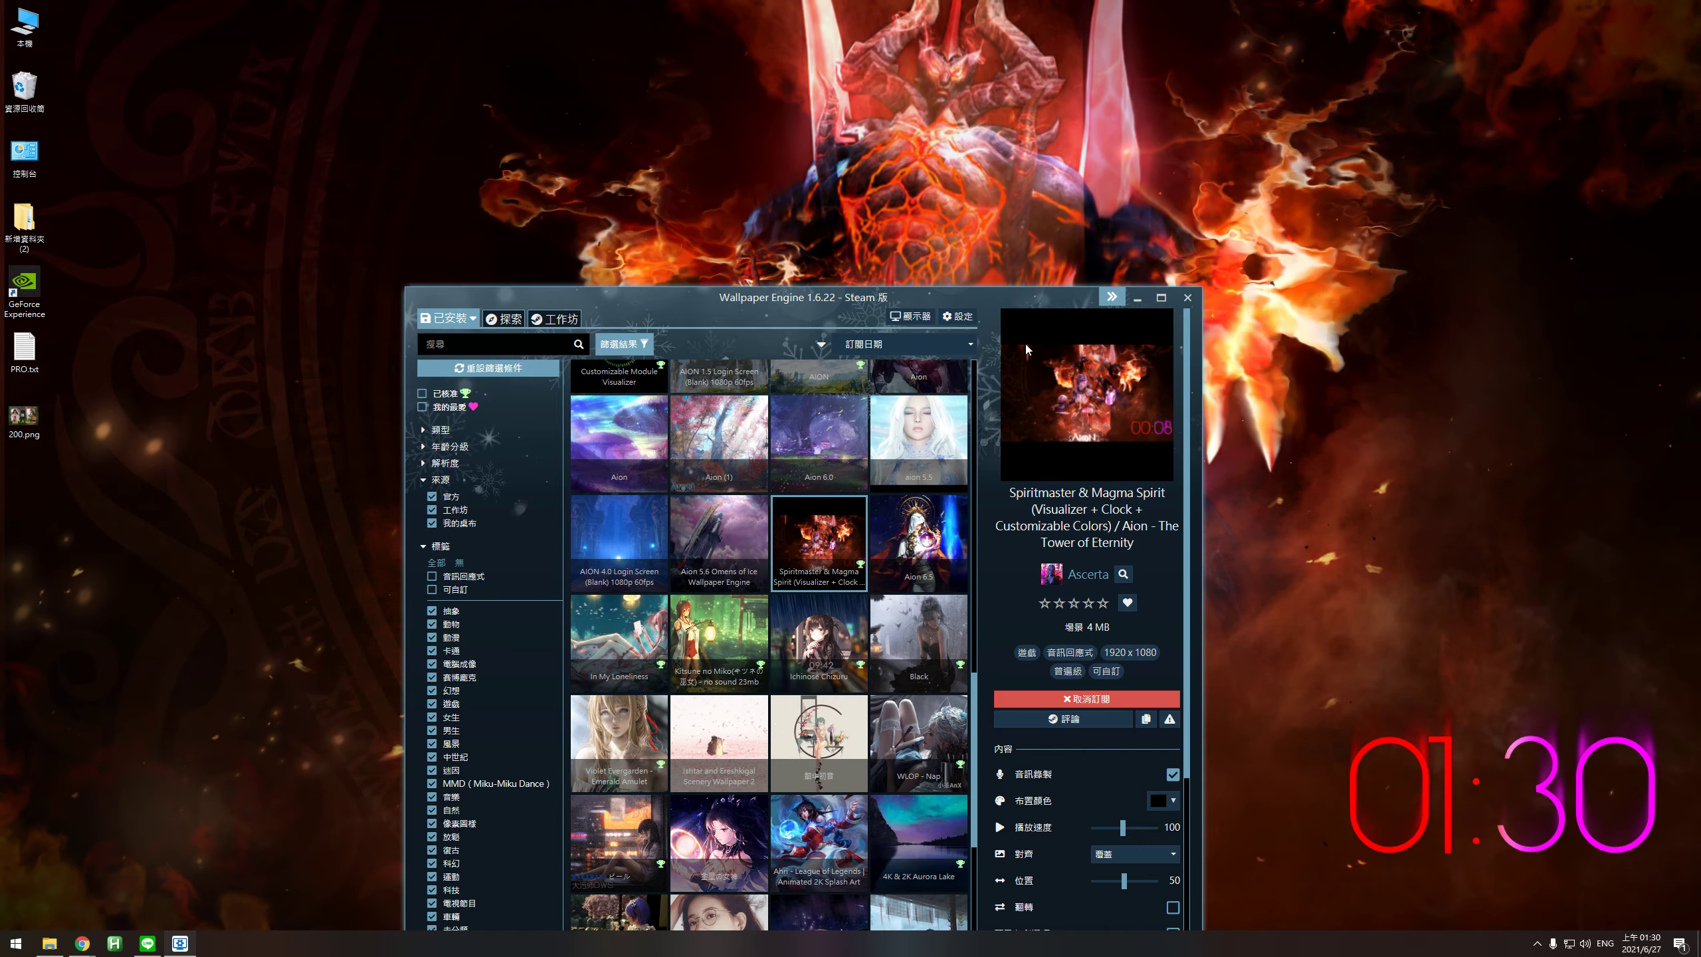
pyautogui.moveTo(1005, 297); pyautogui.dragTo(989, 125)
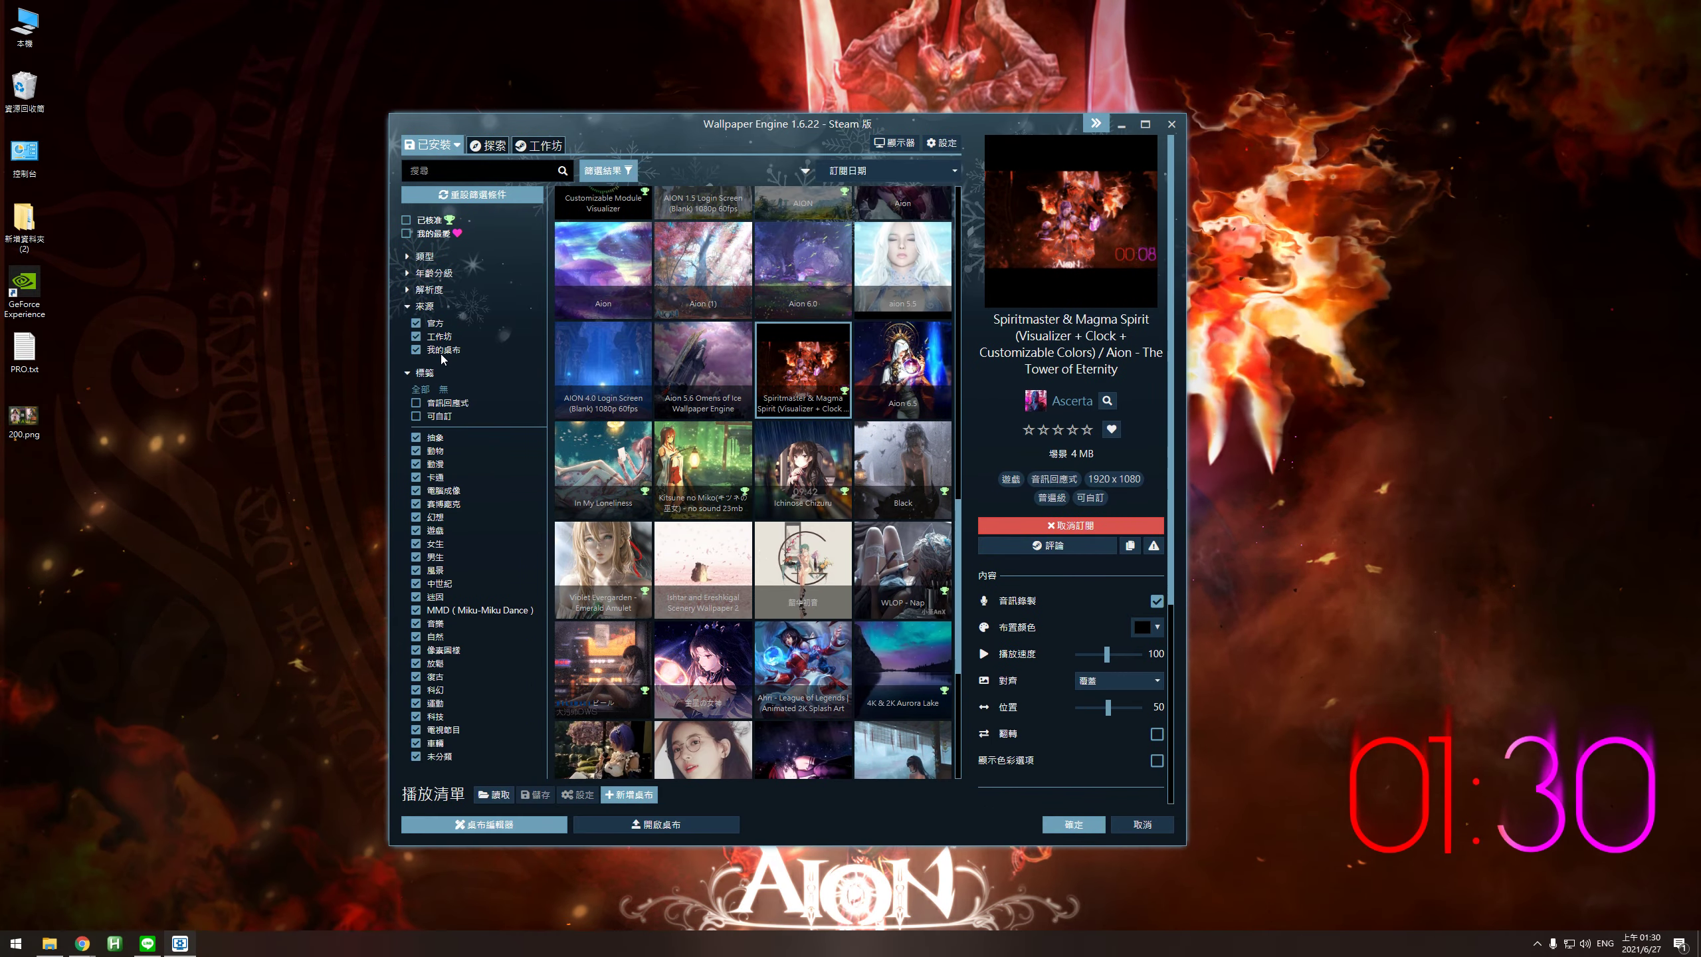
# Filter the installed wallpapers by the 音訊回應式 (audio responsive) tag, apply Ichinose Chizuru and clear the window from the desktop's centre.
pyautogui.click(445, 403)
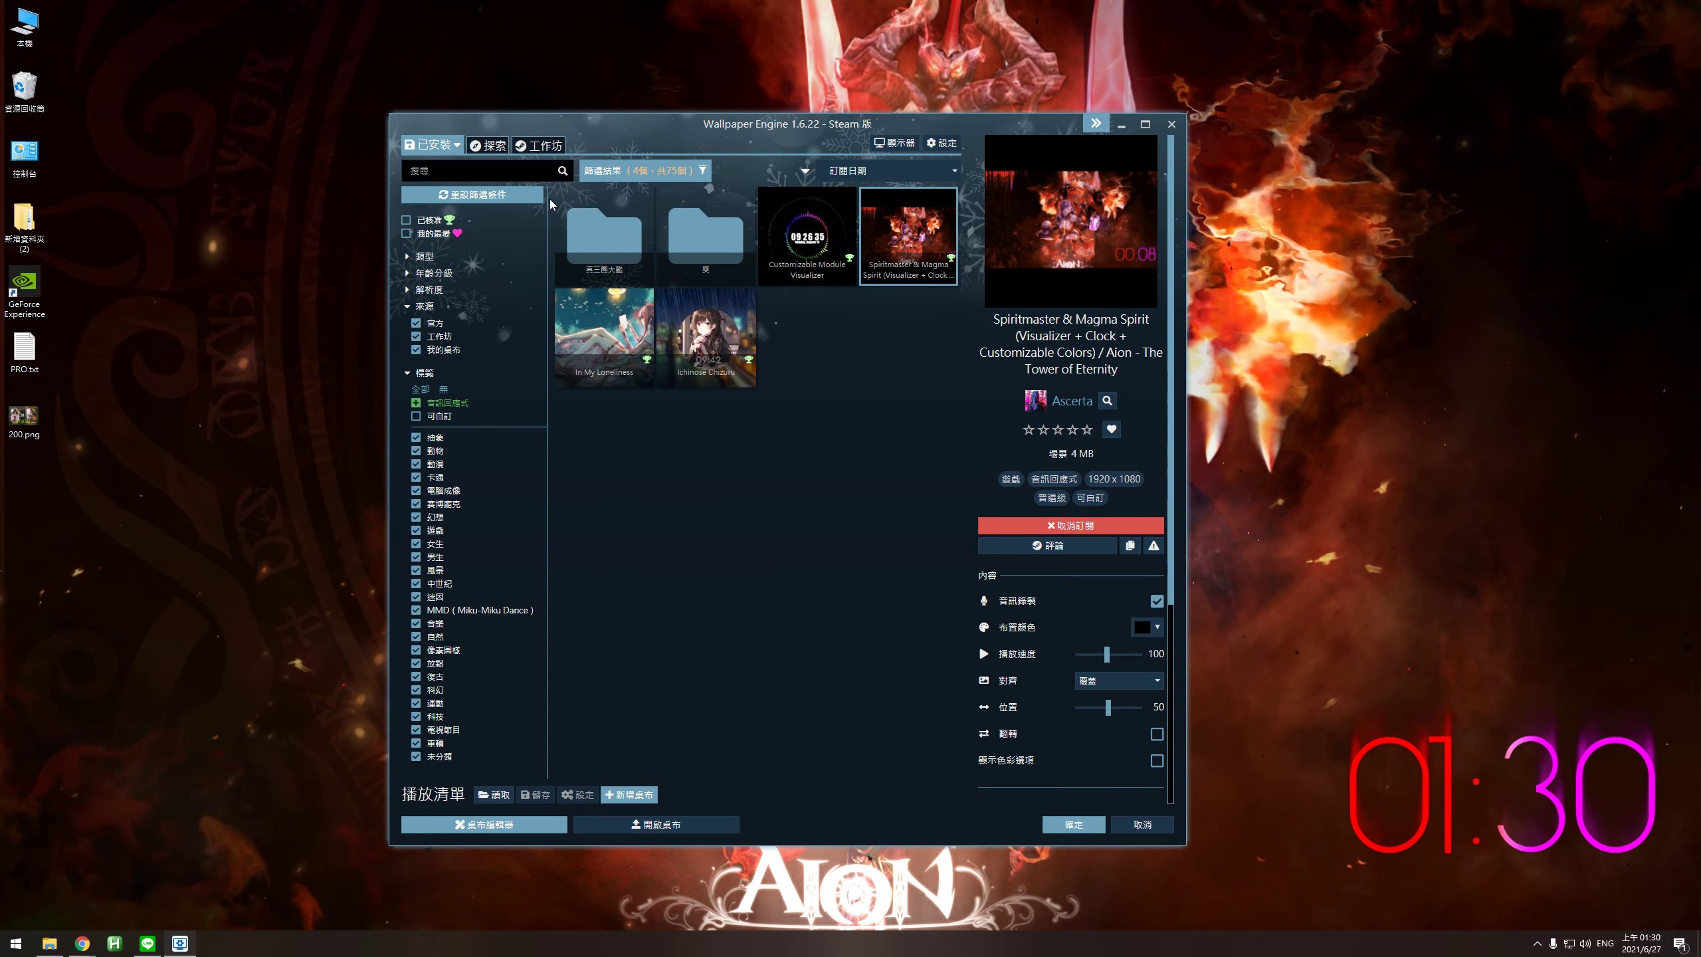
pyautogui.click(706, 335)
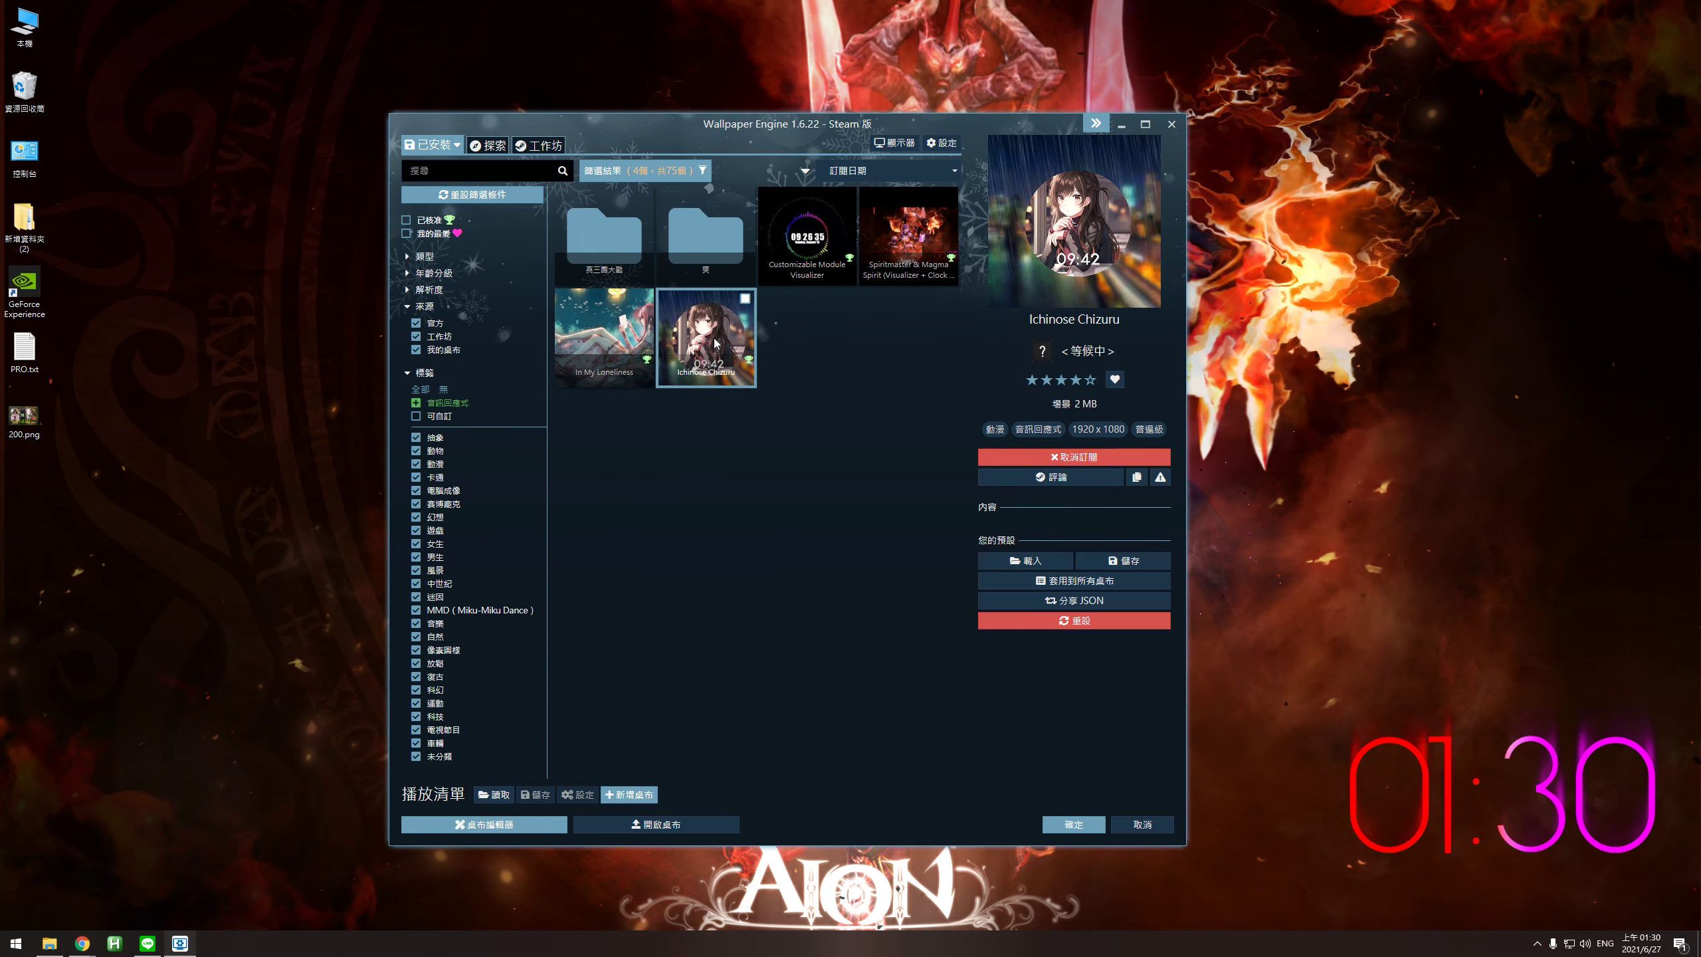
pyautogui.moveTo(764, 117); pyautogui.dragTo(787, 792)
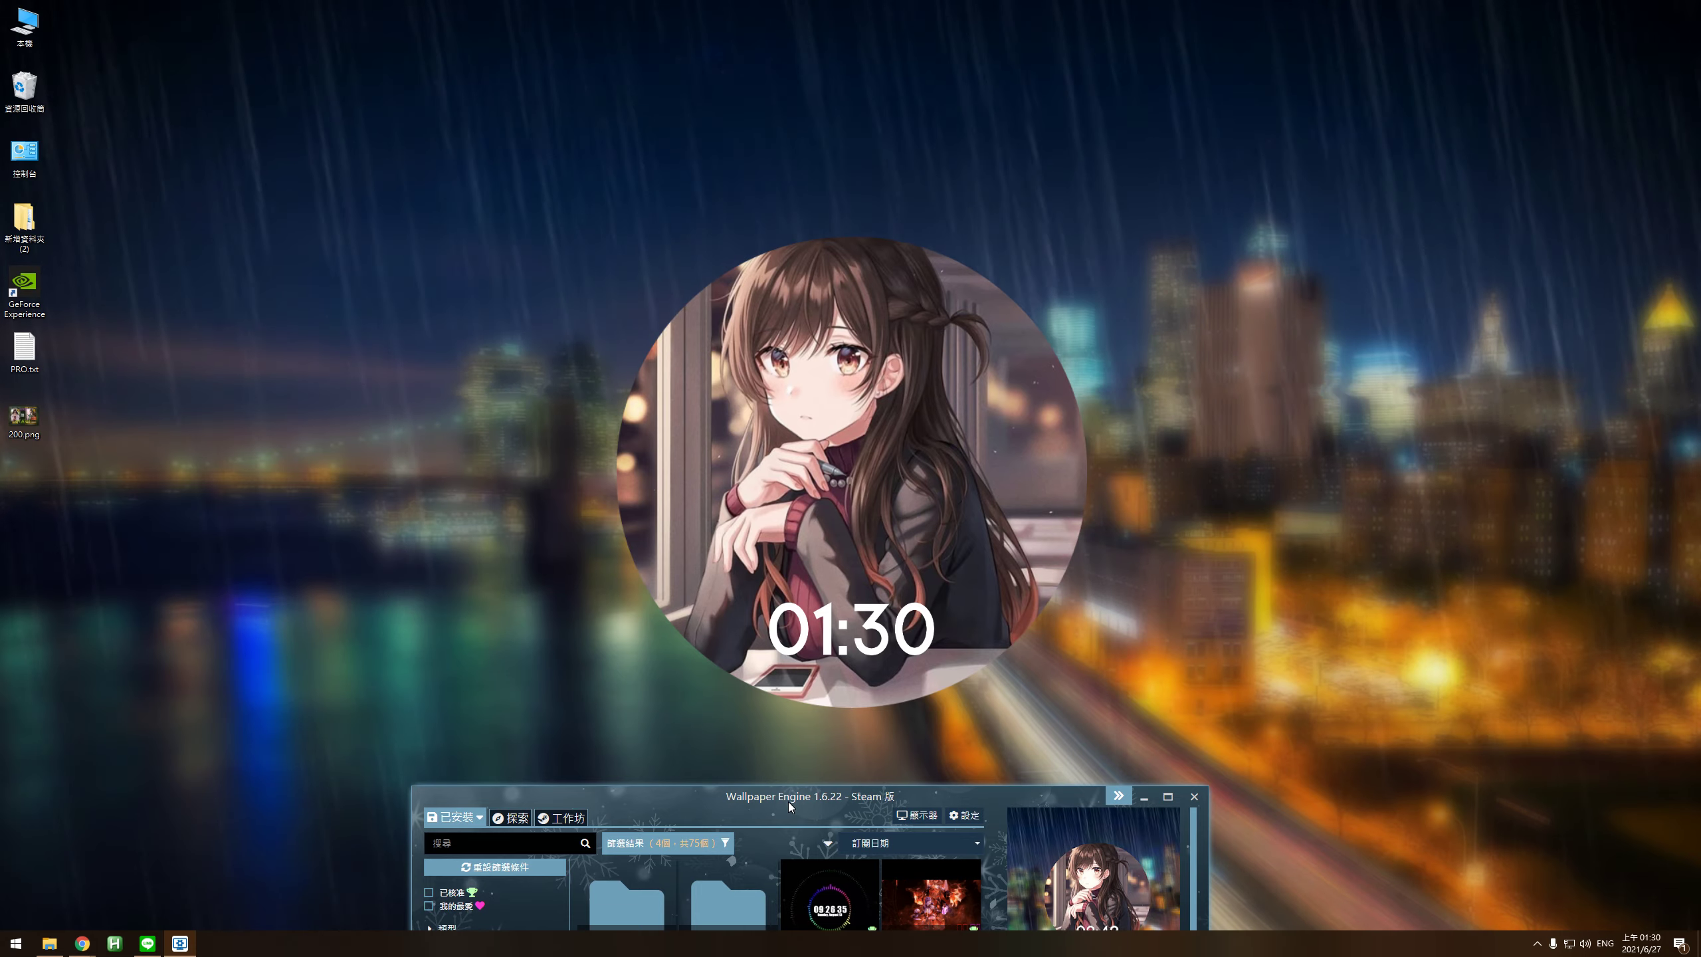
# Switch to the Chrome window with the Steam store, open YouTube in a new tab and move the window aside.
pyautogui.moveTo(81, 942)
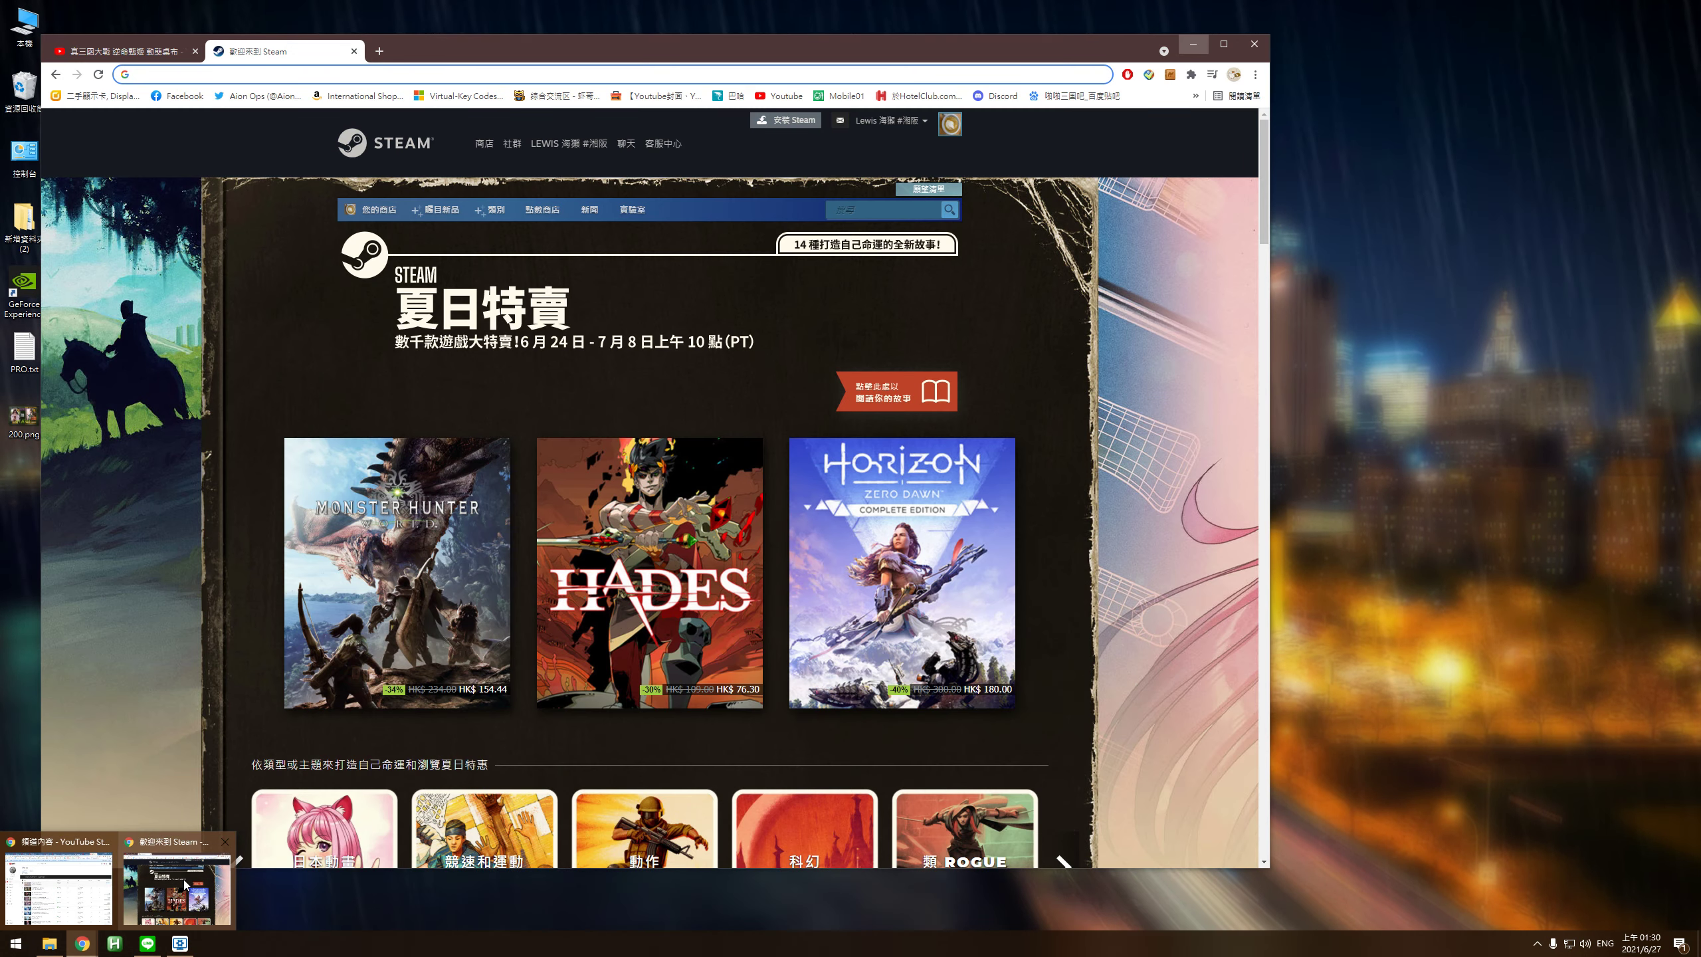
pyautogui.click(186, 885)
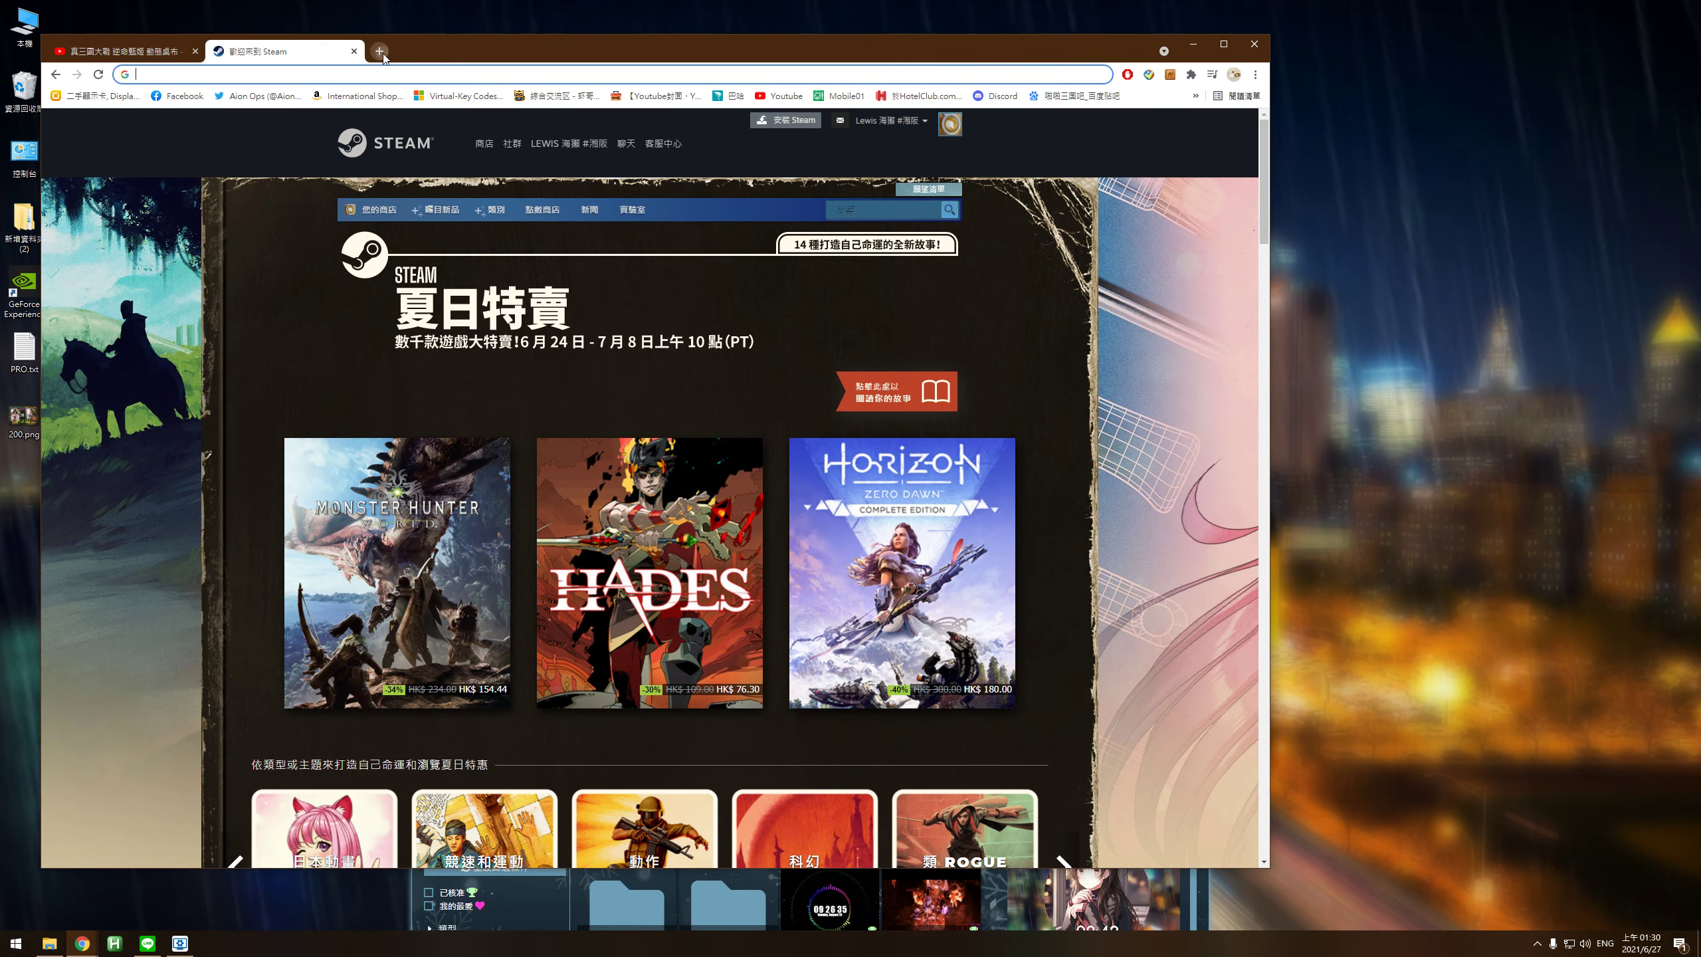
pyautogui.click(379, 51)
pyautogui.click(782, 96)
pyautogui.moveTo(782, 45); pyautogui.dragTo(1177, 174)
# Search YouTube for "music" and refine the search to "music no copyright".
pyautogui.click(1027, 264)
pyautogui.write('music')
pyautogui.press('Return')
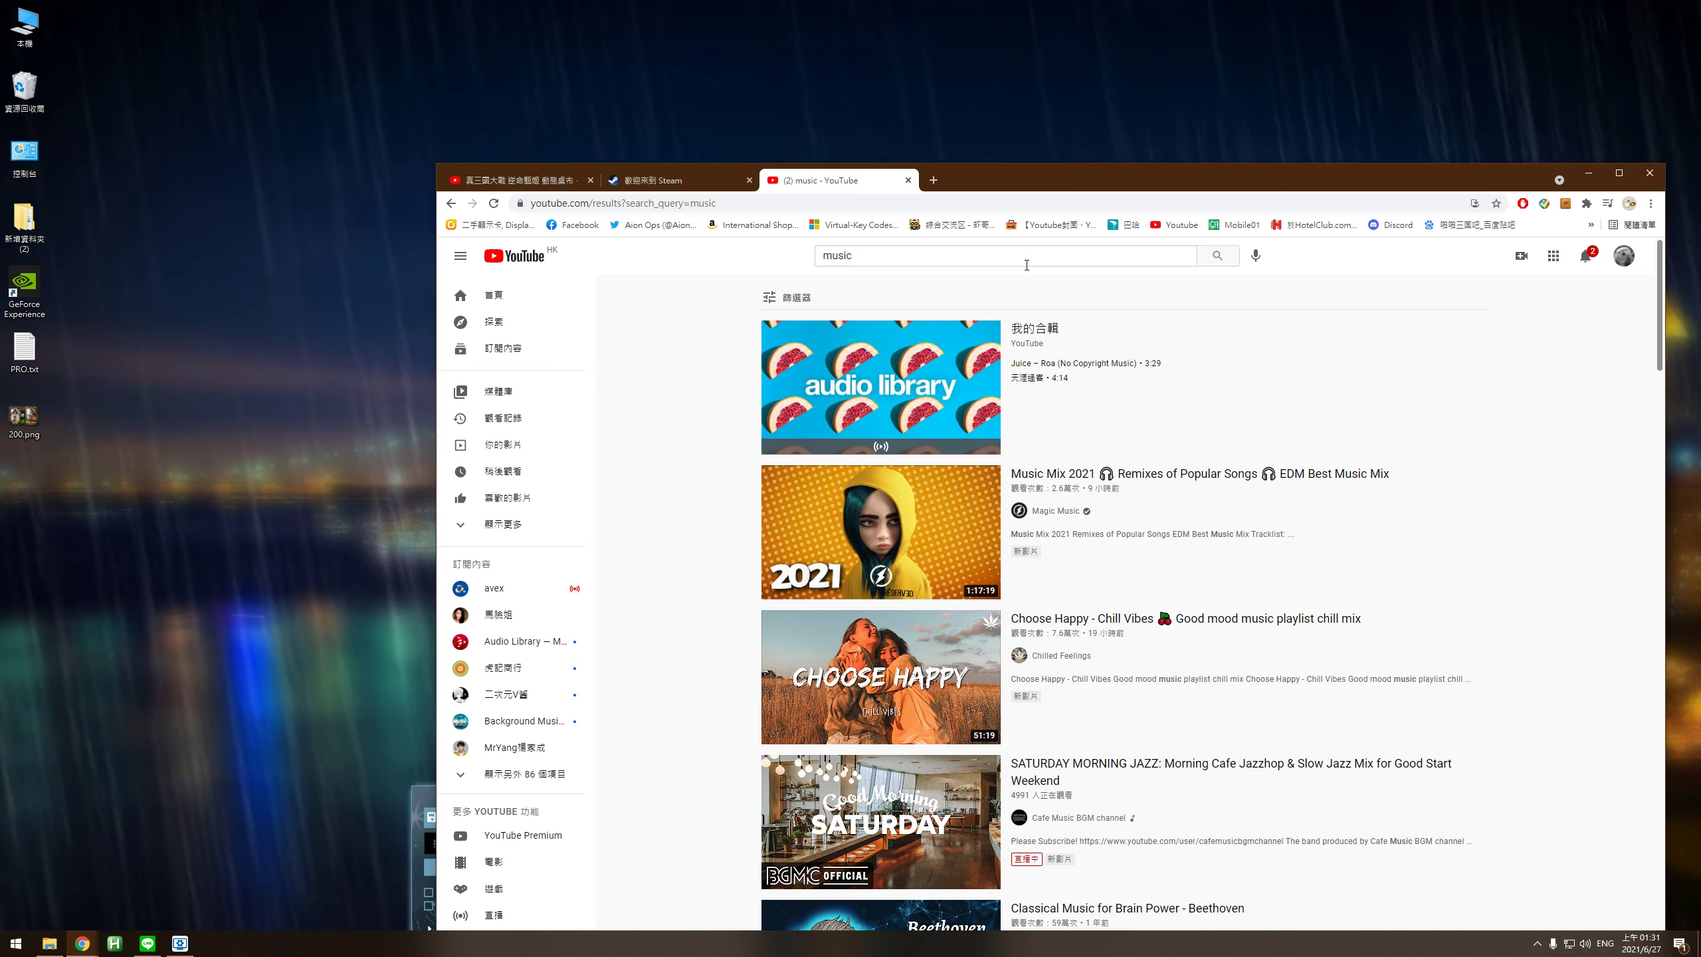
pyautogui.click(1027, 264)
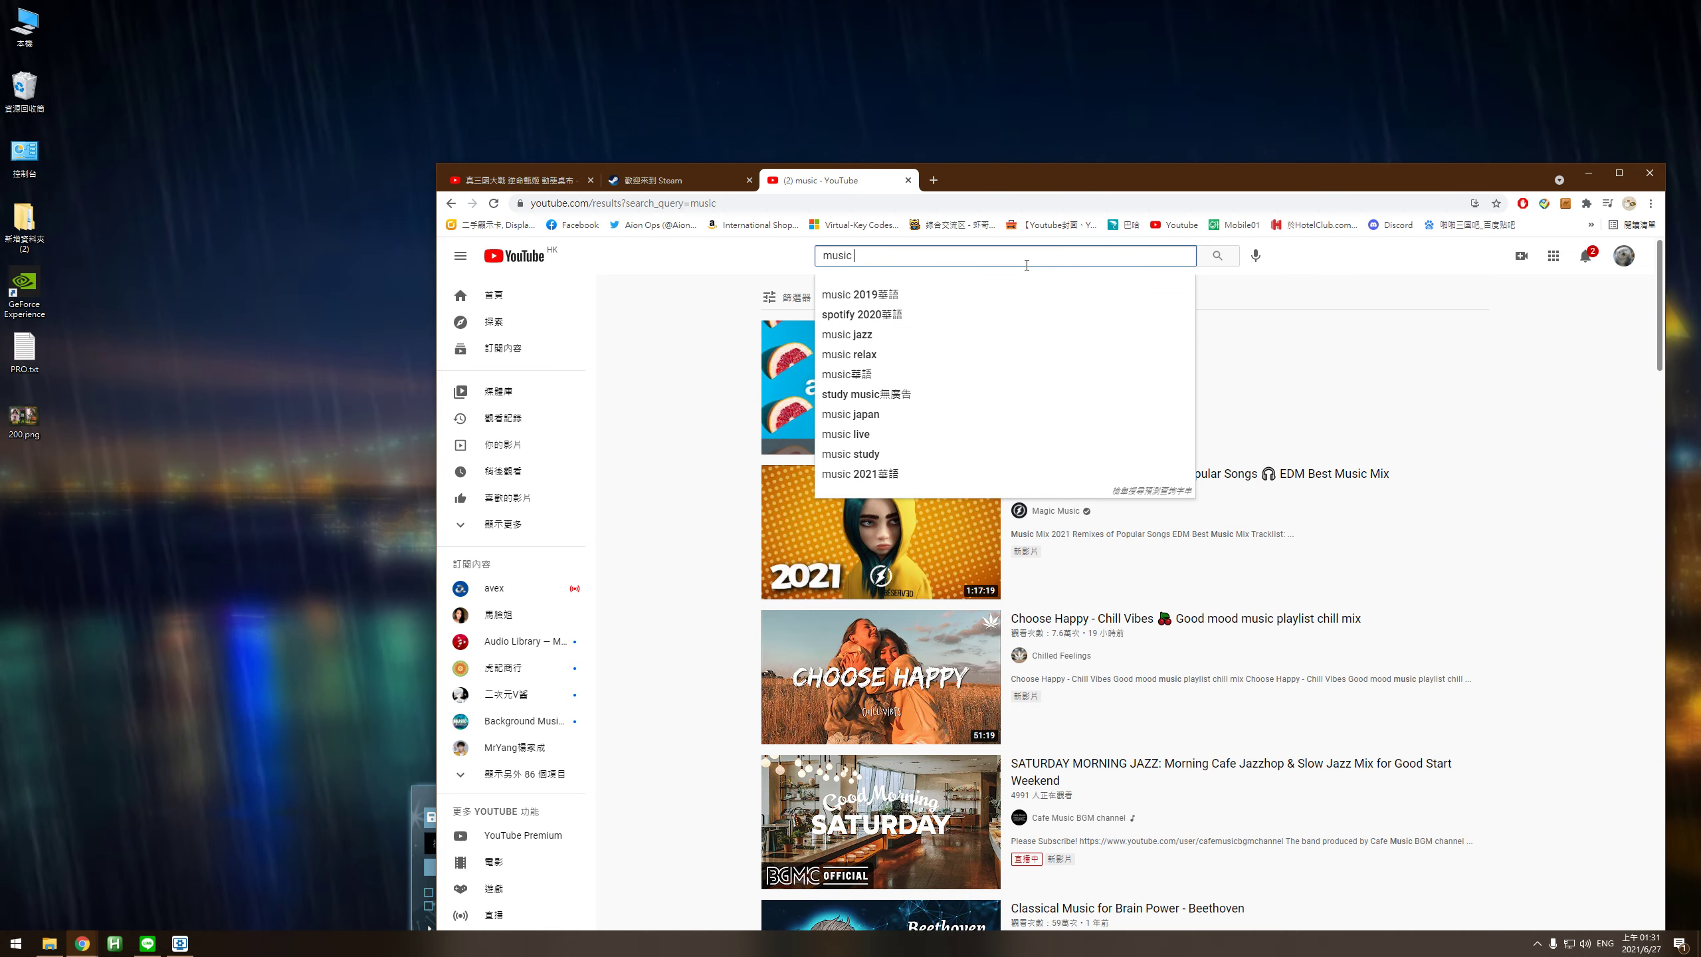
pyautogui.write('no copyright')
pyautogui.press('Return')
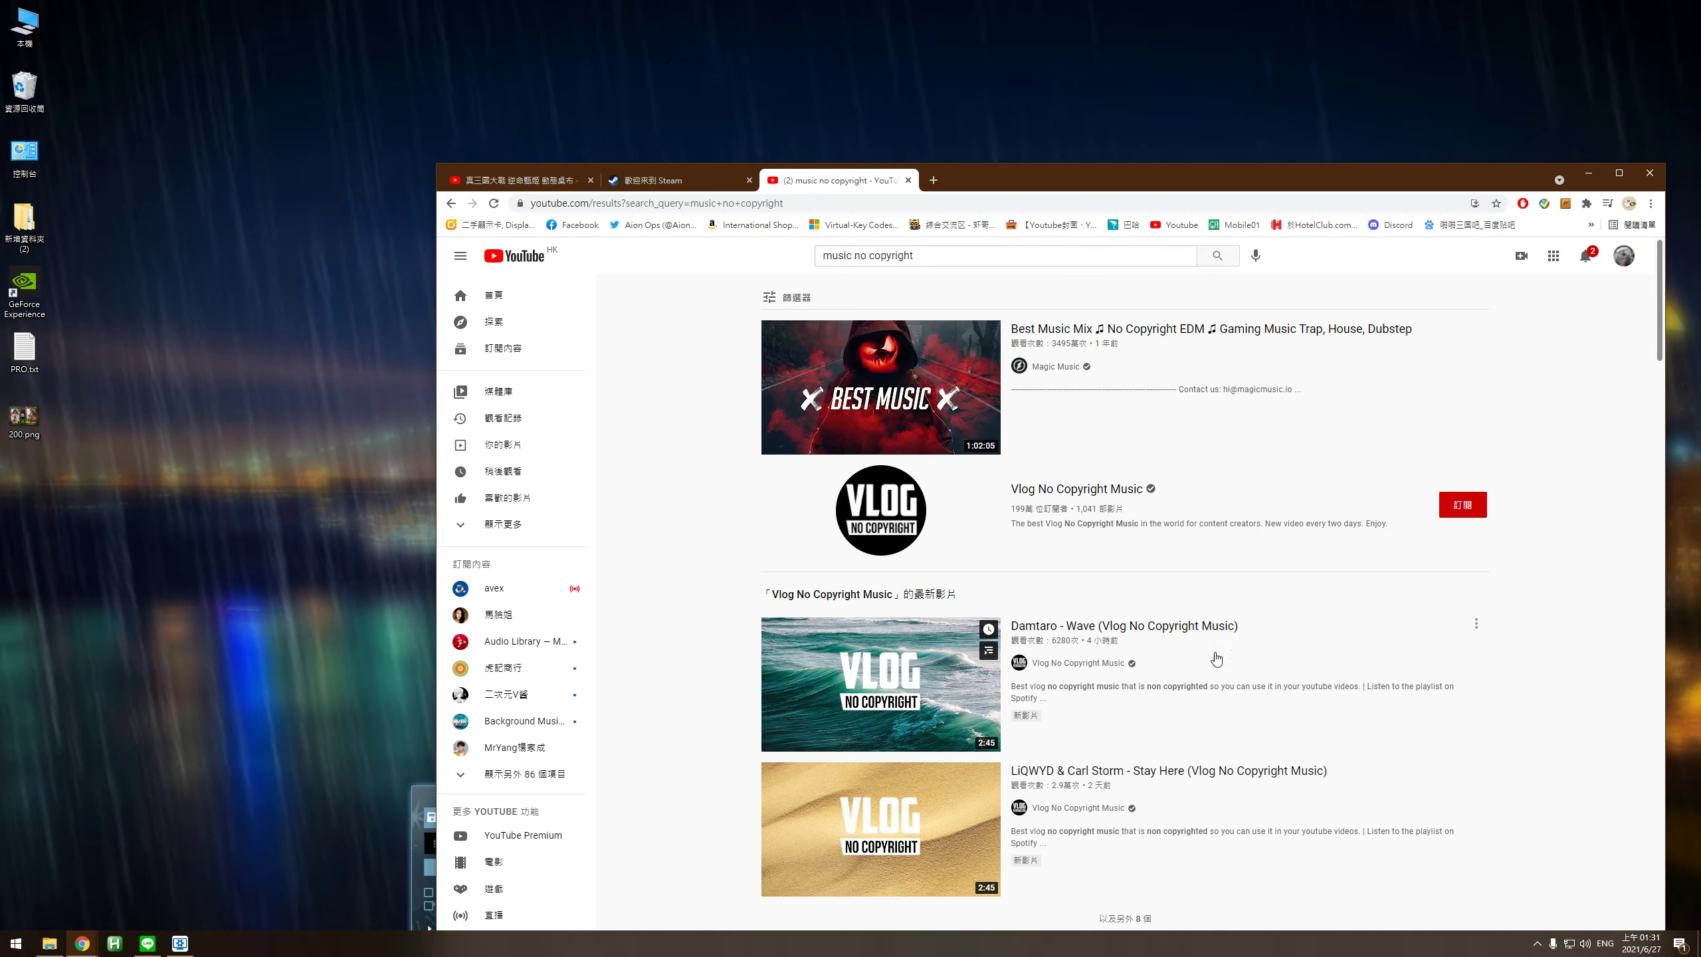
# Play "Damtaro - Wave (Vlog No Copyright Music)", adjust its volume and move the browser down to uncover the wallpaper.
pyautogui.click(1194, 630)
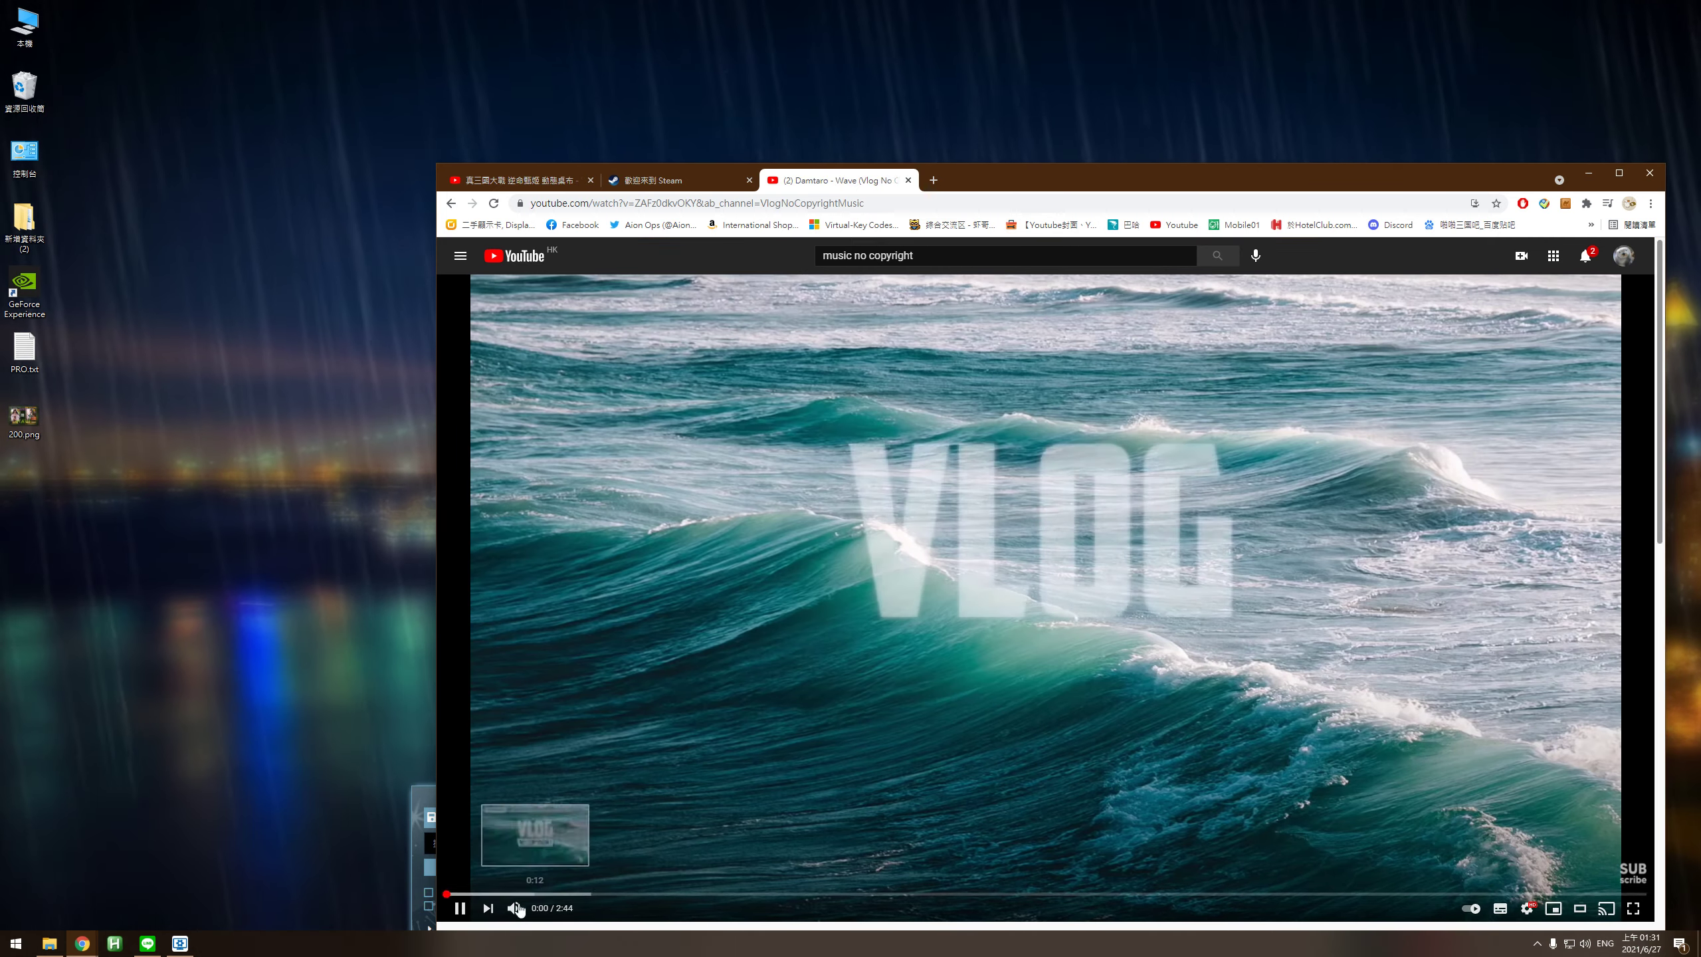
pyautogui.click(536, 908)
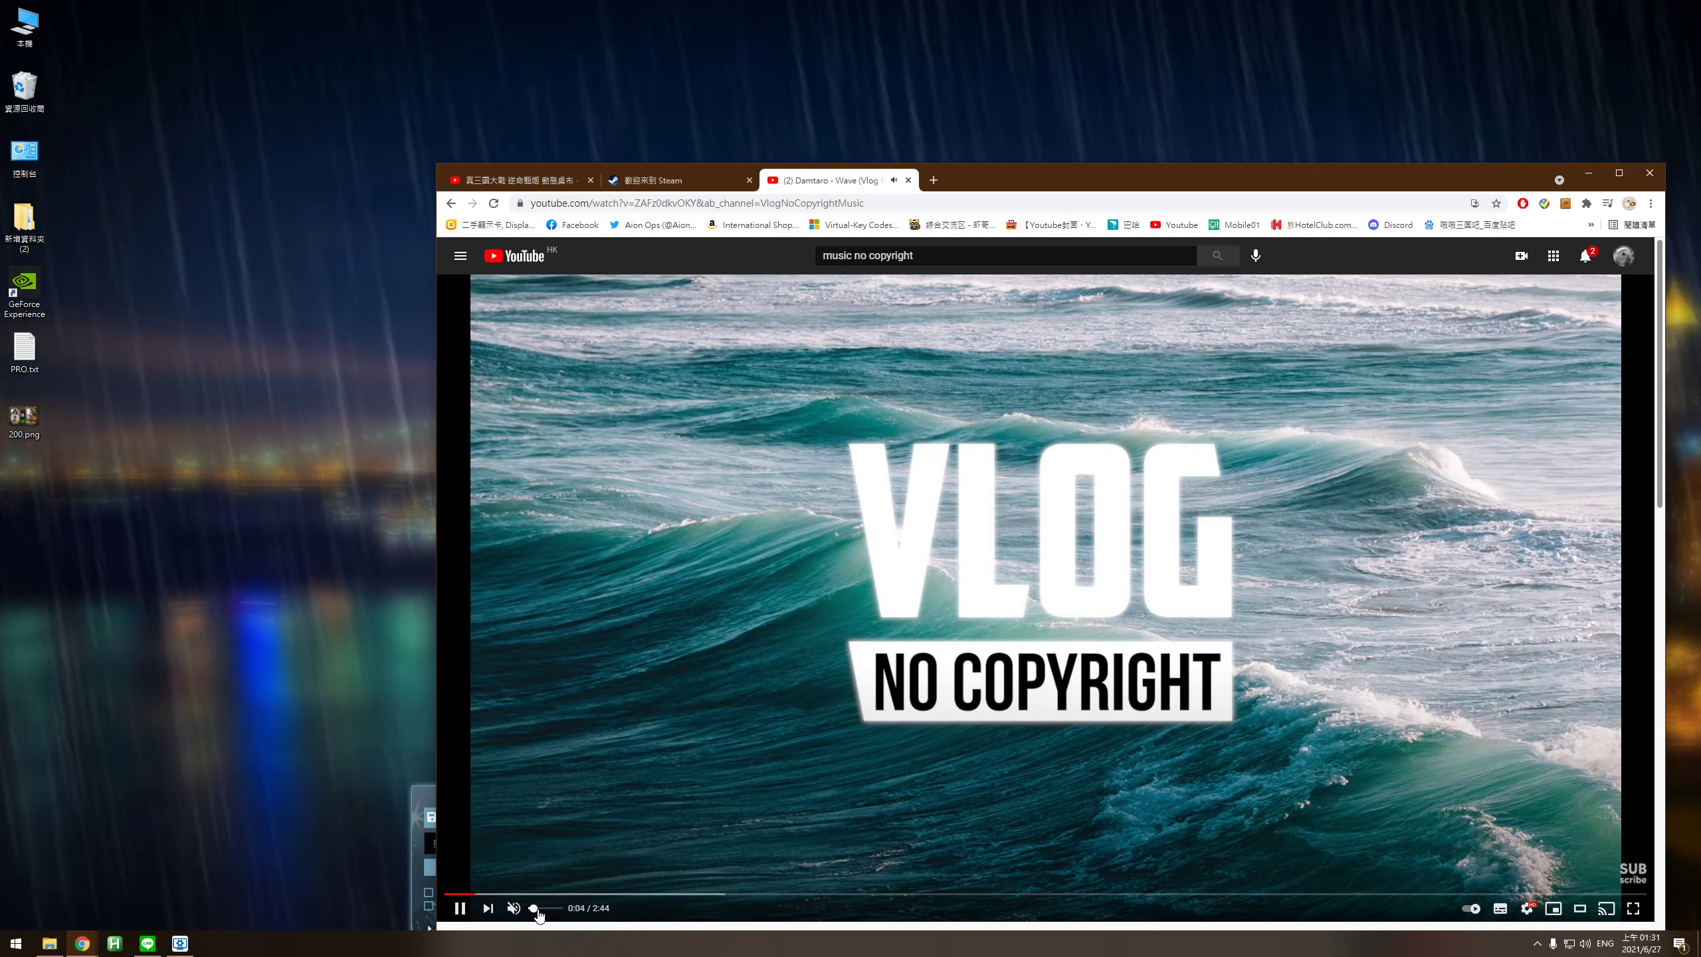
pyautogui.moveTo(1112, 177); pyautogui.dragTo(1016, 766)
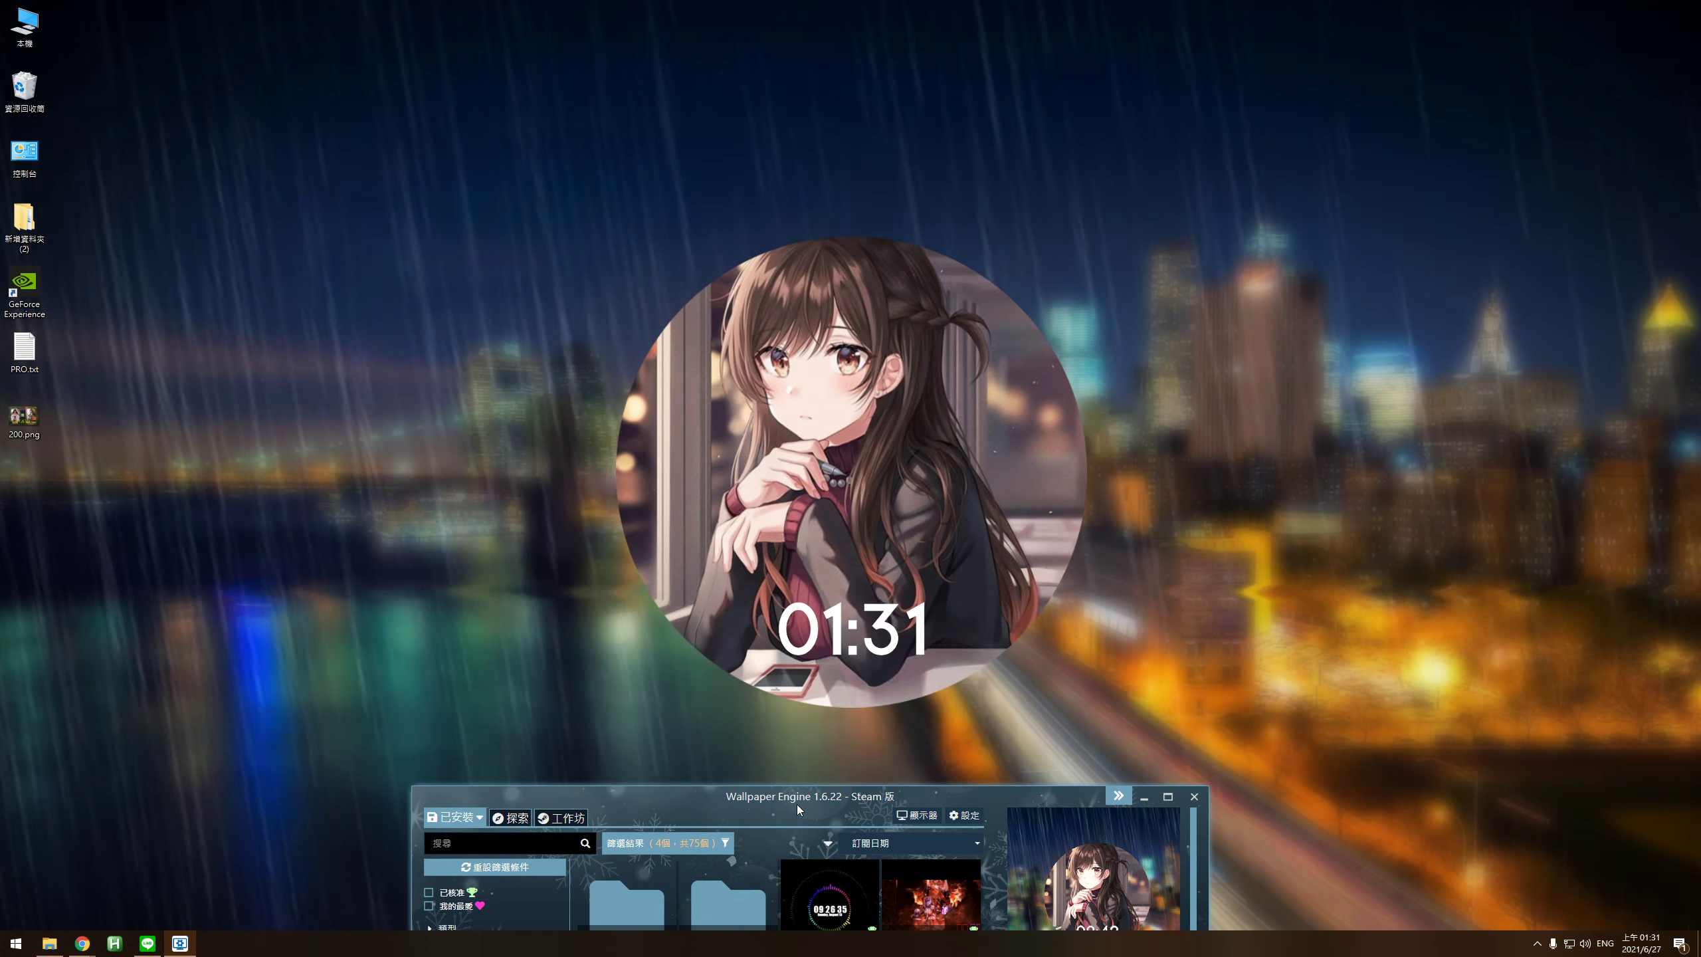
# Bring Wallpaper Engine back into view and filter the Workshop wallpapers by the 音訊回應式 (audio responsive) tag.
pyautogui.moveTo(798, 810); pyautogui.dragTo(1111, 145)
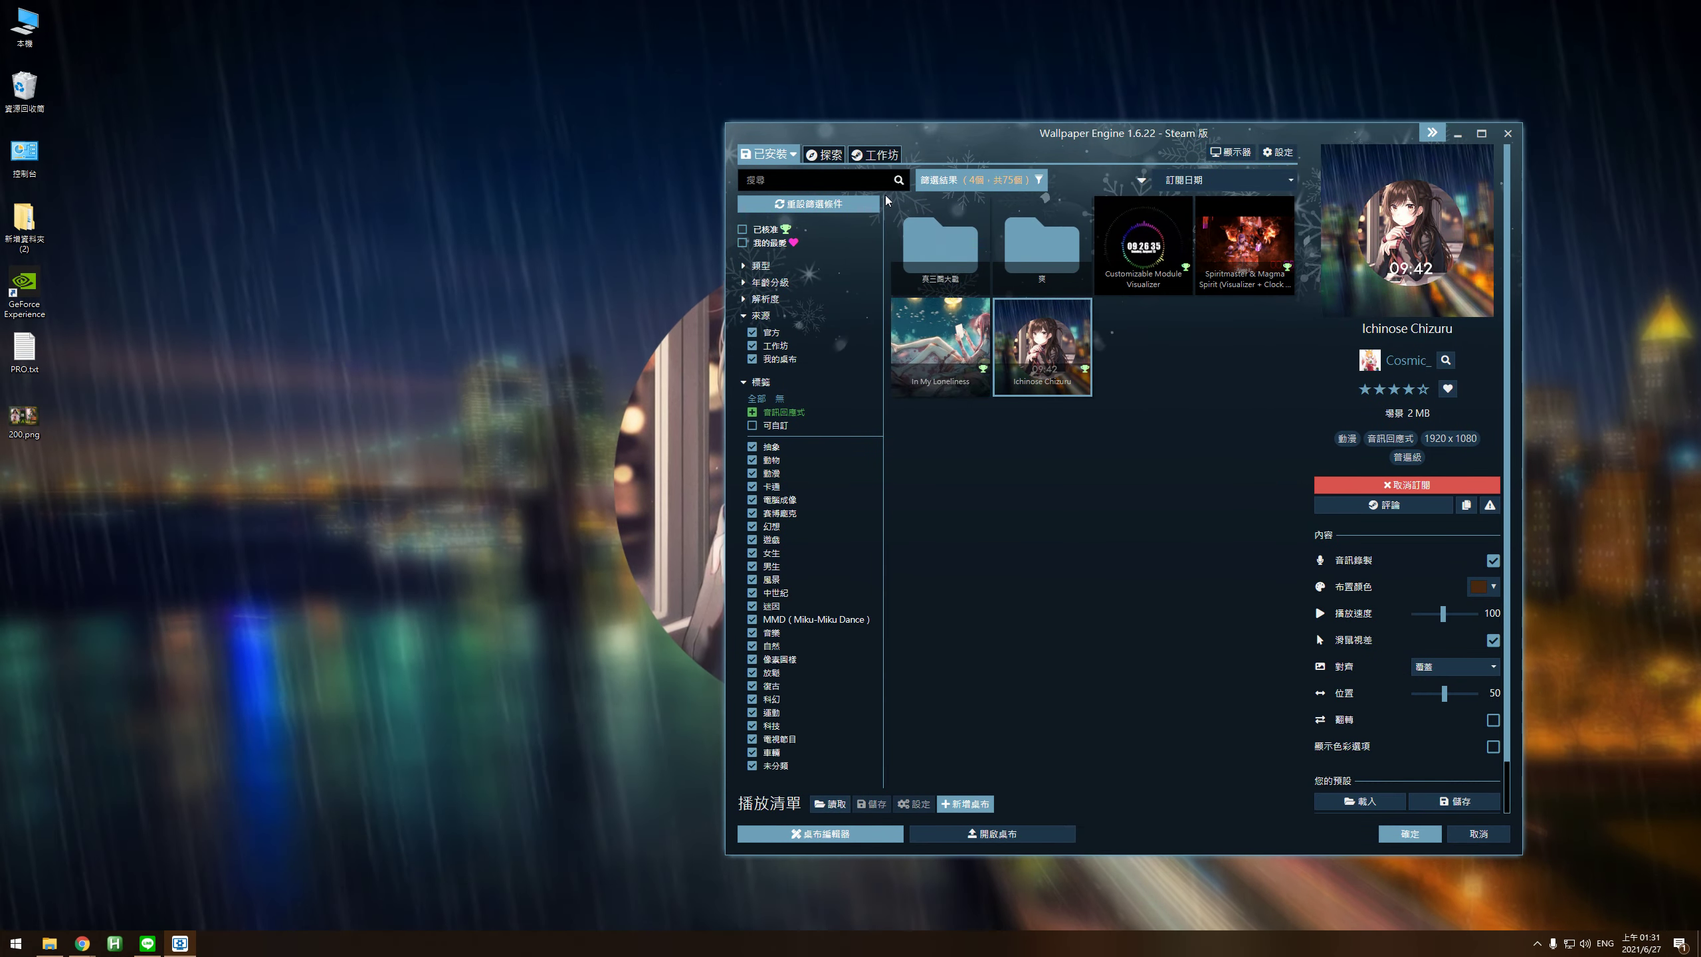
pyautogui.click(875, 154)
pyautogui.click(753, 353)
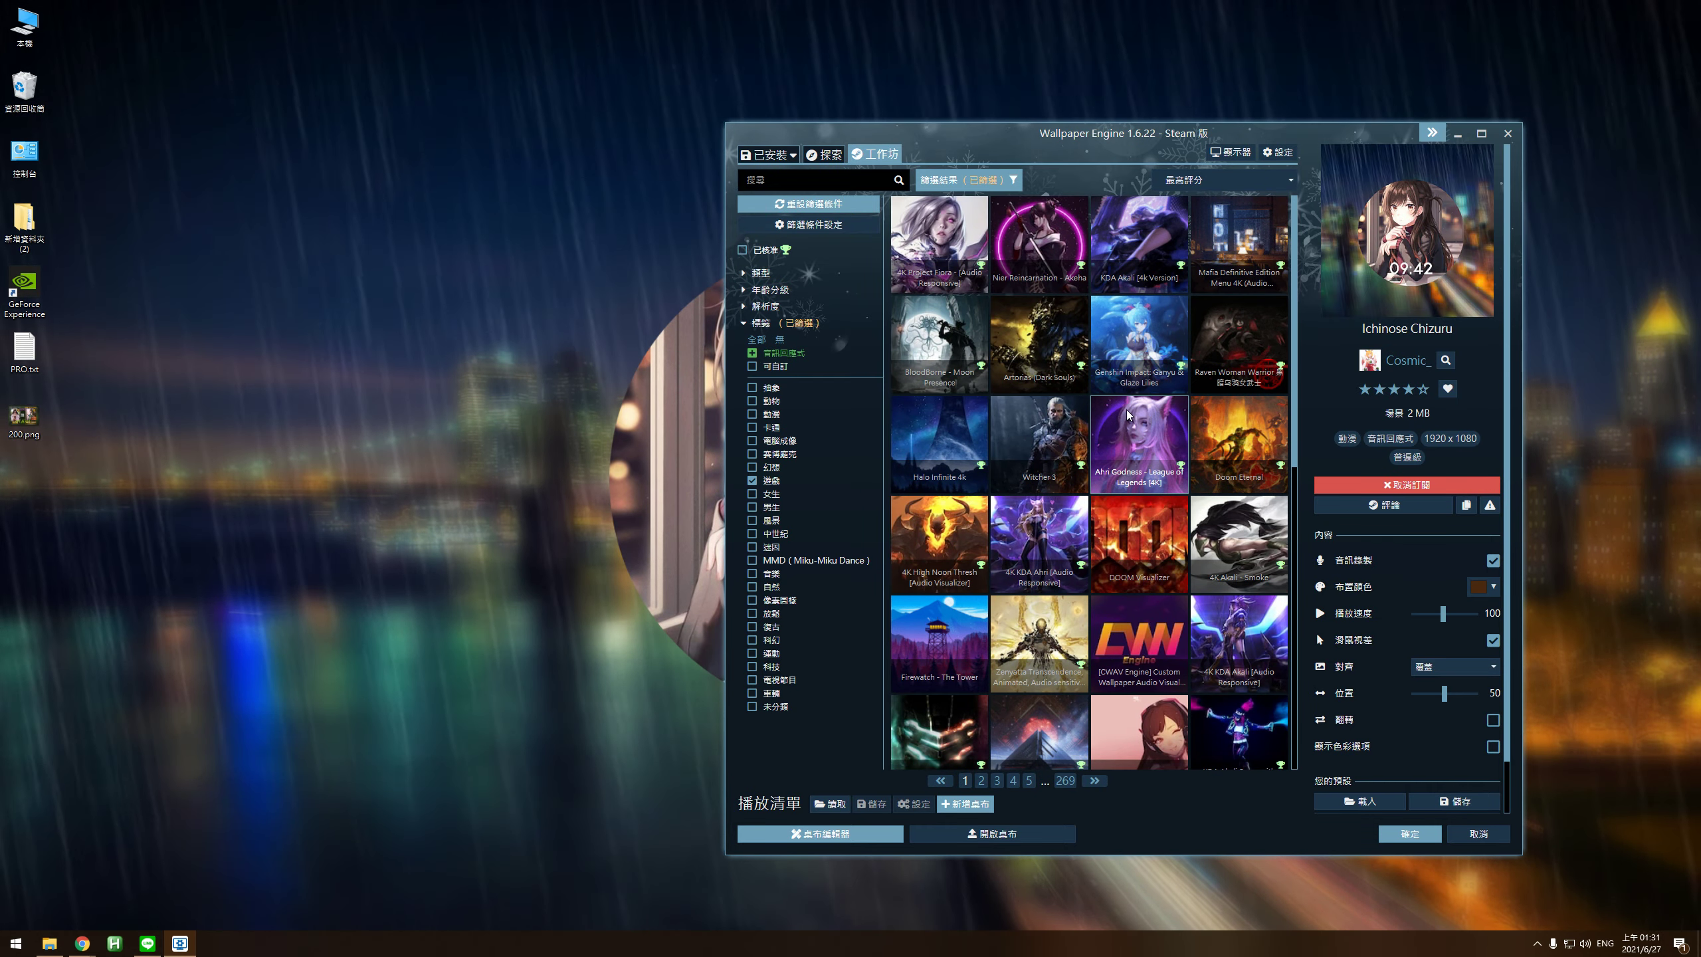
# Subscribe to the Nier Reincarnation - Akeha wallpaper and minimize the window to see it on the desktop.
pyautogui.click(1039, 244)
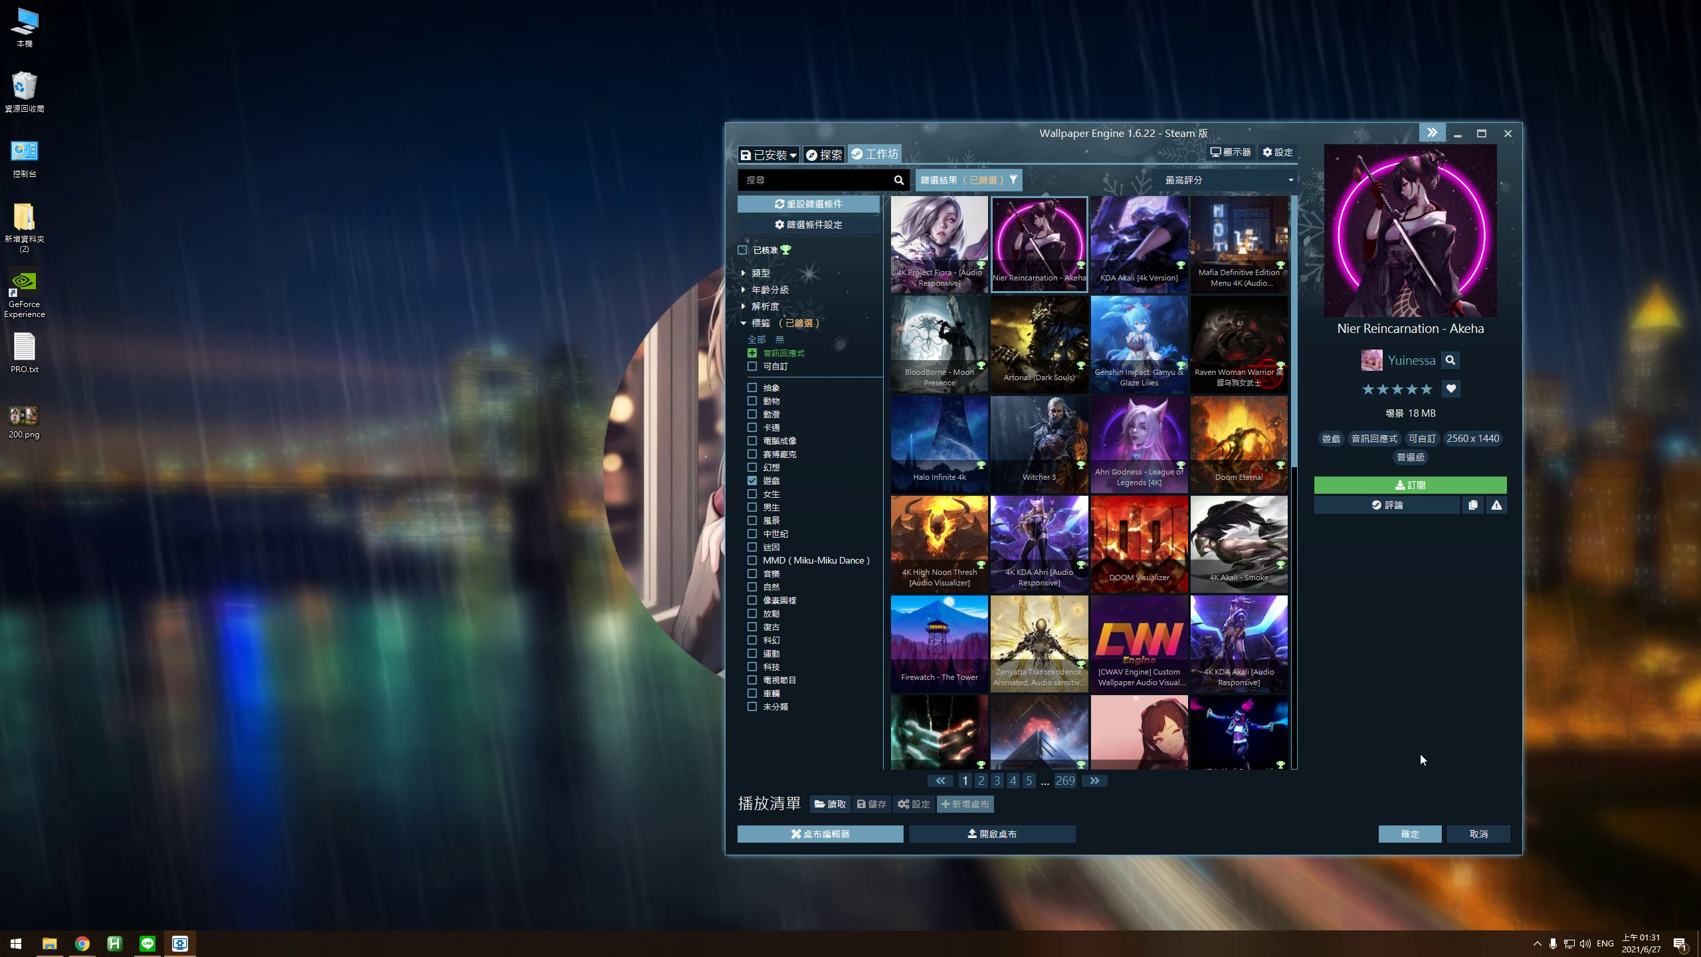
pyautogui.click(1389, 484)
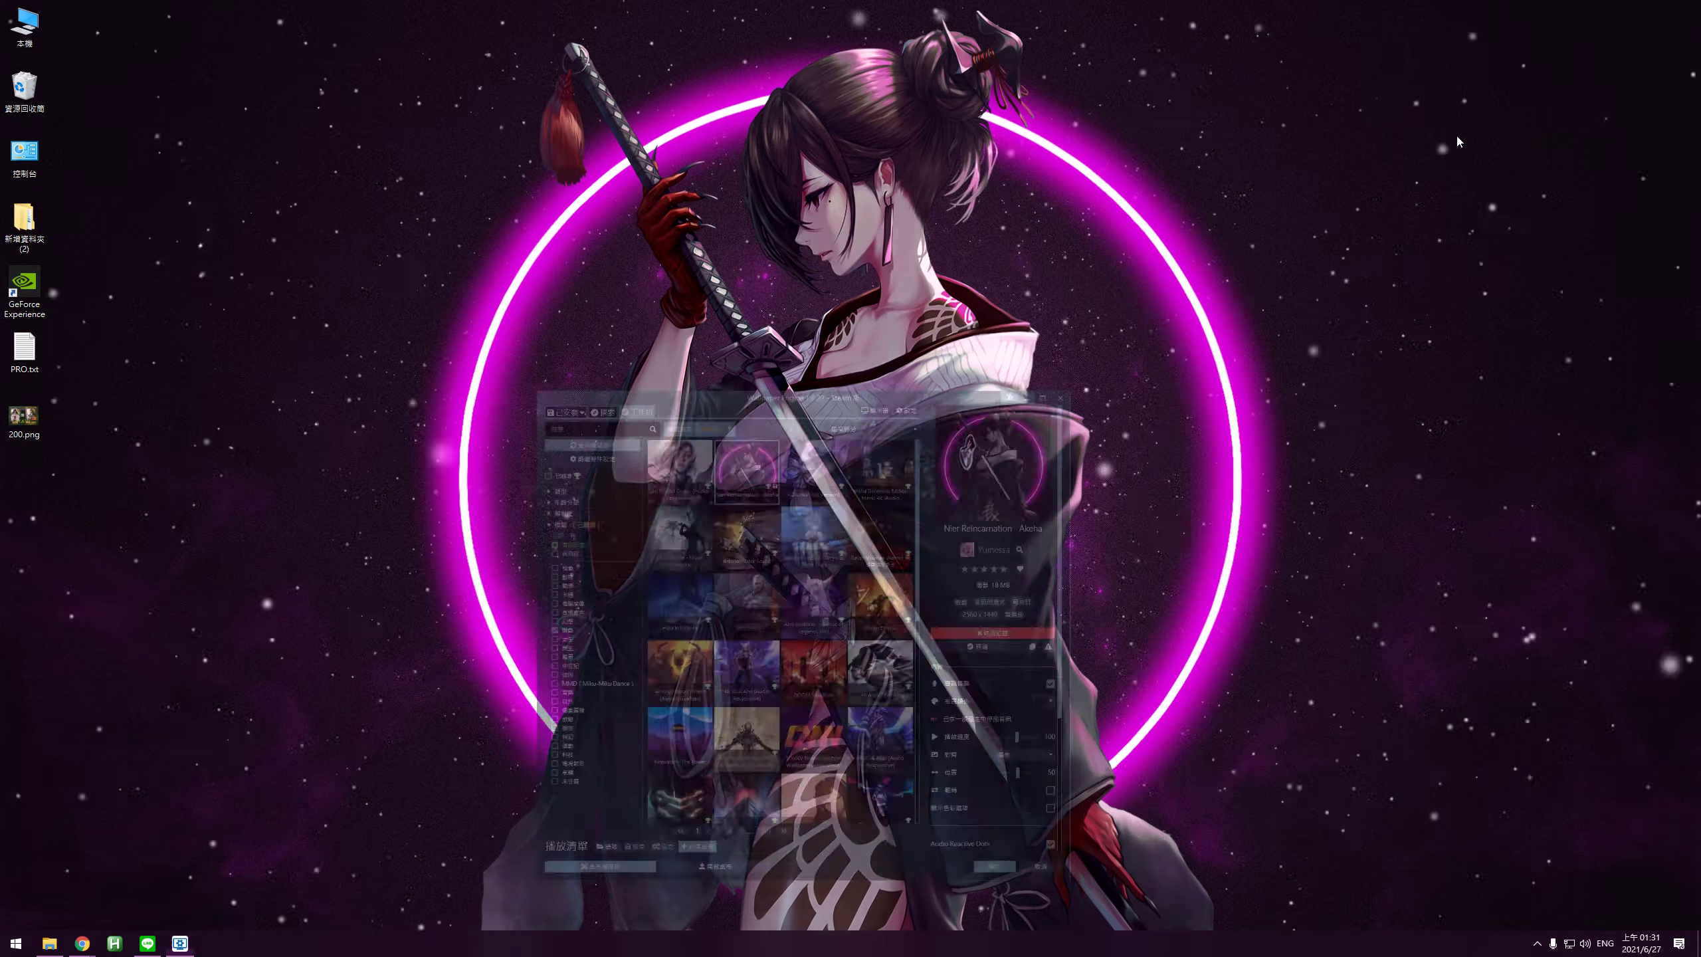
pyautogui.click(1458, 138)
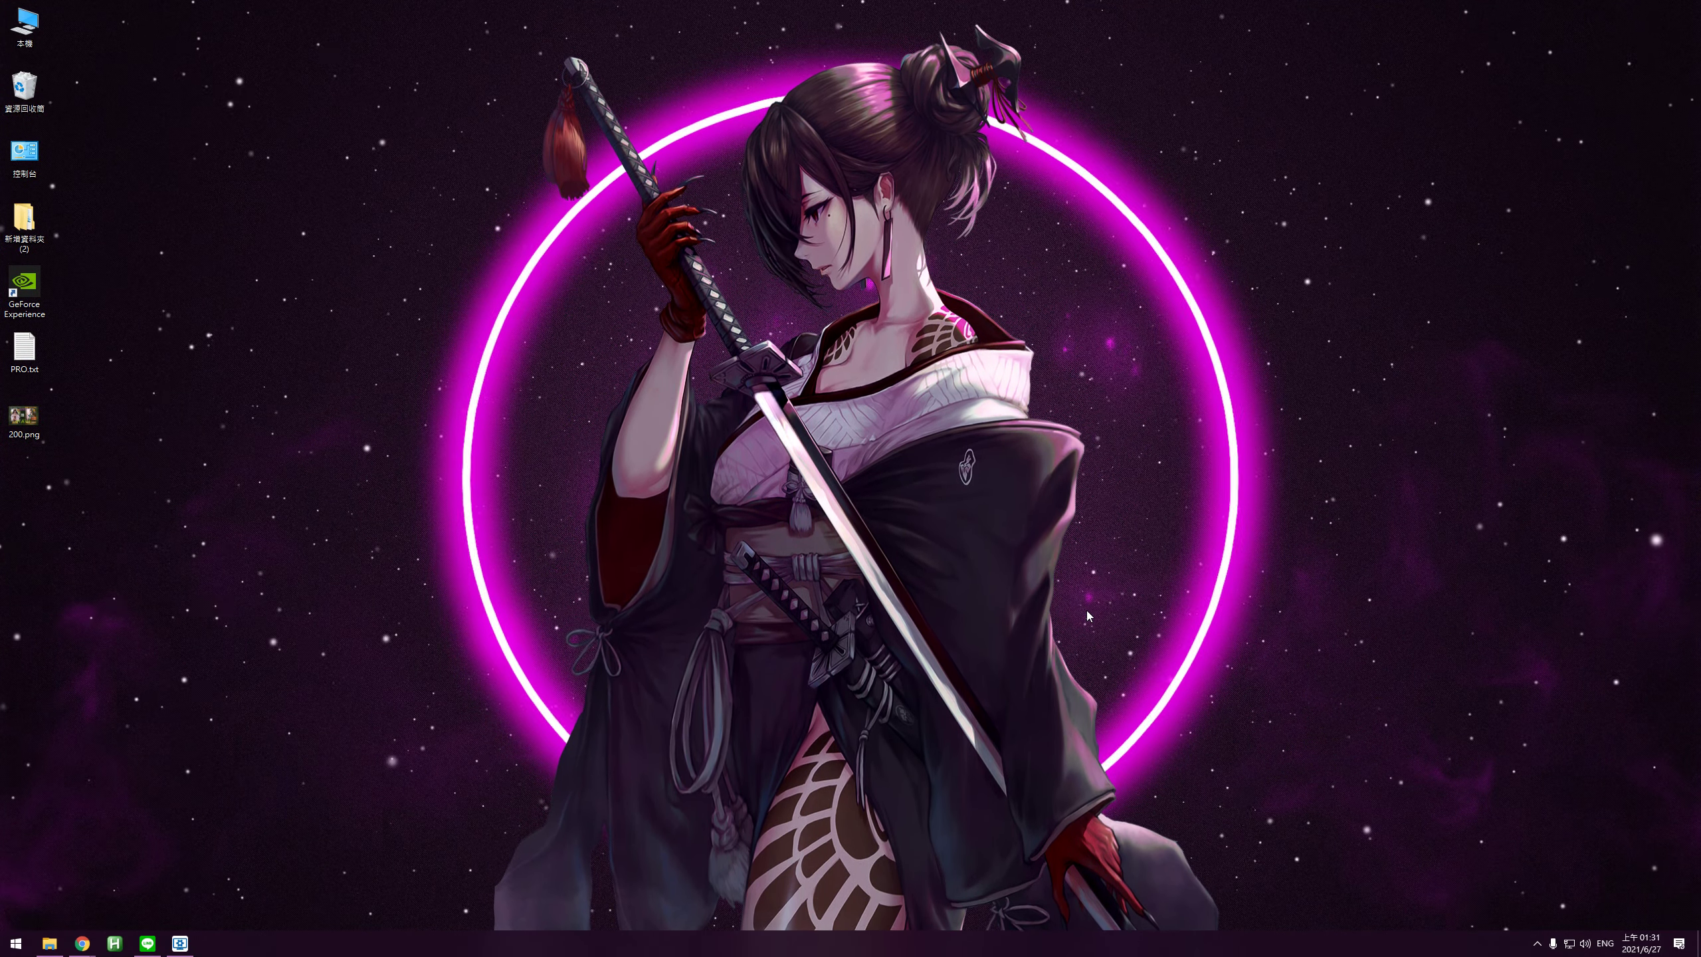
# Bring up the playing music video, lower its window to watch the wallpaper's ring react, and minimize it.
pyautogui.moveTo(79, 943)
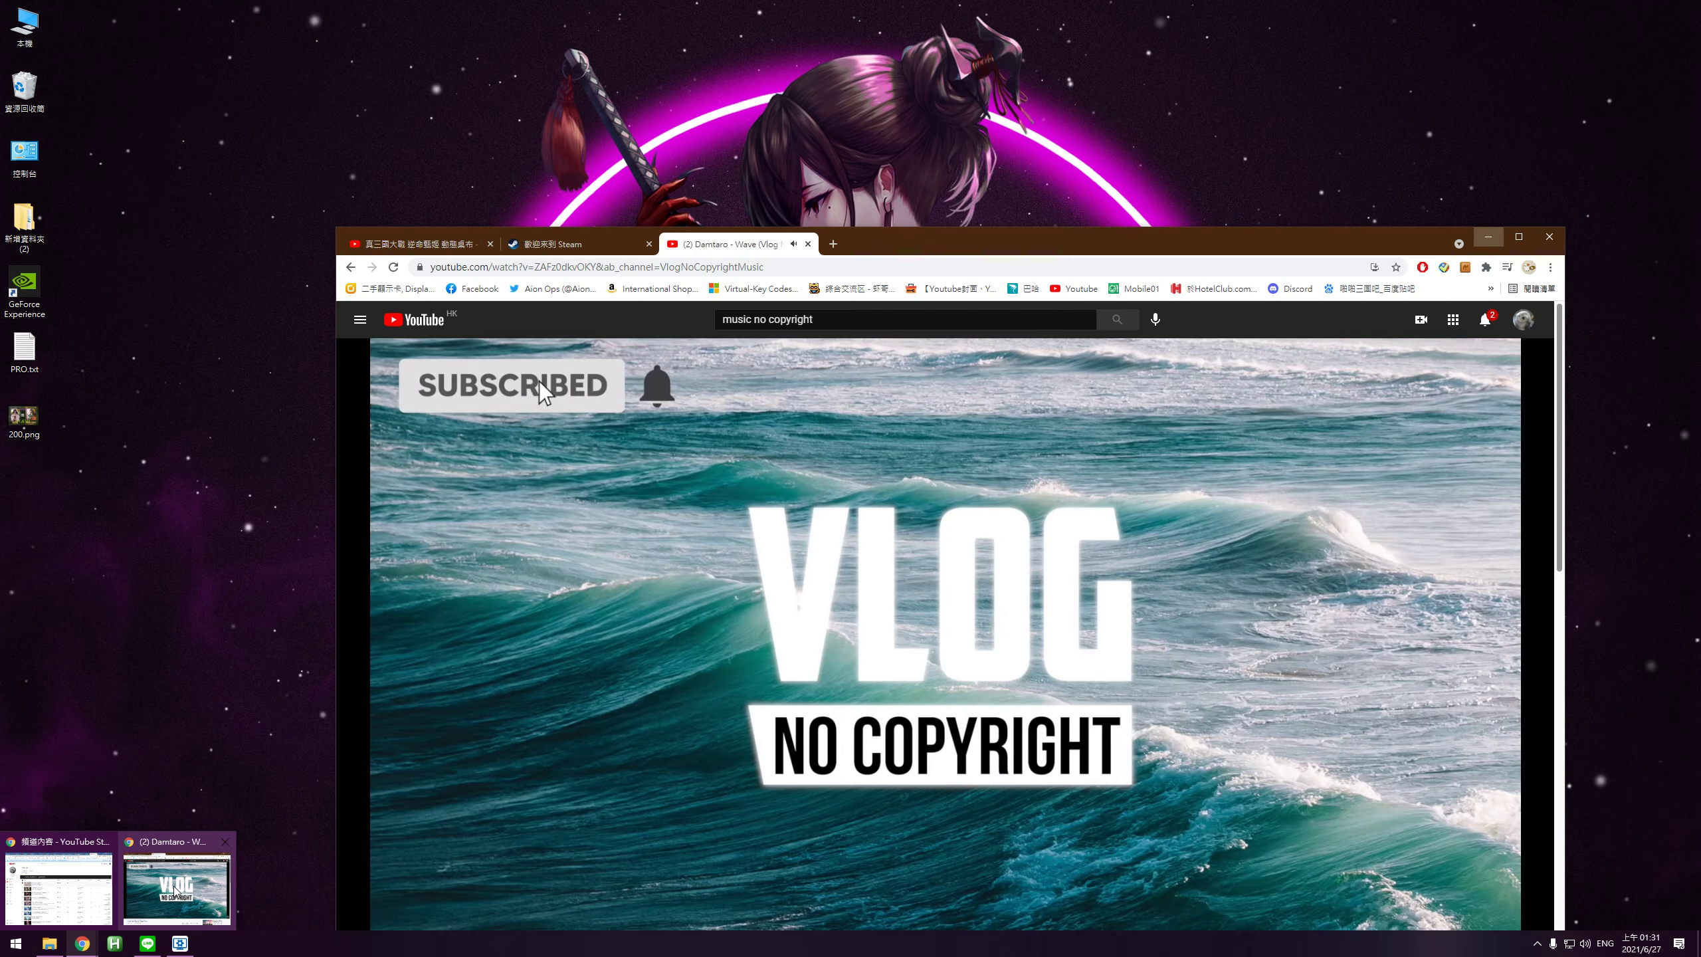
pyautogui.click(175, 891)
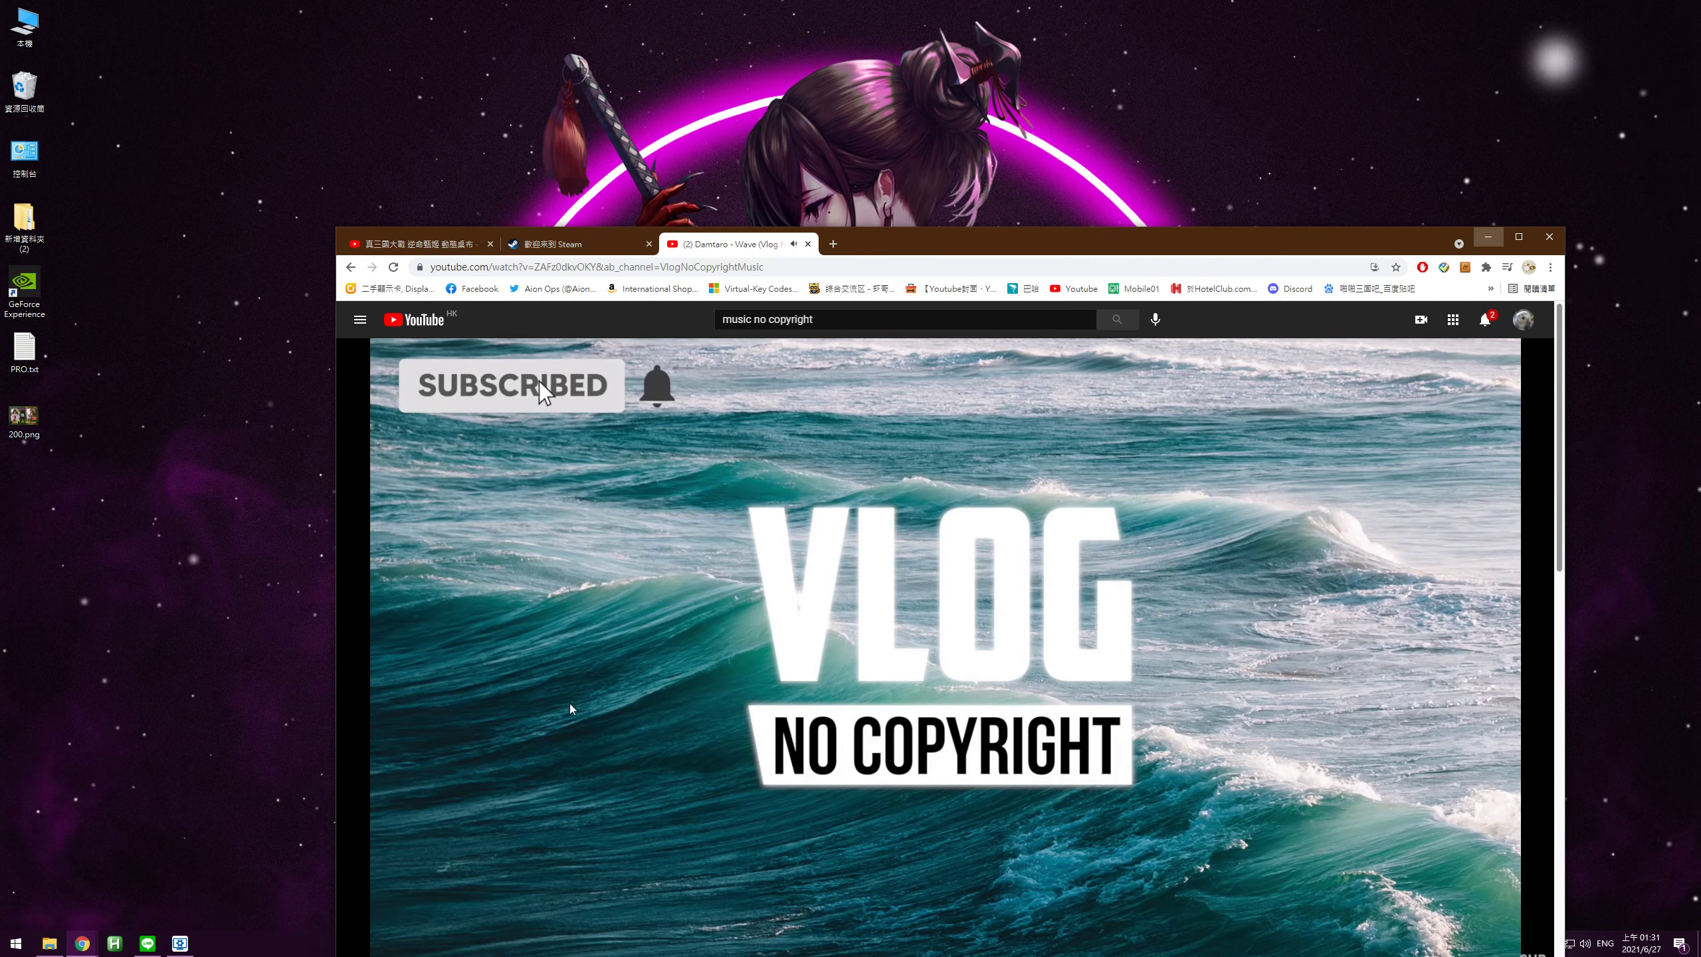
pyautogui.moveTo(1053, 238); pyautogui.dragTo(962, 433)
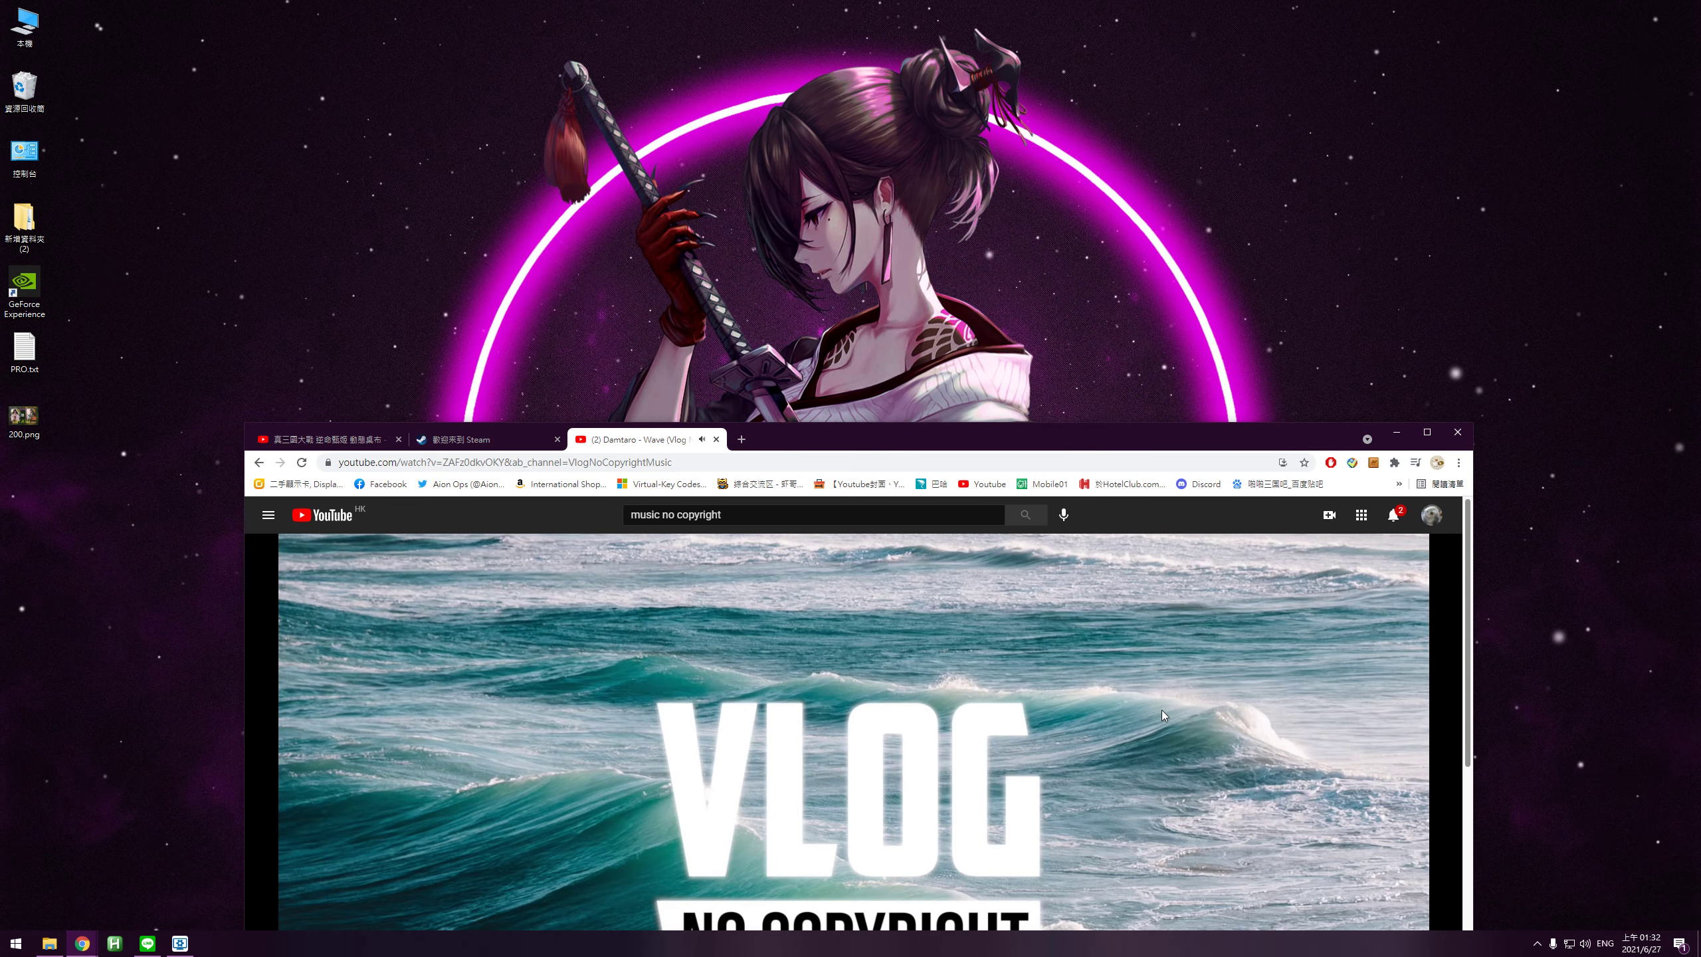
pyautogui.click(1398, 433)
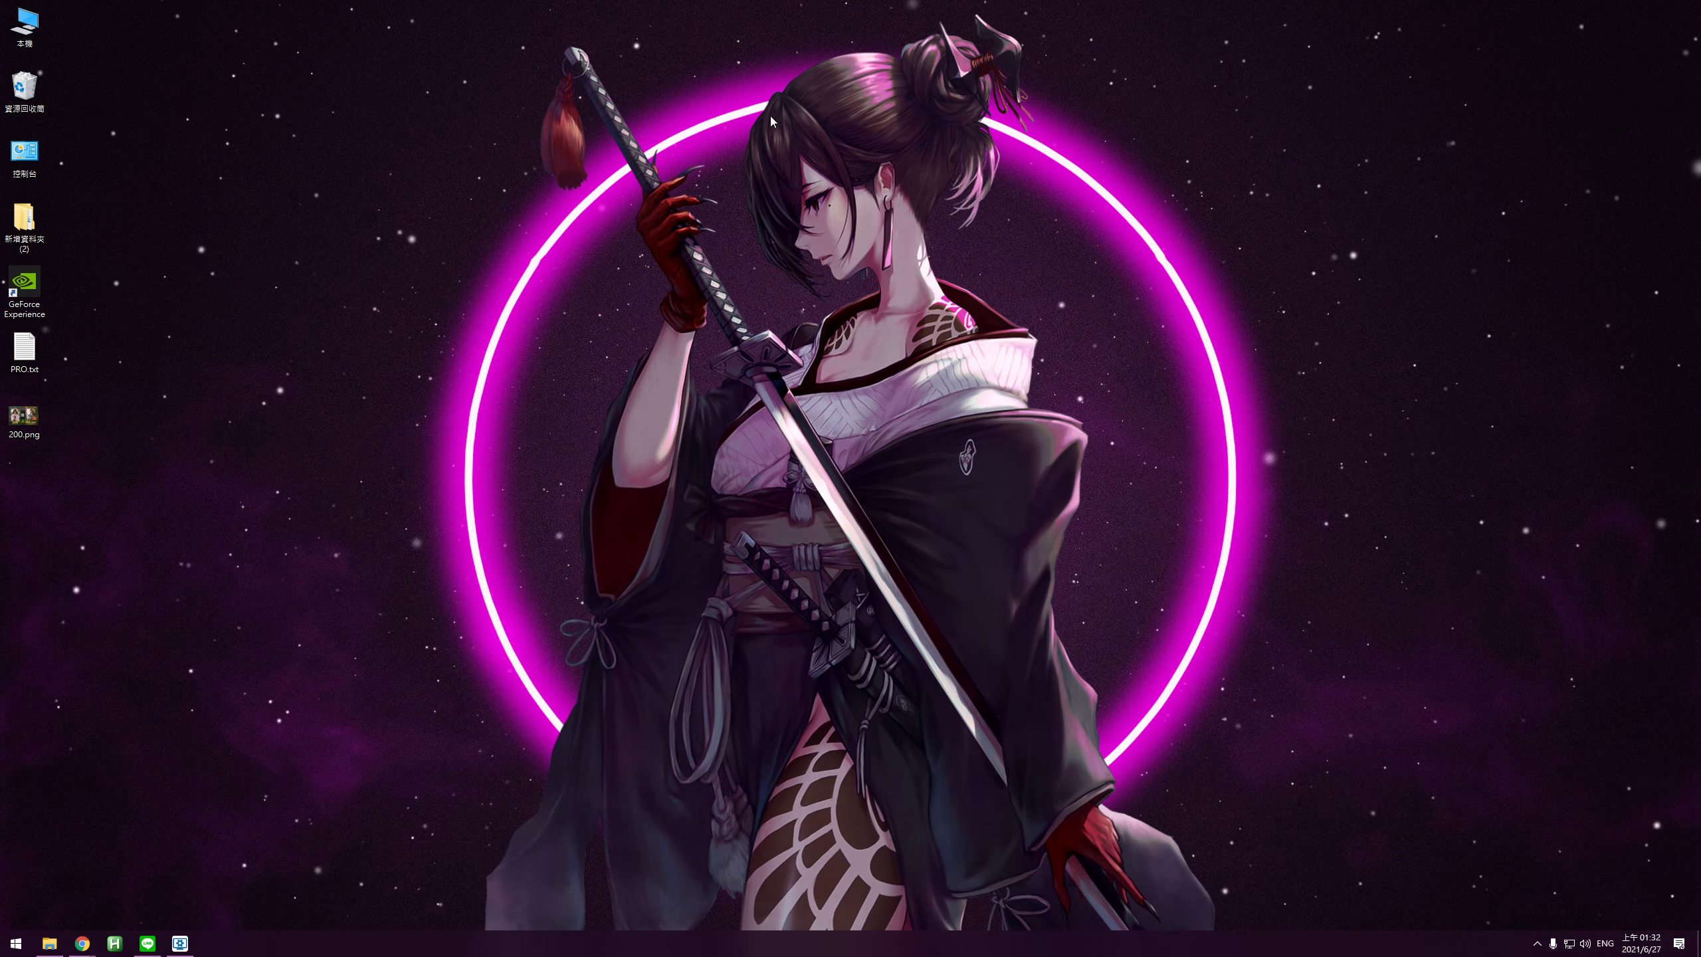
# Restore Wallpaper Engine, reposition its window and remove the 音訊回應式 tag from the Workshop filter.
pyautogui.click(188, 944)
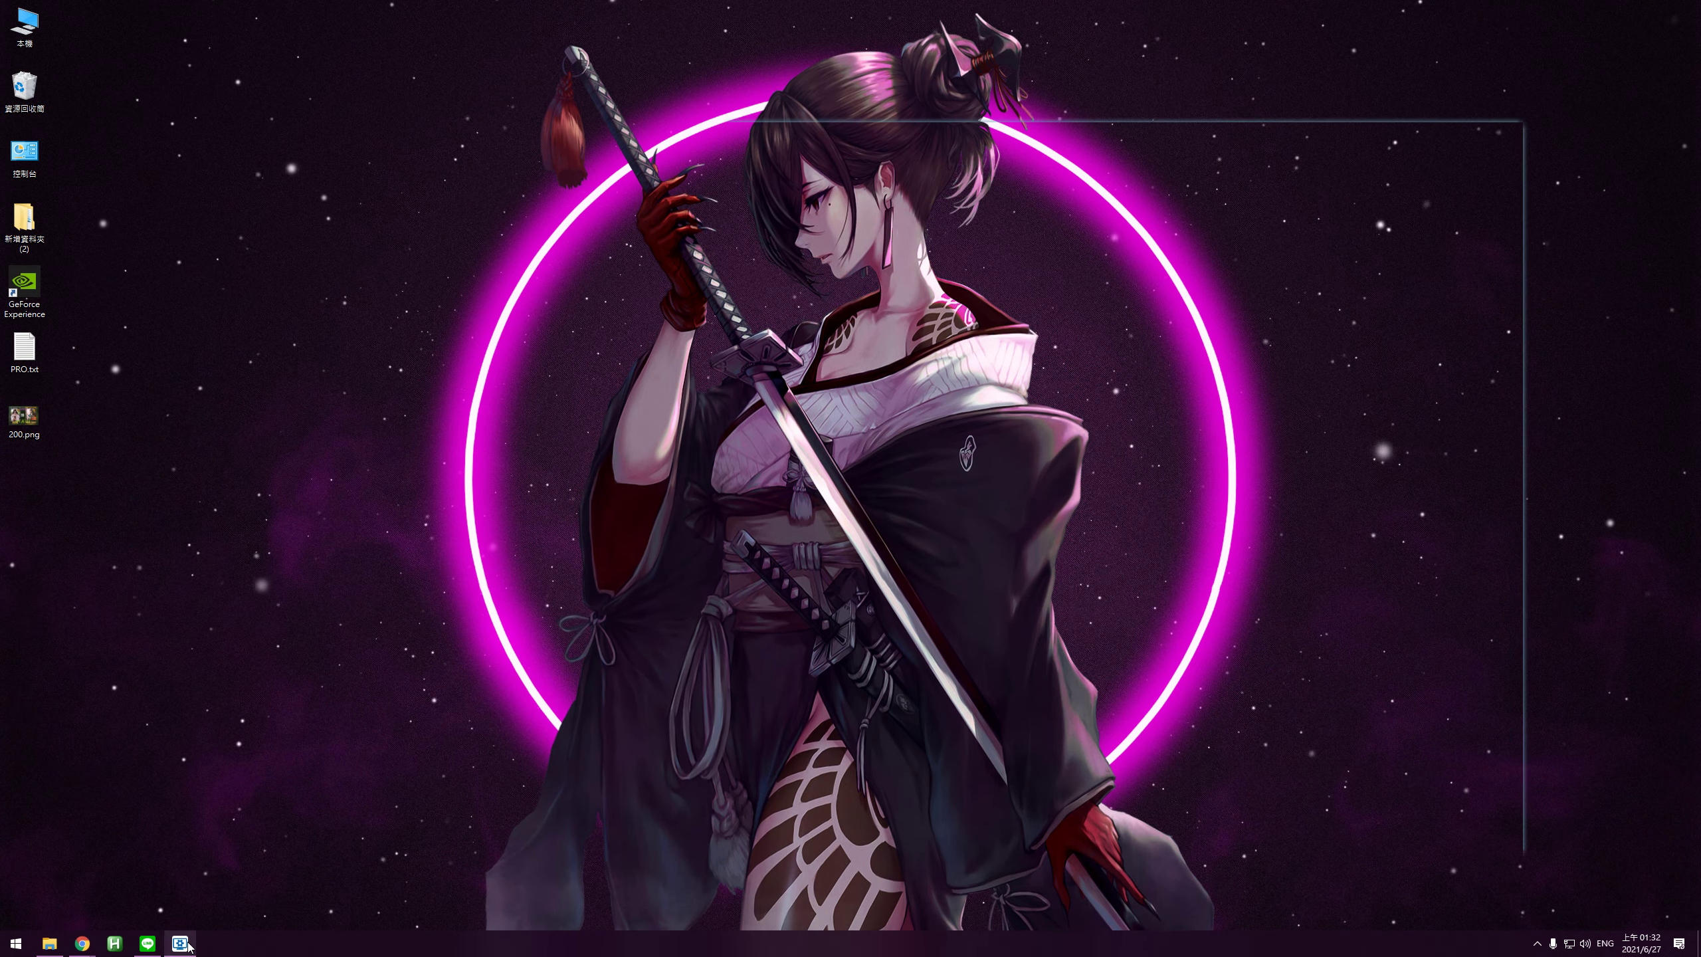
pyautogui.moveTo(1090, 137); pyautogui.dragTo(751, 399)
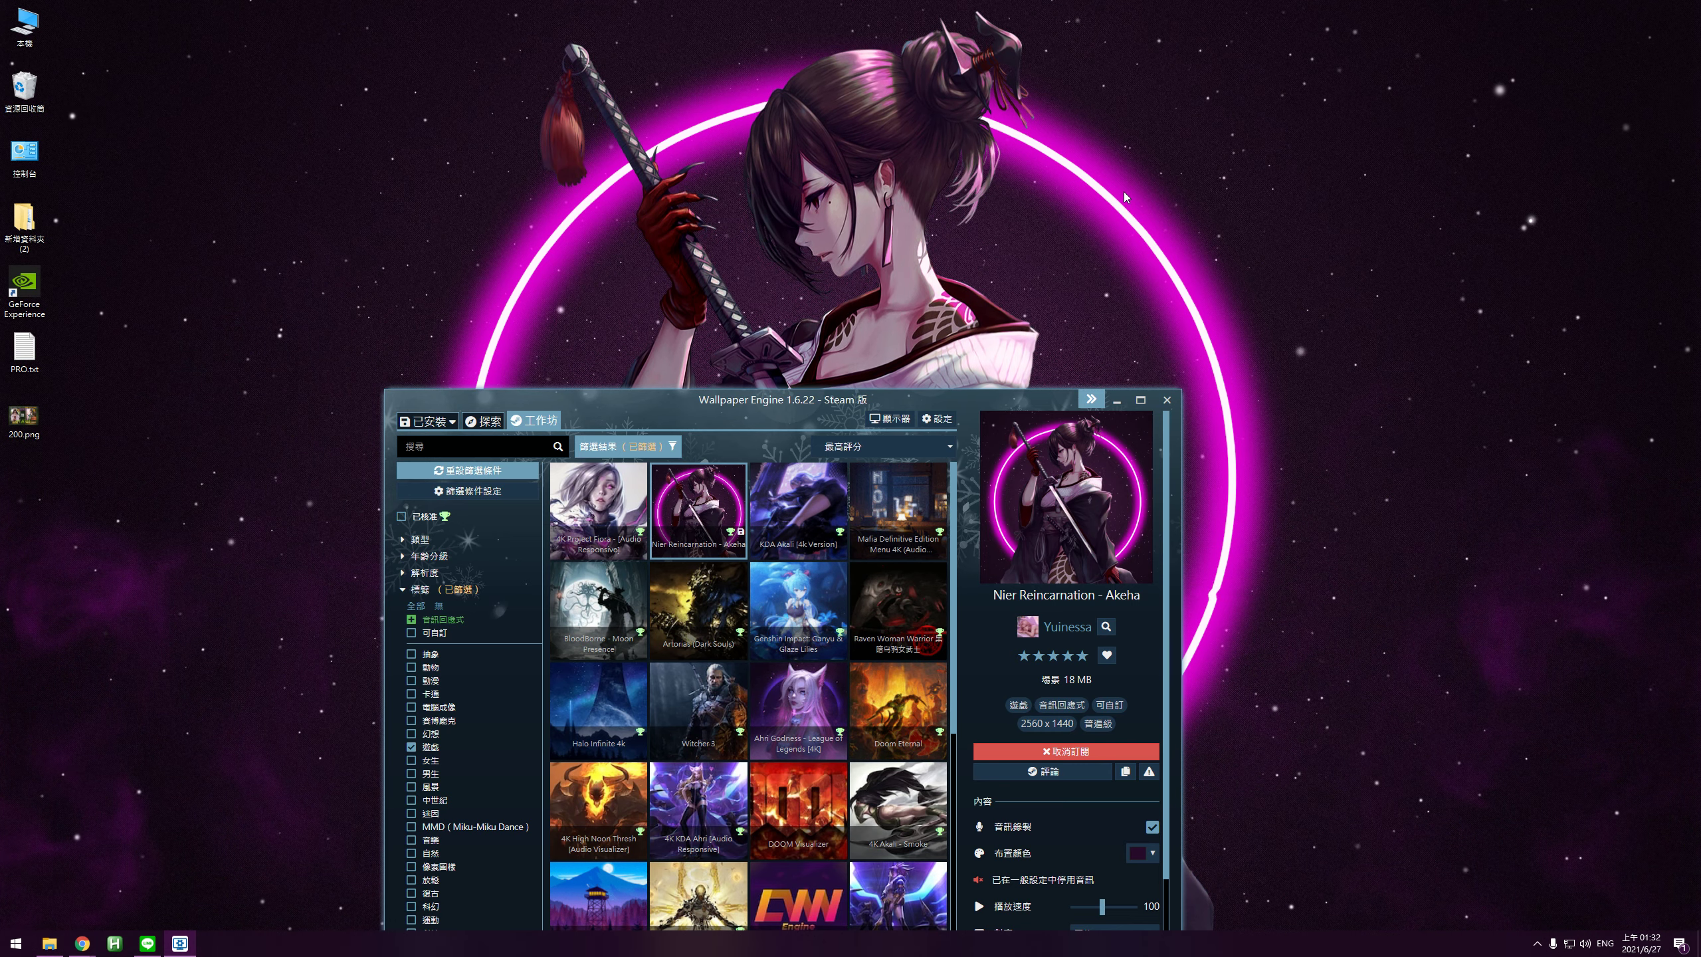
pyautogui.moveTo(813, 404); pyautogui.dragTo(1034, 133)
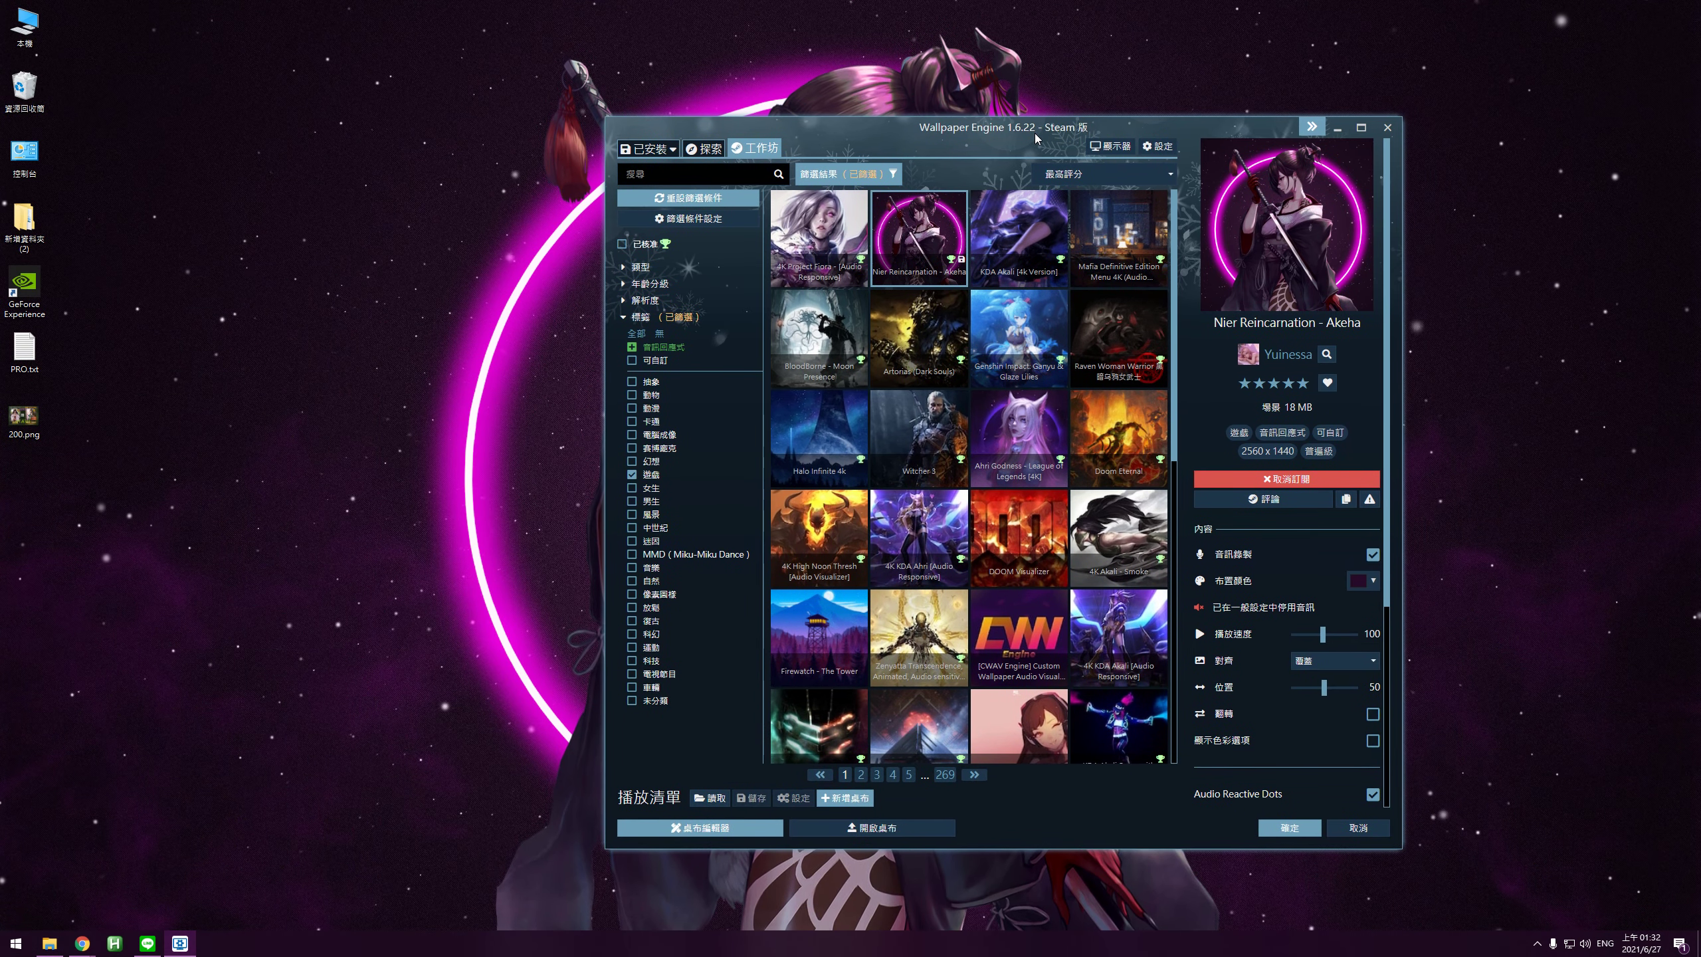
pyautogui.click(631, 347)
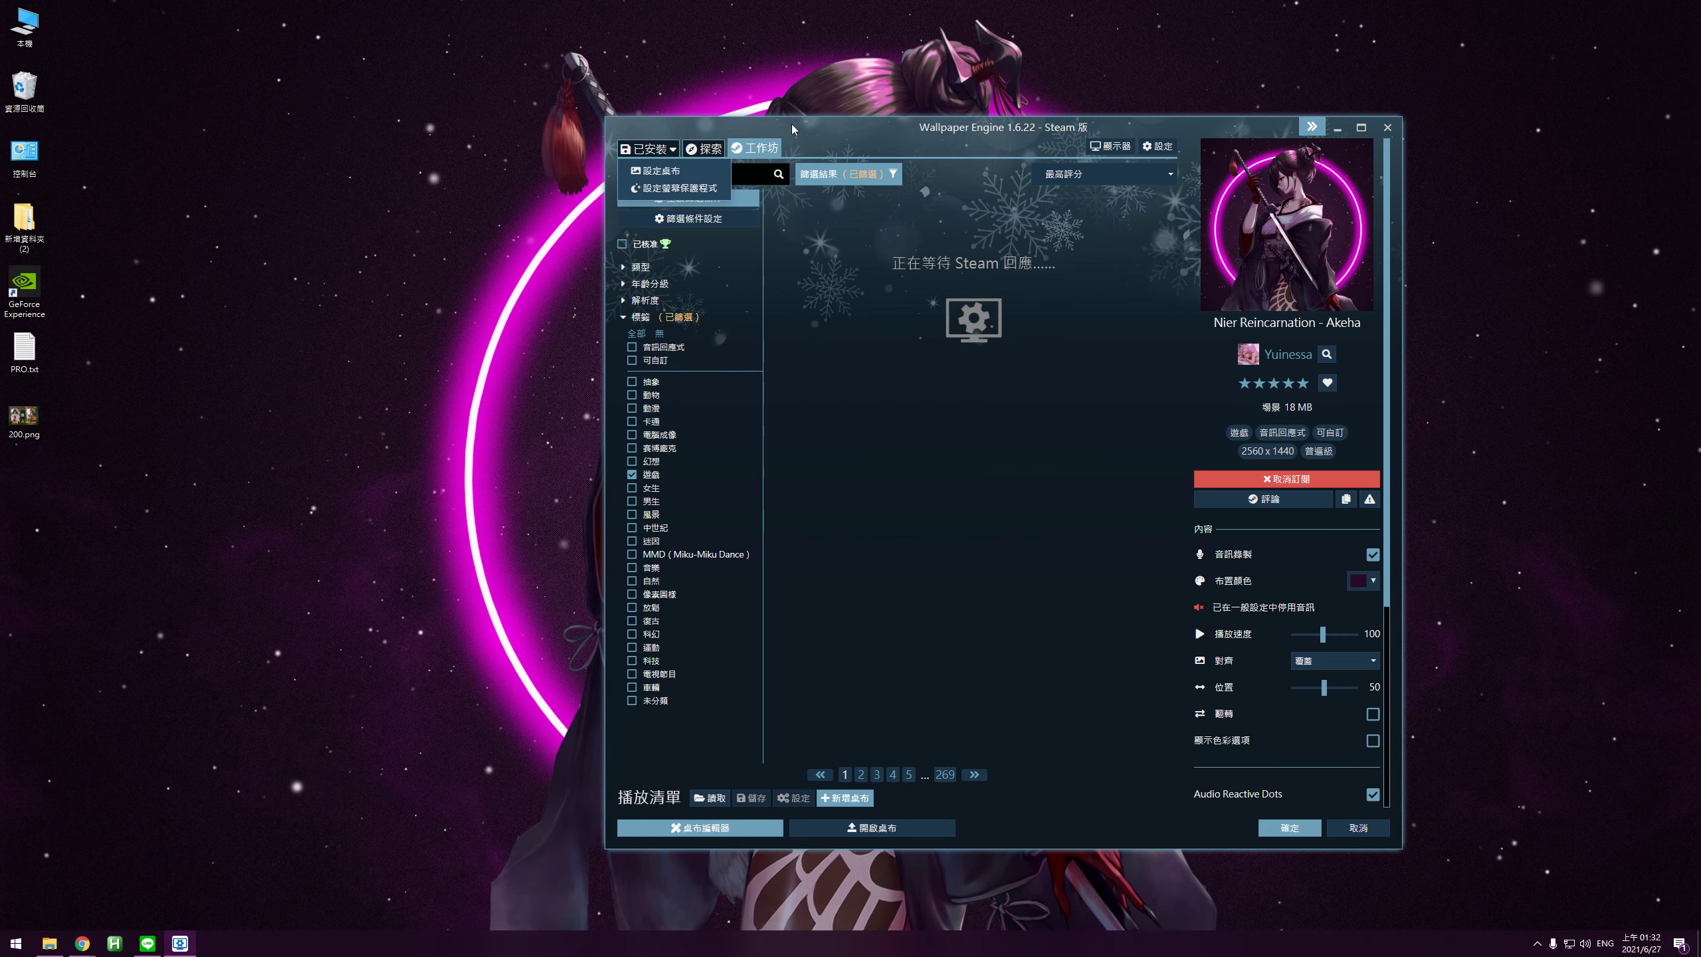
# Look through the 探索 (discover), 已安裝 (installed) and 工作坊 (Workshop) views while moving the window clear of the wallpaper.
pyautogui.click(711, 151)
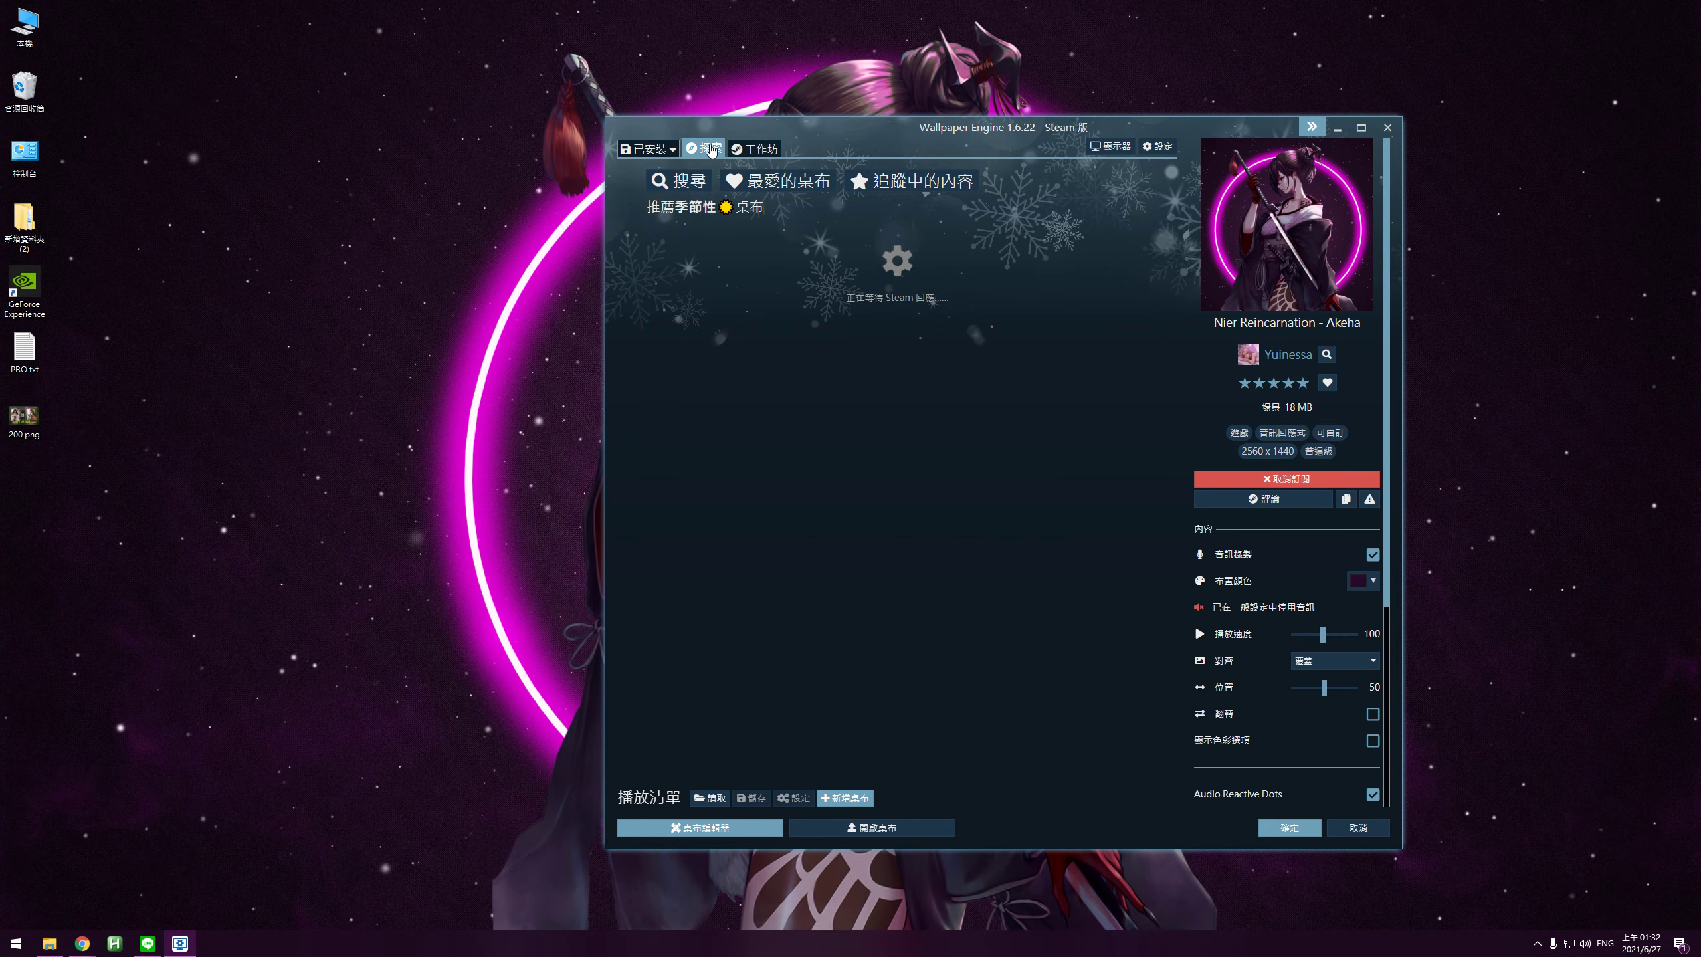
pyautogui.click(662, 149)
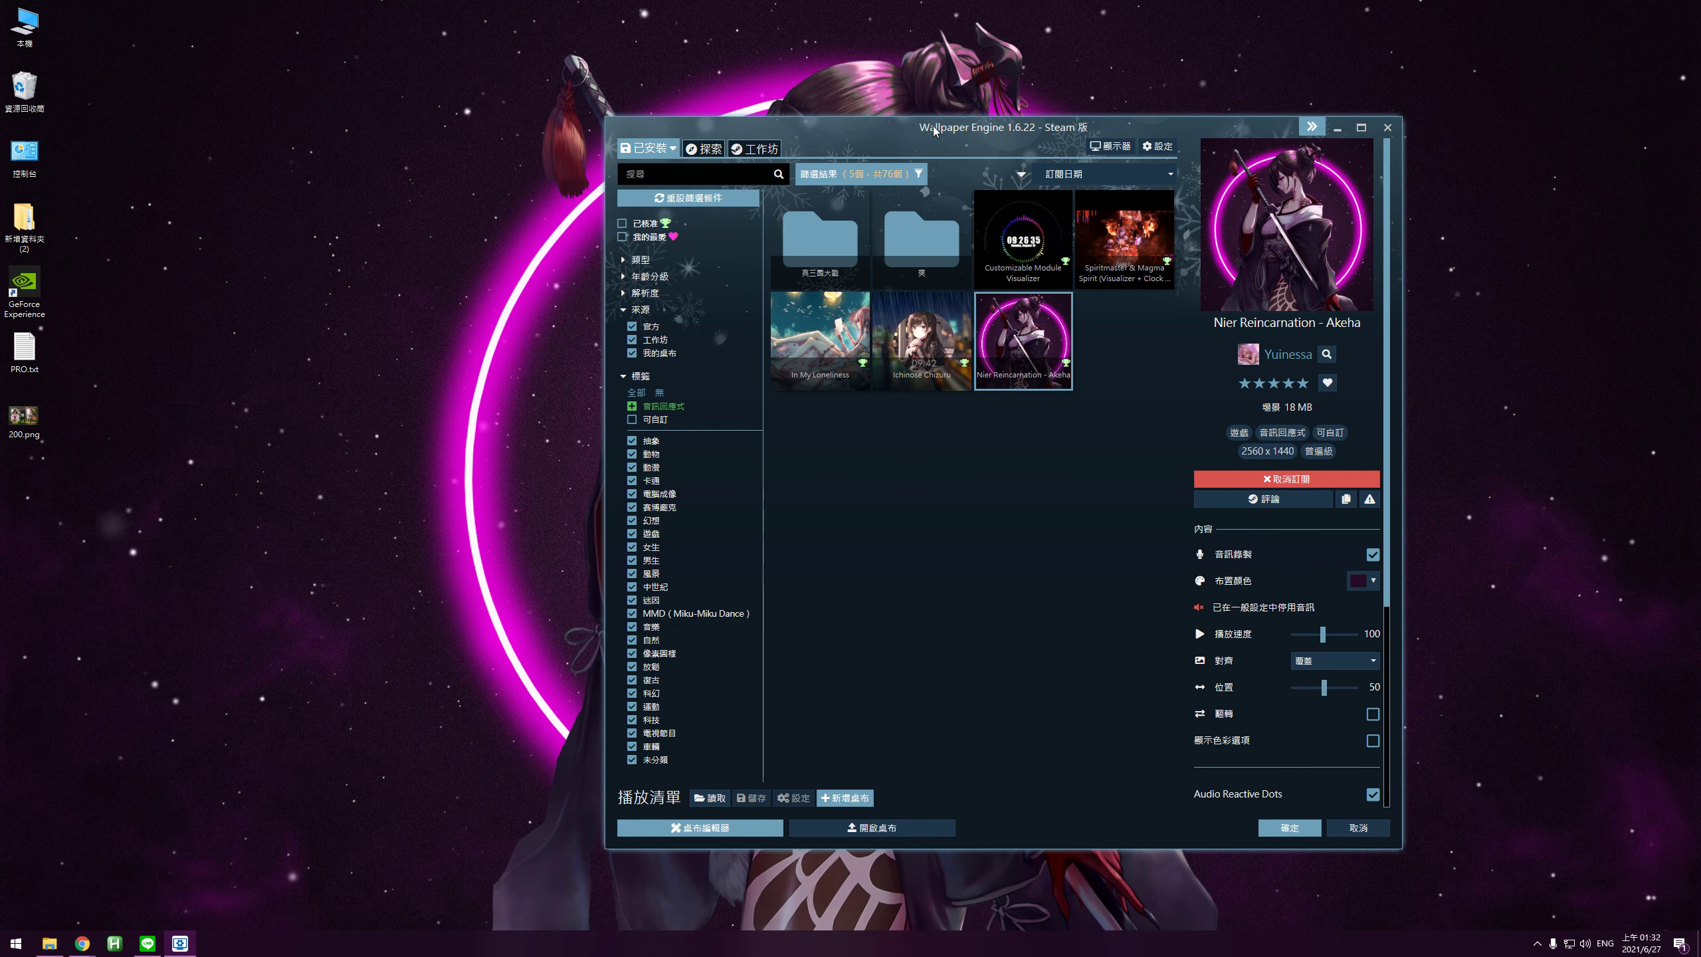
pyautogui.moveTo(936, 131); pyautogui.dragTo(836, 154)
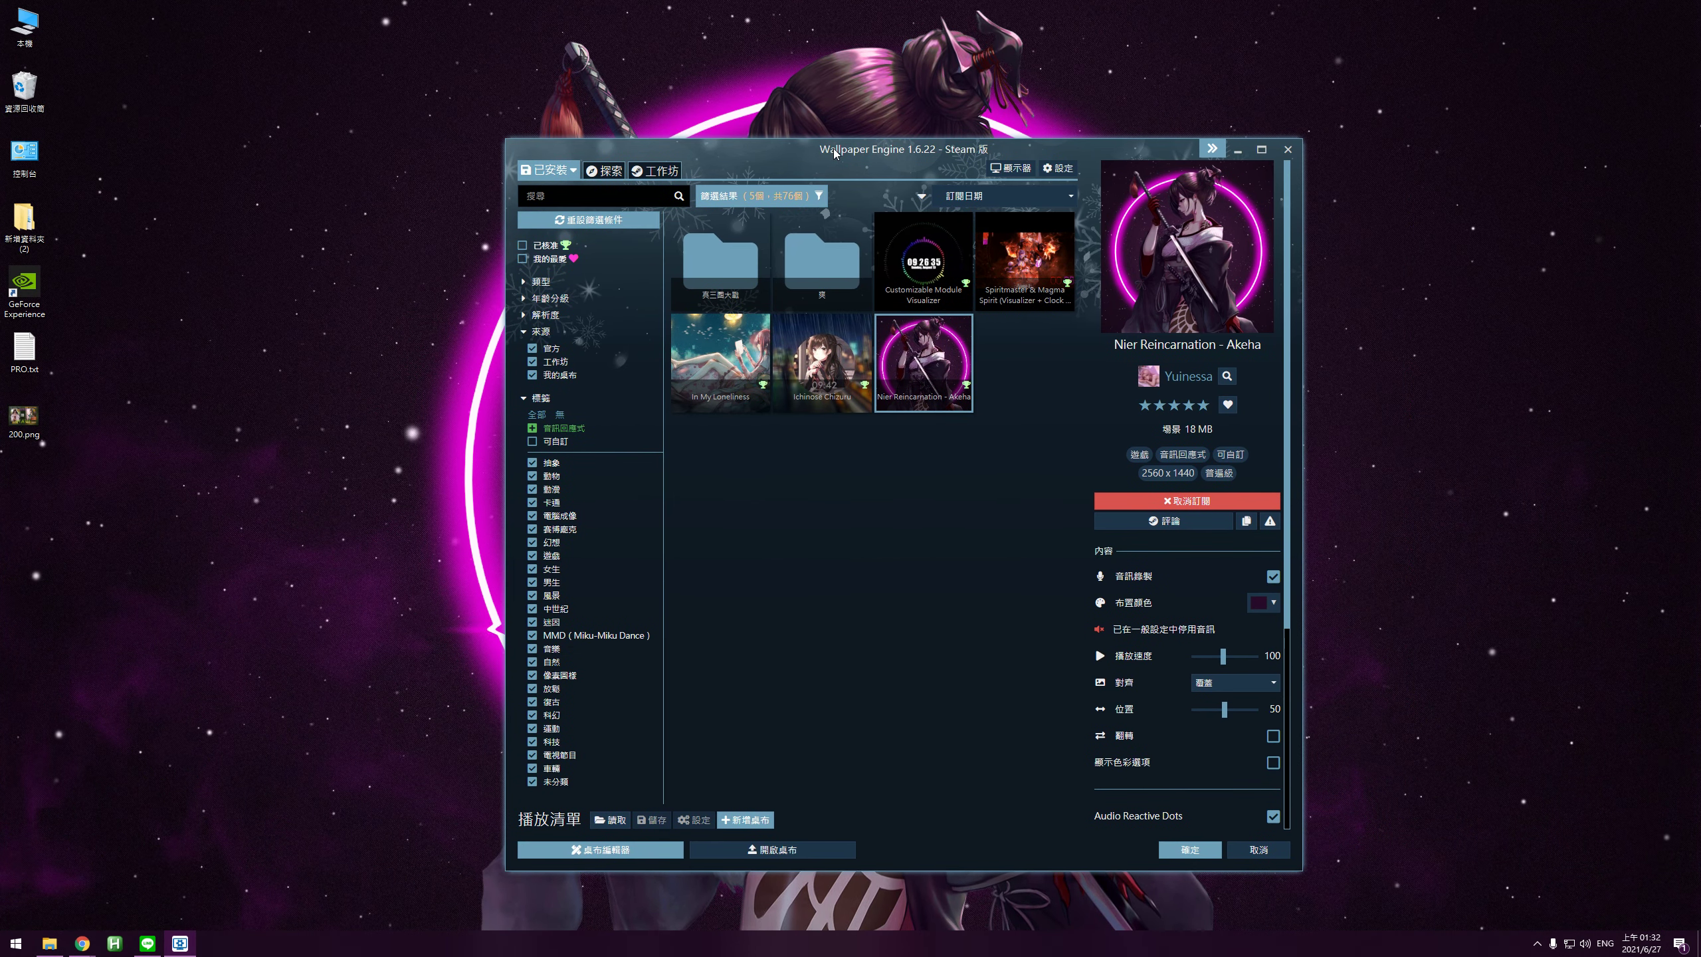
pyautogui.click(600, 171)
pyautogui.click(655, 171)
pyautogui.moveTo(741, 154); pyautogui.dragTo(674, 151)
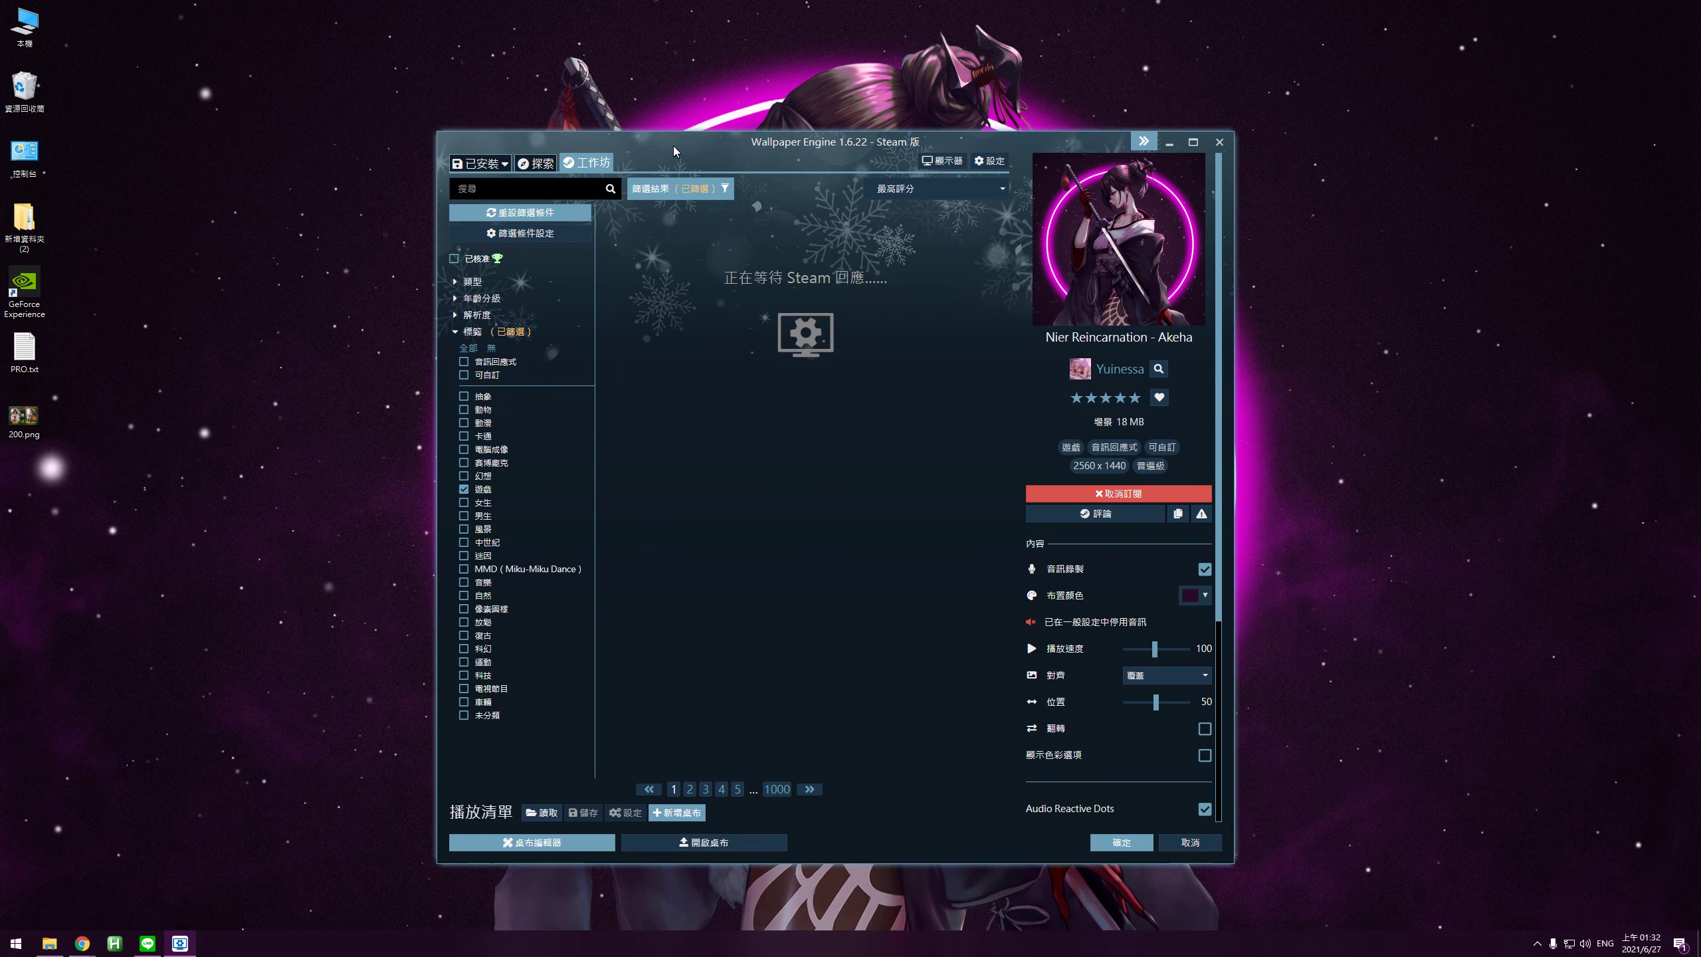
pyautogui.click(477, 163)
pyautogui.moveTo(789, 145); pyautogui.dragTo(660, 136)
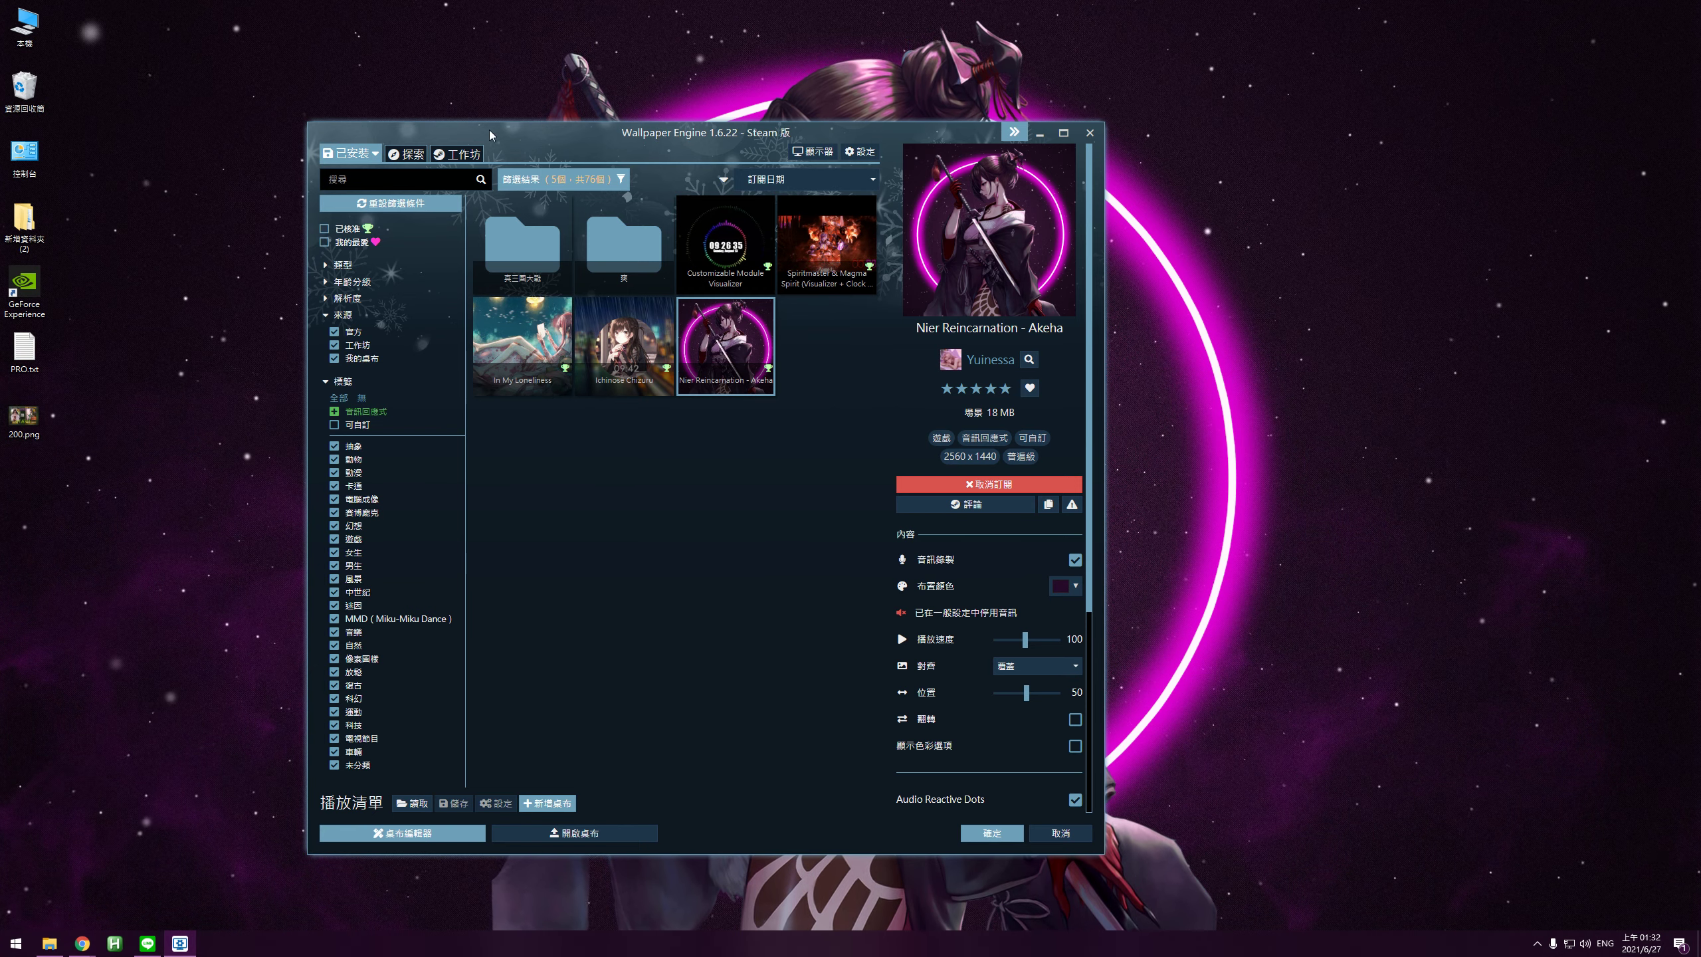
pyautogui.click(407, 154)
pyautogui.click(457, 154)
pyautogui.moveTo(669, 133); pyautogui.dragTo(428, 97)
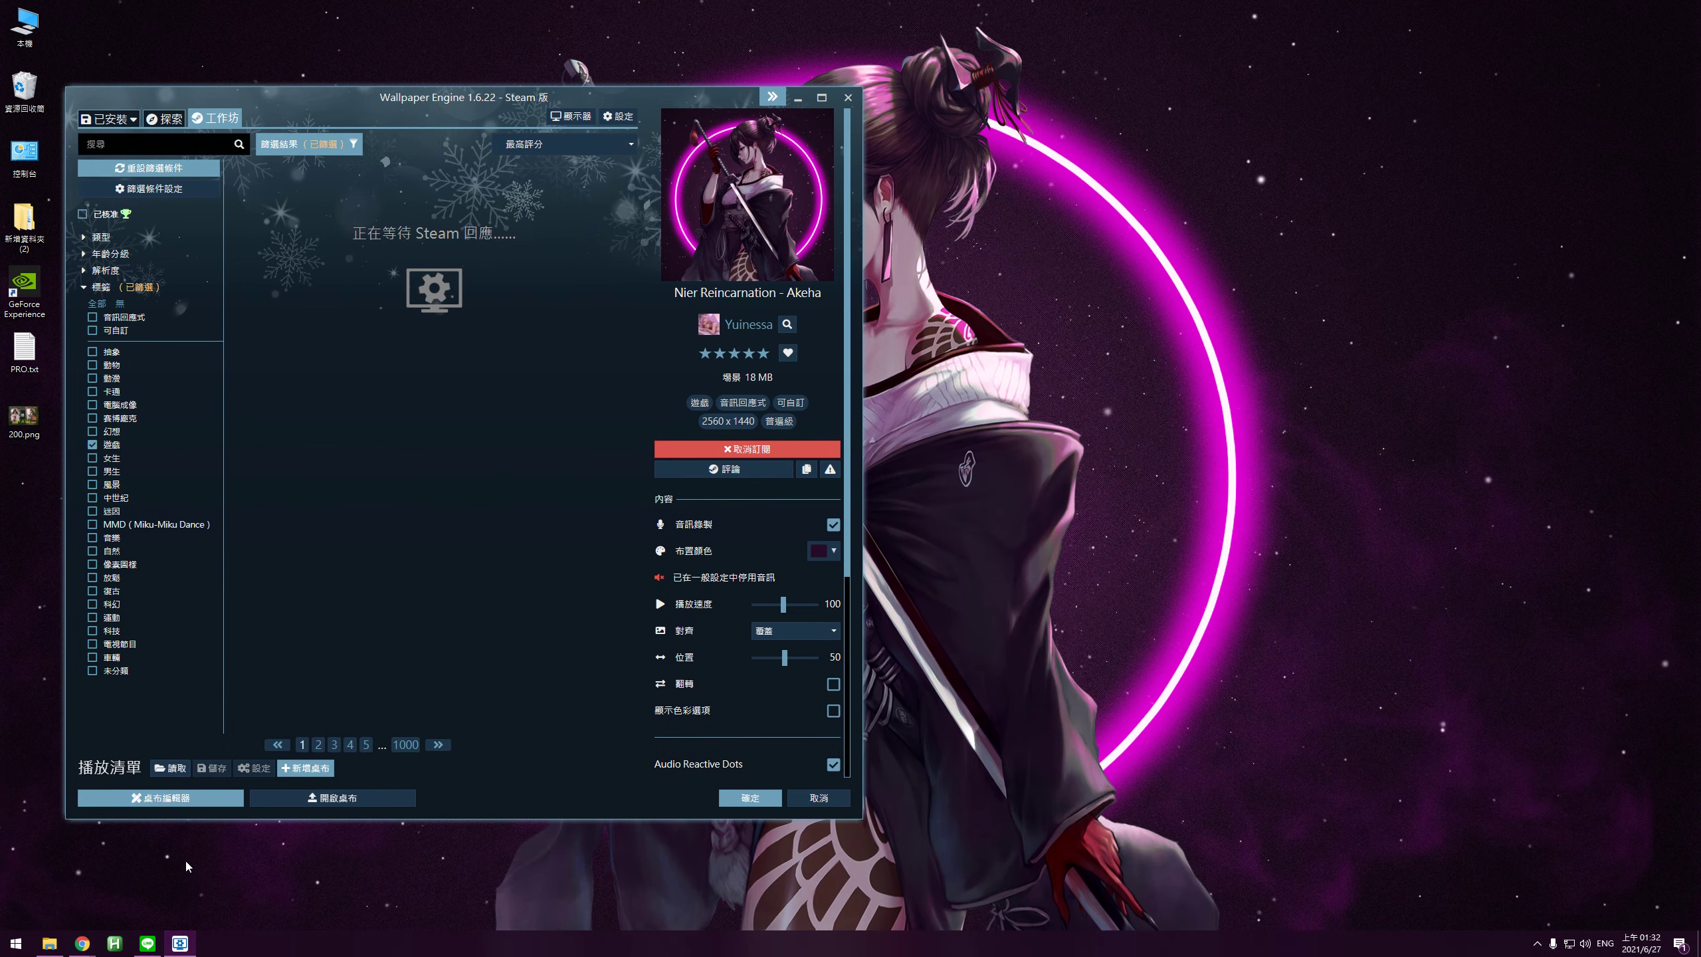
# Show the 真三國大戰 逆命甄姬 動態桌布 video in Chrome beside Wallpaper Engine and examine the Steam Workshop link in its description.
pyautogui.moveTo(83, 943)
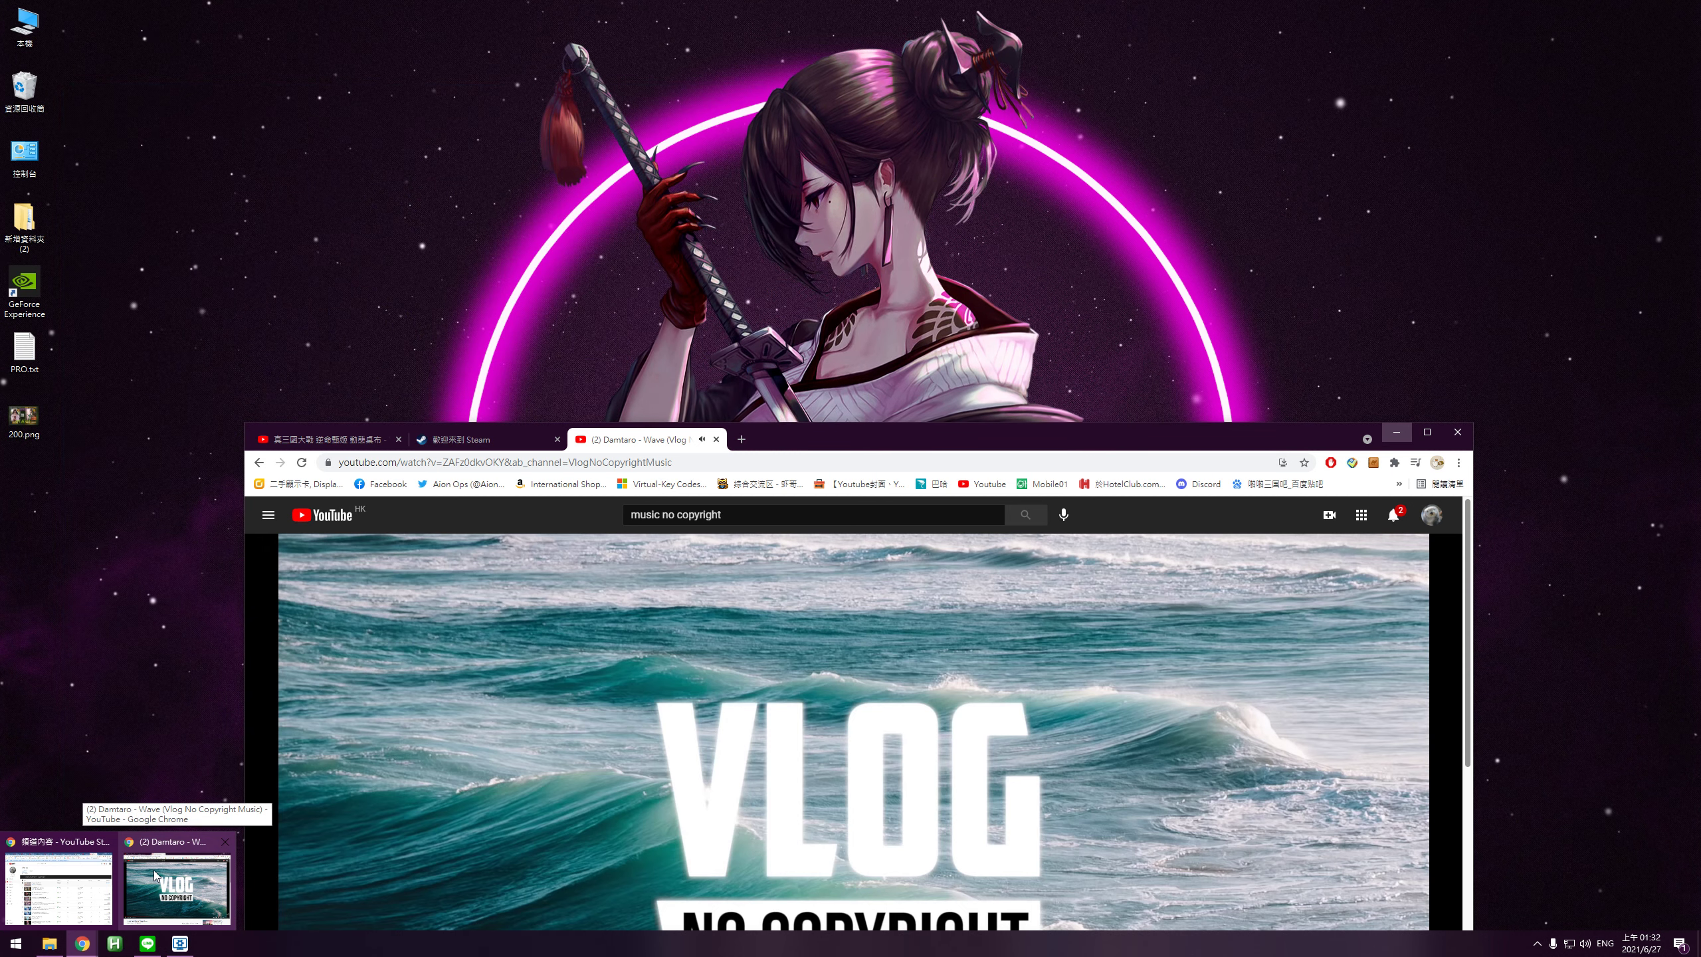
pyautogui.click(154, 870)
pyautogui.click(325, 439)
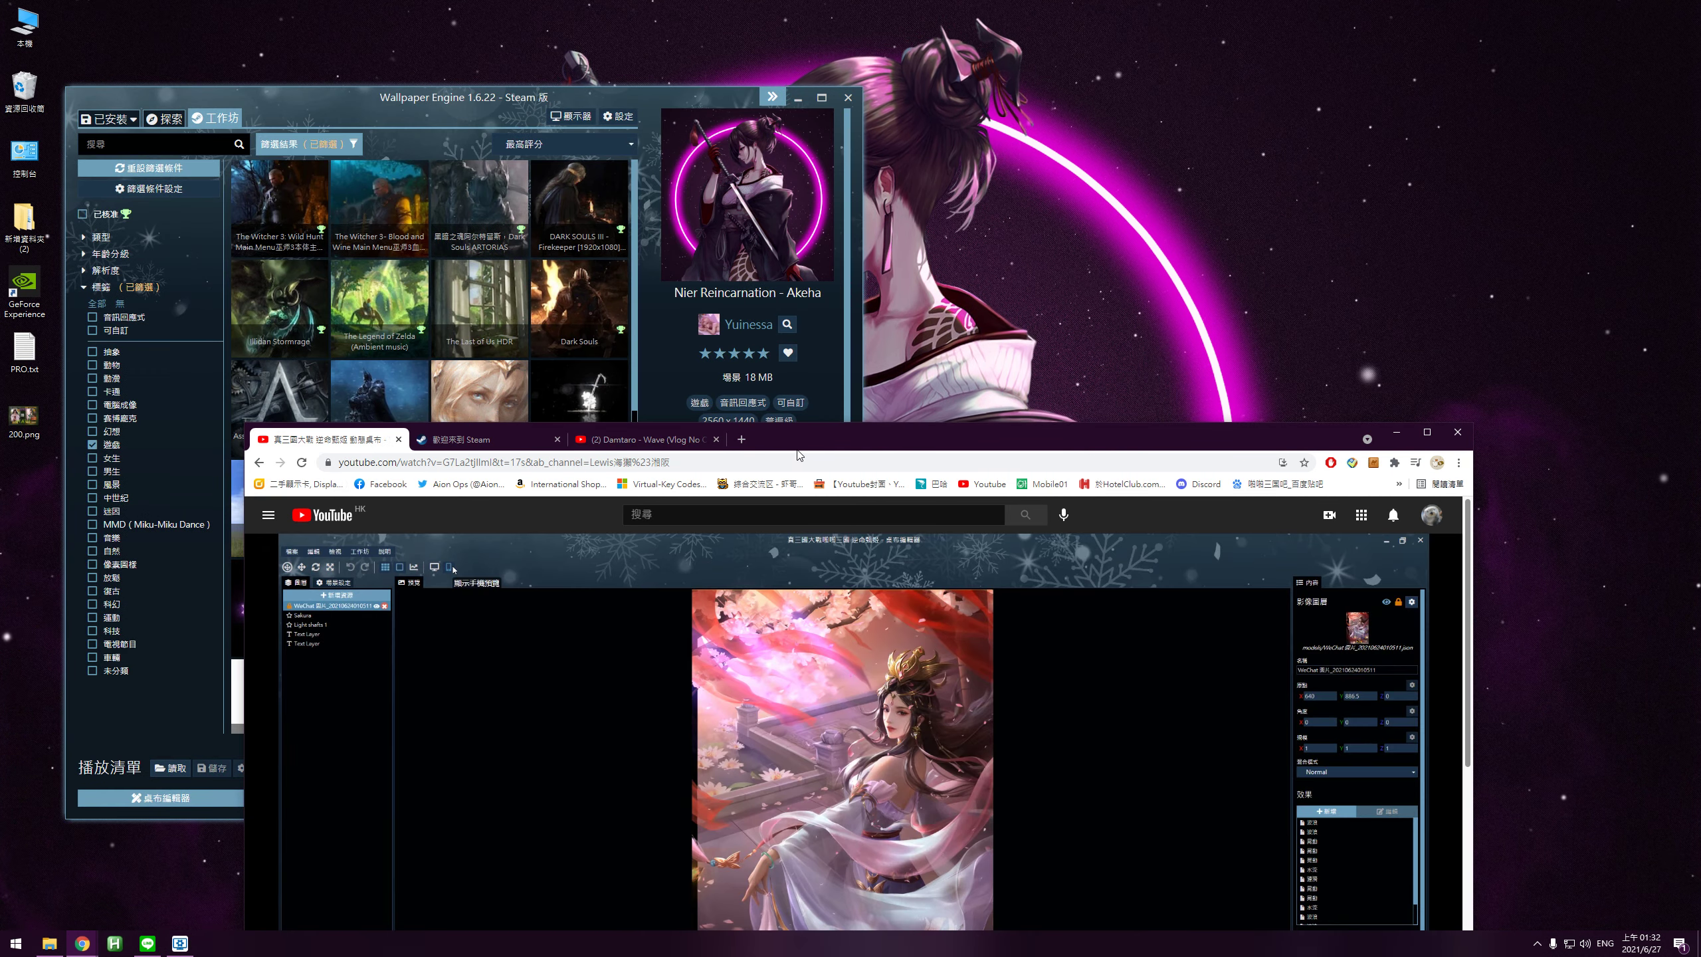
pyautogui.moveTo(811, 448); pyautogui.dragTo(1023, 49)
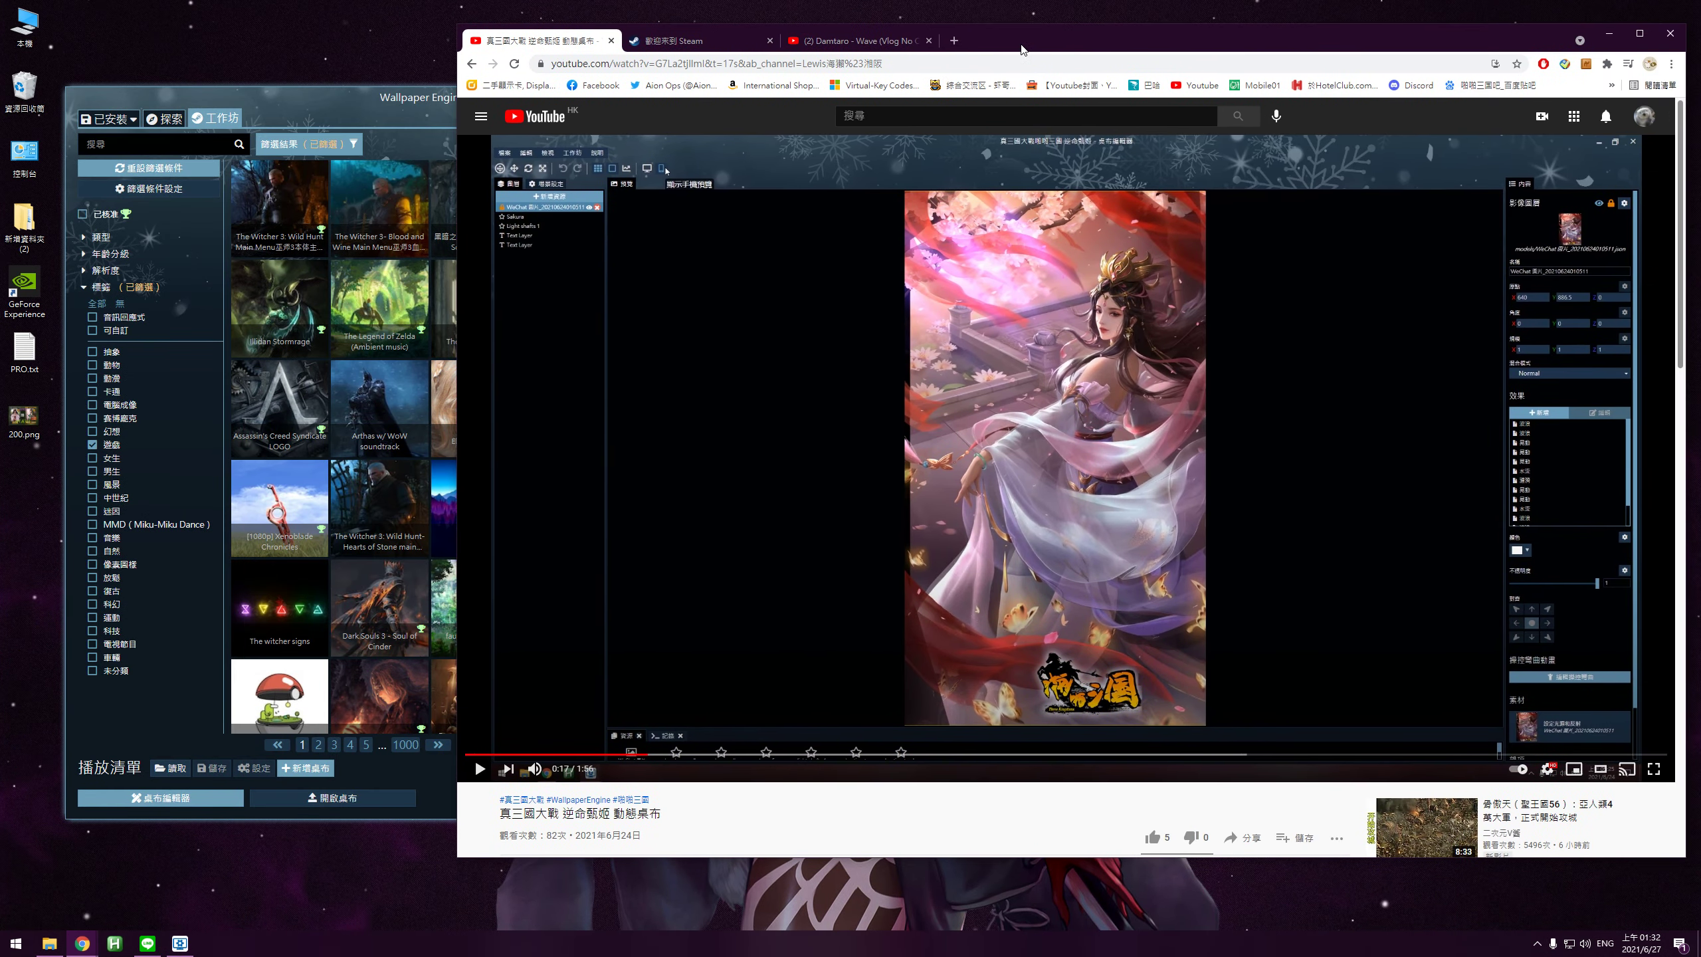
pyautogui.scroll(-3, 939, 439)
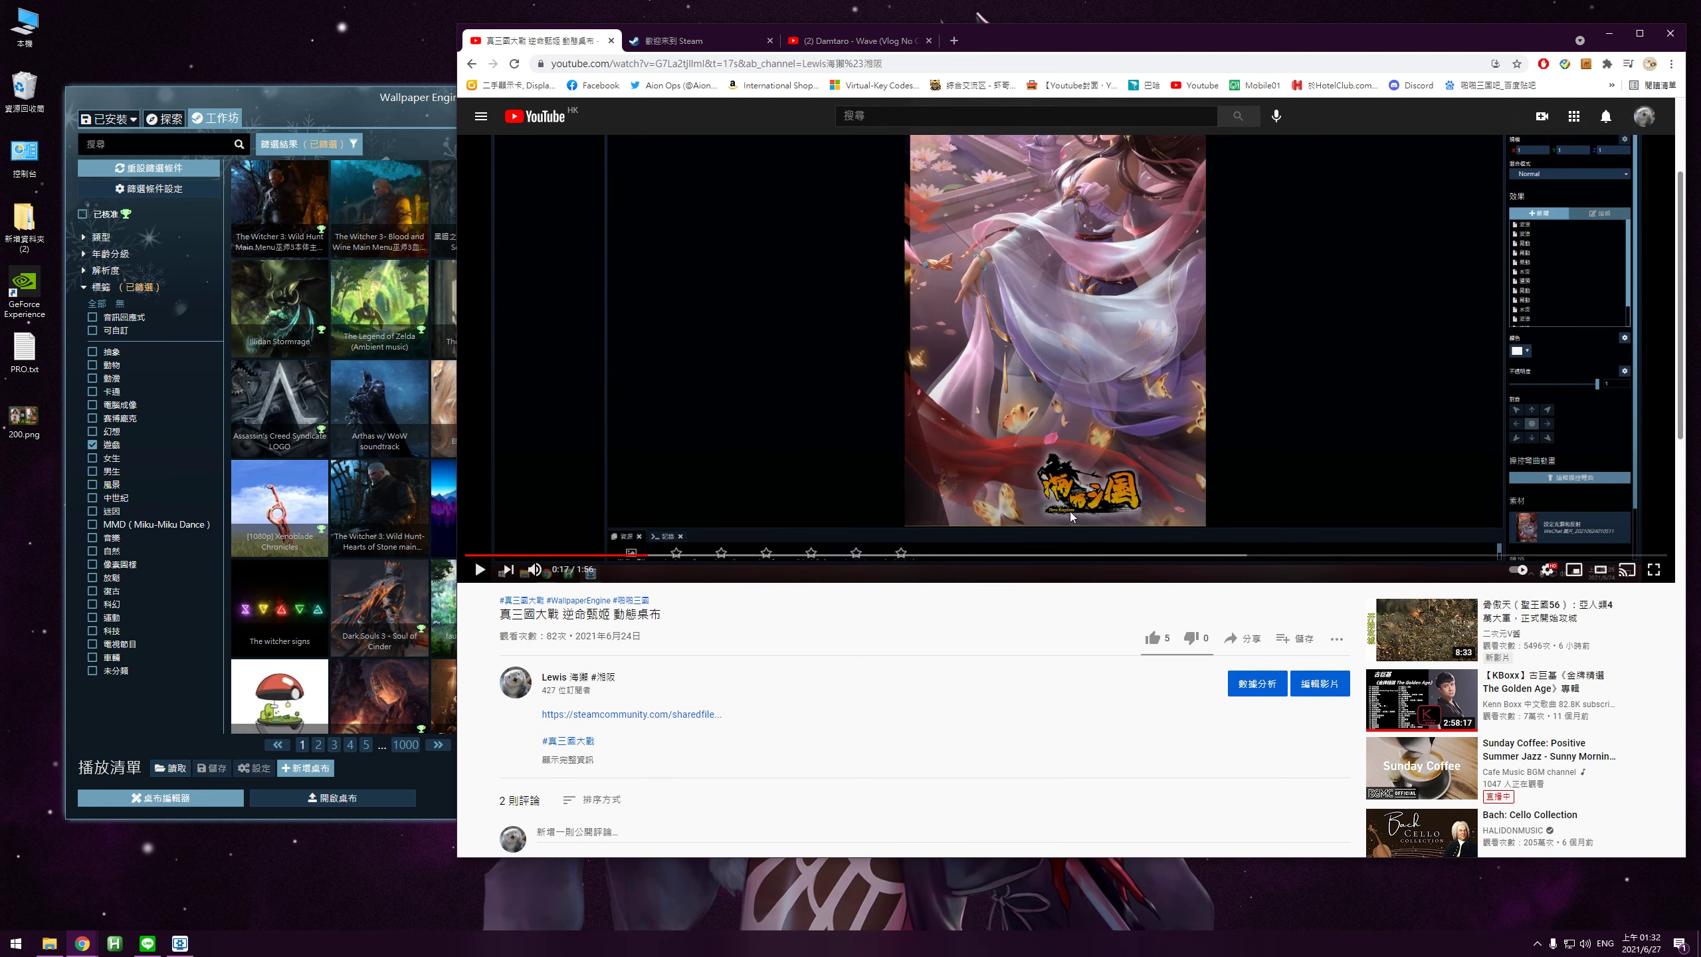
pyautogui.click(117, 121)
pyautogui.click(1076, 51)
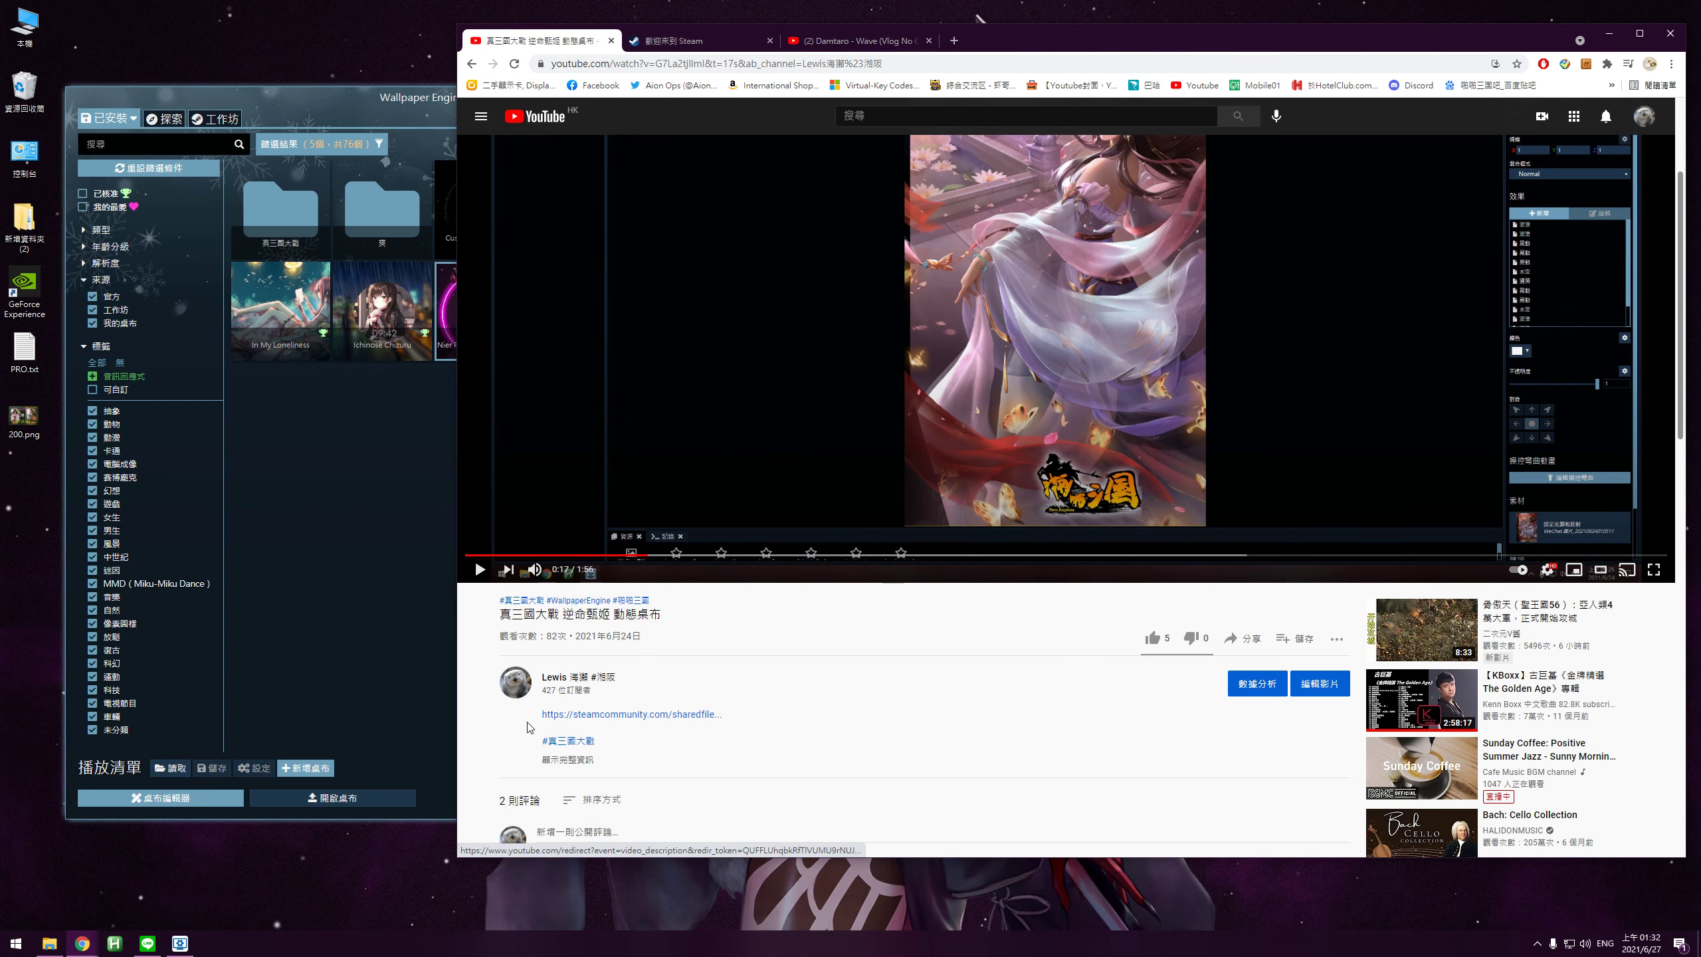
pyautogui.scroll(3, 966, 248)
pyautogui.scroll(-4, 658, 708)
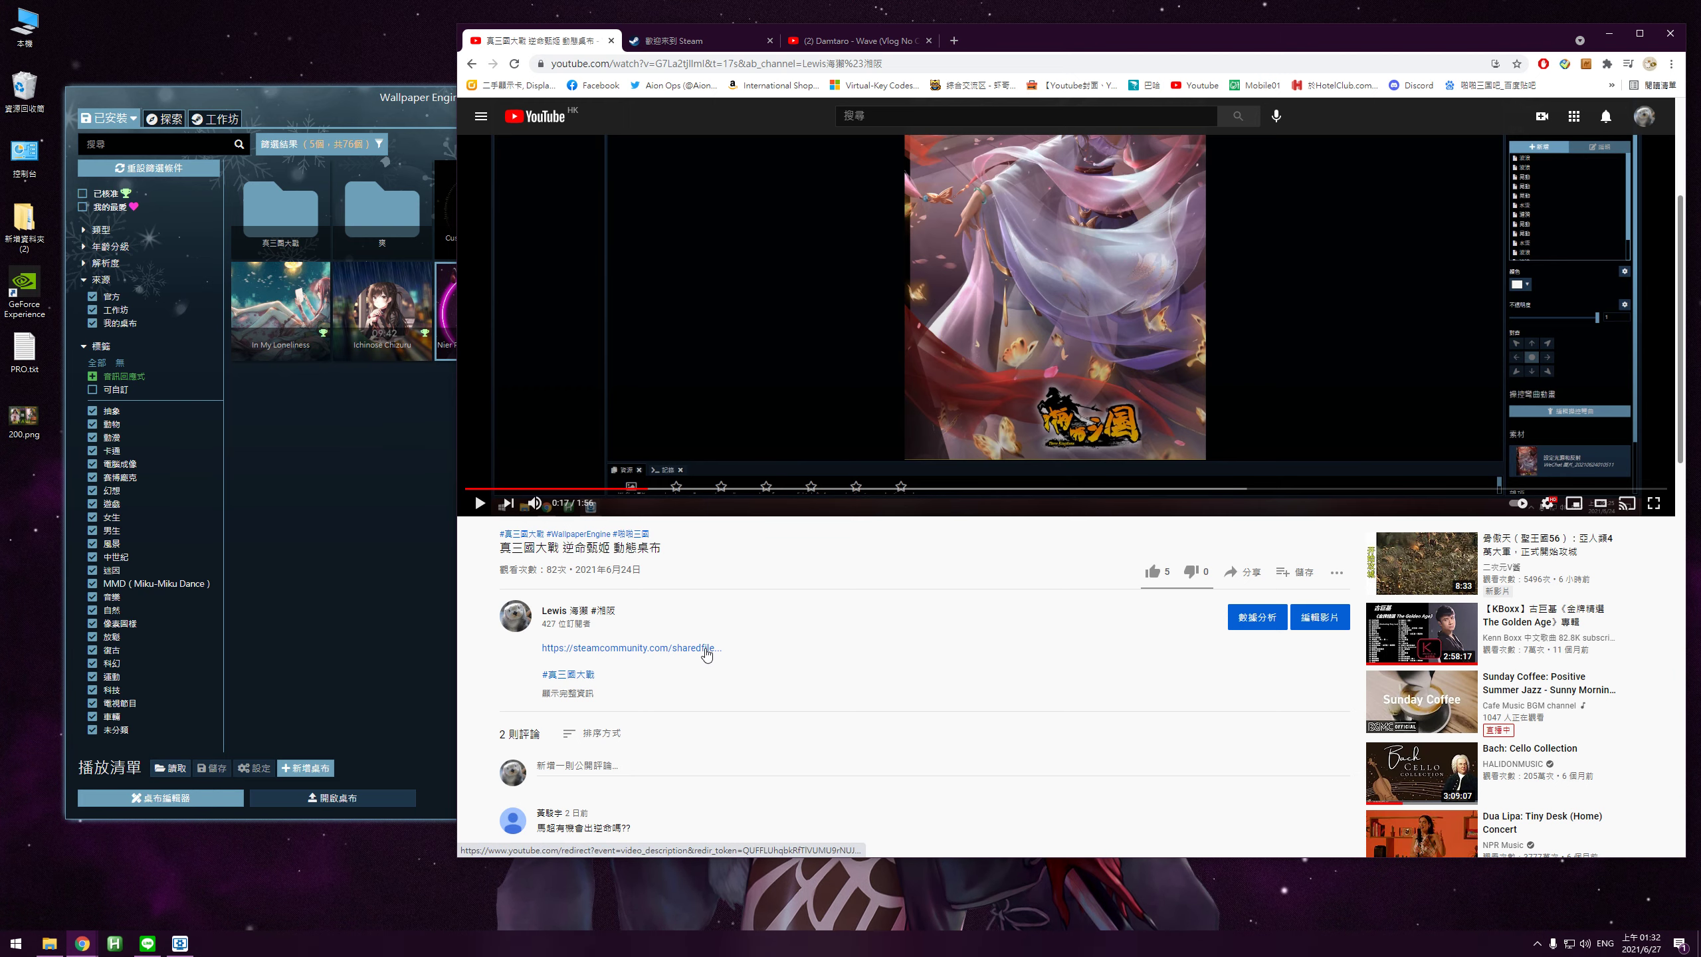
# Return to Wallpaper Engine's Workshop and search it for 真三國大戰.
pyautogui.click(337, 506)
pyautogui.click(216, 119)
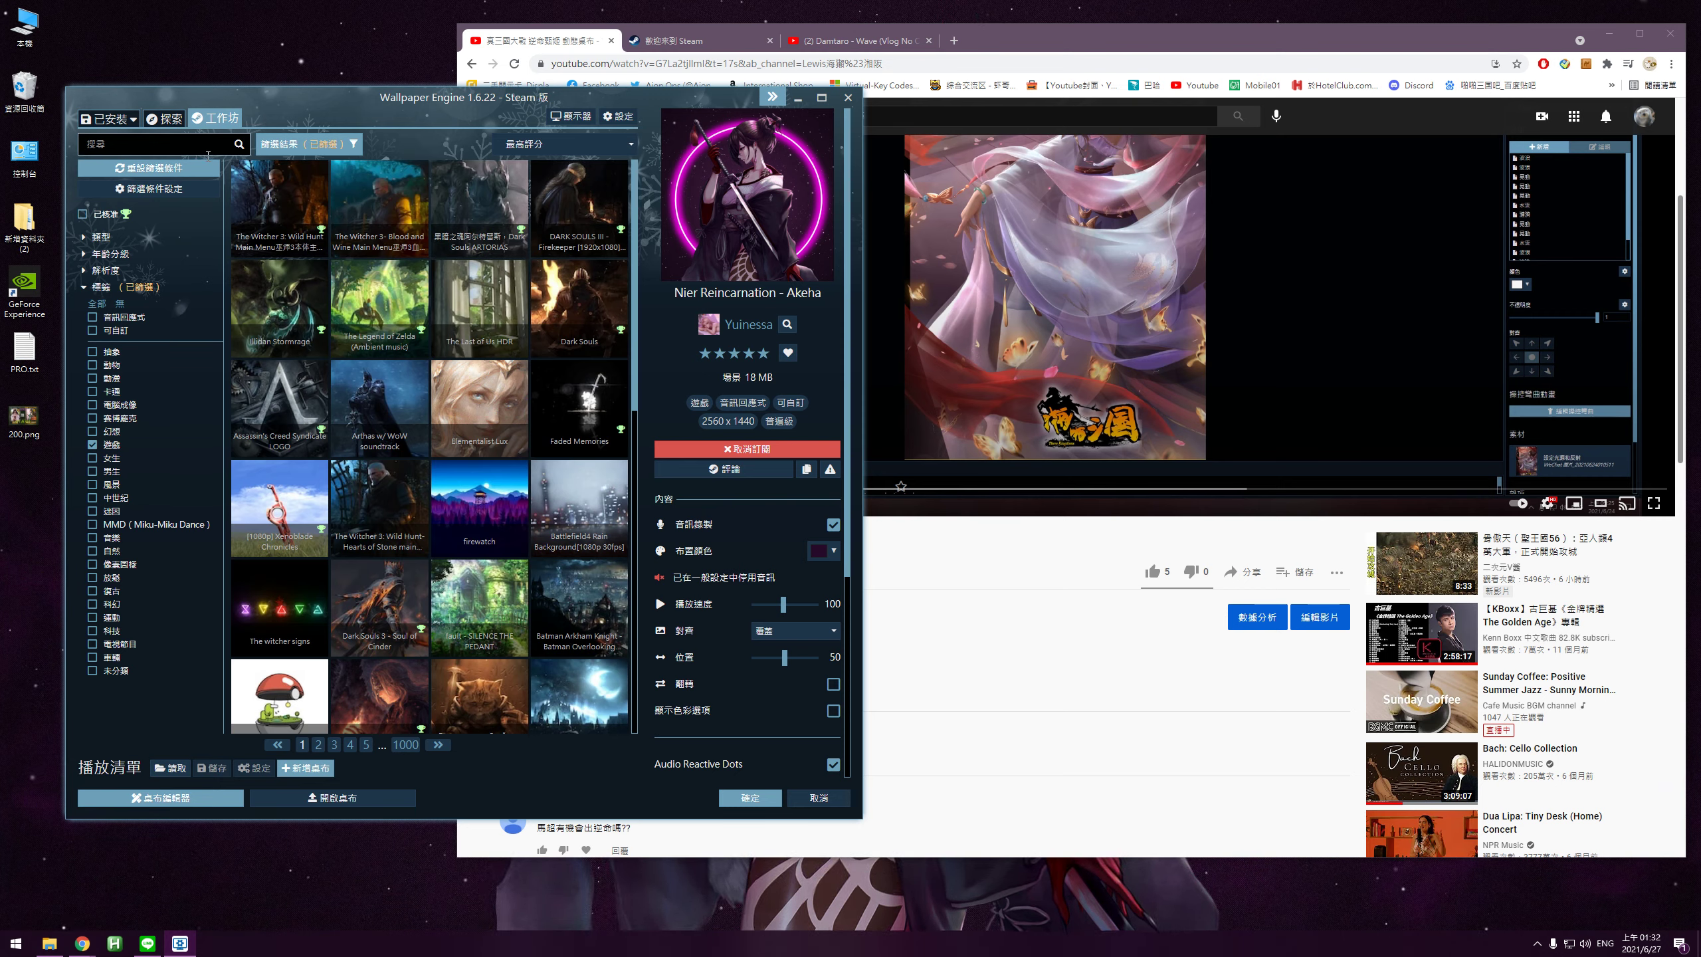
pyautogui.click(208, 156)
pyautogui.write('真三國大戰')
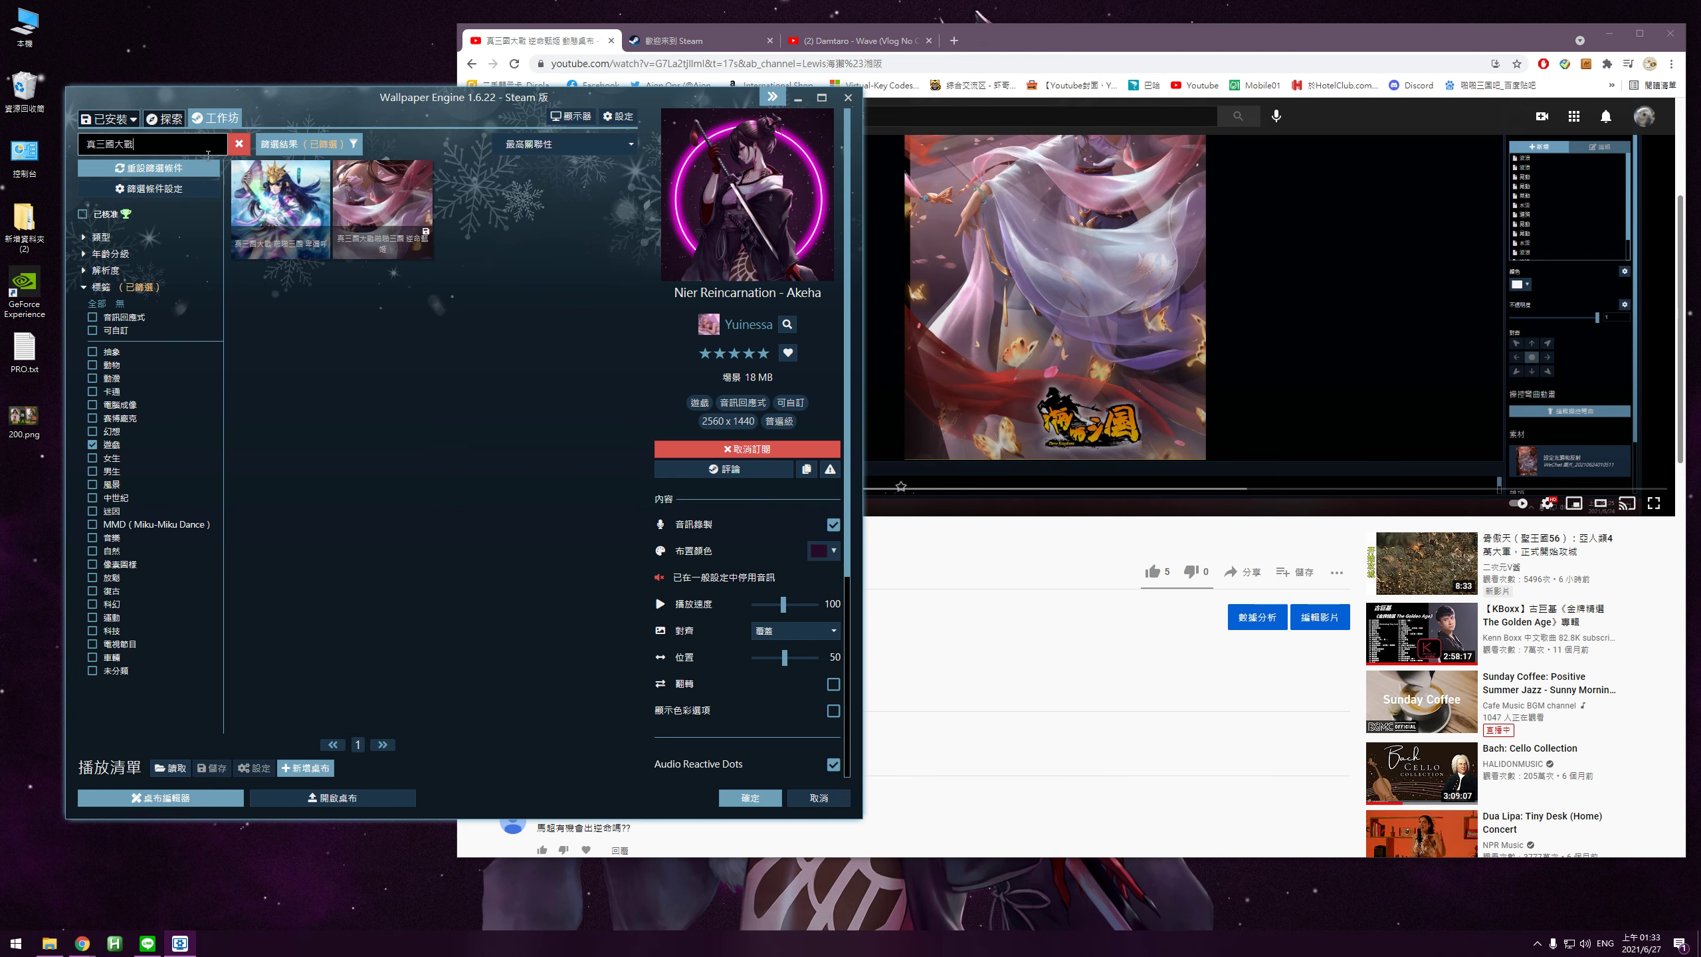
# Apply the 逆命甄姬 wallpaper from the 真三國大戰 Workshop results, and subscribe to the 真三國大戰 啪啪三國 卑彌呼 wallpaper with Chrome minimized.
pyautogui.click(299, 207)
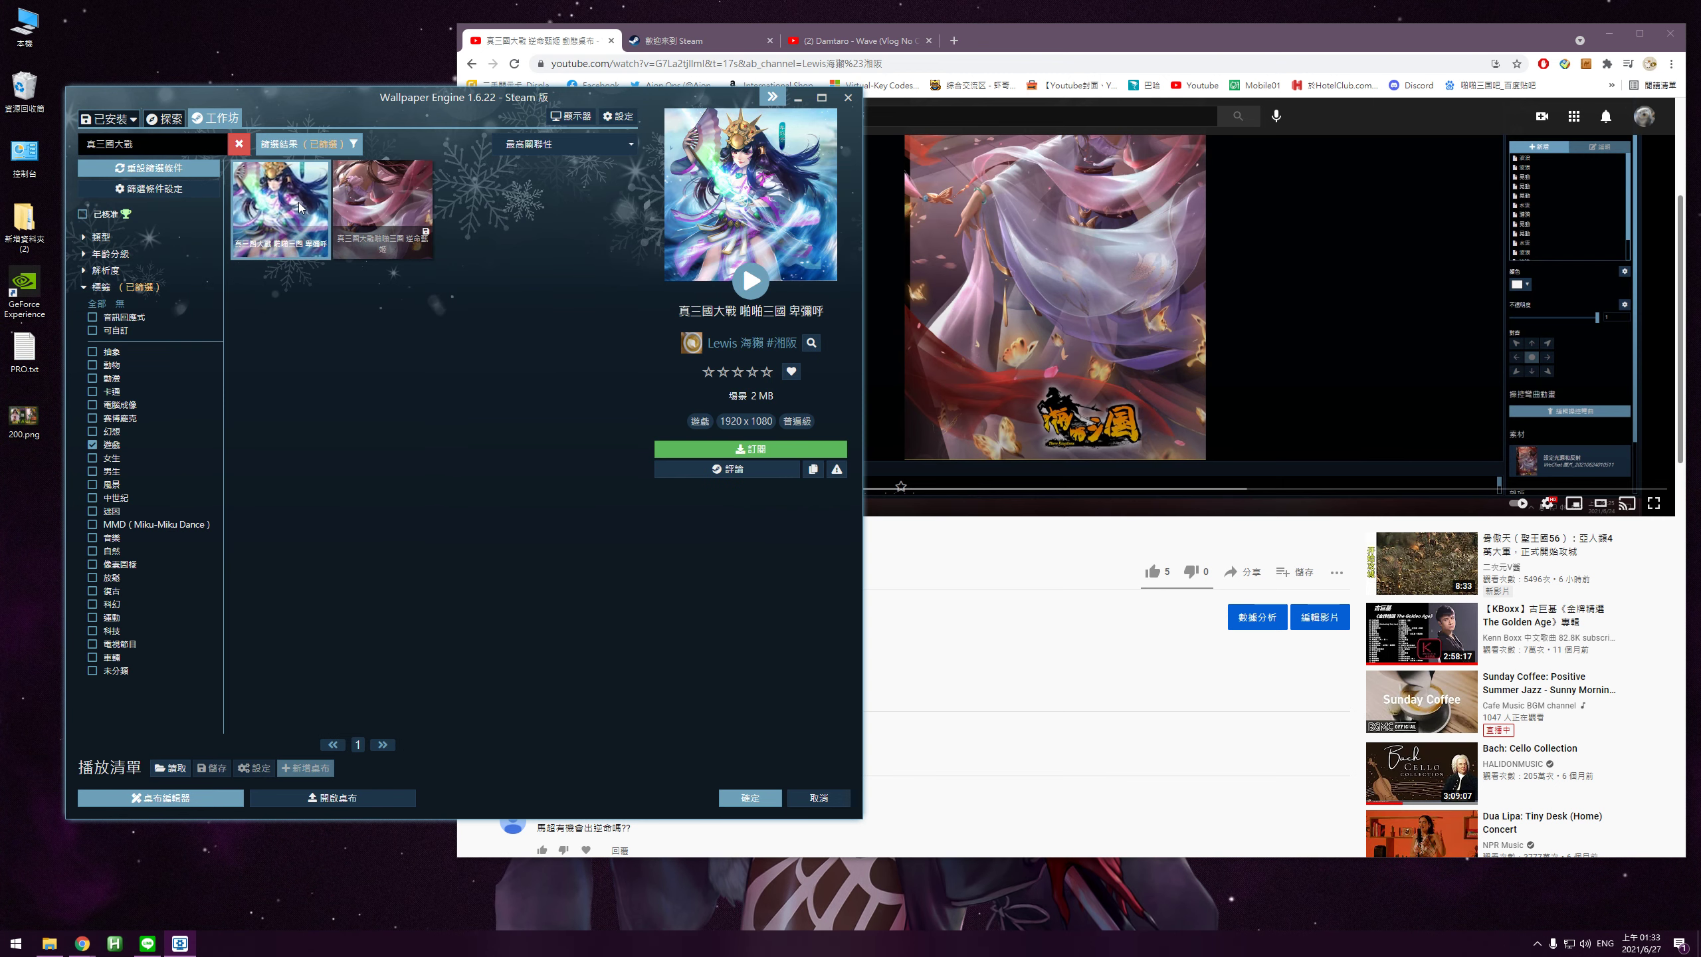
pyautogui.click(423, 220)
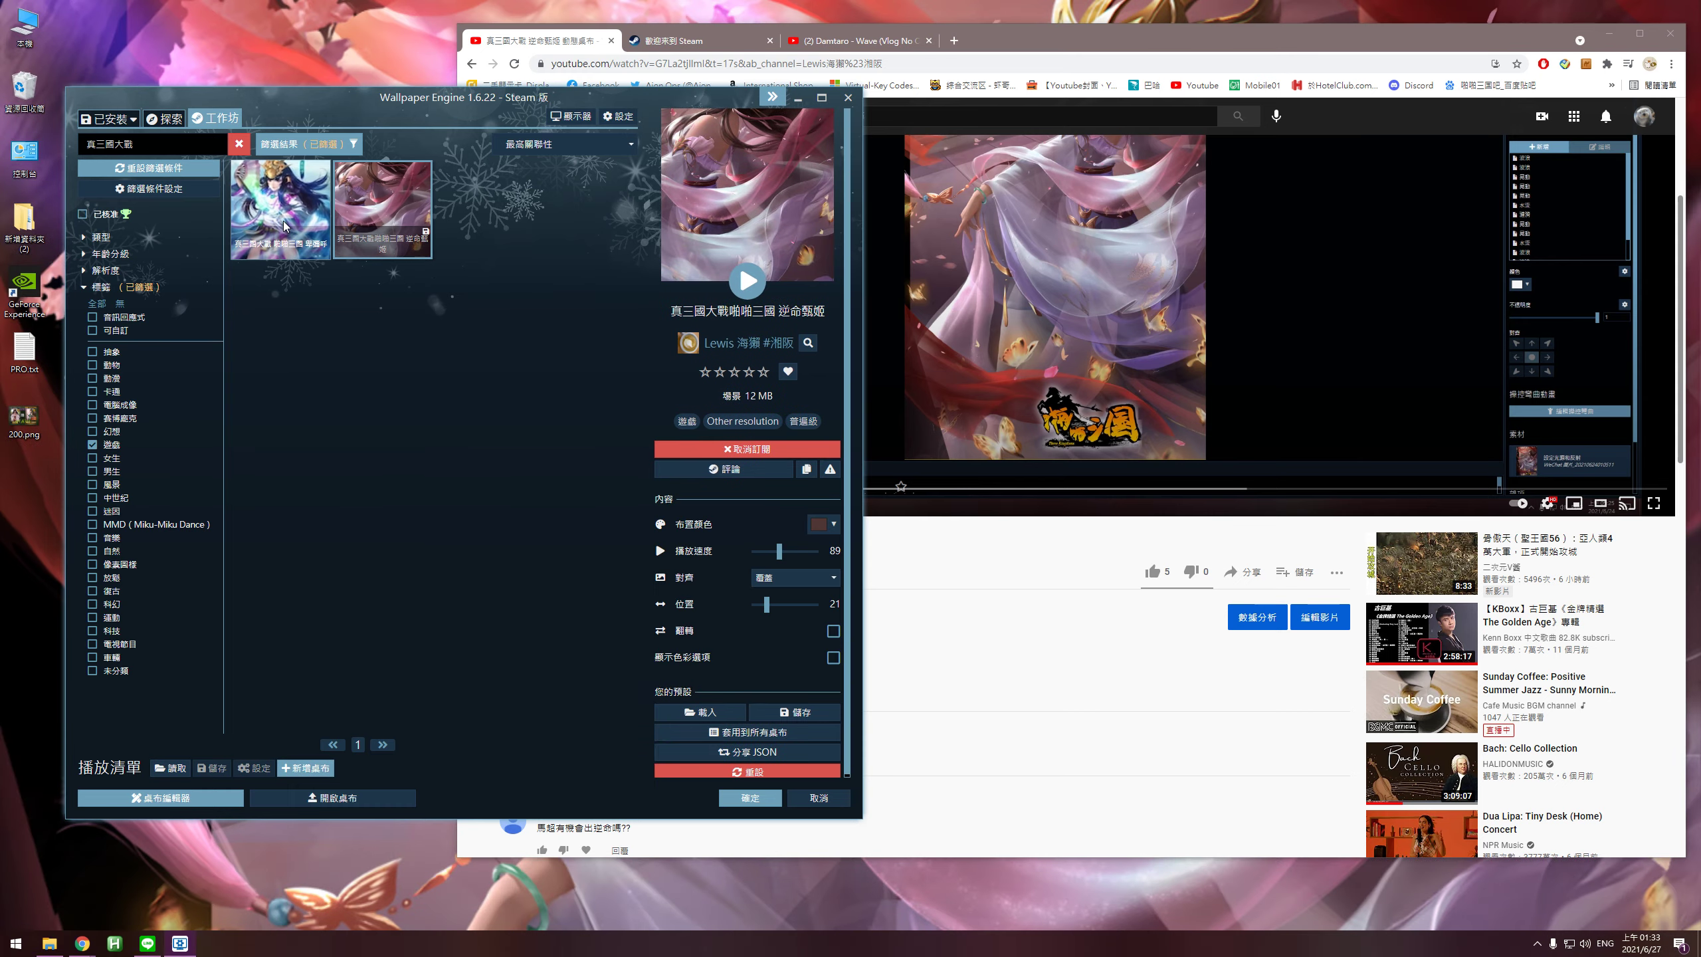
pyautogui.click(286, 226)
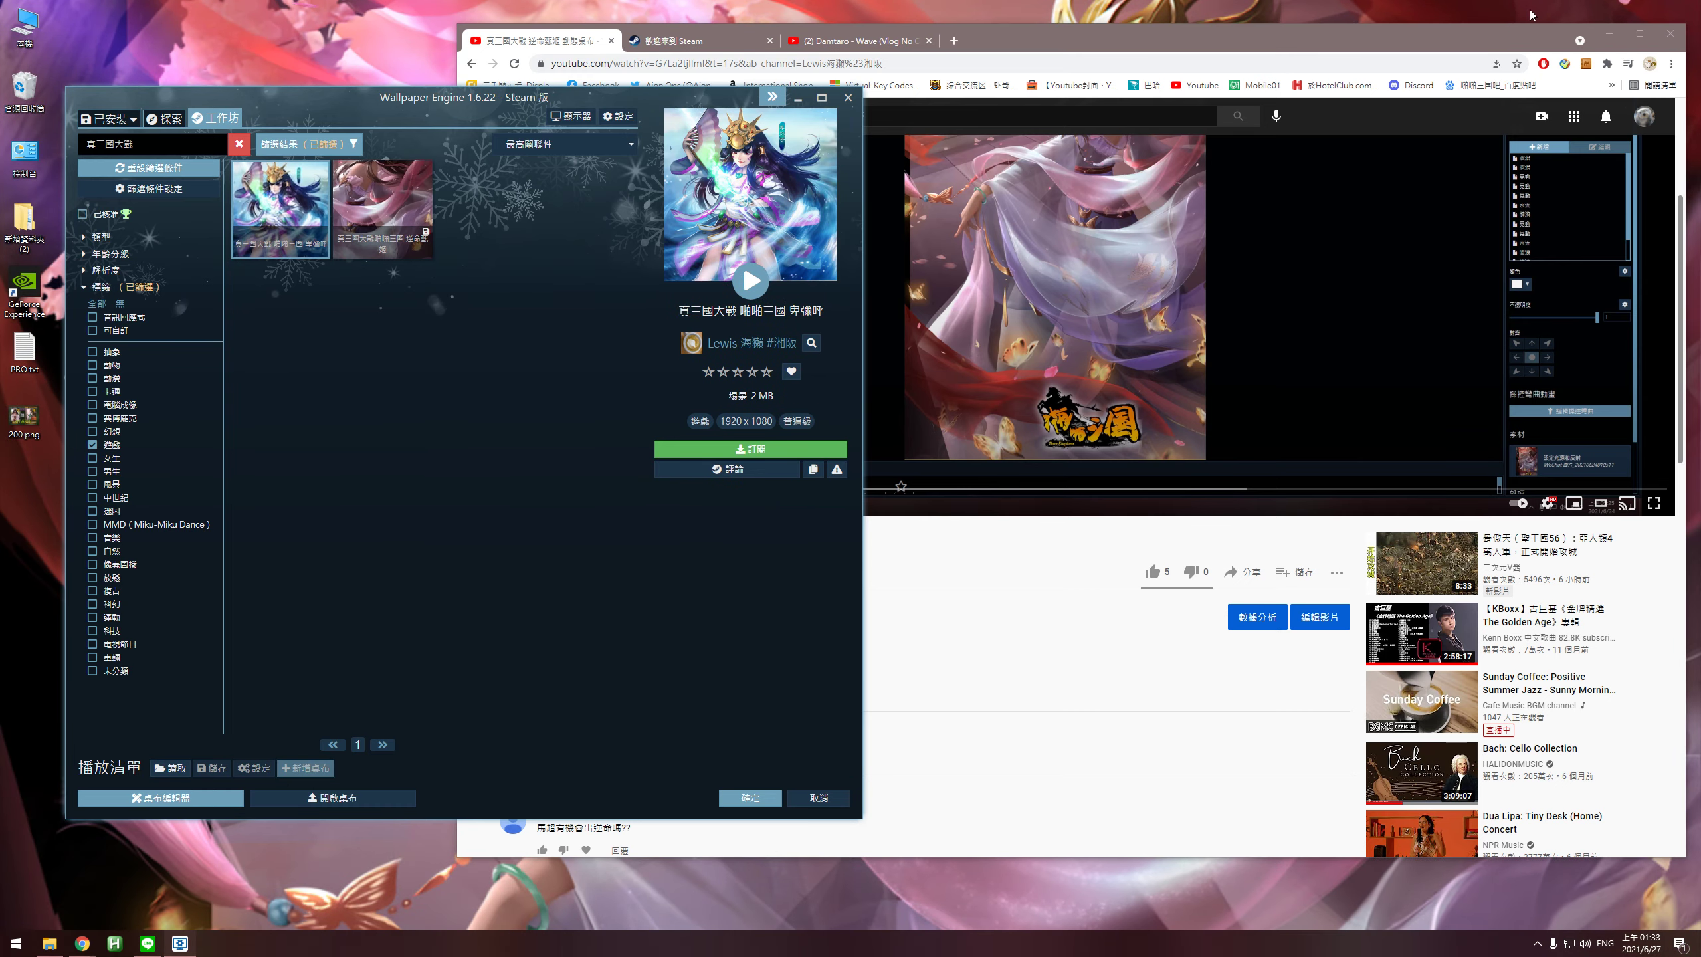
pyautogui.click(1610, 35)
pyautogui.moveTo(491, 104); pyautogui.dragTo(693, 119)
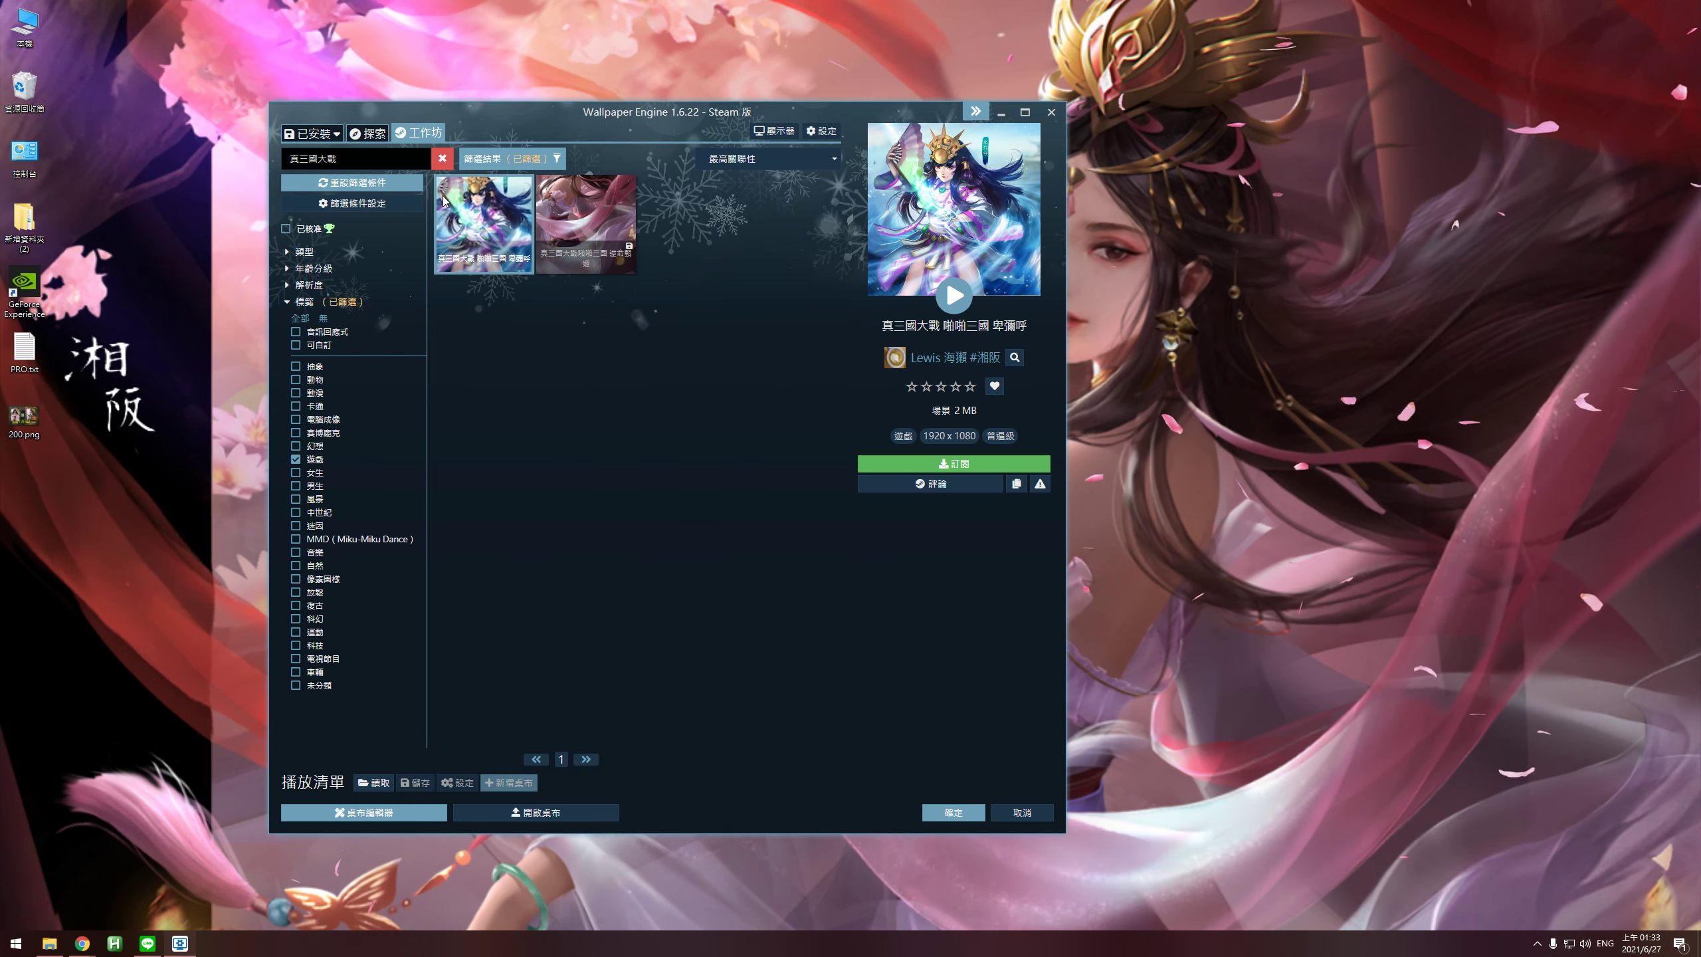
pyautogui.click(973, 465)
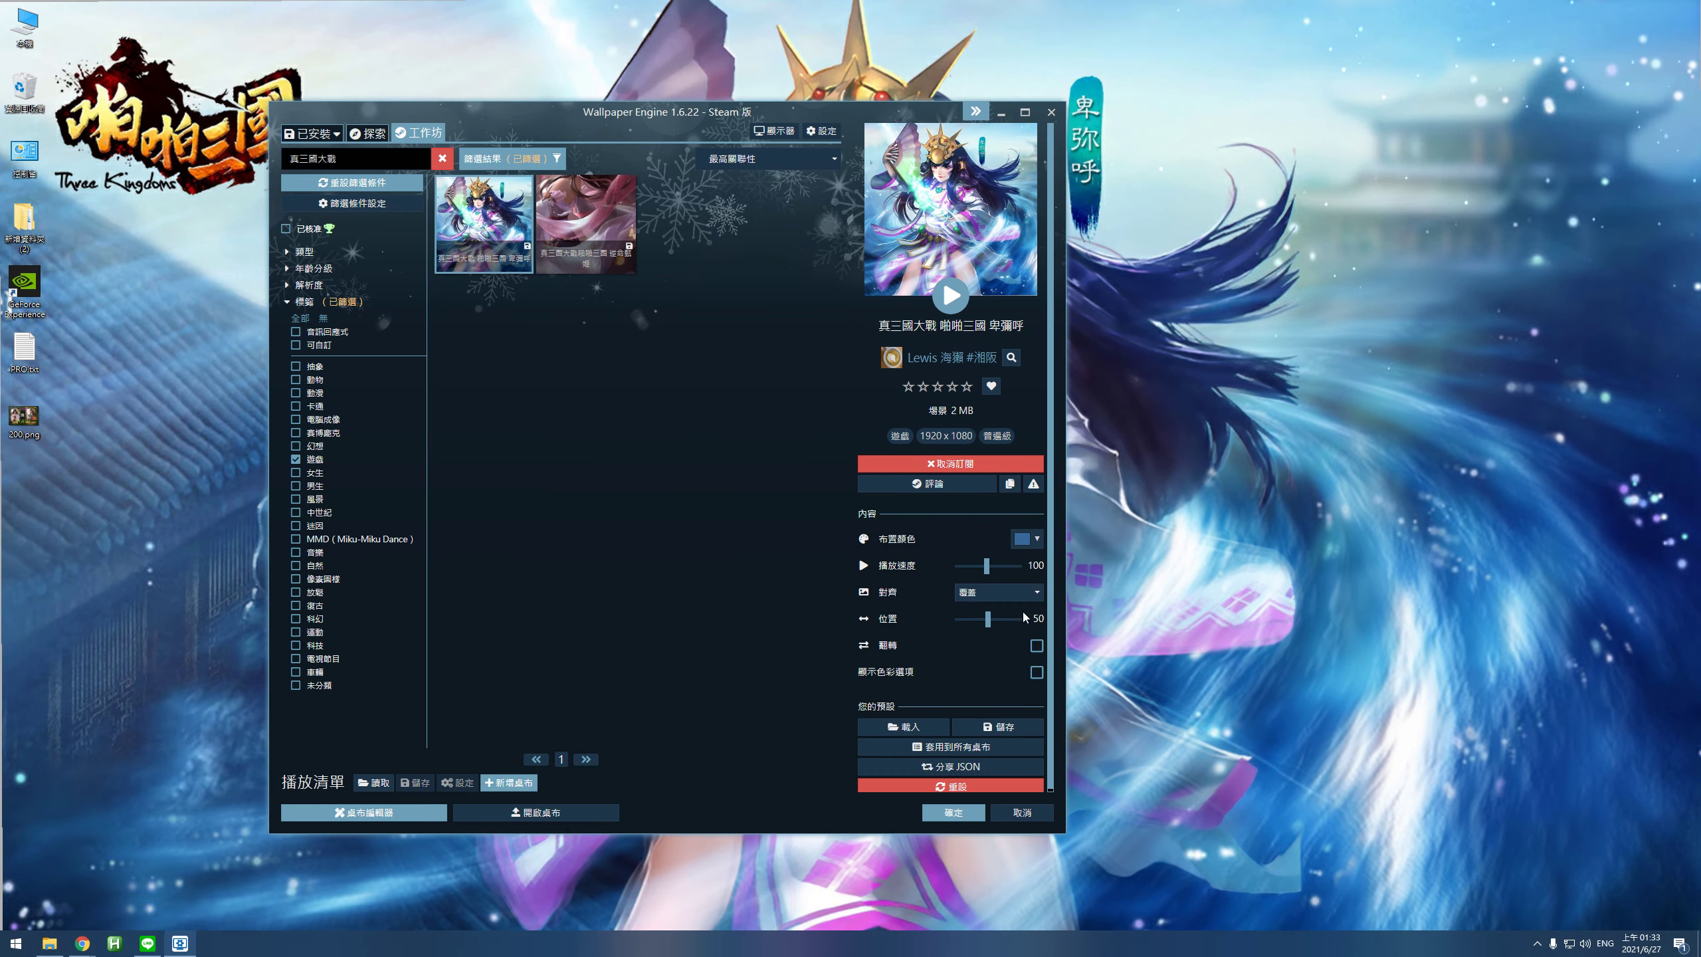
pyautogui.moveTo(710, 121); pyautogui.dragTo(699, 934)
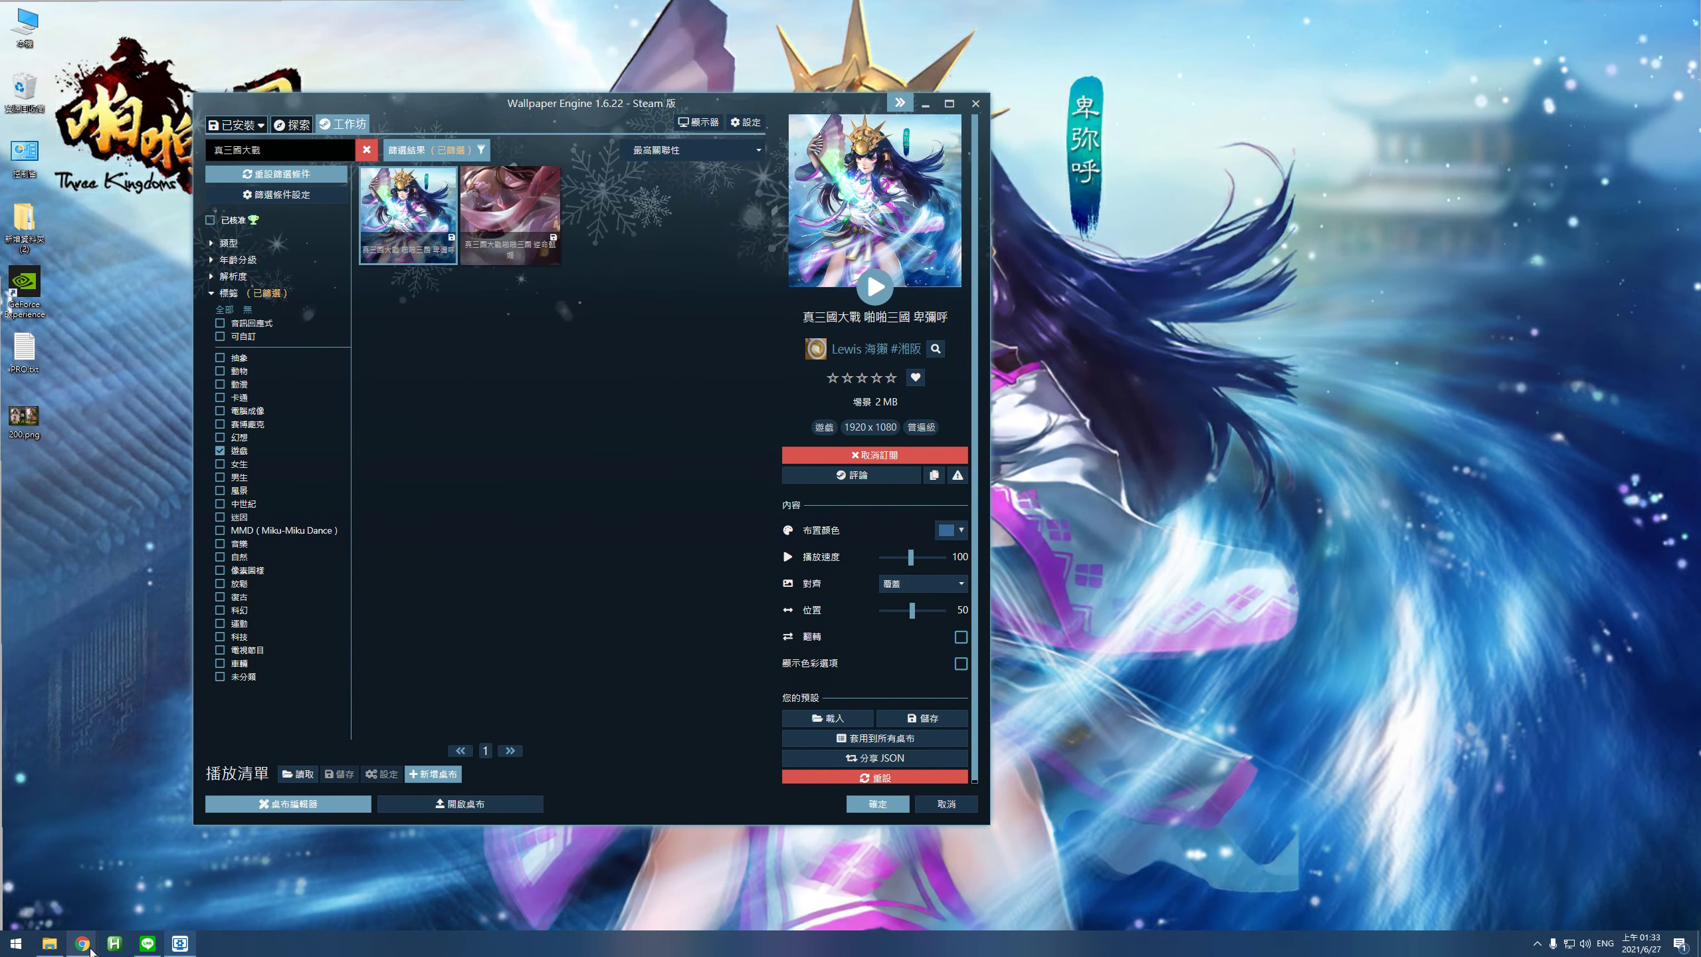
# Open the Steam Workshop link from the video description in Chrome, examine the 逆命甄姬 page's subscription area, and close the Steam pages.
pyautogui.click(87, 945)
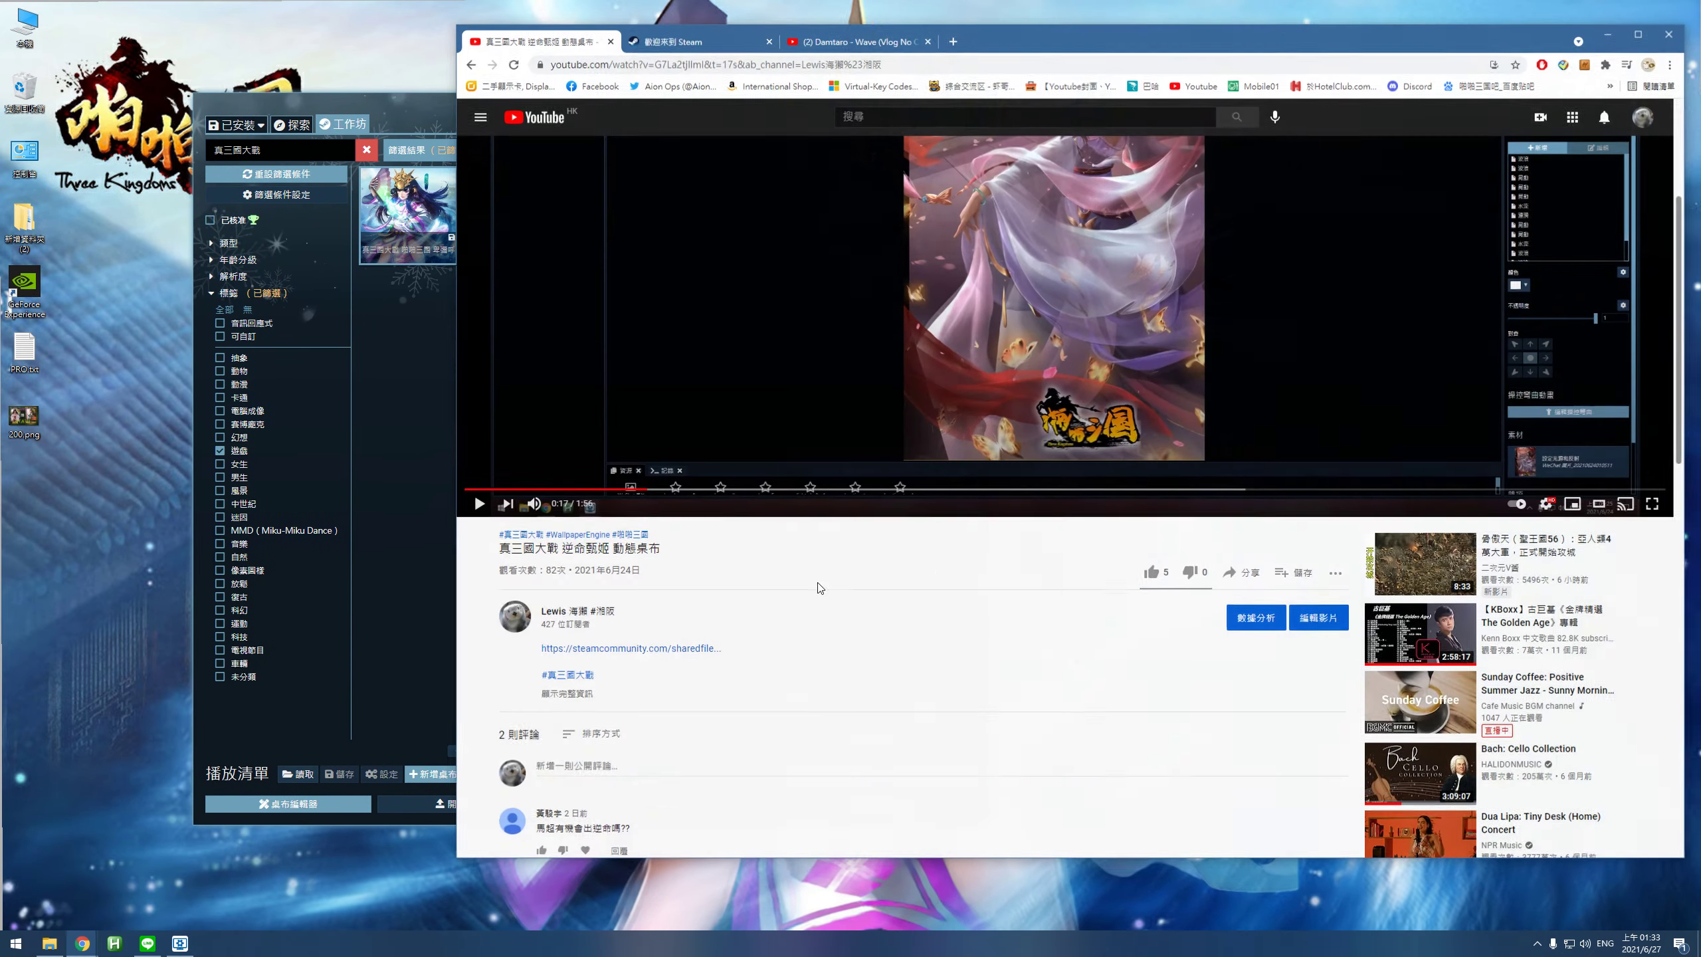
pyautogui.click(713, 649)
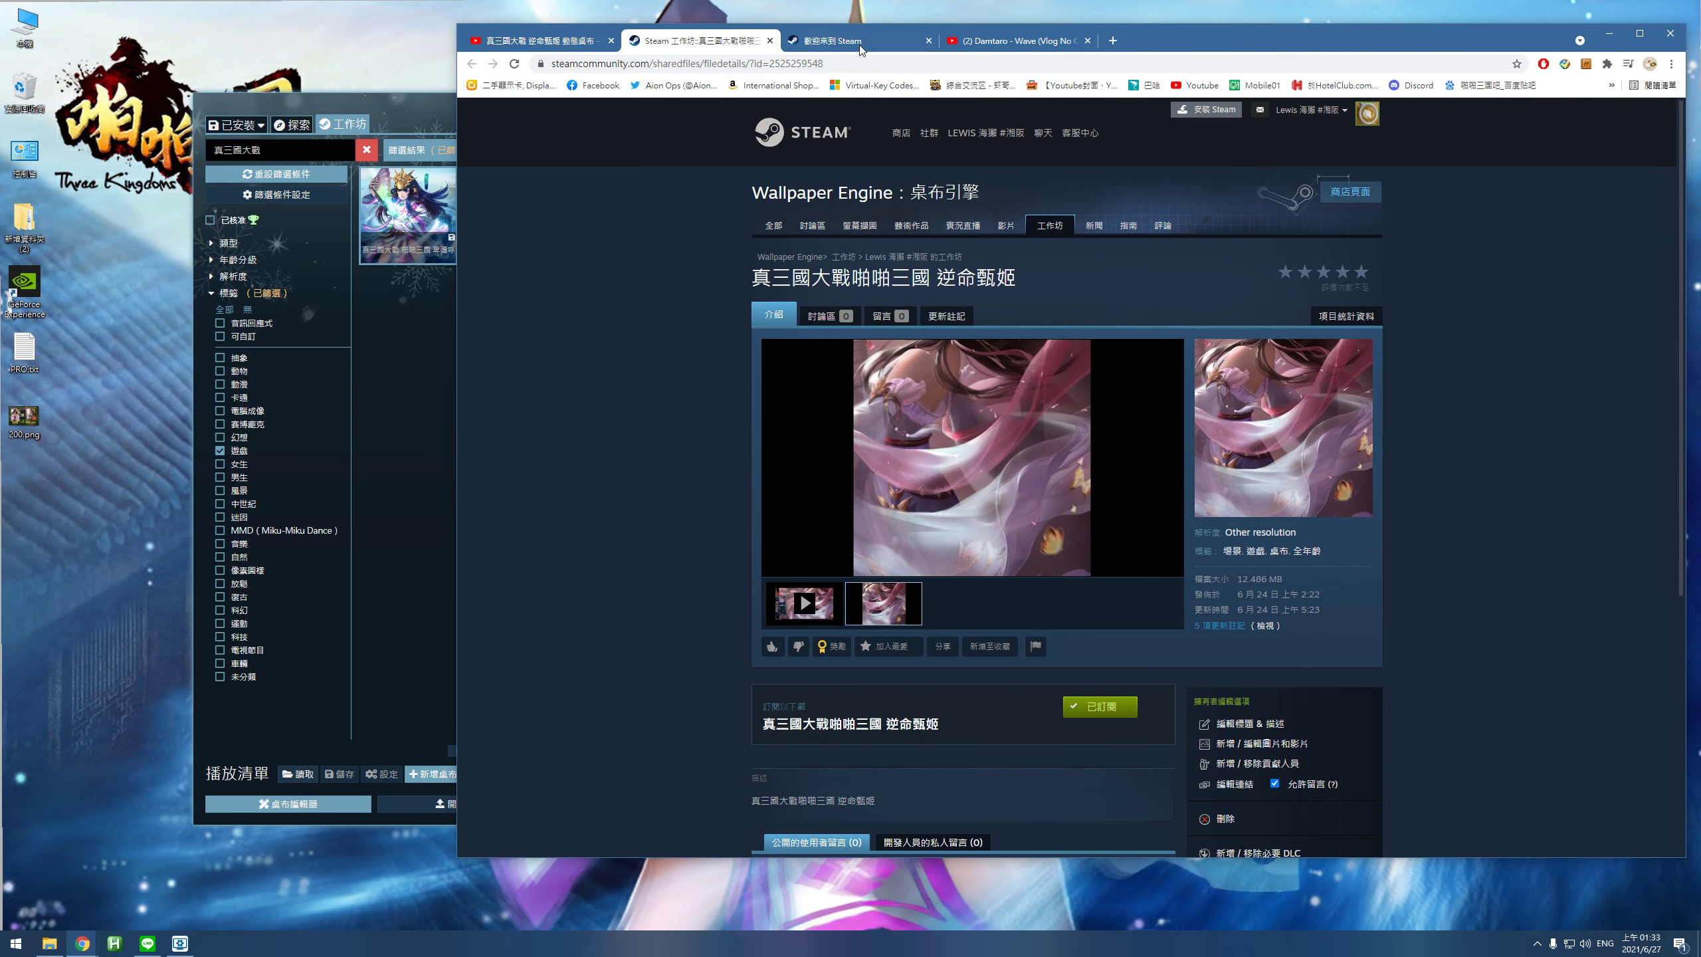
pyautogui.scroll(-3, 1117, 320)
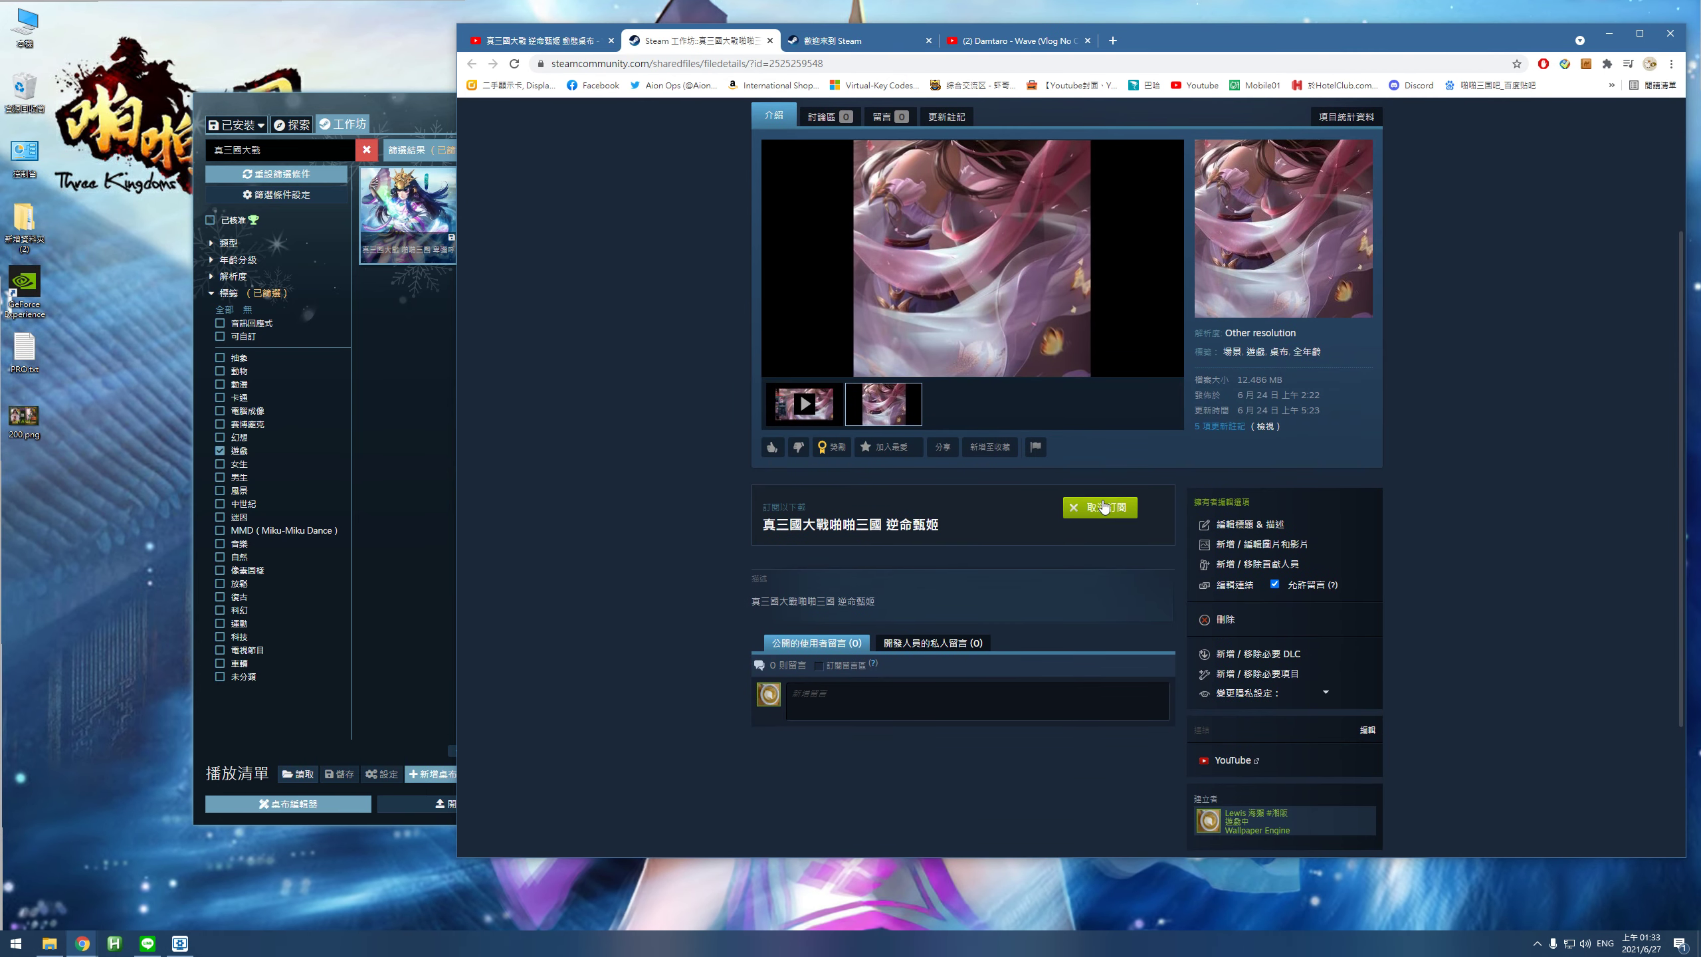
pyautogui.scroll(3, 1057, 558)
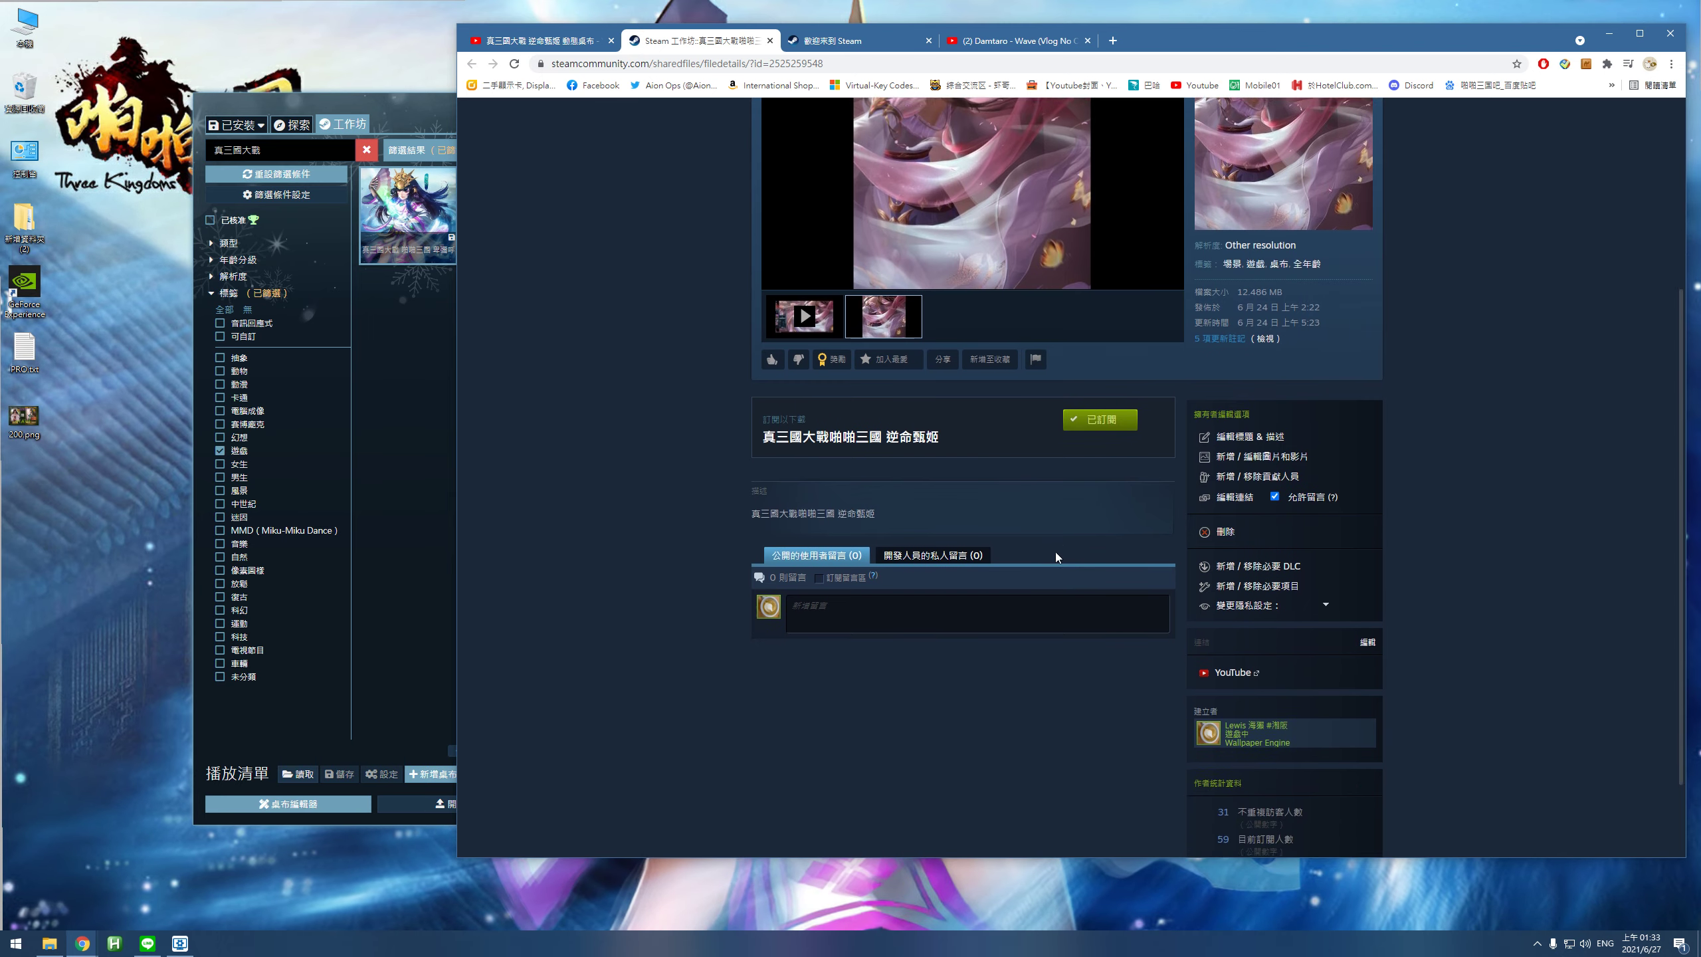
pyautogui.click(769, 41)
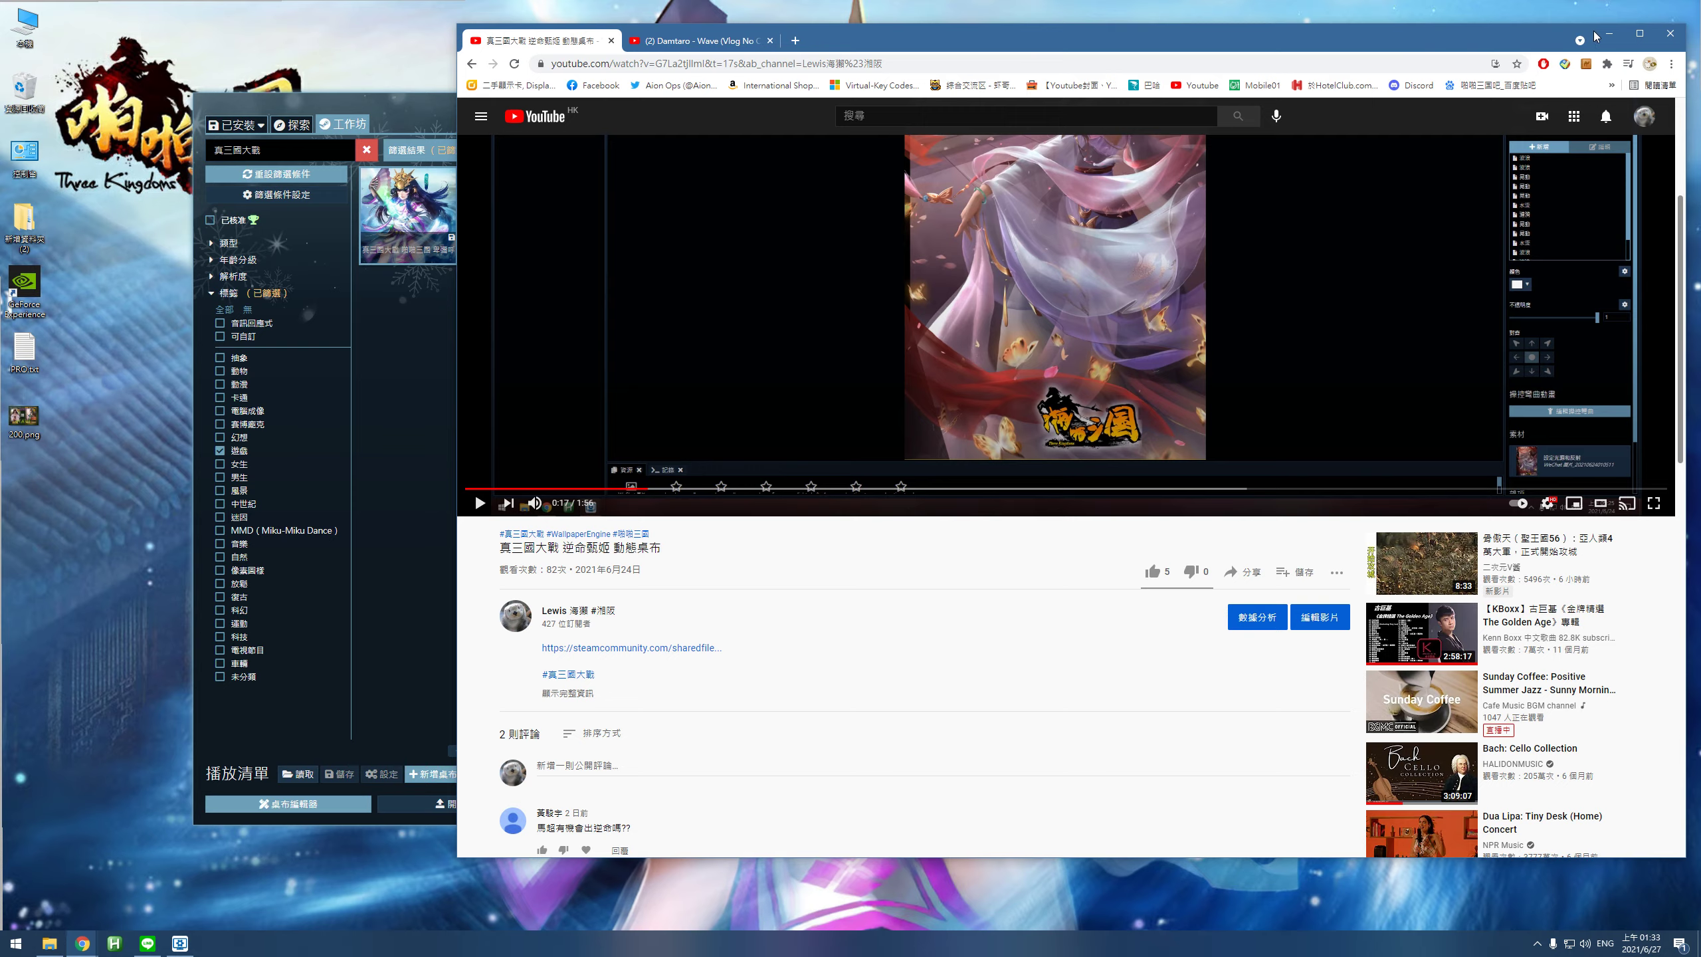
pyautogui.click(1608, 33)
# Clear the 真三國大戰 search in Wallpaper Engine's Workshop and view The Legend of Zelda (Ambient music) wallpaper's details.
pyautogui.moveTo(460, 107); pyautogui.dragTo(648, 100)
pyautogui.click(478, 117)
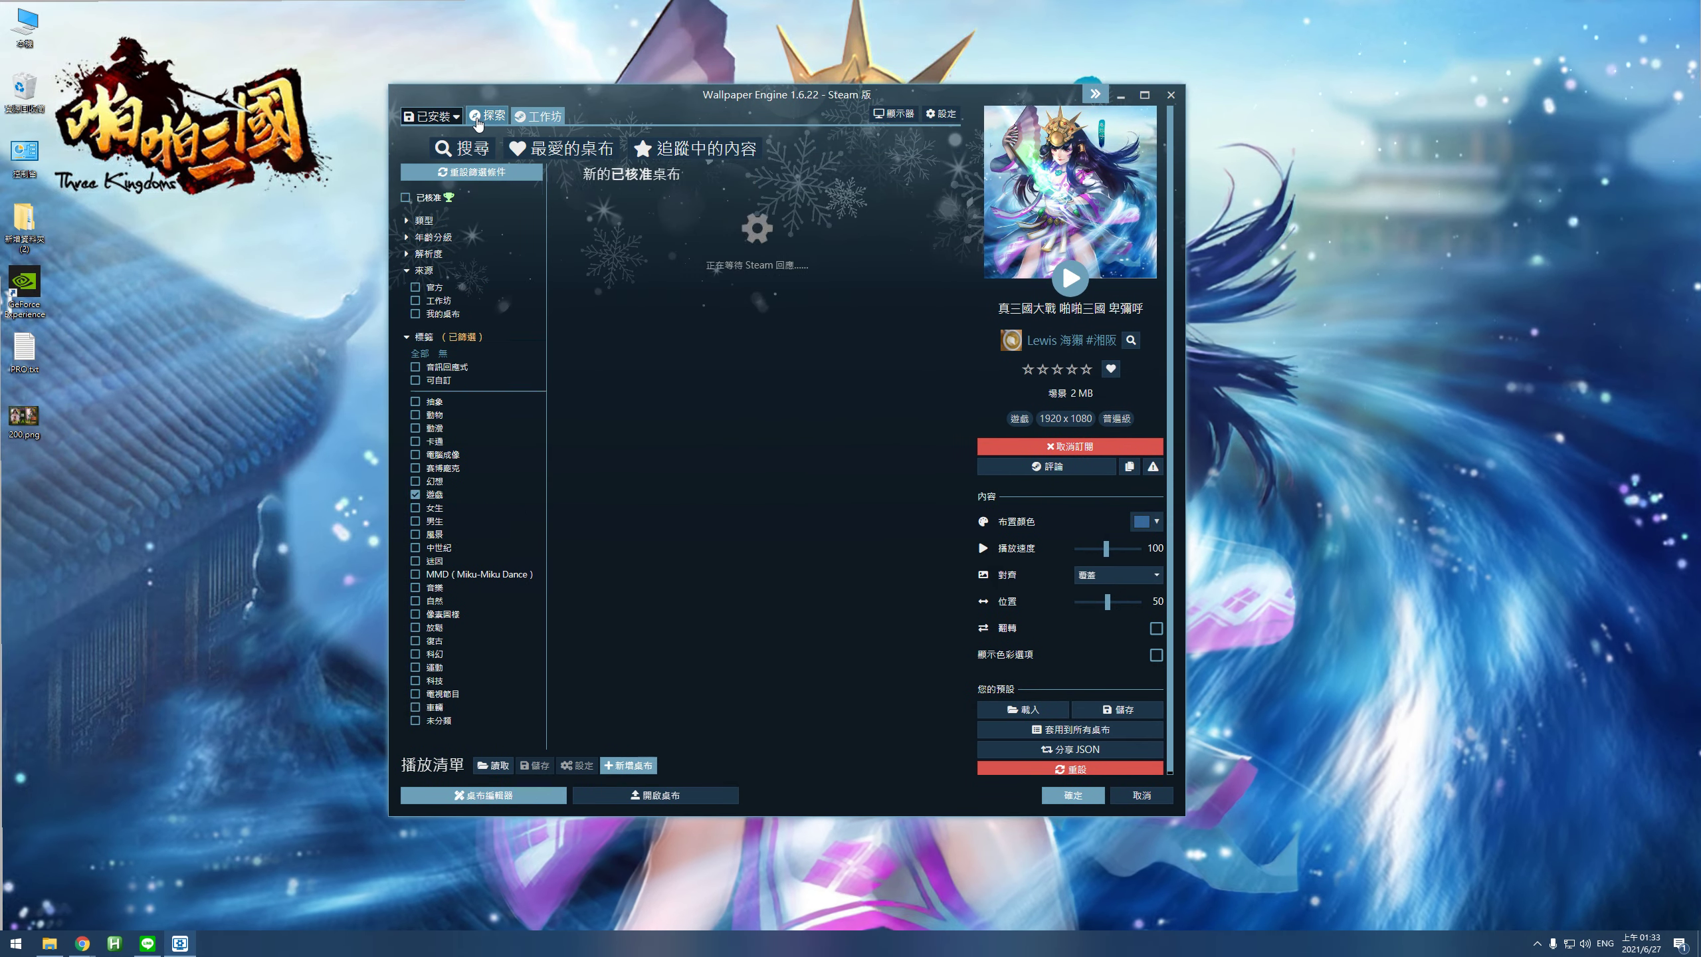
pyautogui.click(537, 115)
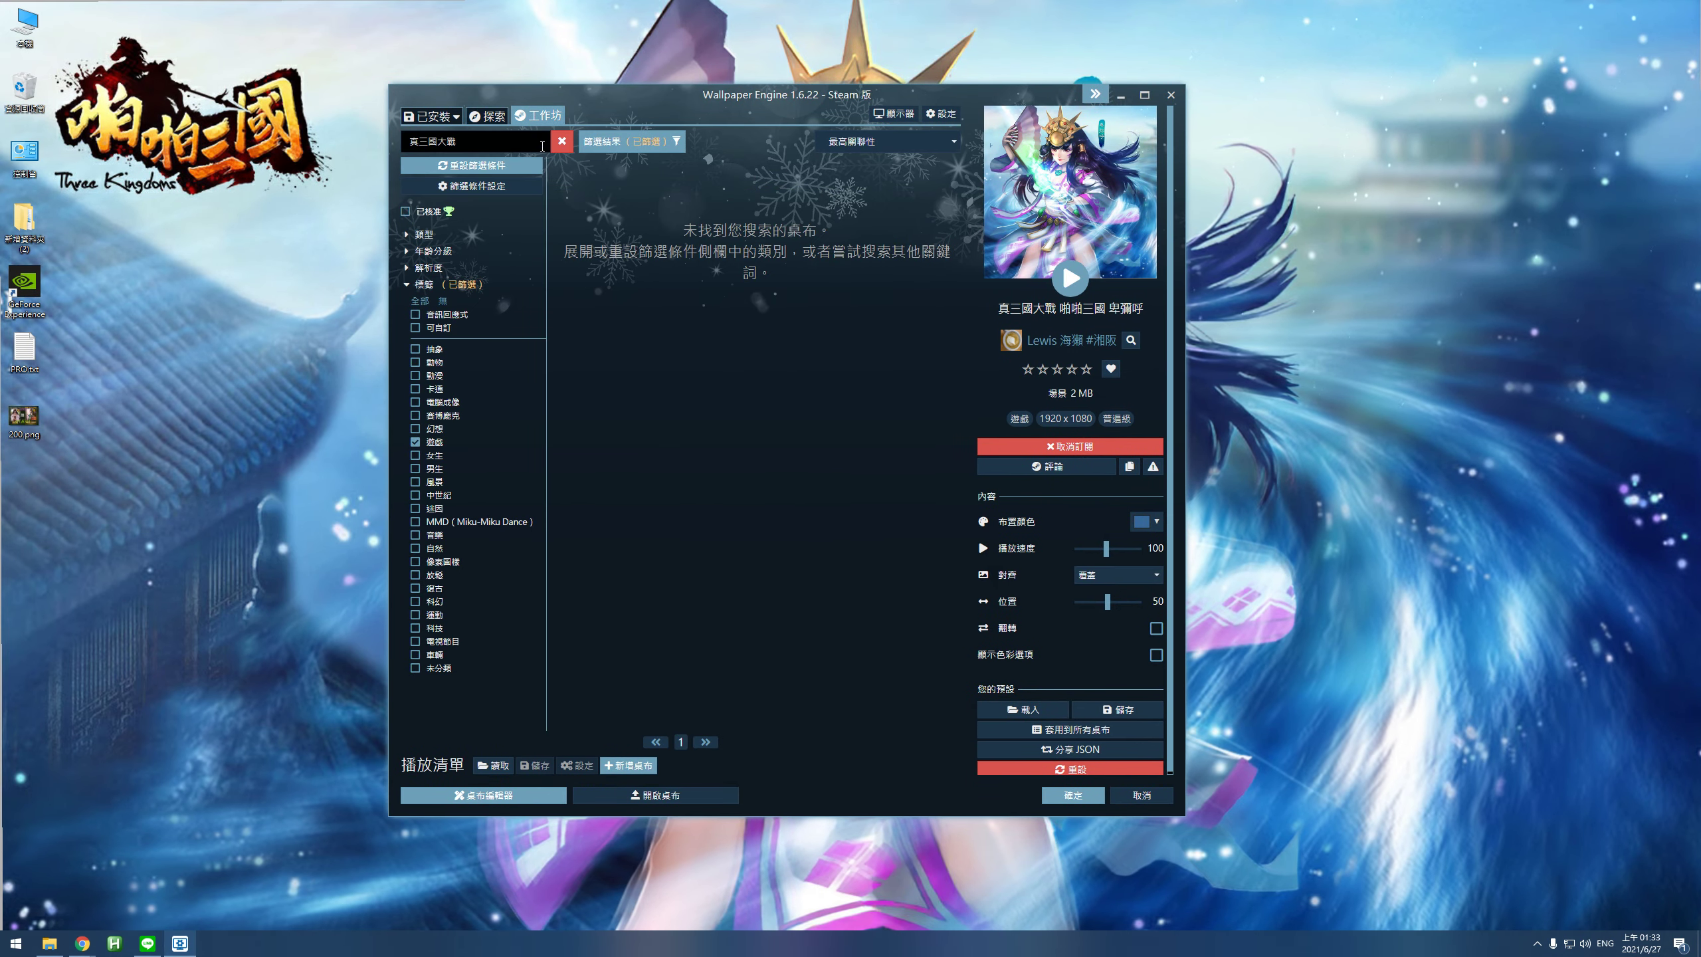
pyautogui.click(561, 141)
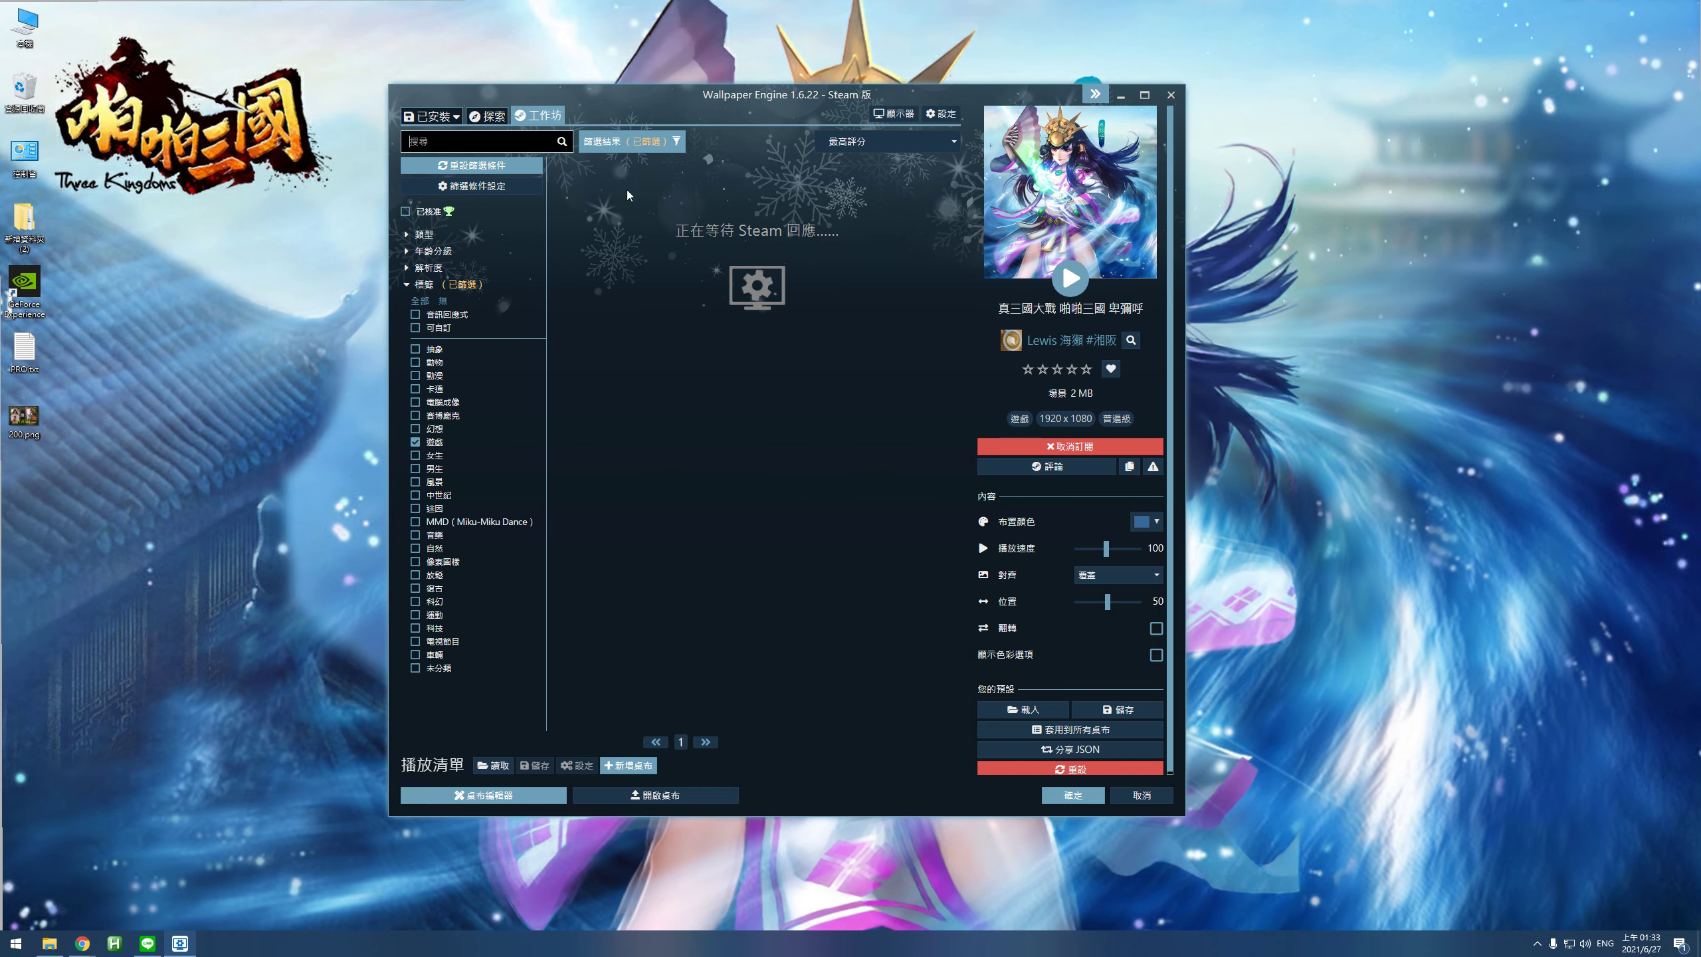
pyautogui.click(702, 305)
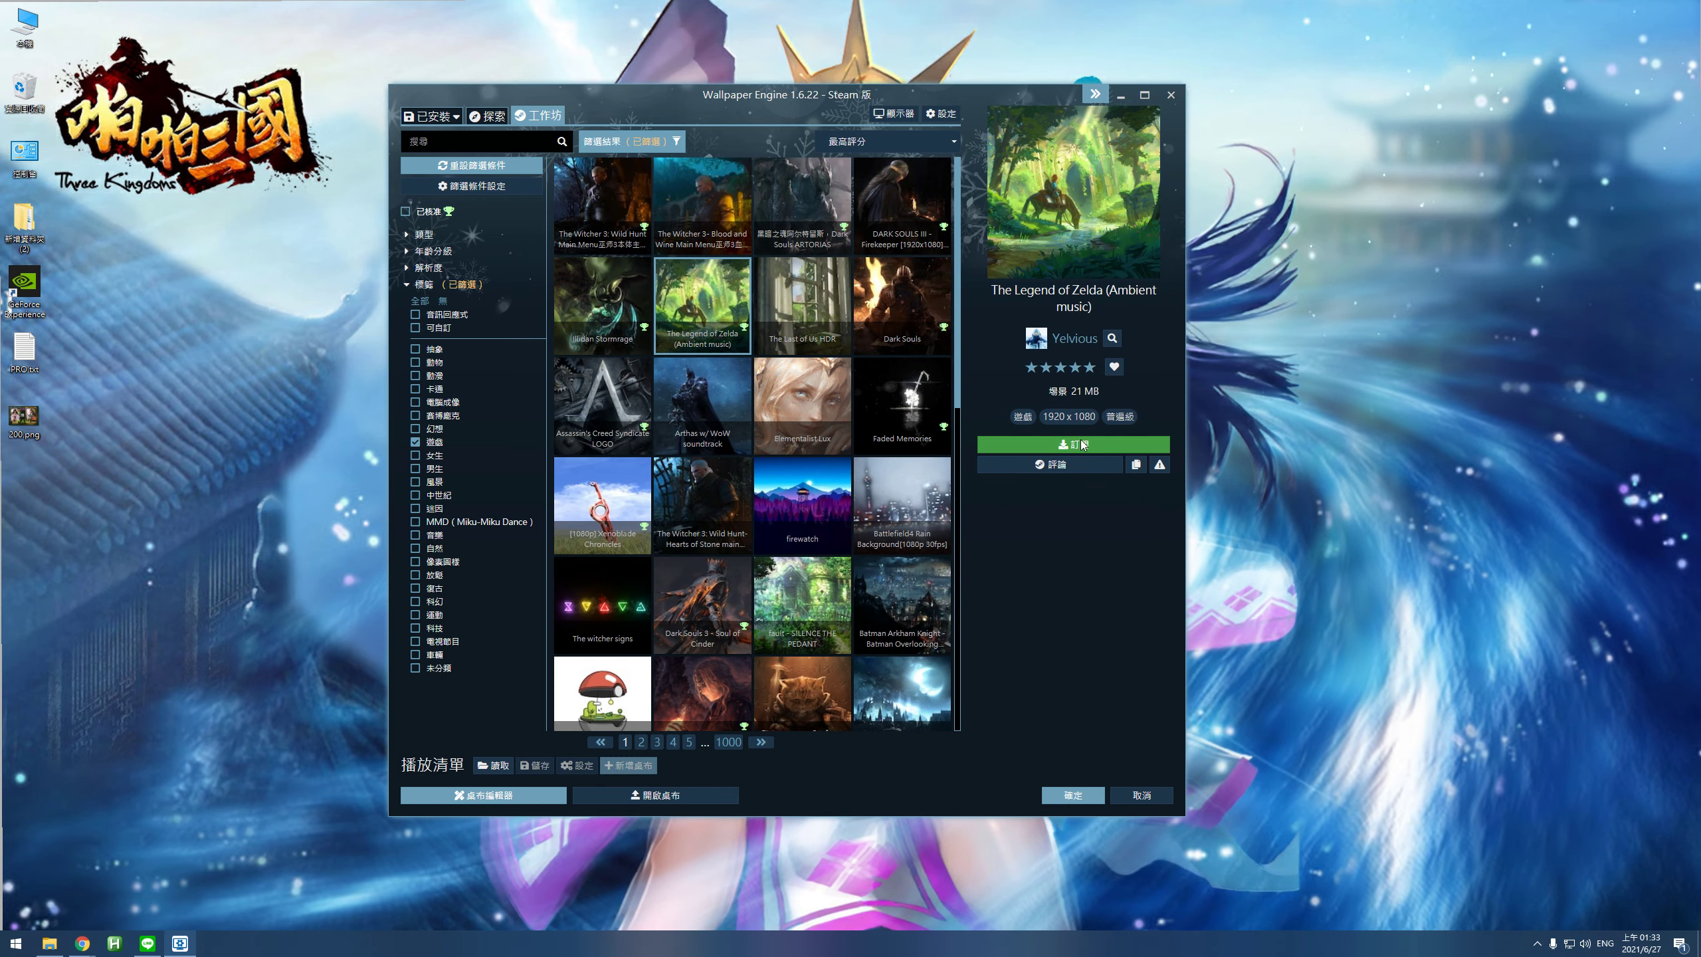
# Compare the 已安裝 (installed) and 工作坊 (Workshop) views, check Illidan Stormrage's details, and return to the installed wallpapers.
pyautogui.click(432, 116)
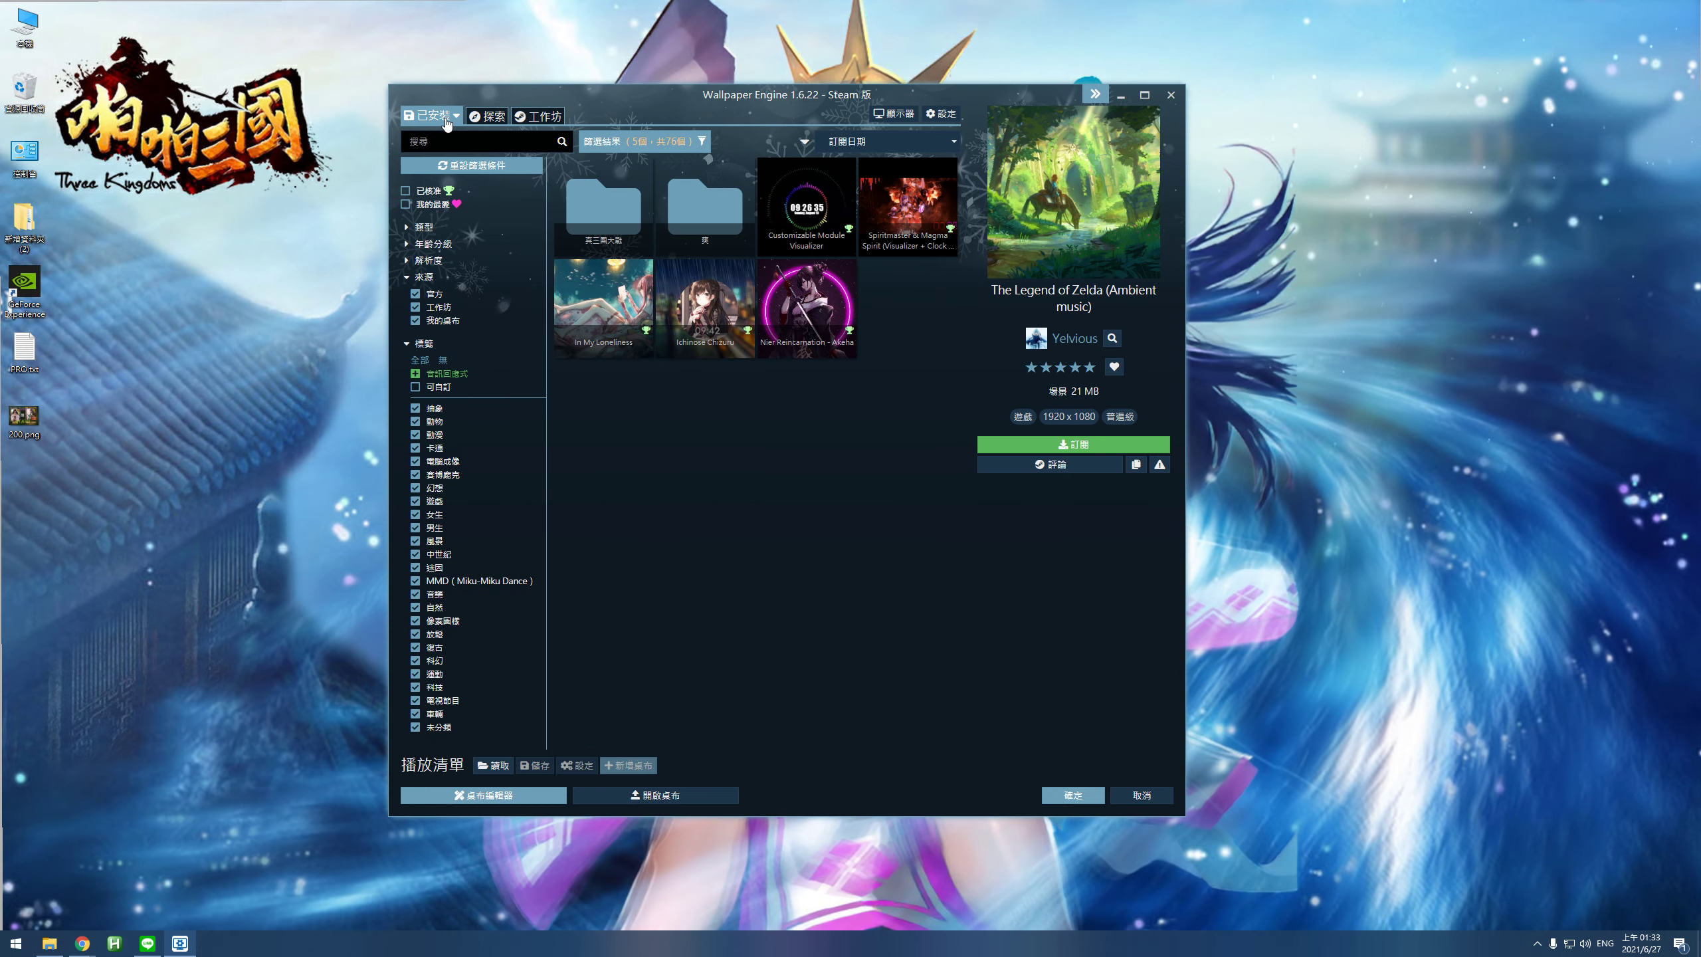
pyautogui.click(537, 118)
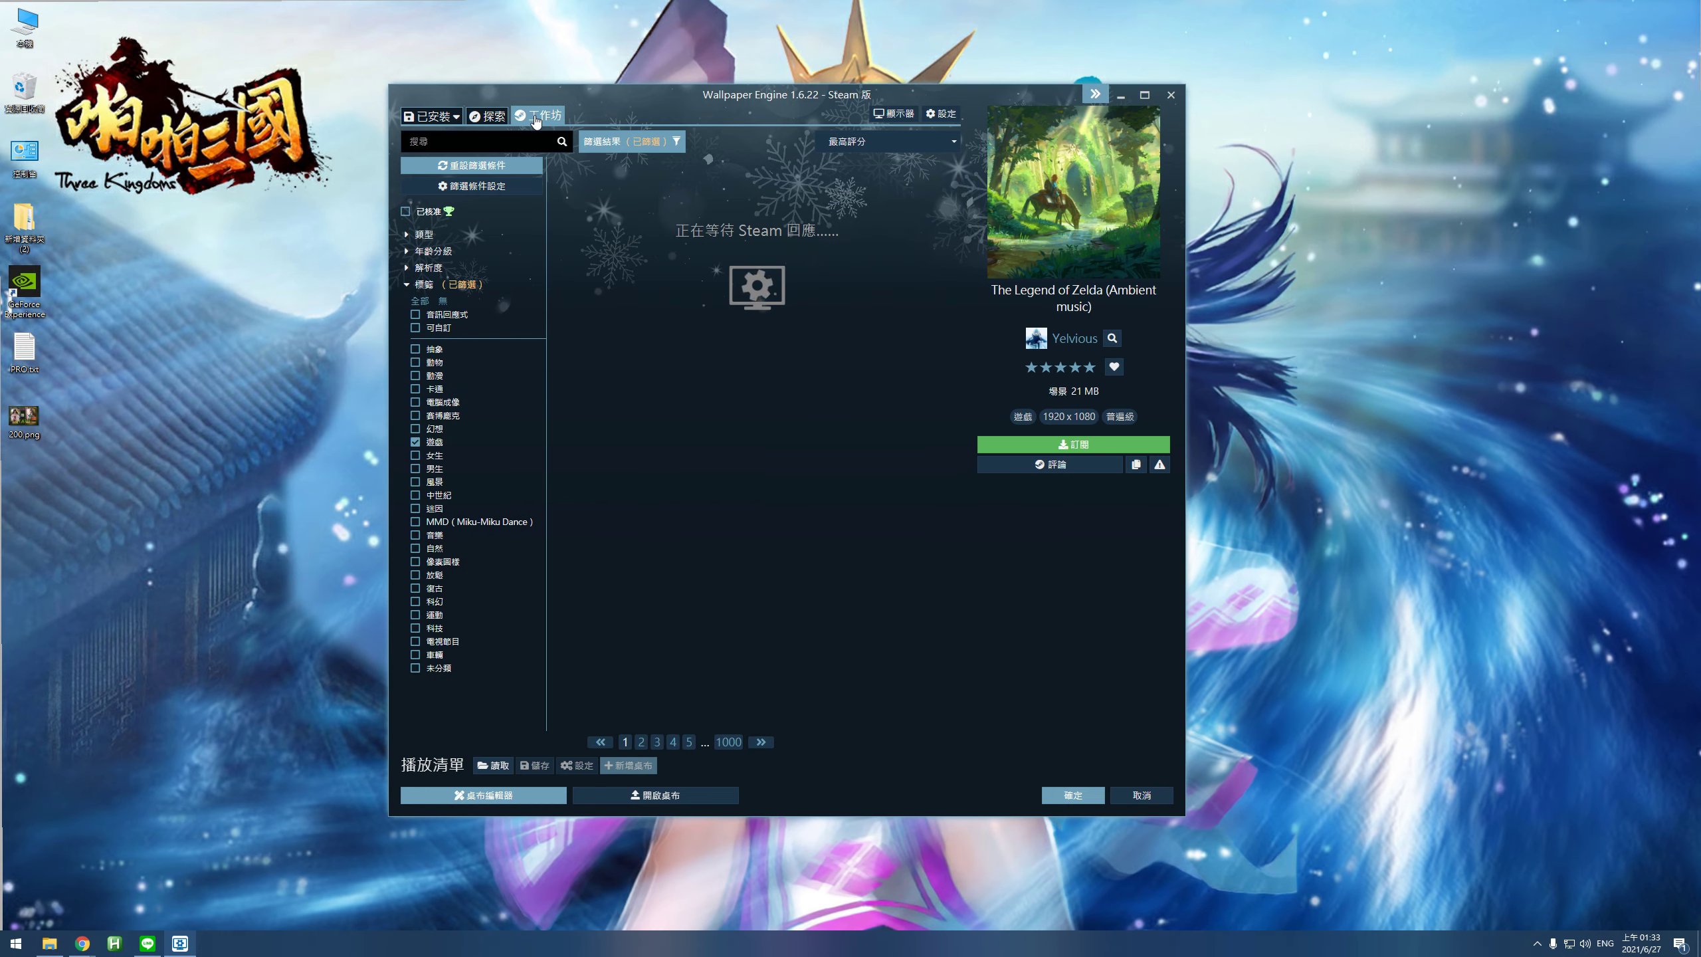
pyautogui.click(603, 306)
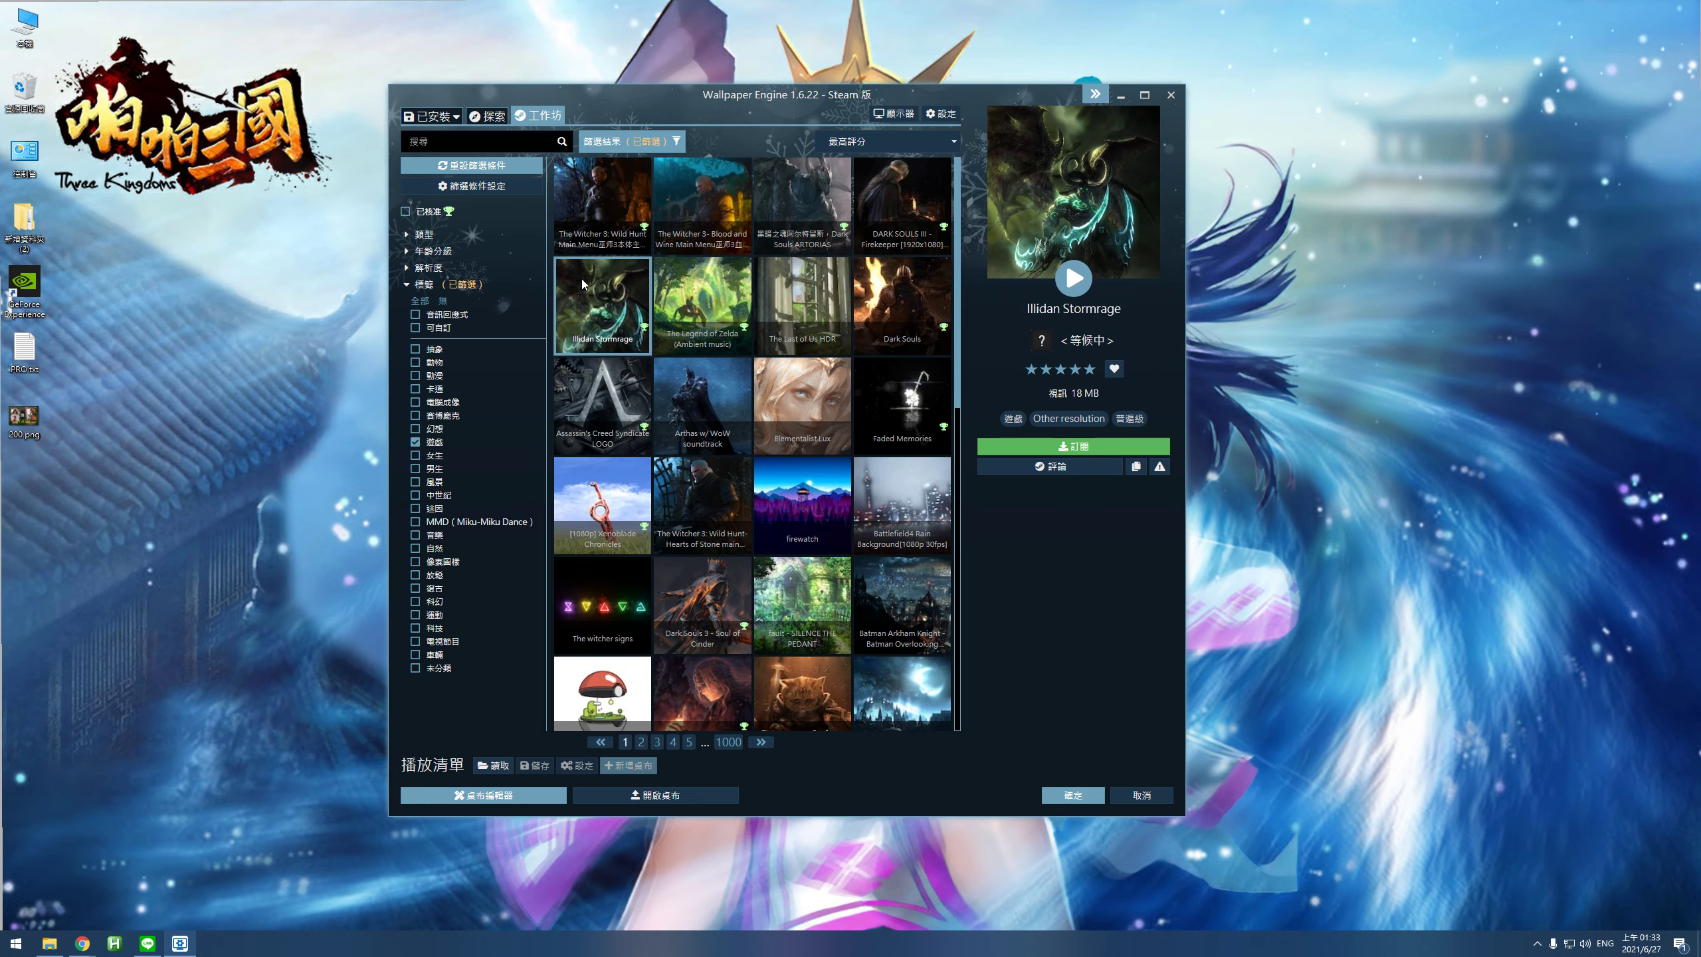
pyautogui.click(429, 115)
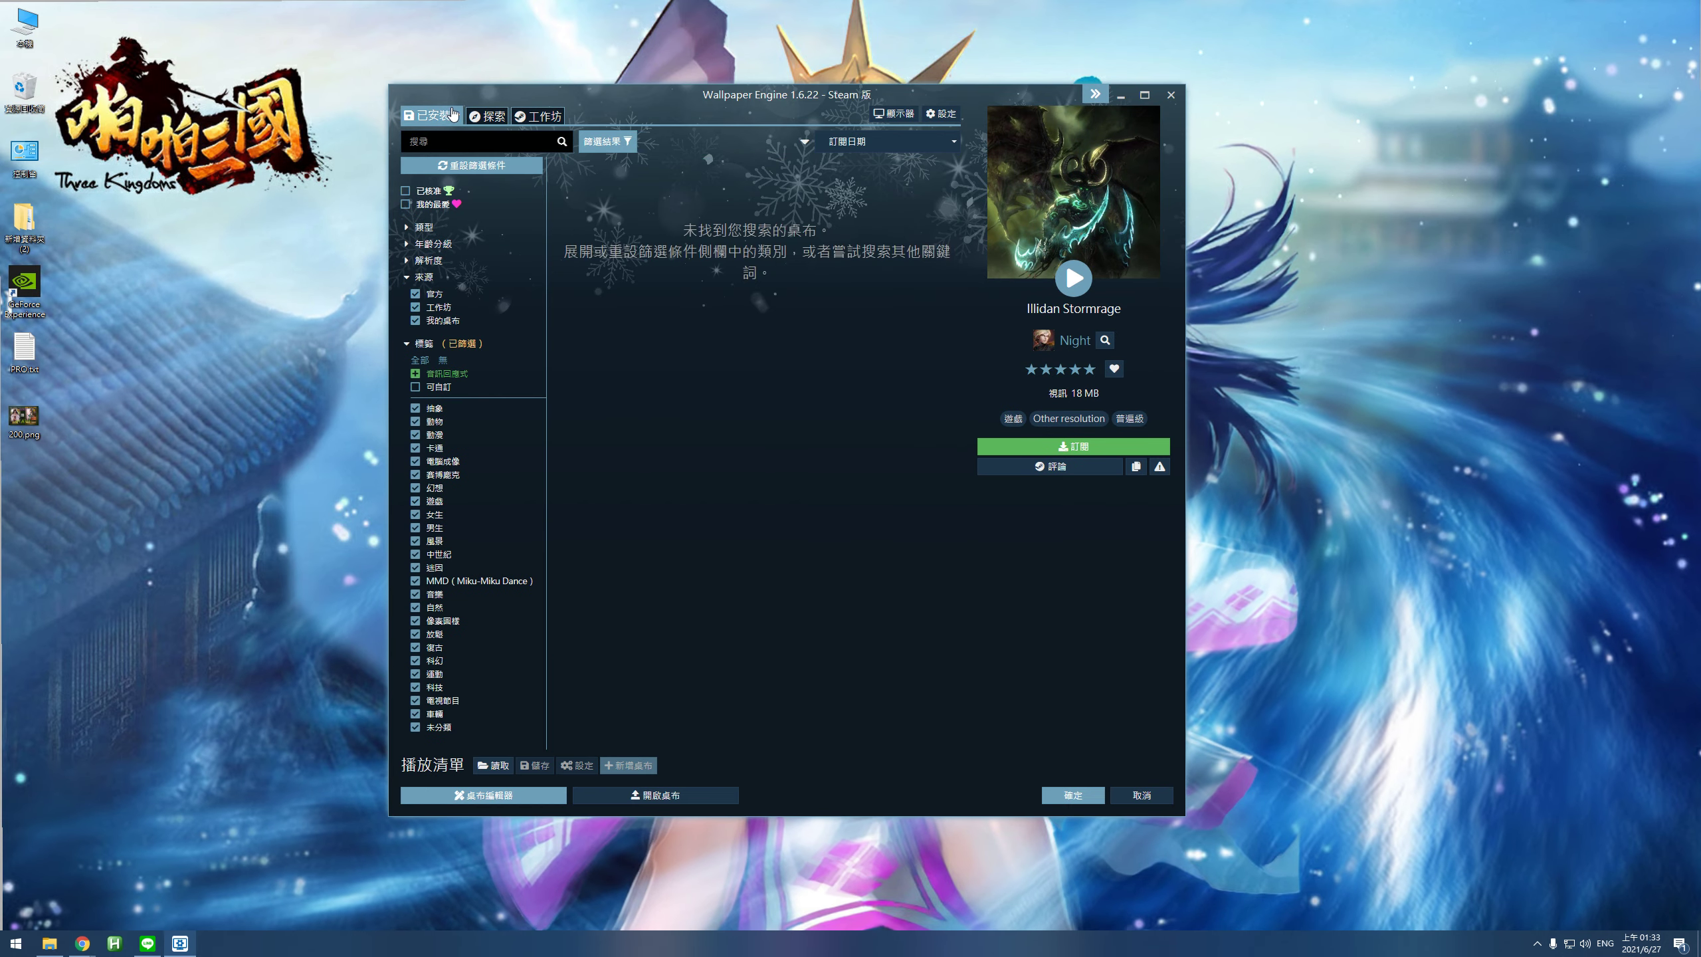
pyautogui.click(487, 116)
pyautogui.click(417, 118)
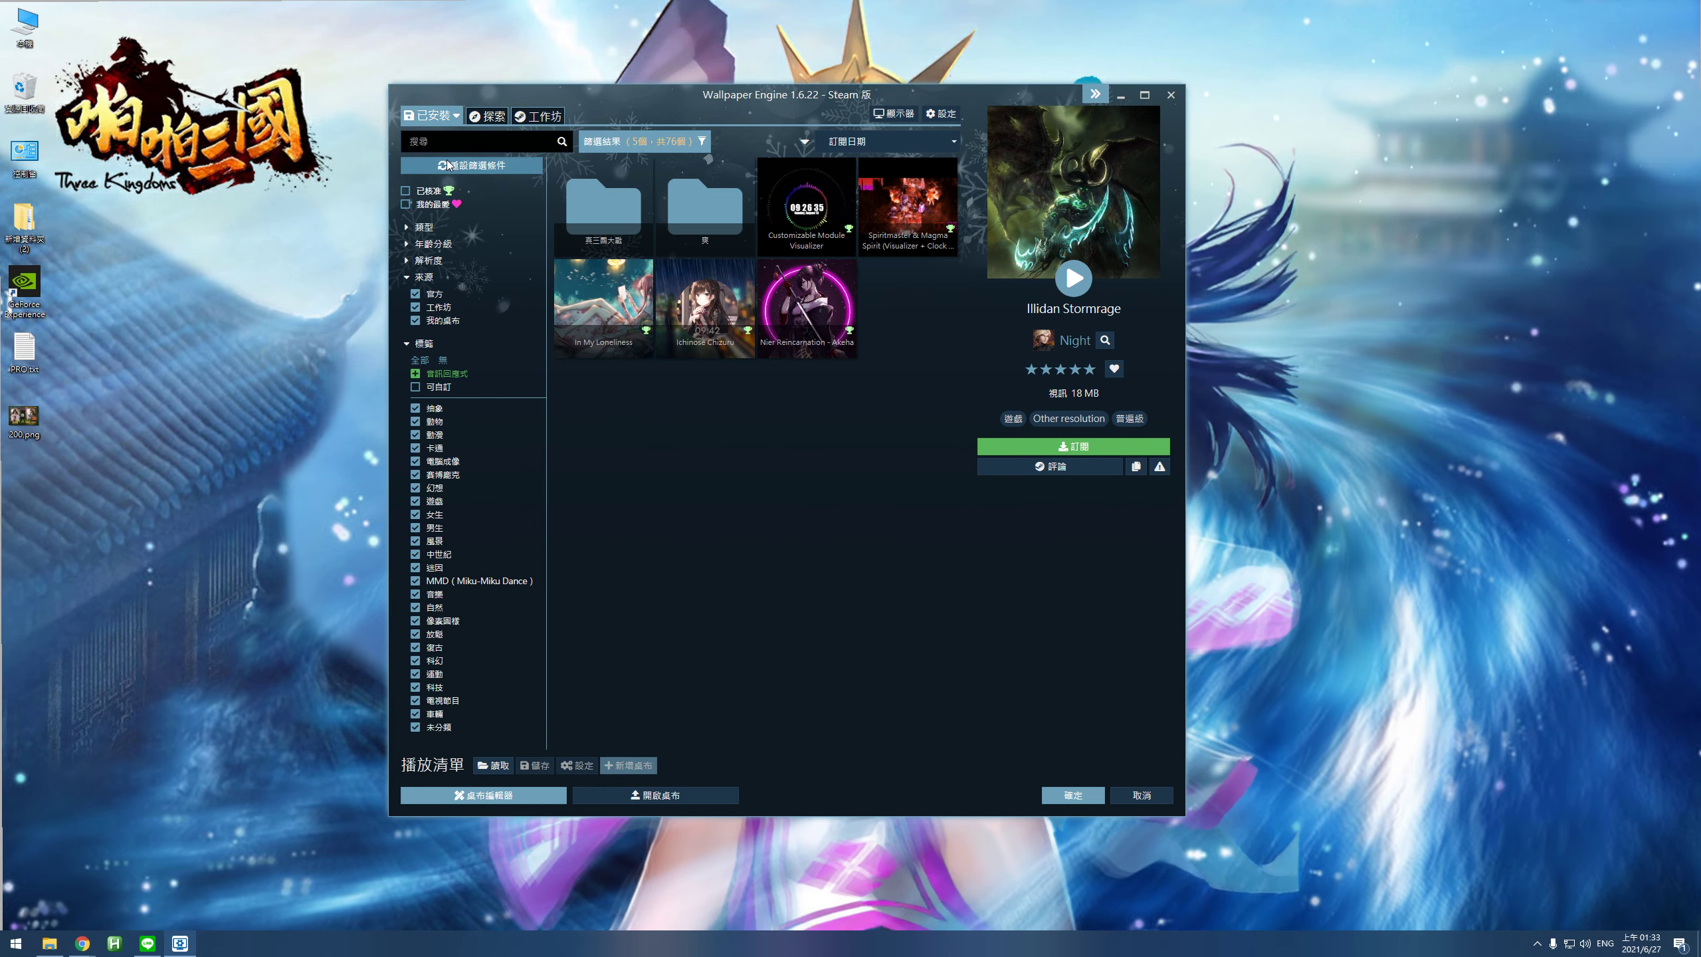
# Remove the 音訊回應式 tag from the installed wallpapers' filter and hide the filter sidebar.
pyautogui.click(609, 143)
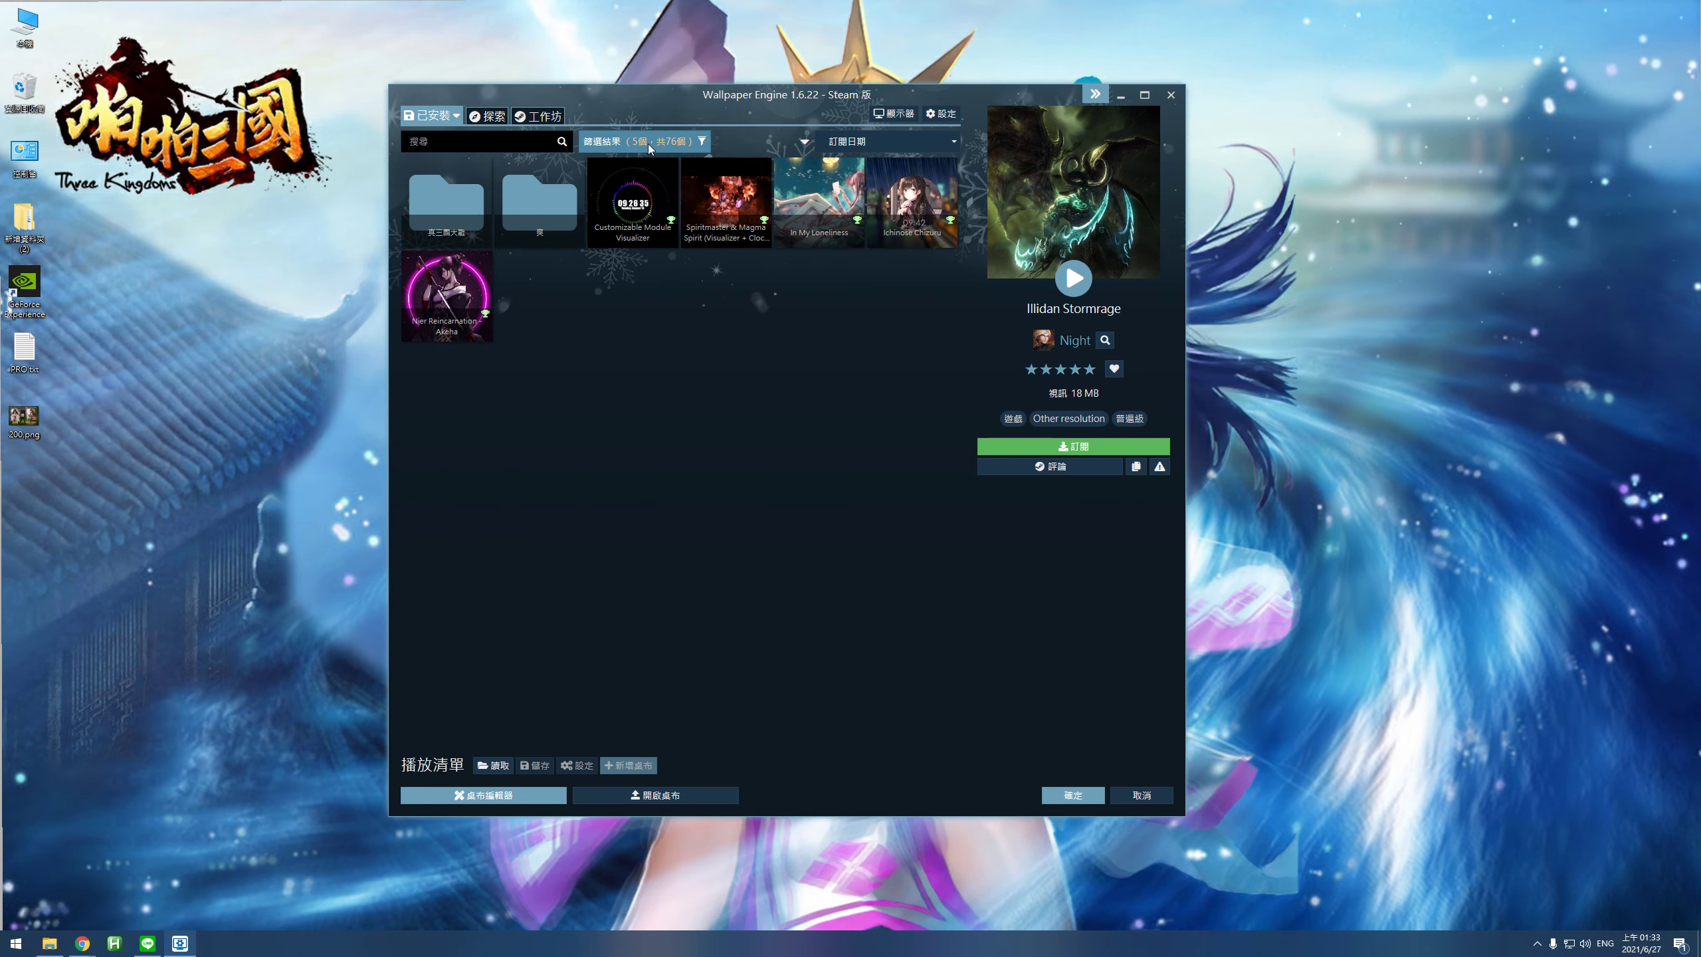
pyautogui.click(629, 145)
pyautogui.click(649, 146)
pyautogui.click(649, 146)
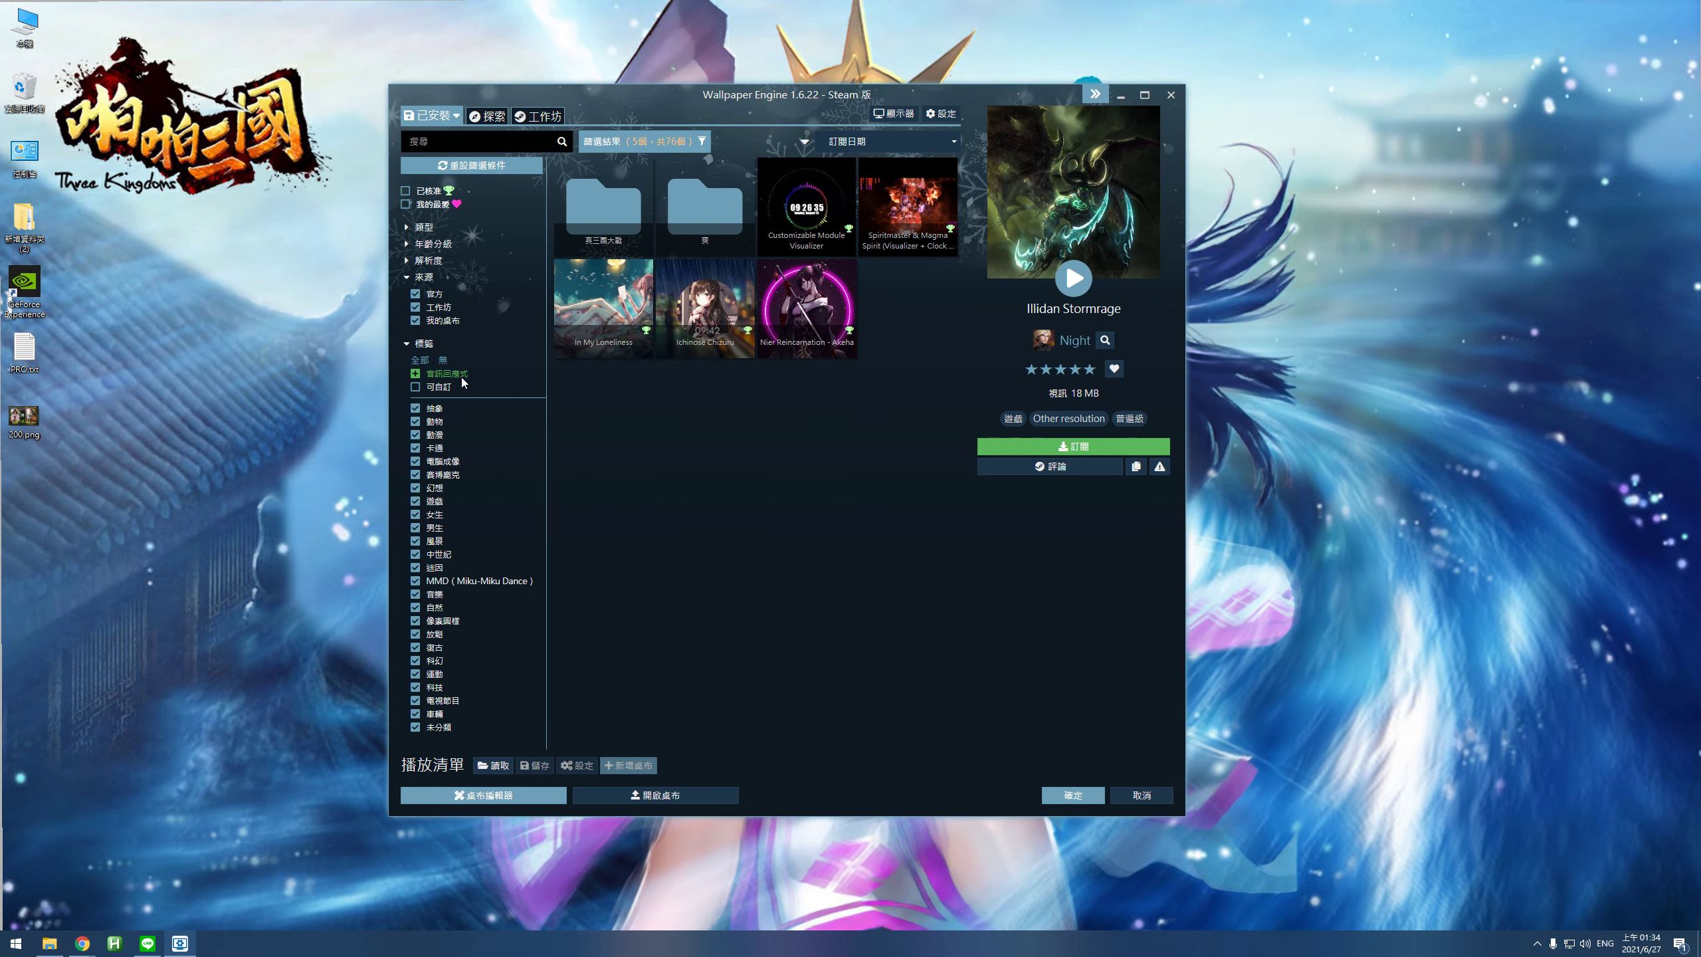
pyautogui.click(419, 377)
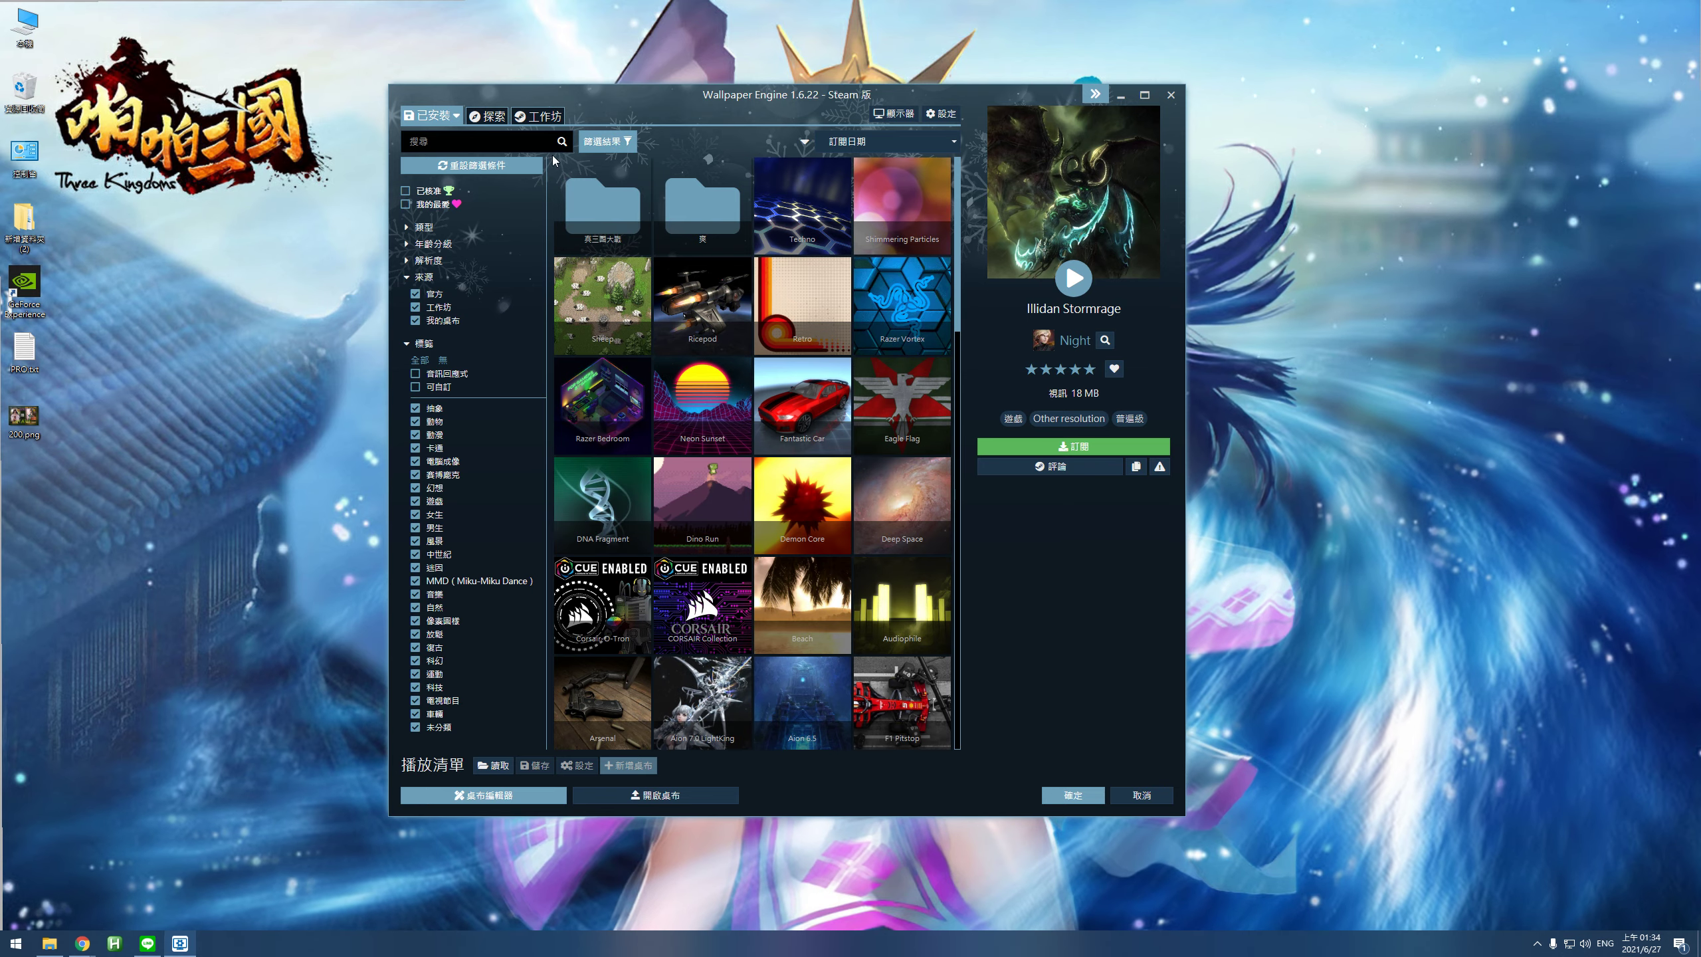
pyautogui.click(612, 142)
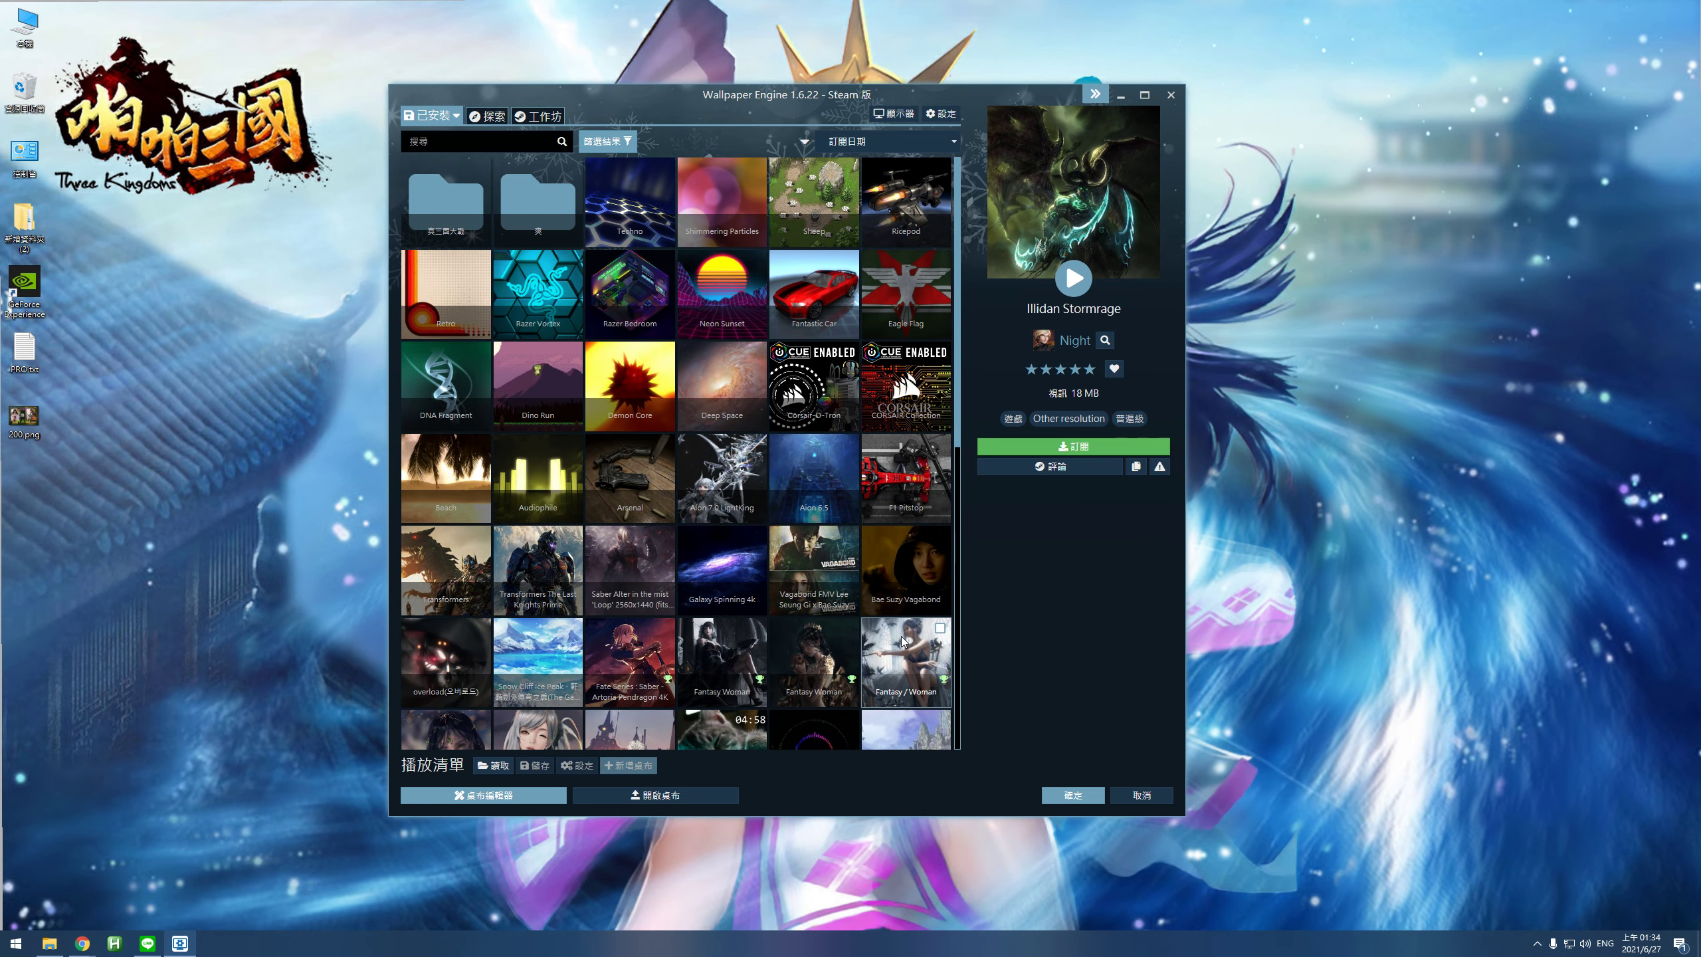
# Apply the Aion 6.5 wallpaper and enable 音訊輸出 (audio output) in the general settings.
pyautogui.click(833, 506)
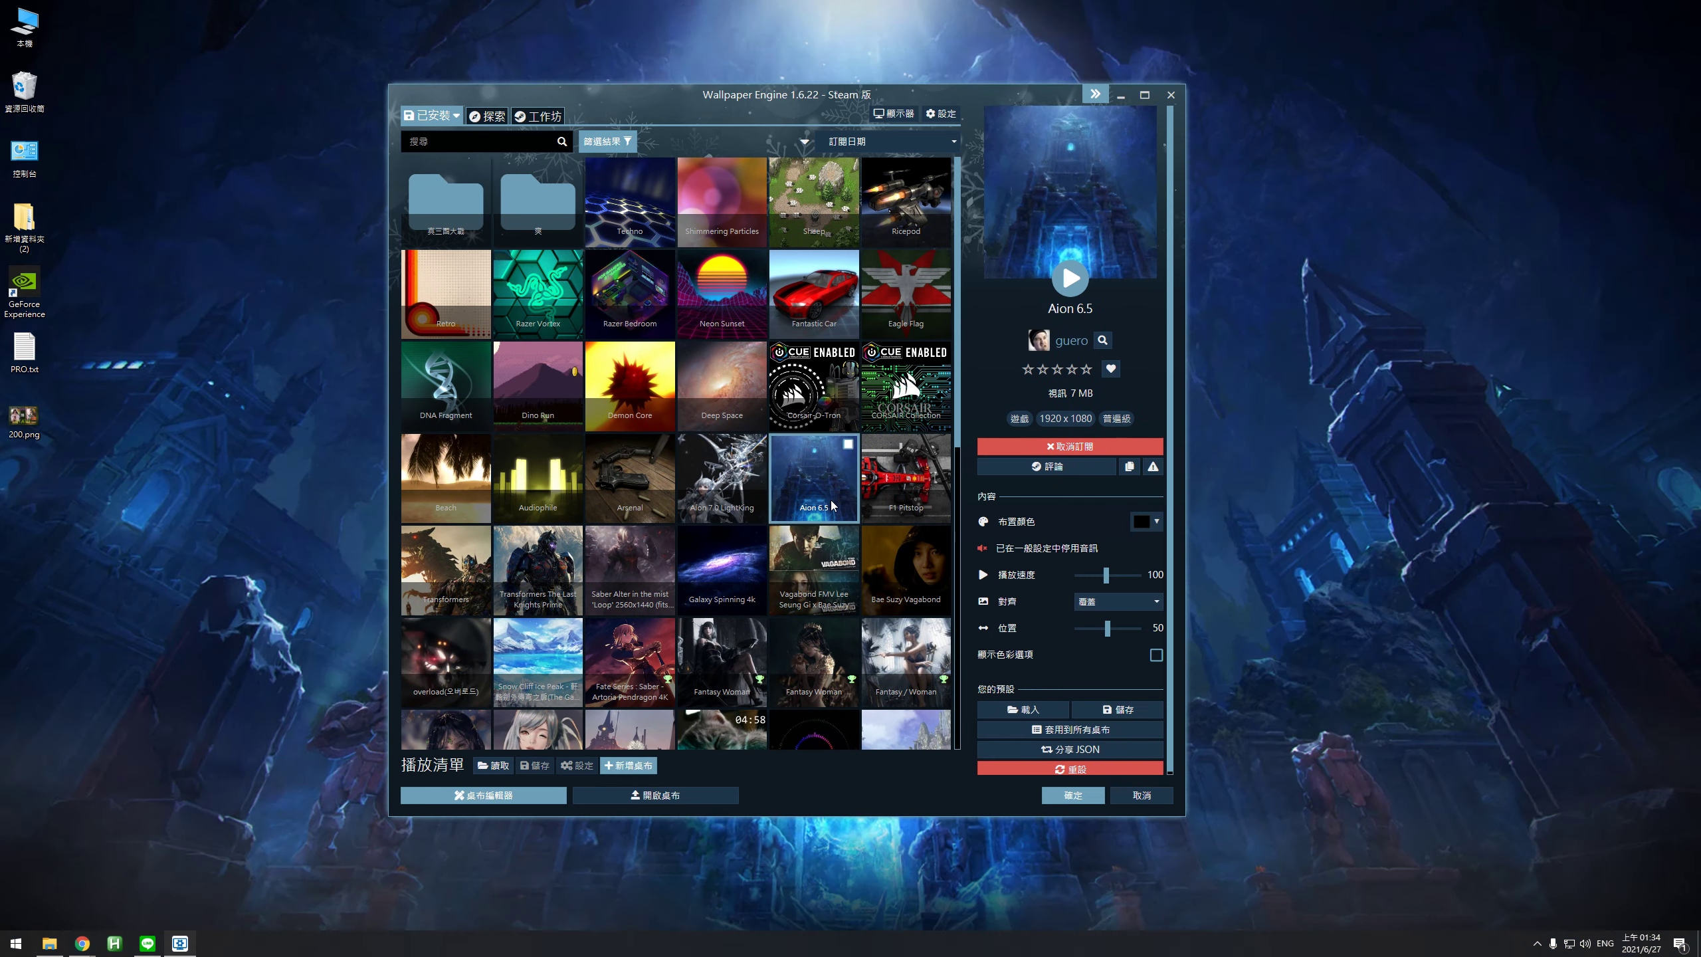
pyautogui.click(1042, 549)
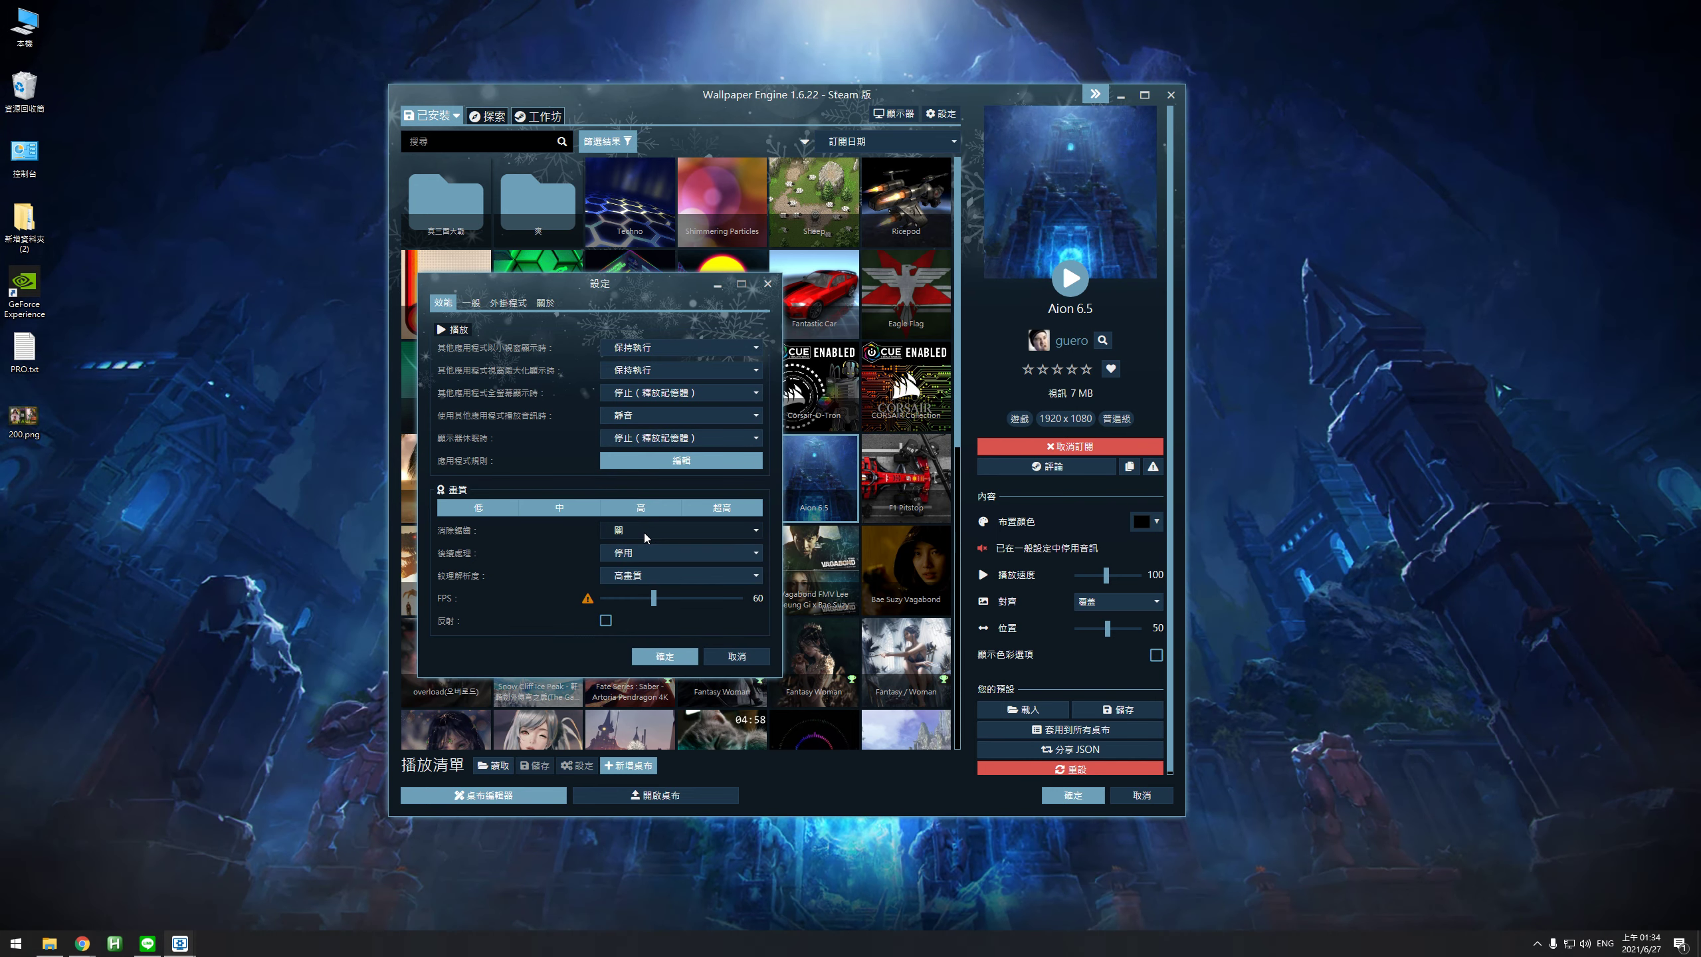
pyautogui.click(472, 302)
pyautogui.click(442, 302)
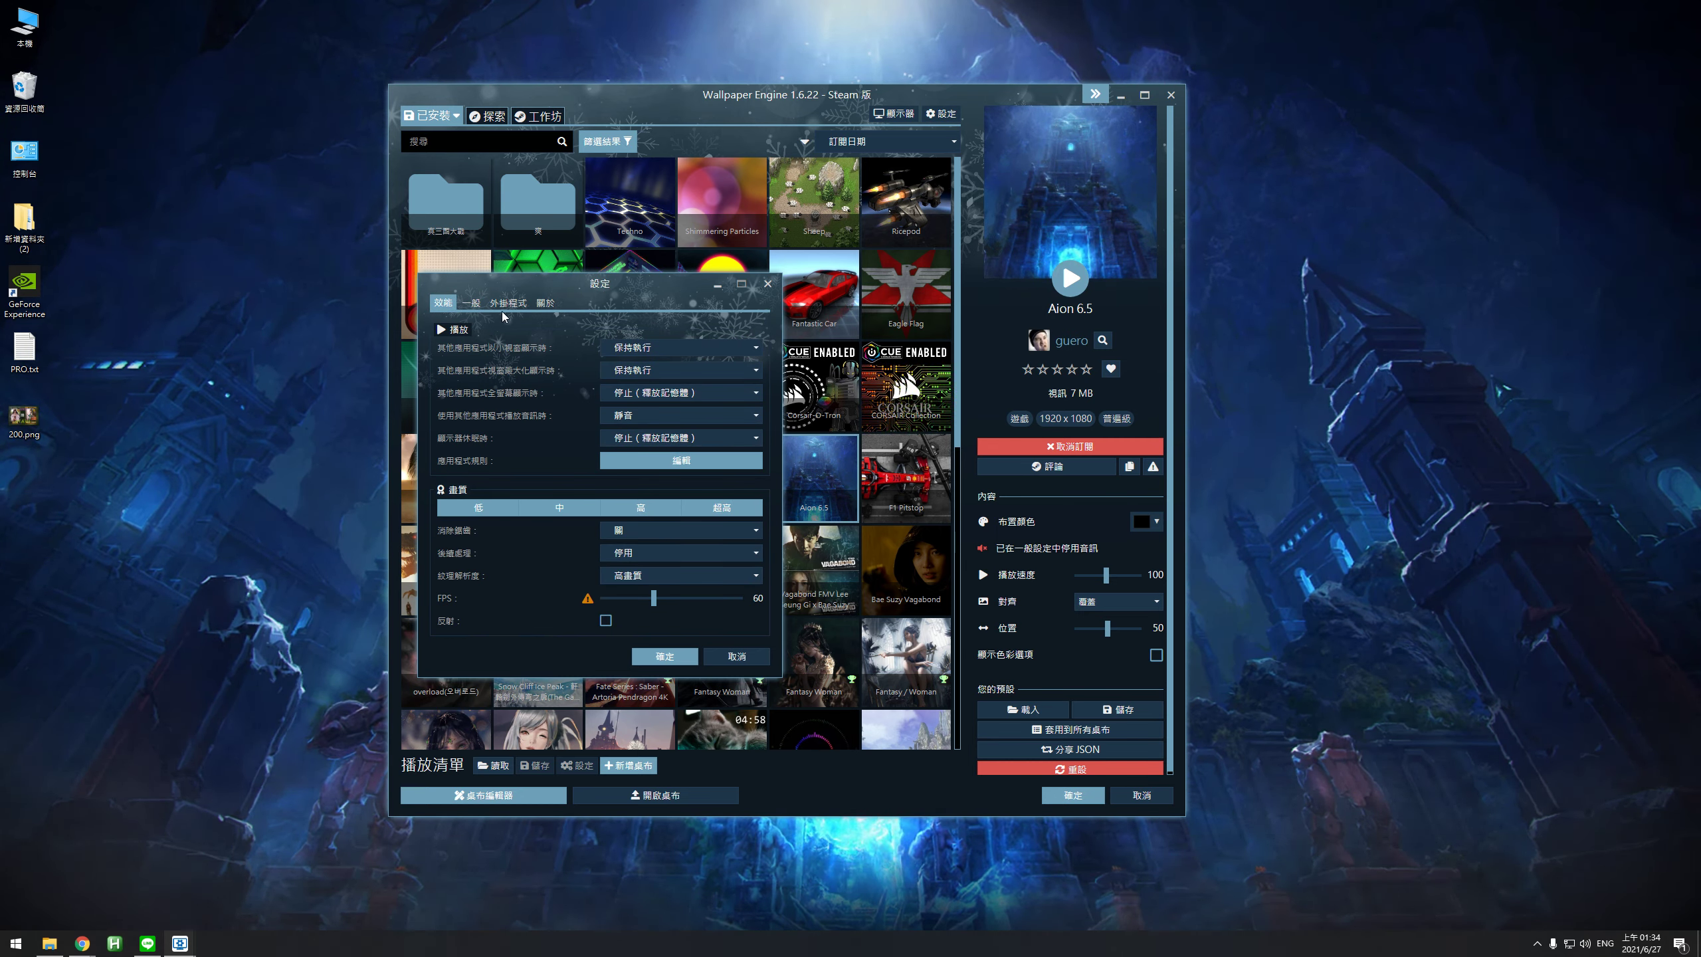
pyautogui.click(472, 303)
pyautogui.scroll(5, 520, 405)
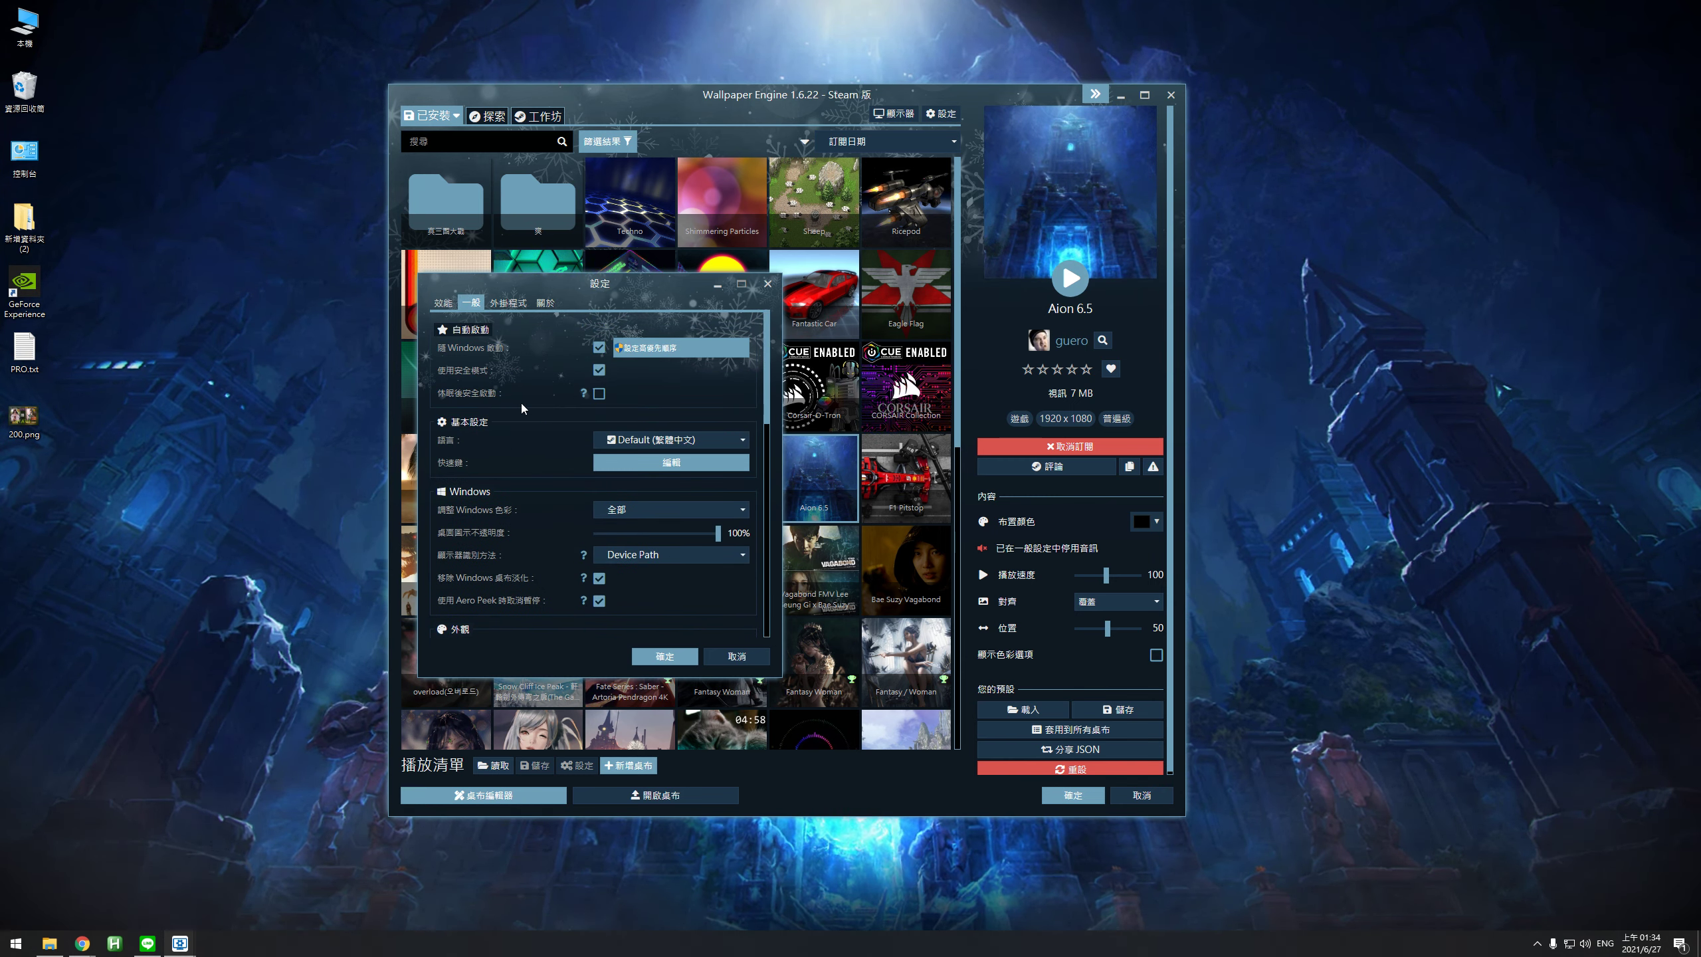
pyautogui.scroll(-5, 523, 408)
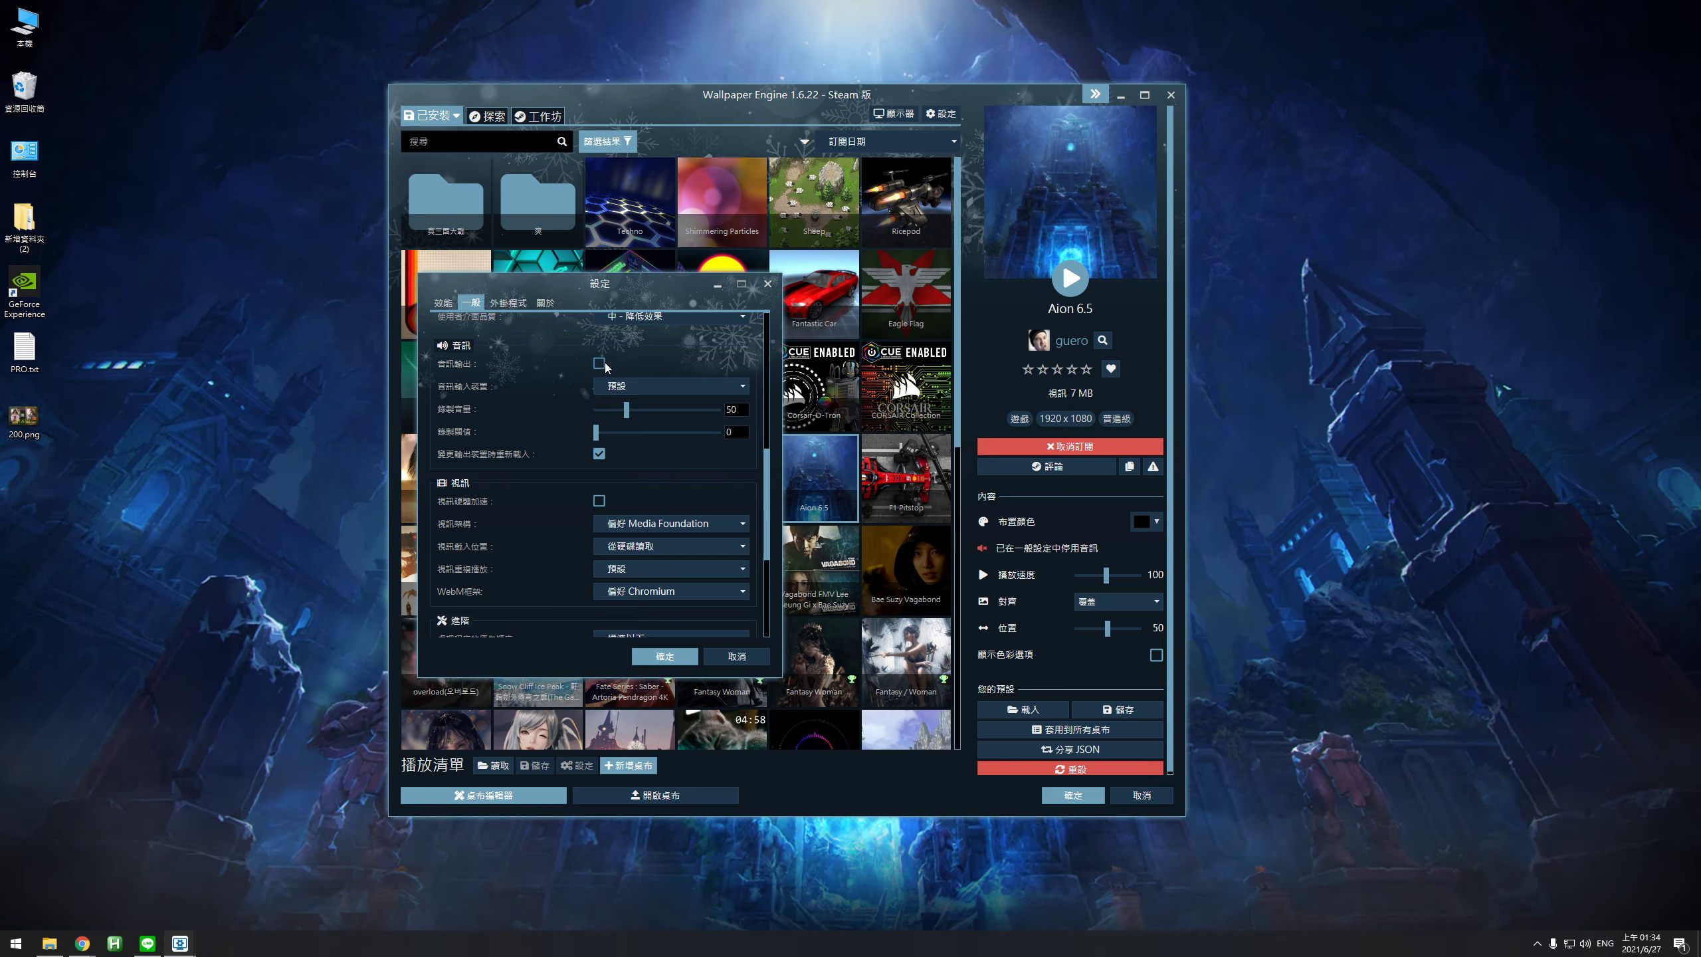
pyautogui.click(600, 364)
pyautogui.click(665, 656)
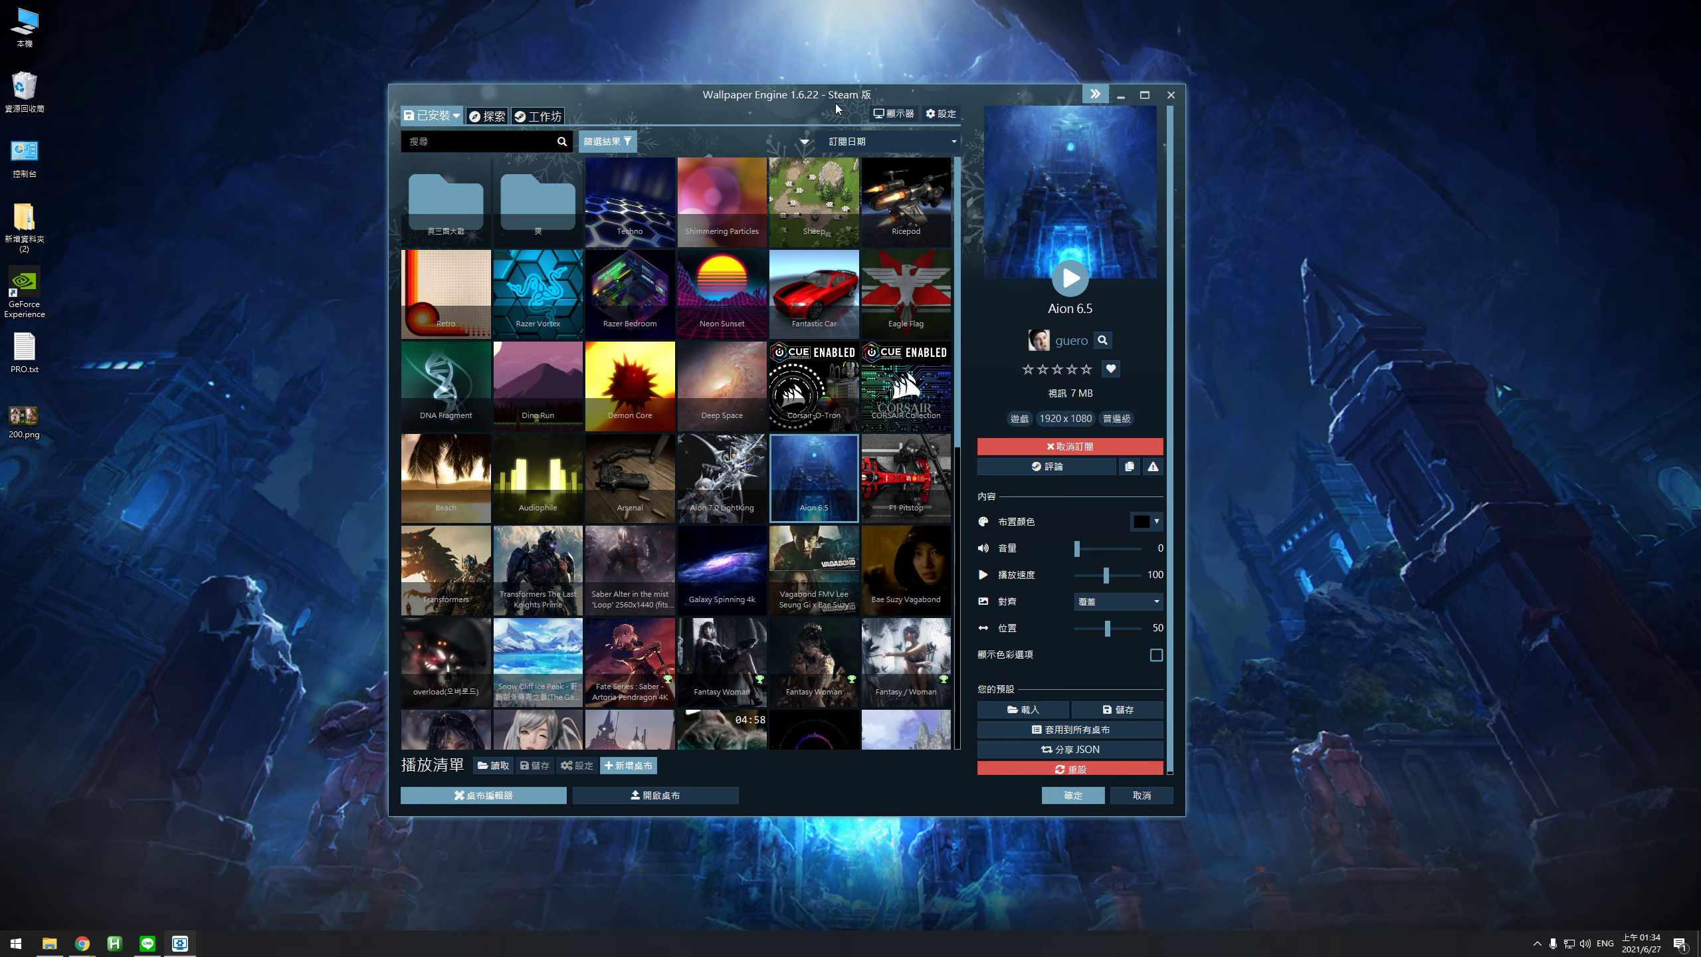
# Demonstrate the Aion 6.5 wallpaper's sound by raising its volume to 46, and return the volume to 0.
pyautogui.moveTo(832, 101); pyautogui.dragTo(547, 123)
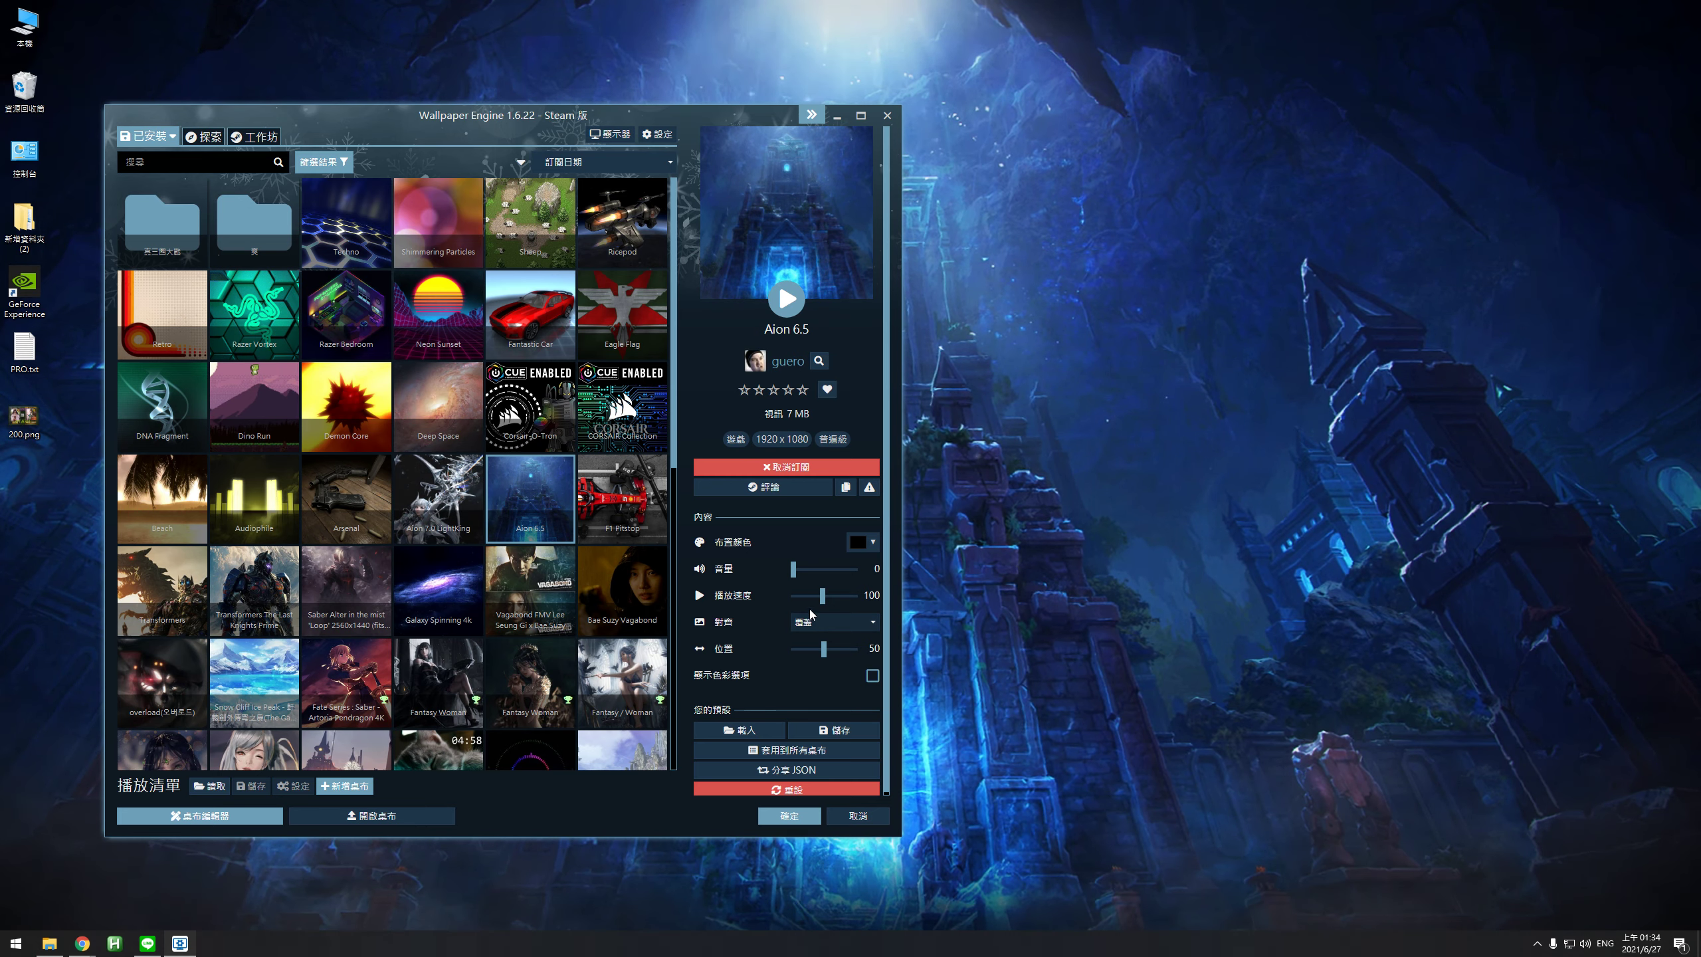
pyautogui.moveTo(816, 569); pyautogui.dragTo(821, 569)
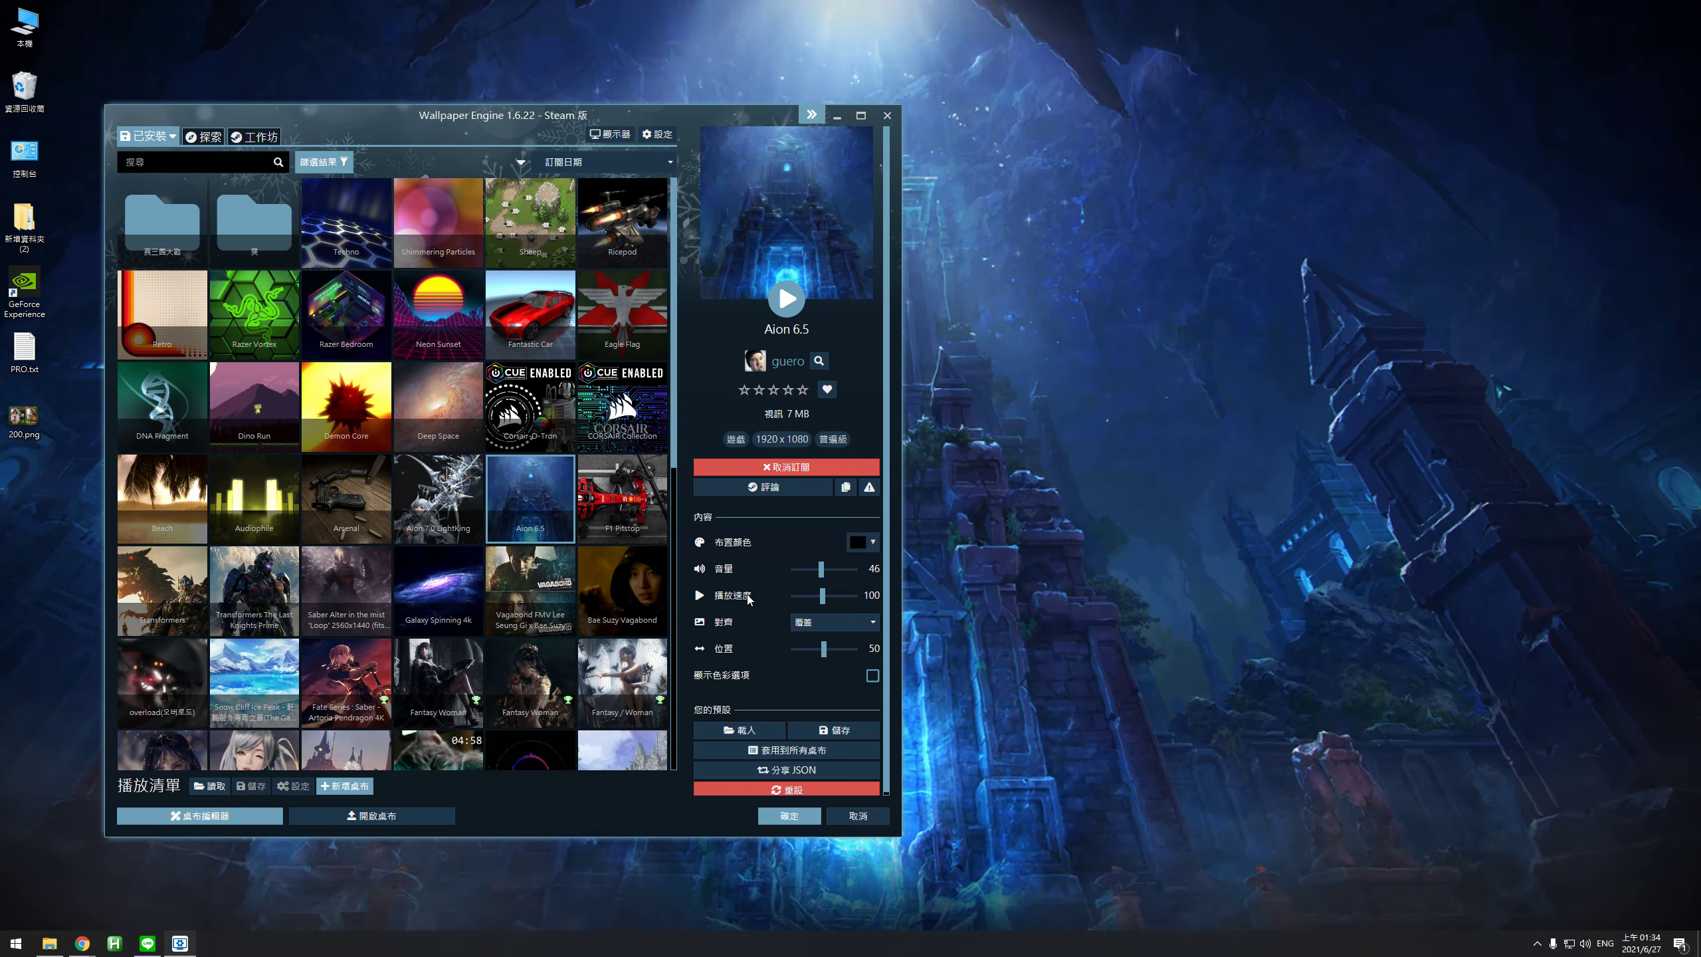
pyautogui.moveTo(535, 513)
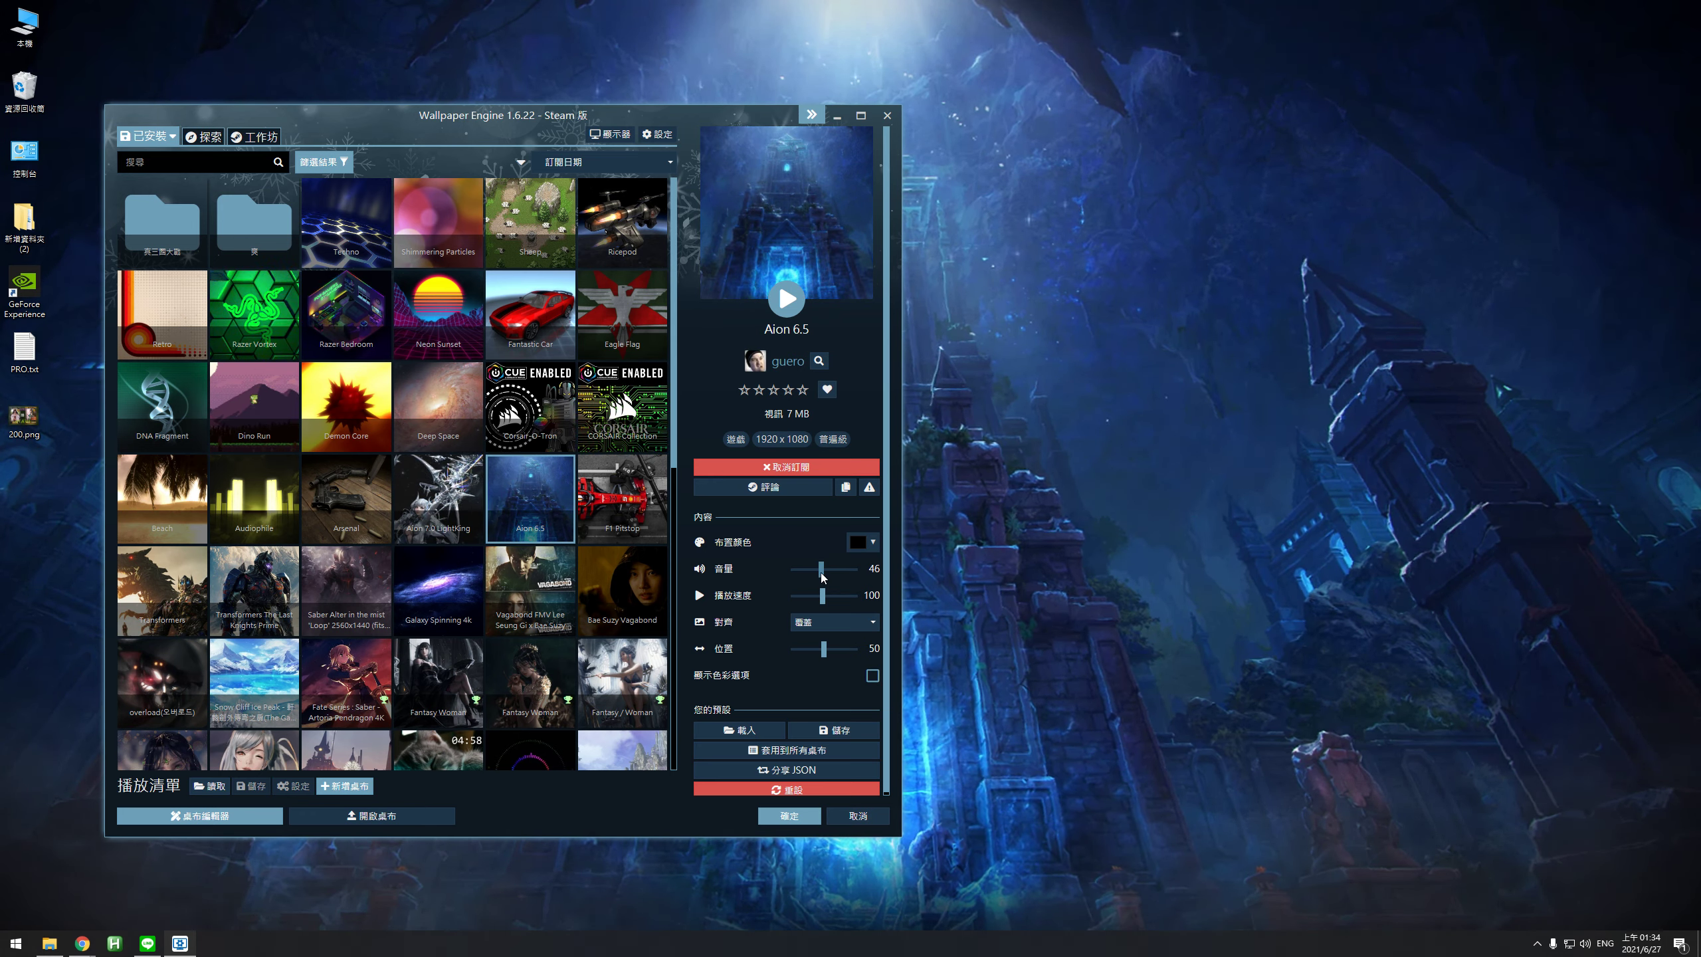
pyautogui.moveTo(821, 569); pyautogui.dragTo(793, 569)
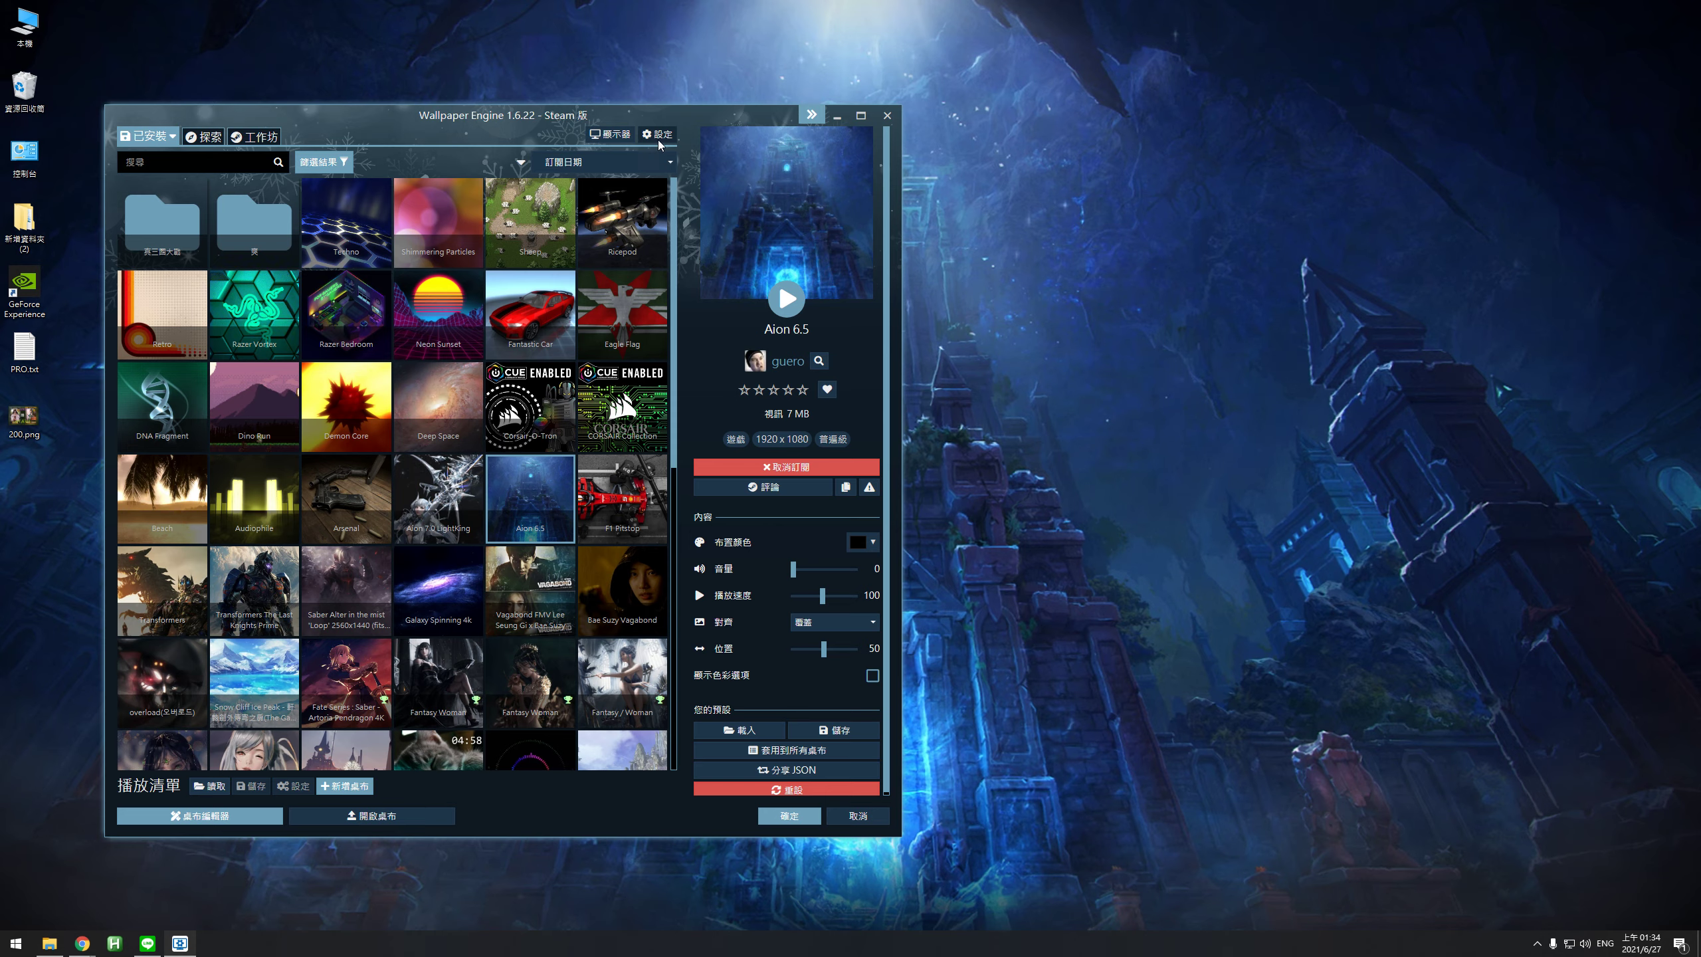
pyautogui.moveTo(658, 136); pyautogui.dragTo(962, 95)
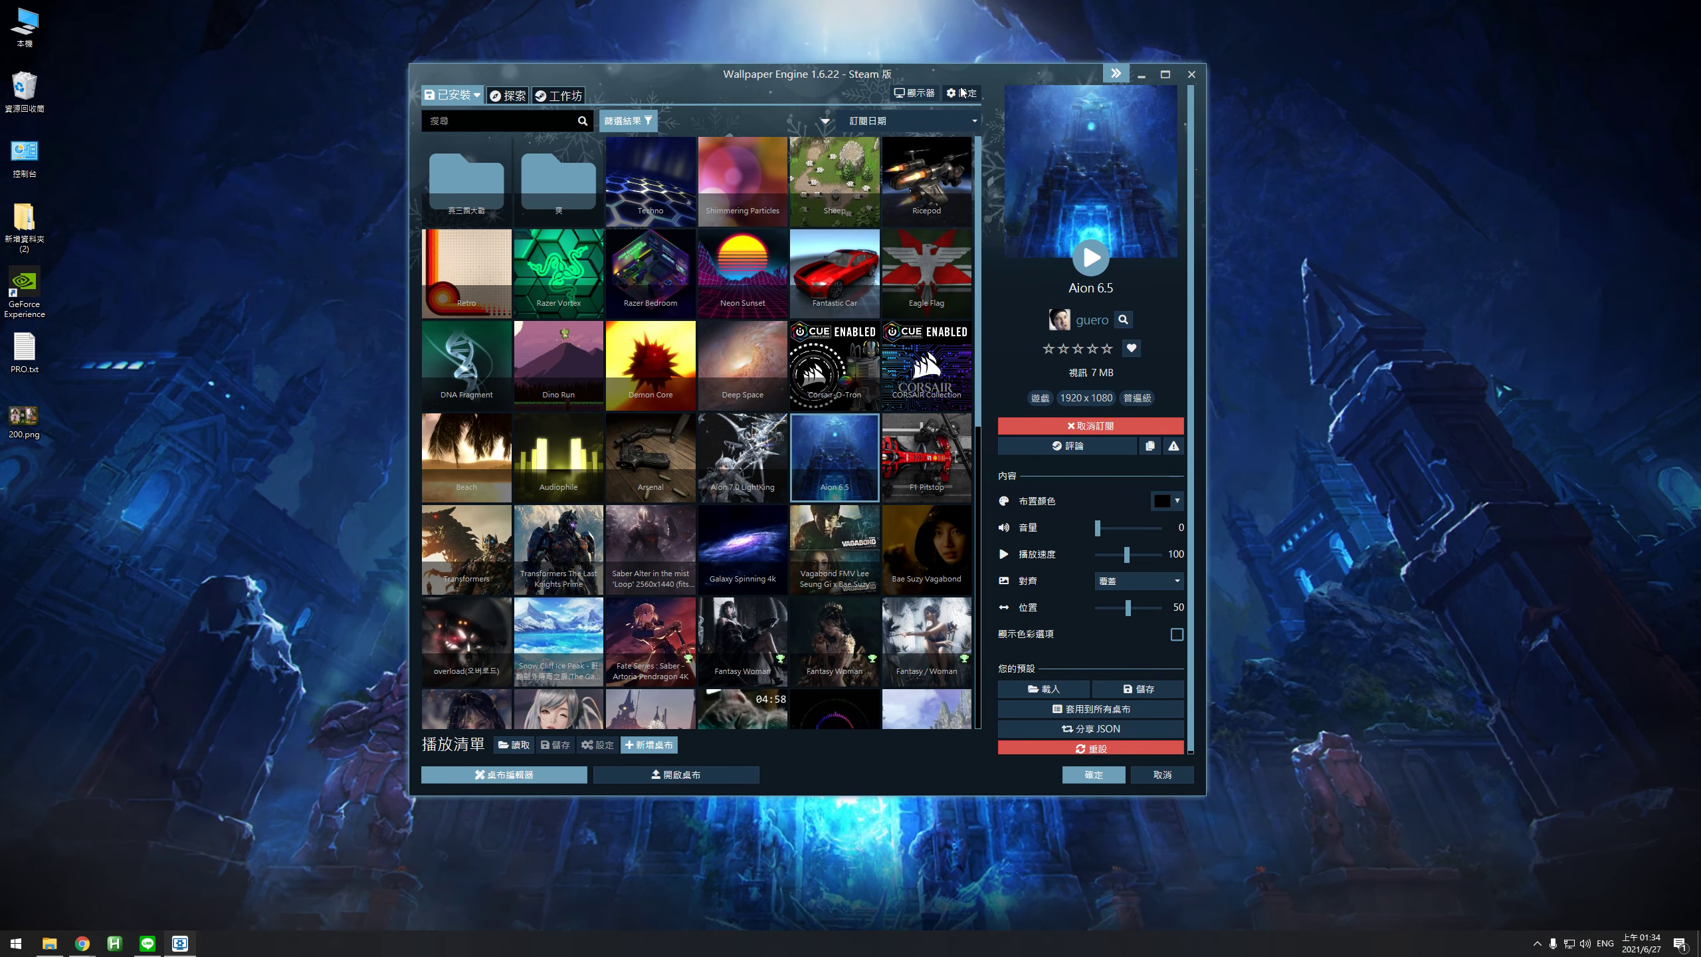
# Turn off 音訊輸出 (audio output) in the general settings and save the change.
pyautogui.click(962, 94)
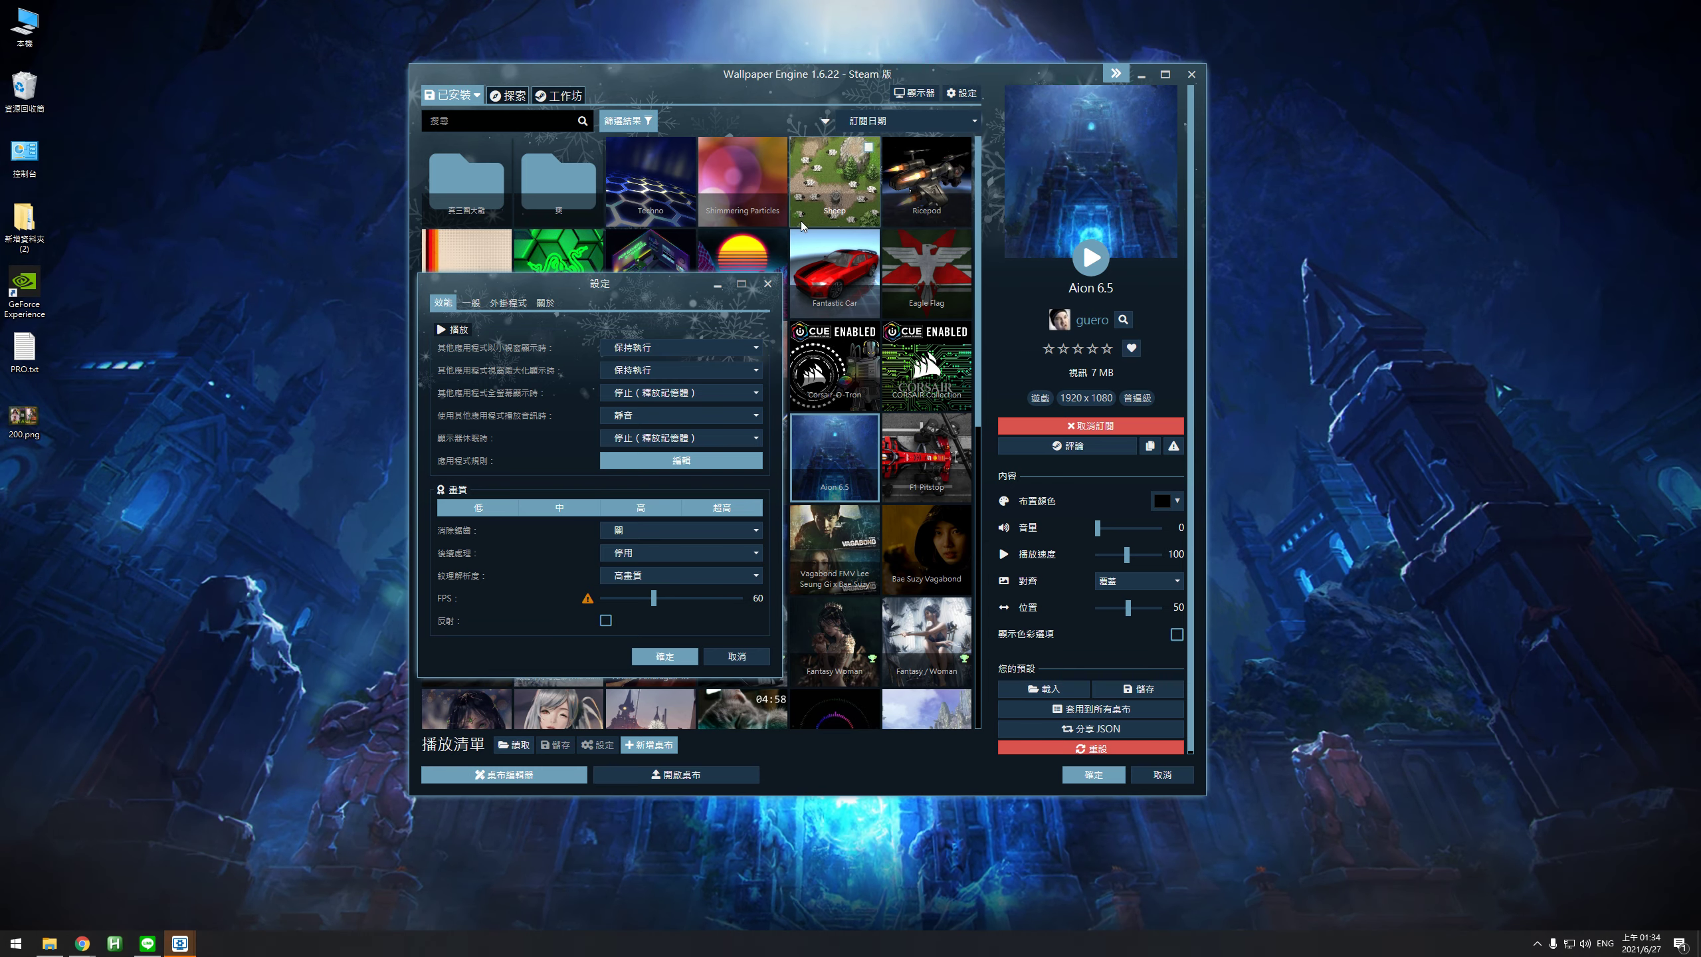
pyautogui.click(768, 284)
pyautogui.click(962, 93)
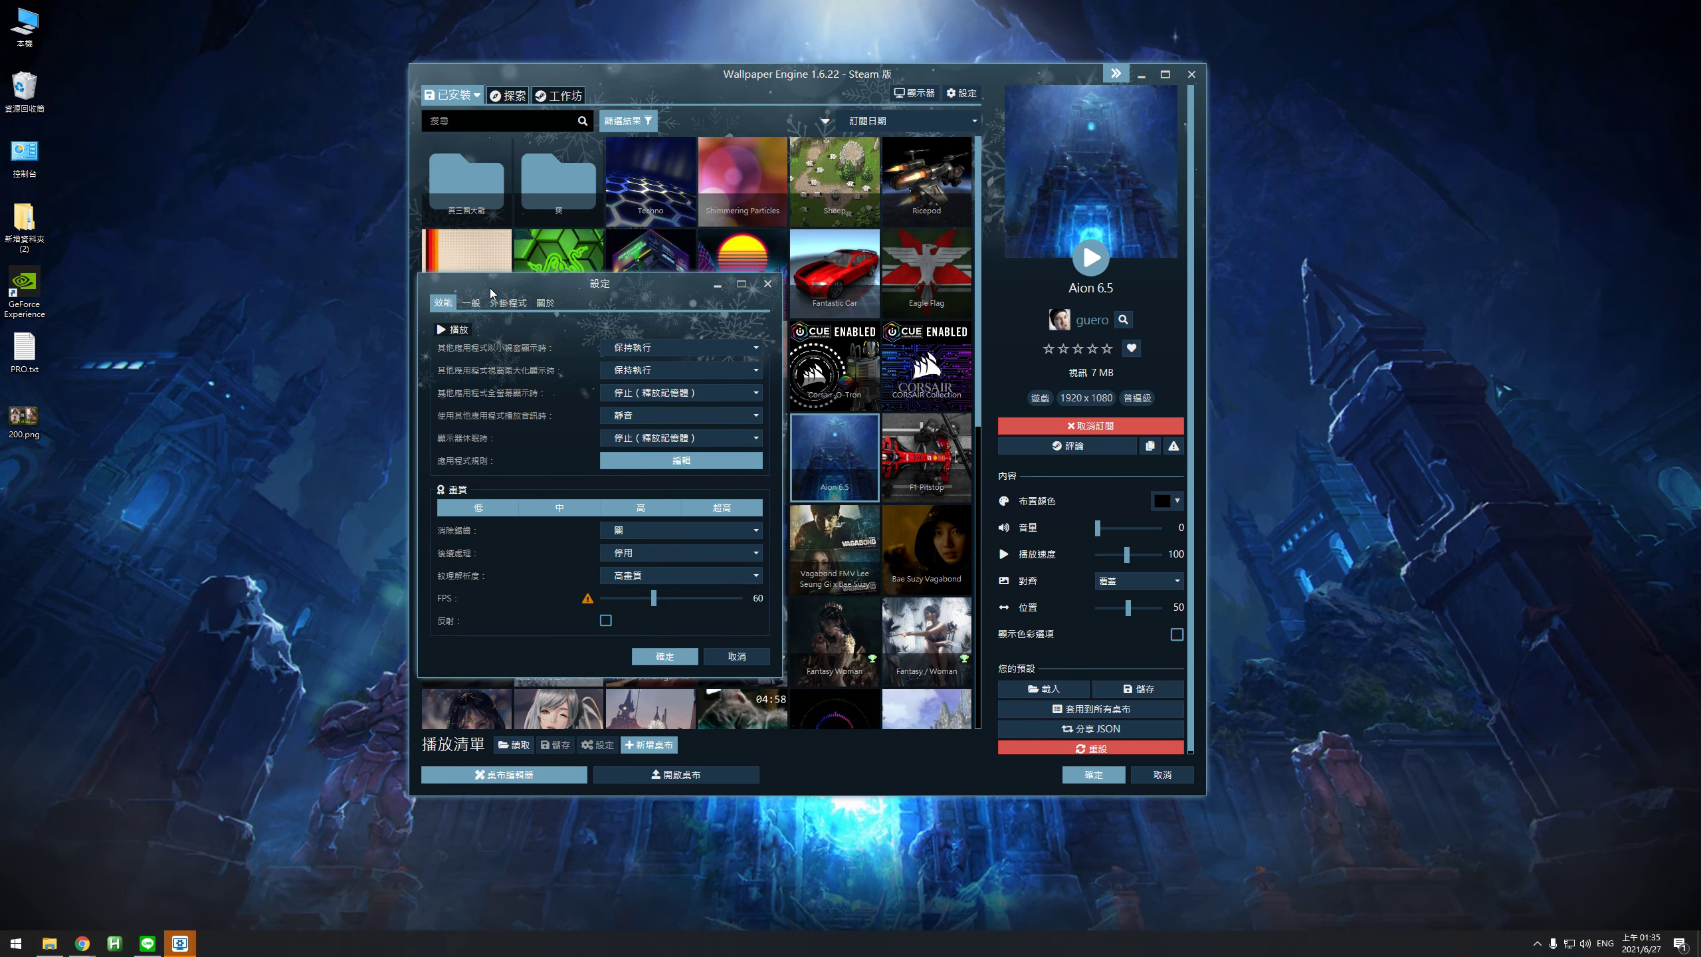
pyautogui.click(472, 302)
pyautogui.scroll(-5, 664, 463)
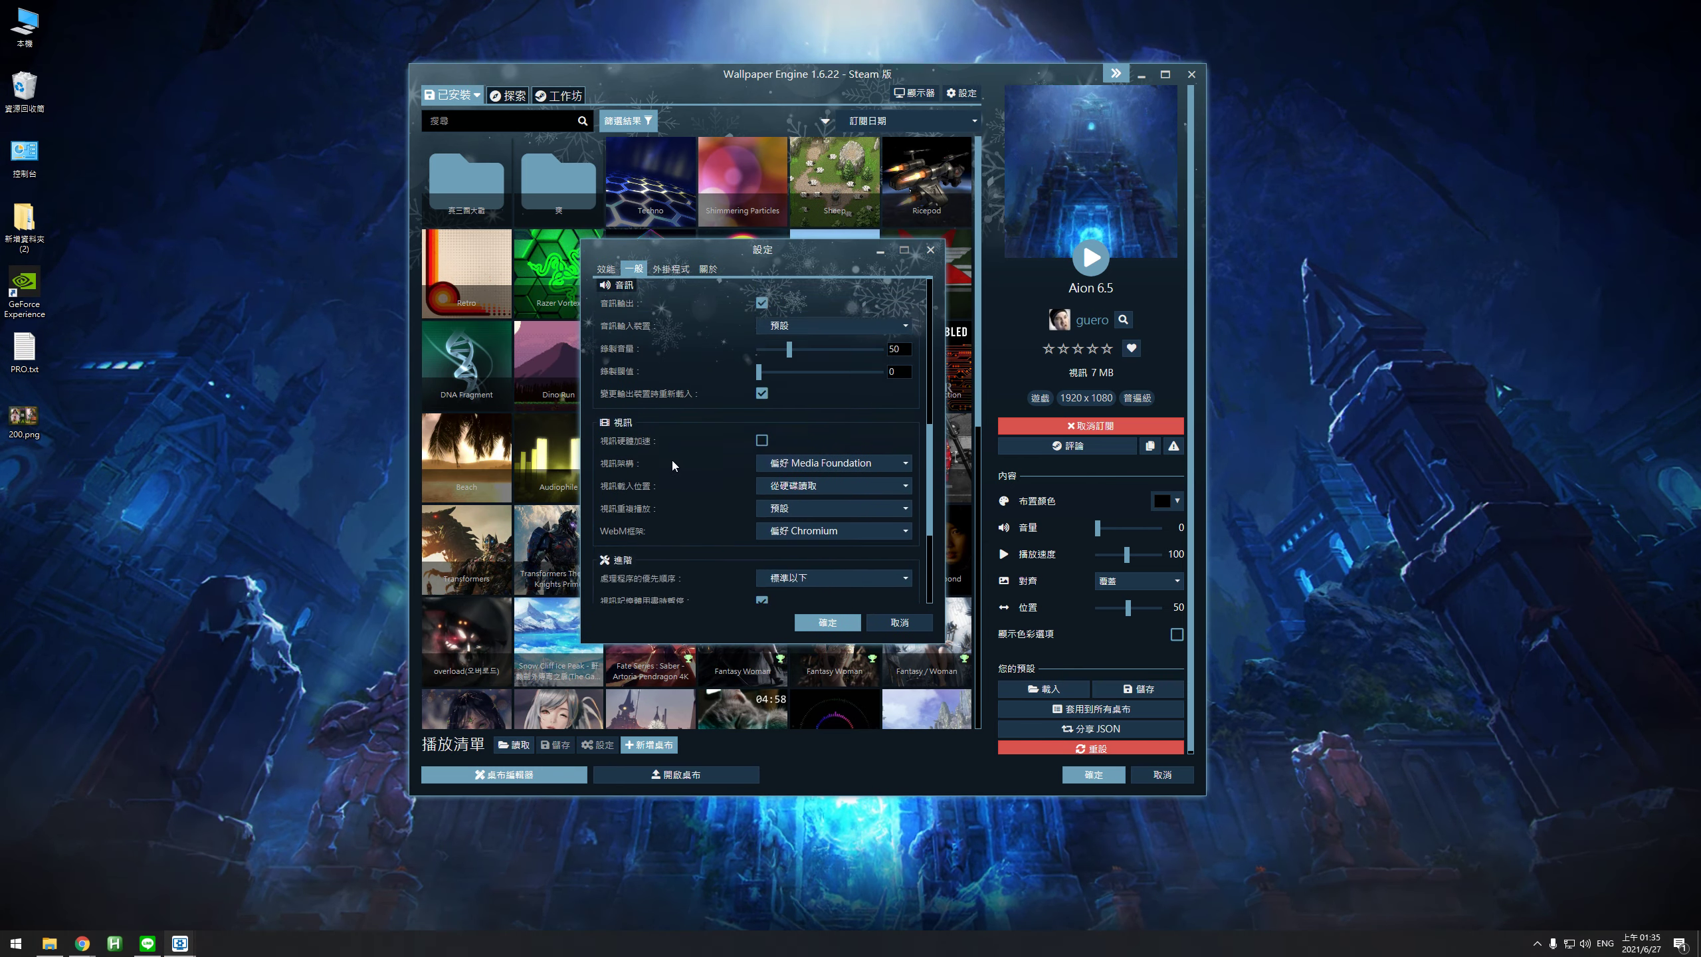
pyautogui.scroll(4, 675, 461)
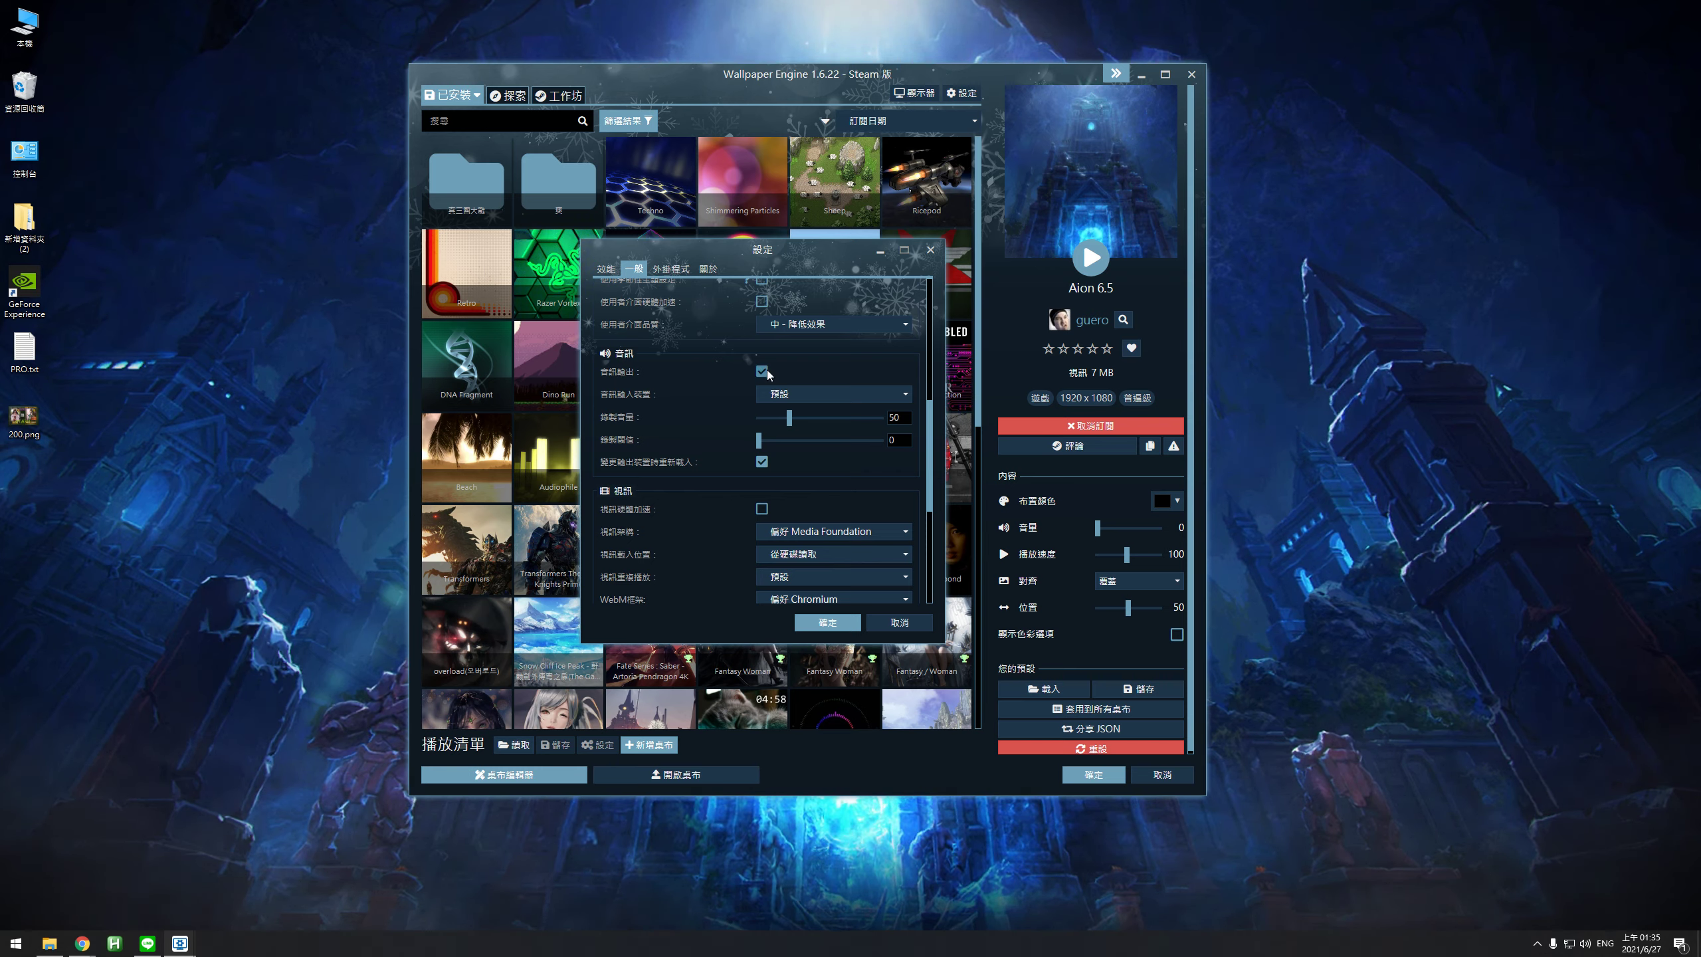
pyautogui.click(830, 622)
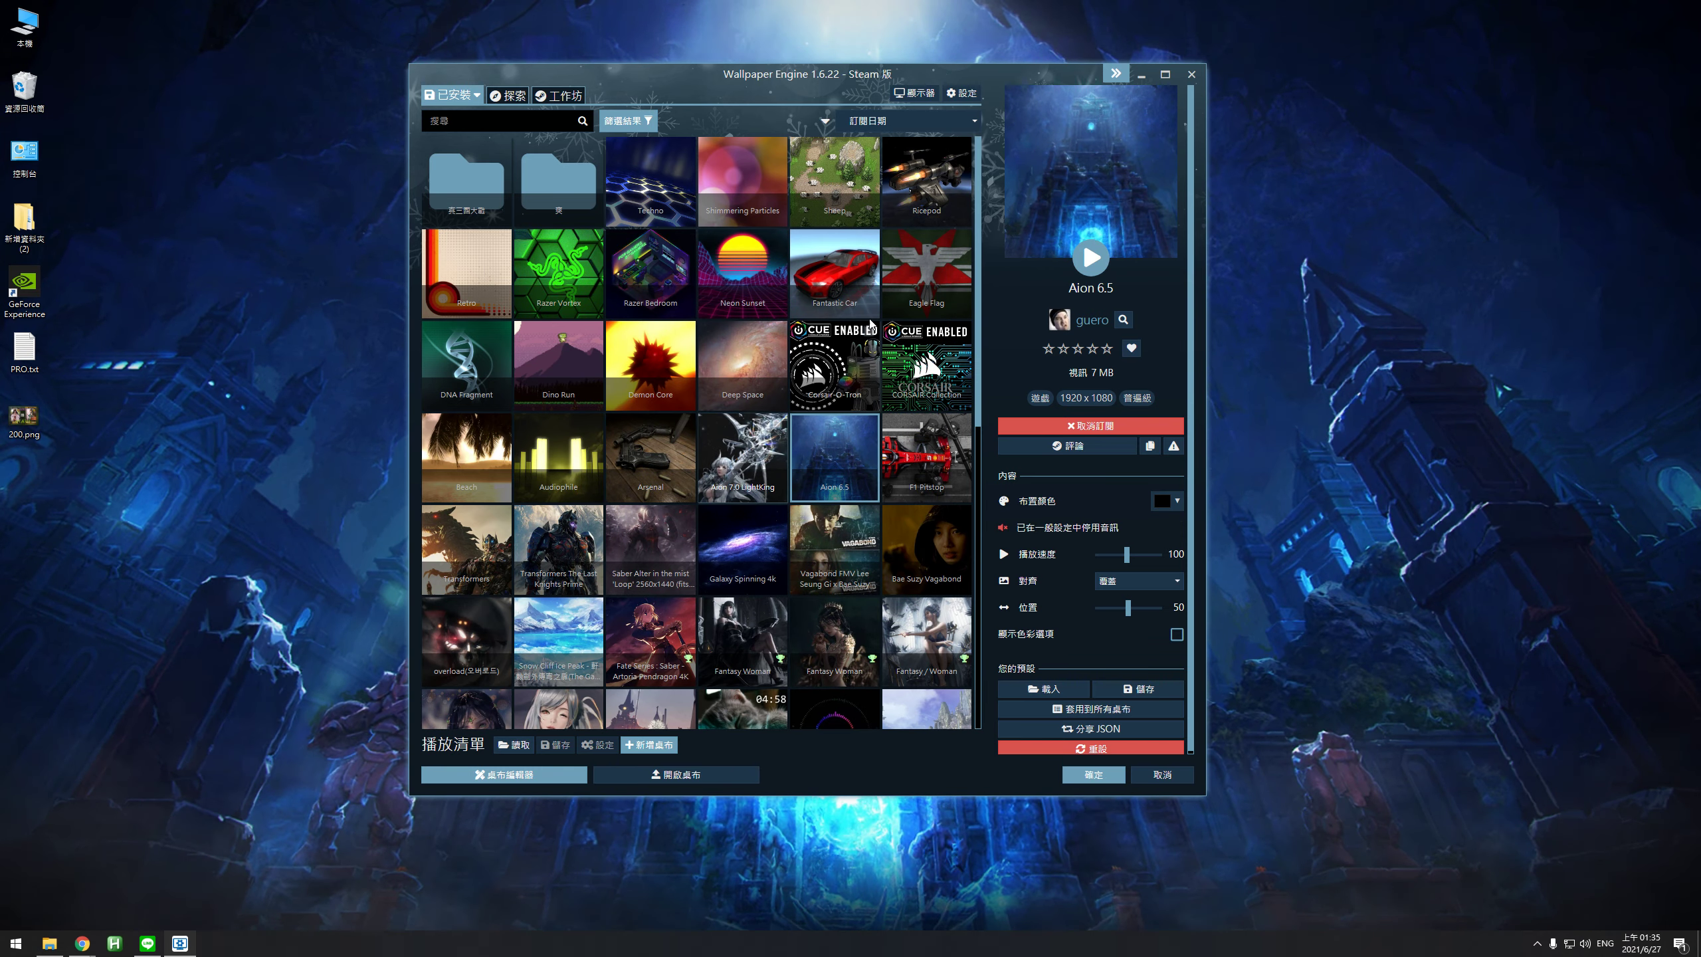
# Open the 真三國大戰 folder to view its wallpapers, and return to the top level of the installed list.
pyautogui.moveTo(947, 84); pyautogui.dragTo(823, 79)
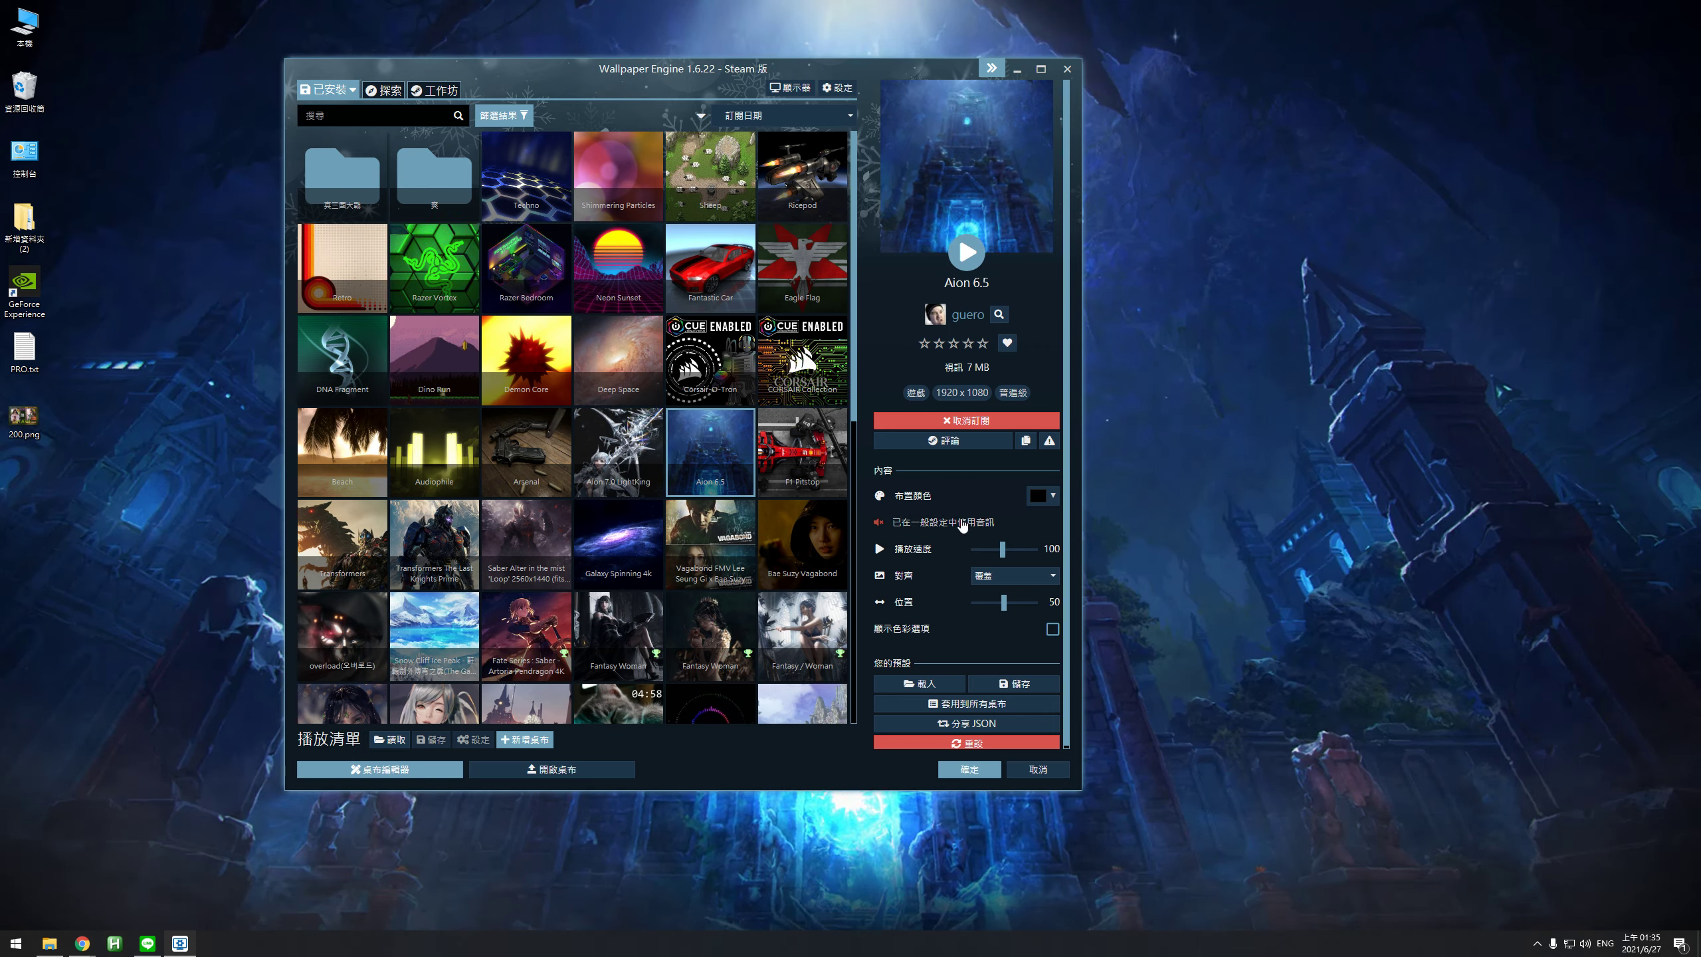
pyautogui.click(339, 161)
pyautogui.click(352, 91)
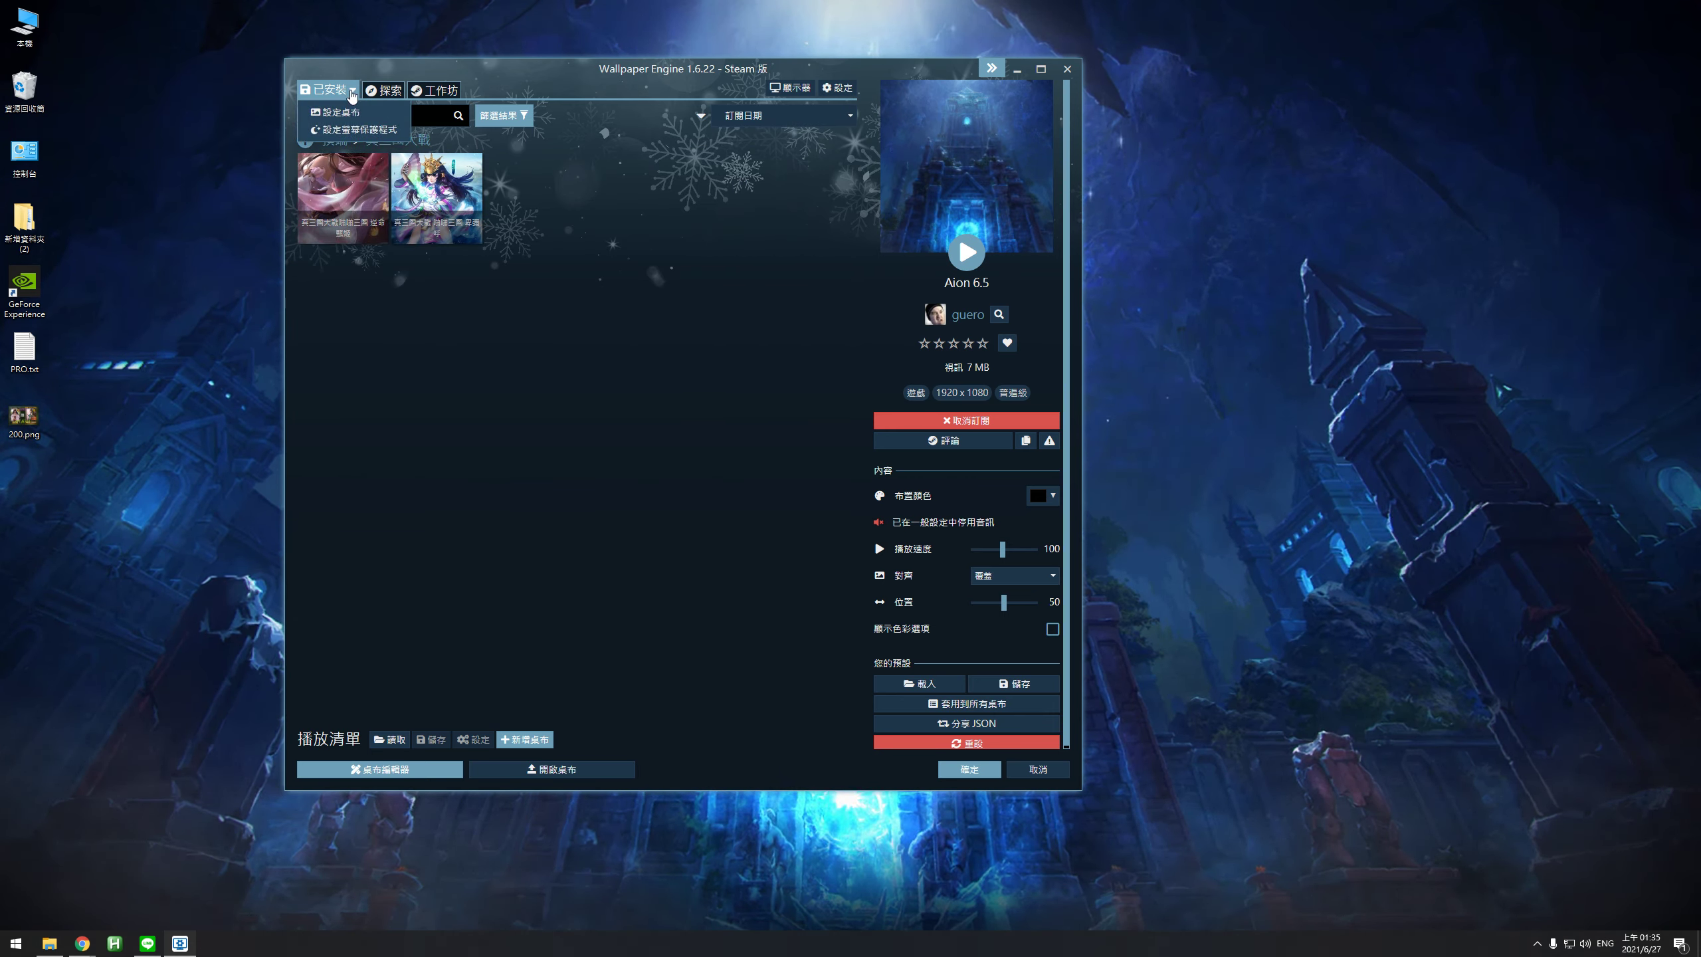
pyautogui.click(337, 142)
# Create a folder named 新資料夾 among the installed wallpapers and move Techno and Shimmering Particles into it.
pyautogui.scroll(-5, 512, 670)
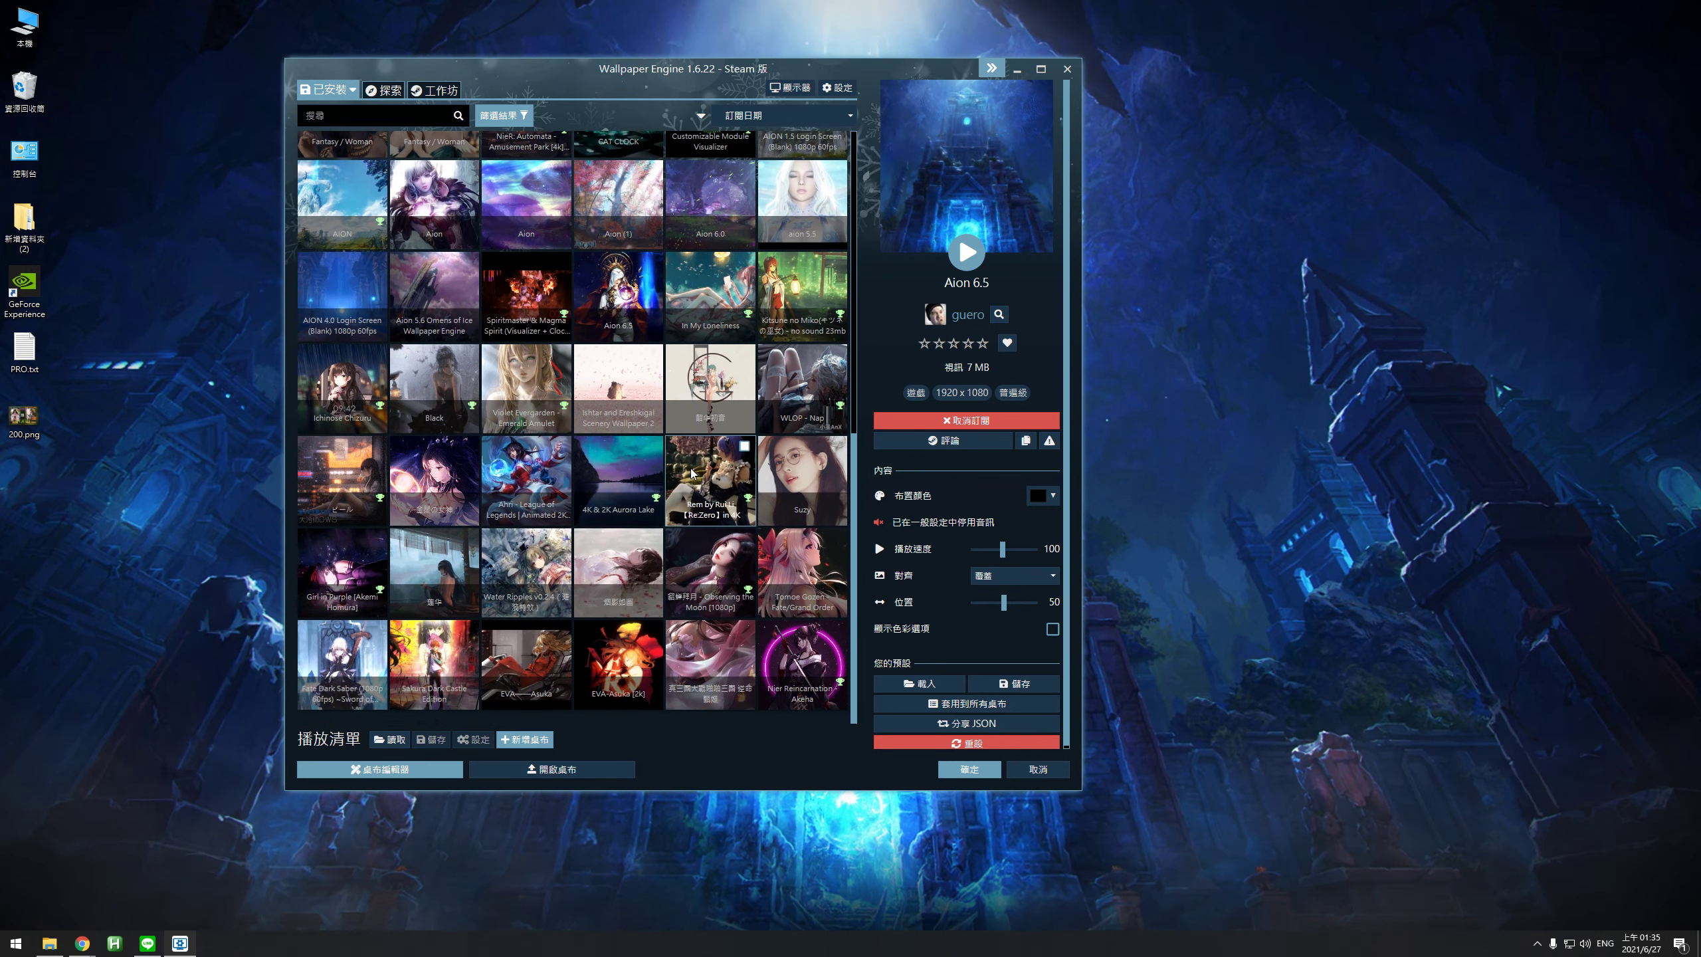
pyautogui.scroll(5, 747, 274)
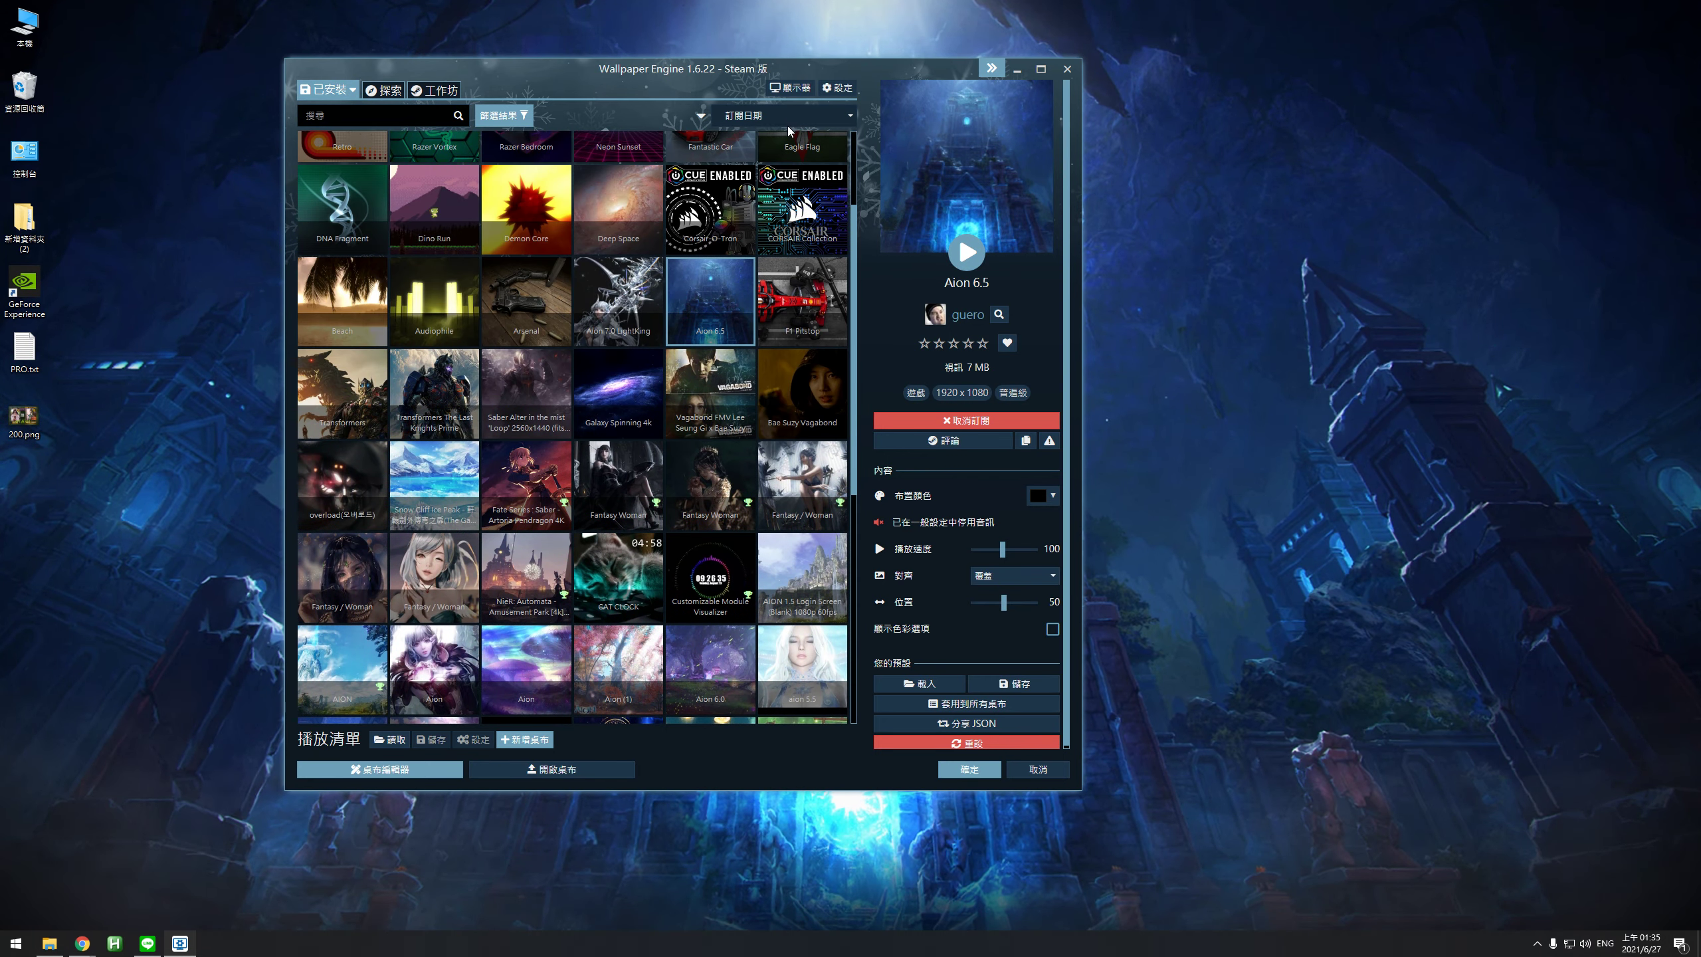
pyautogui.scroll(-5, 747, 274)
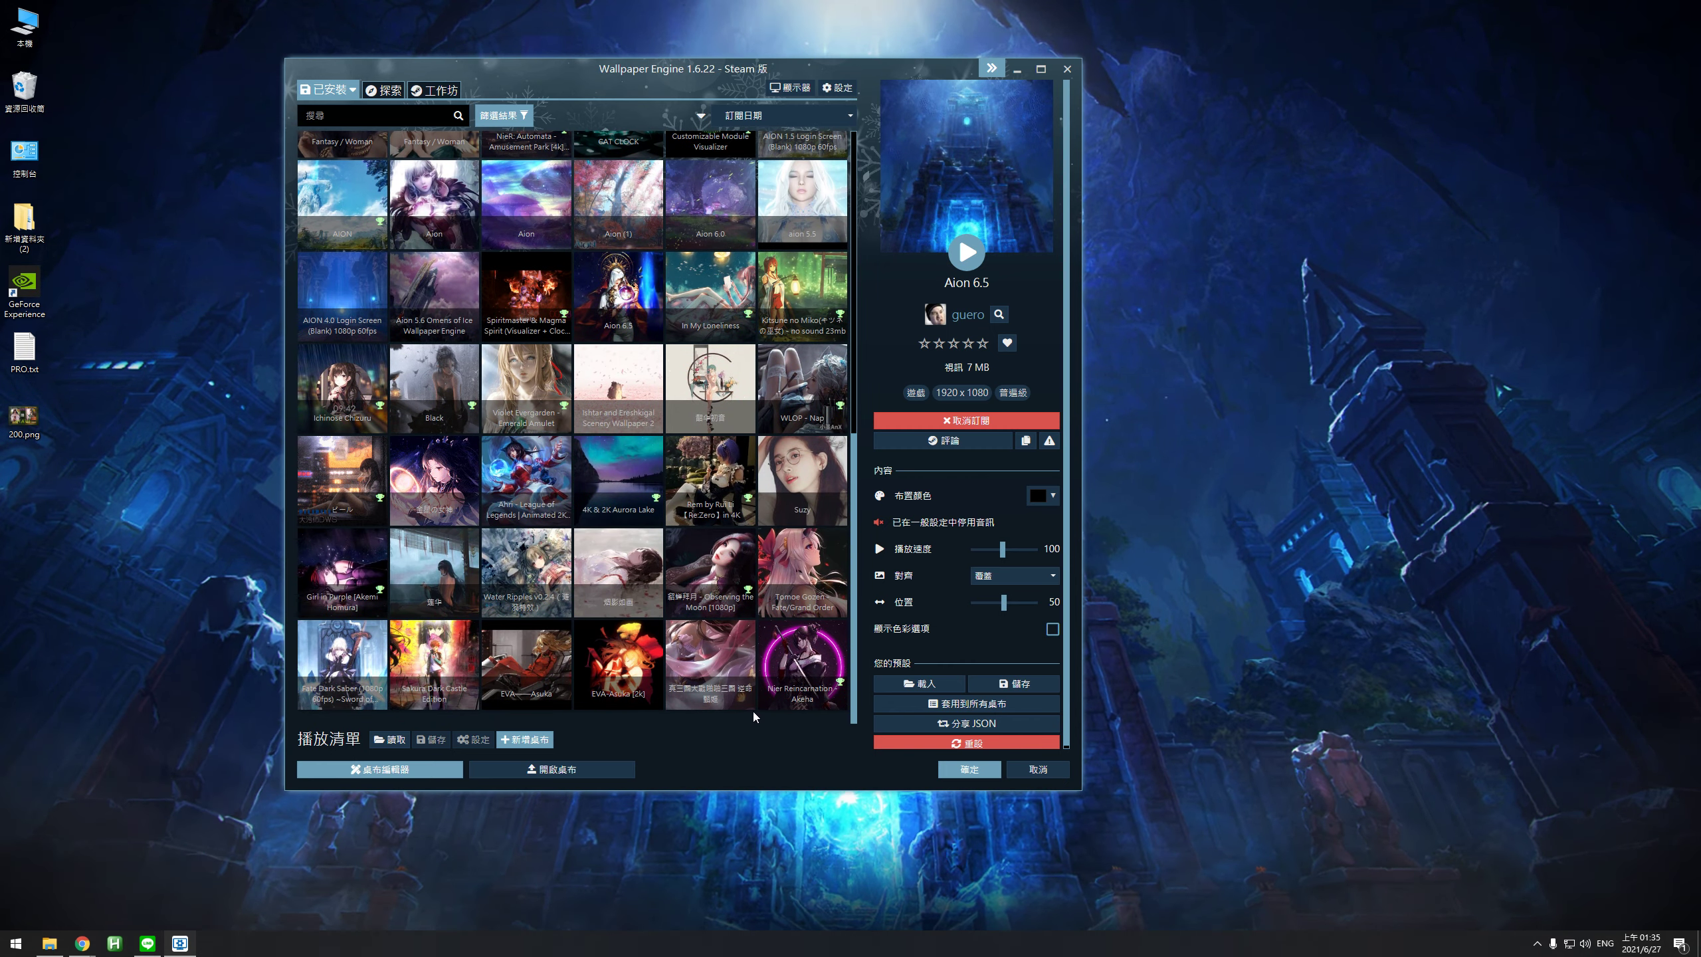
pyautogui.rightClick(752, 712)
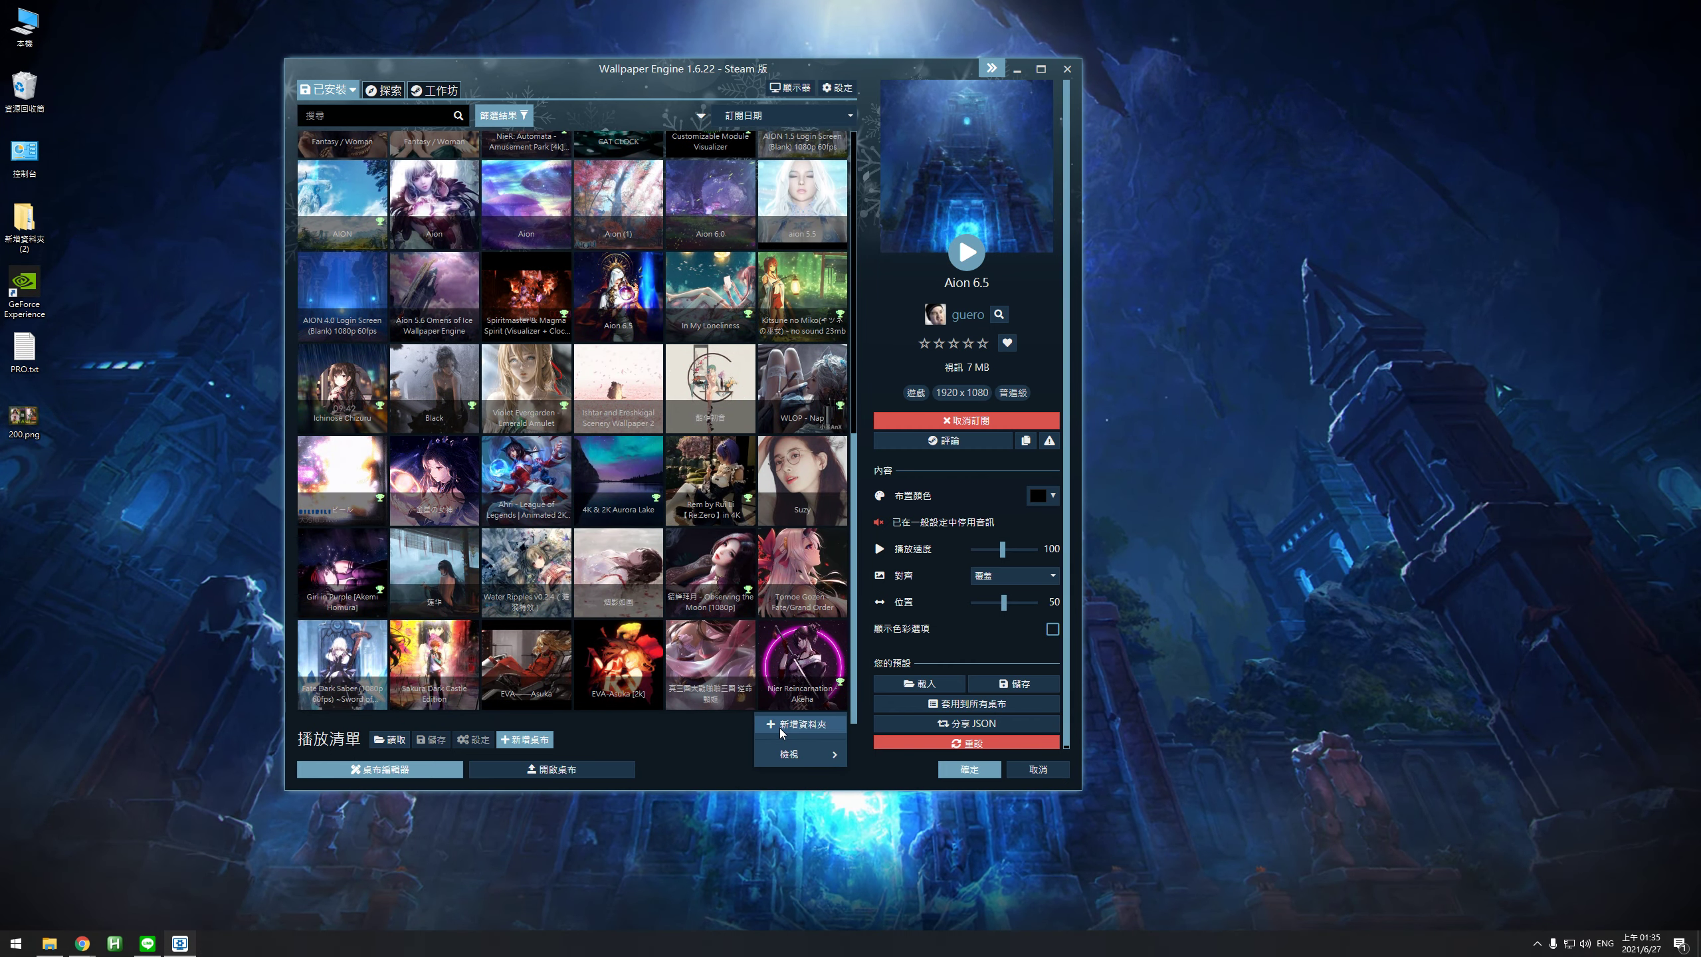
pyautogui.click(779, 728)
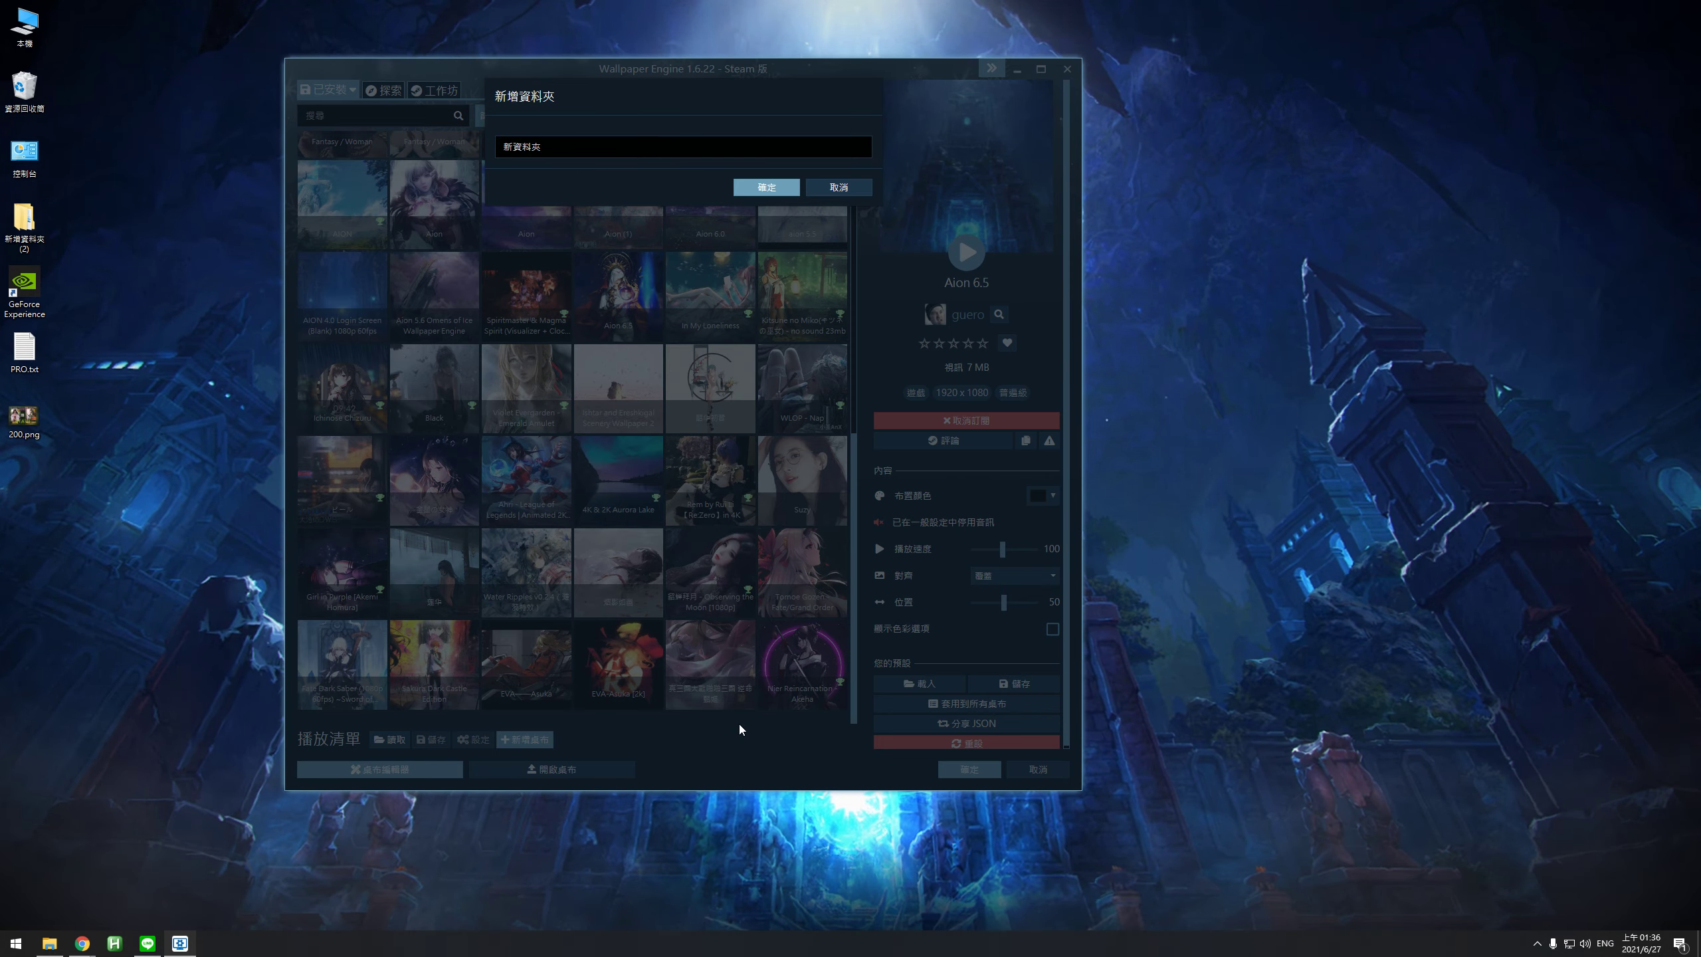
pyautogui.click(767, 187)
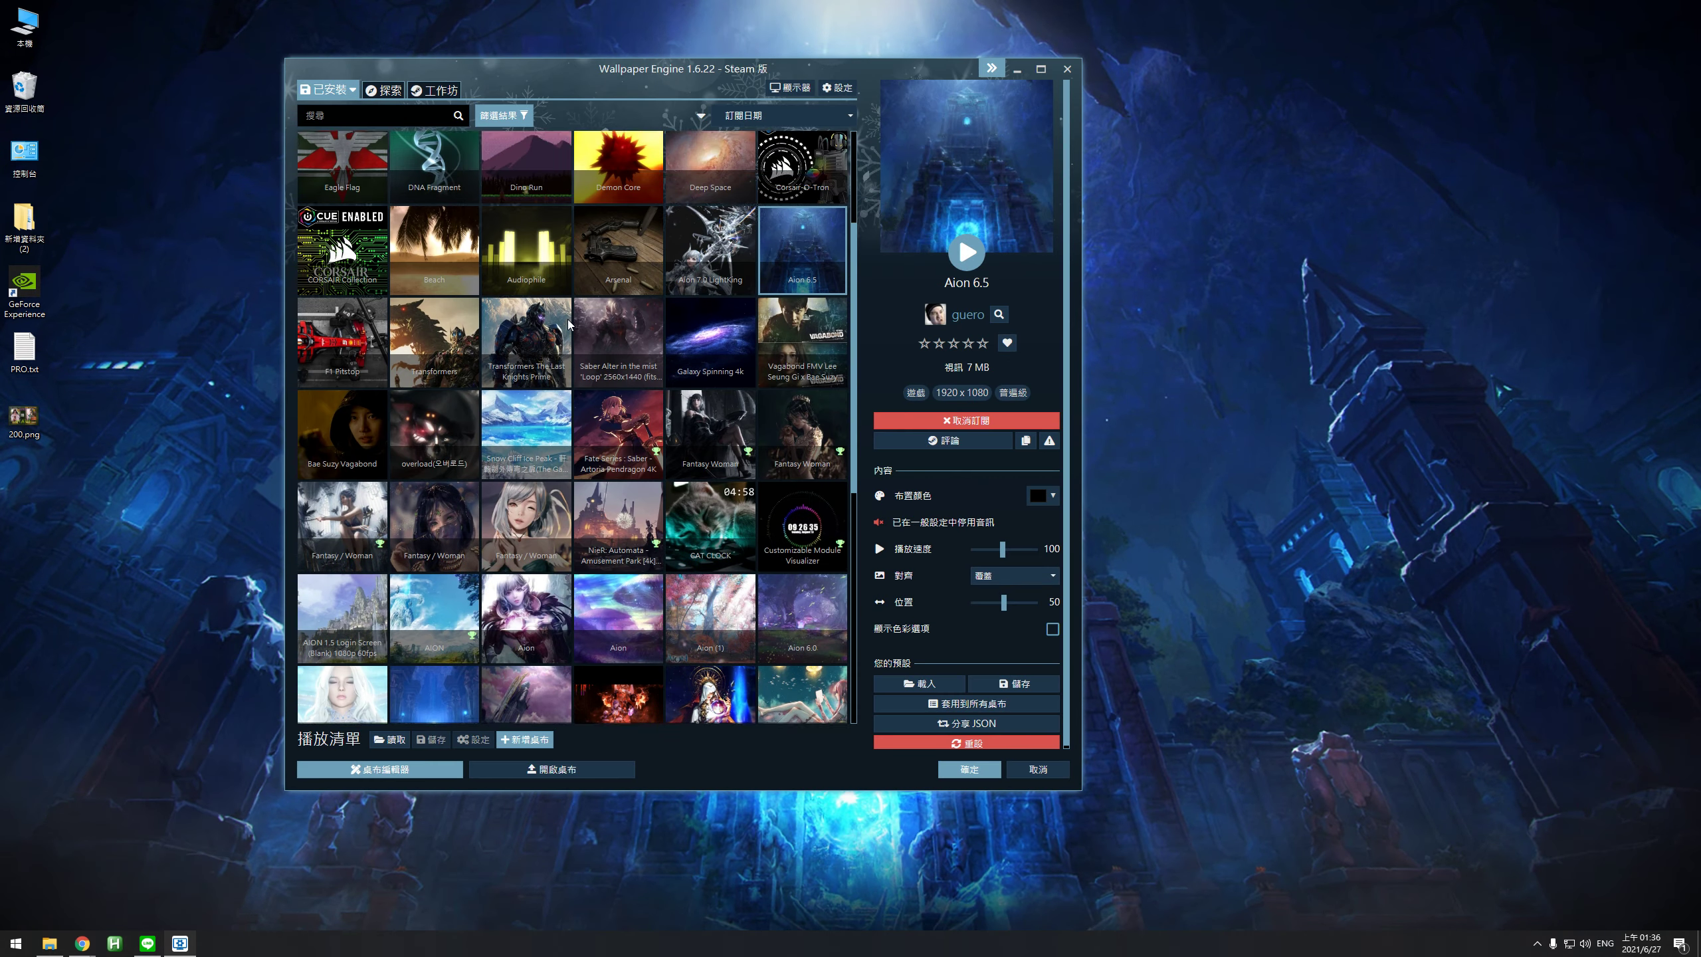
pyautogui.moveTo(580, 141); pyautogui.dragTo(536, 180)
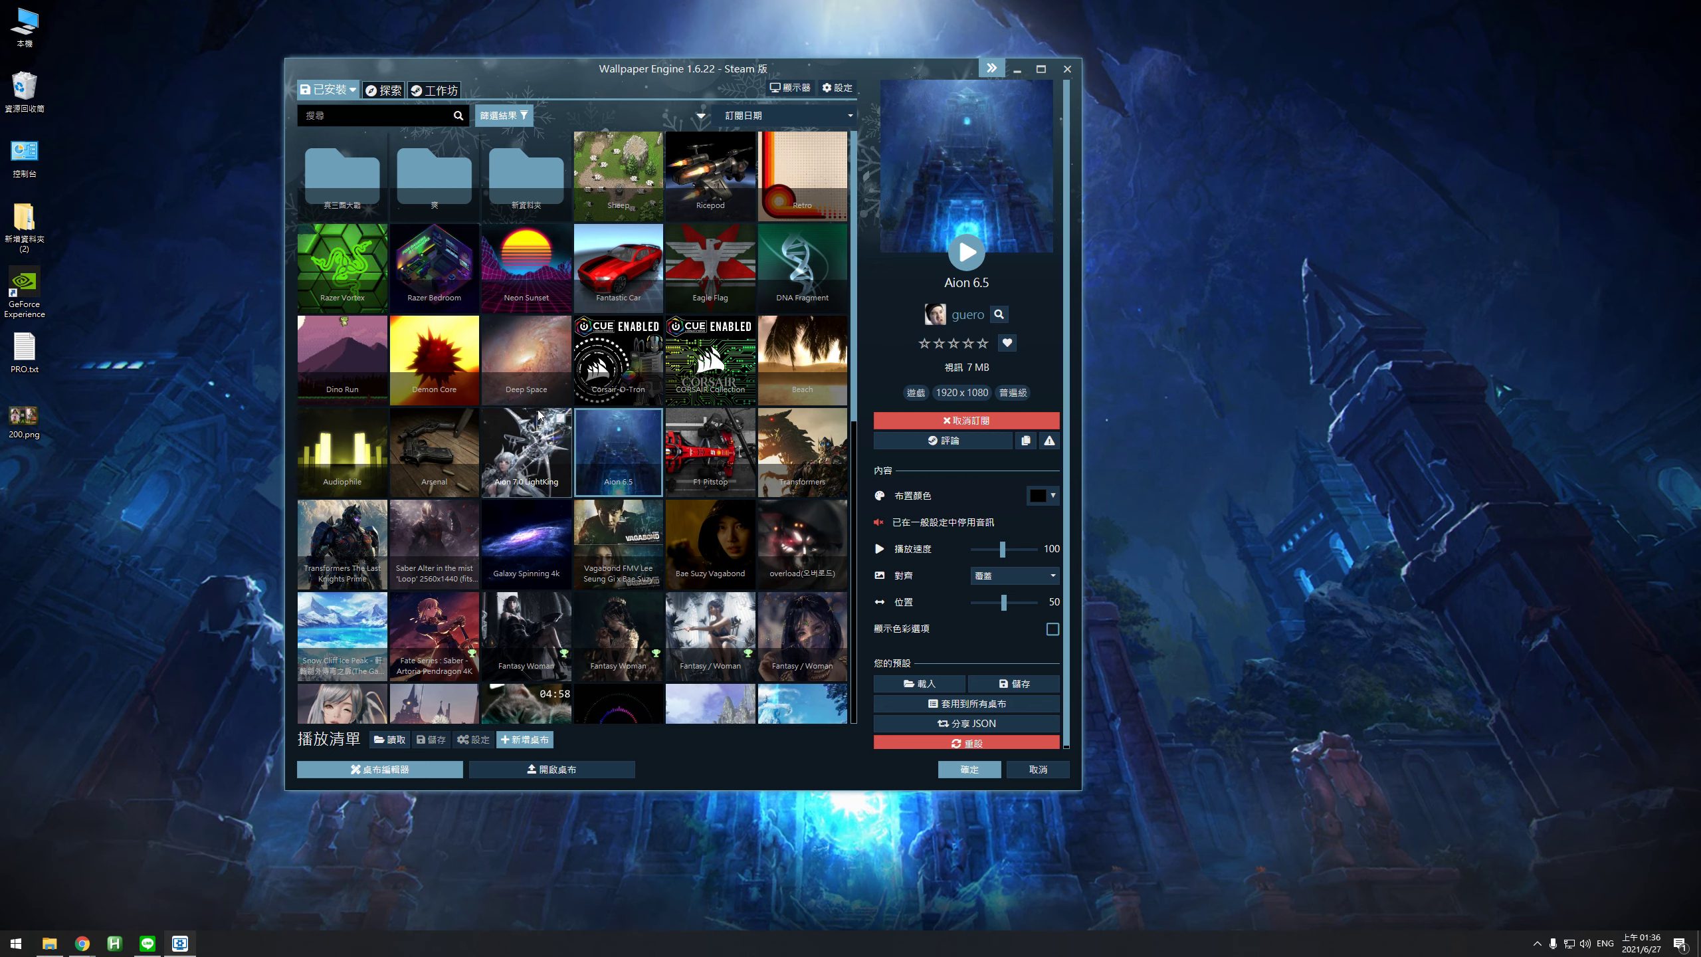
pyautogui.moveTo(540, 416); pyautogui.dragTo(635, 169)
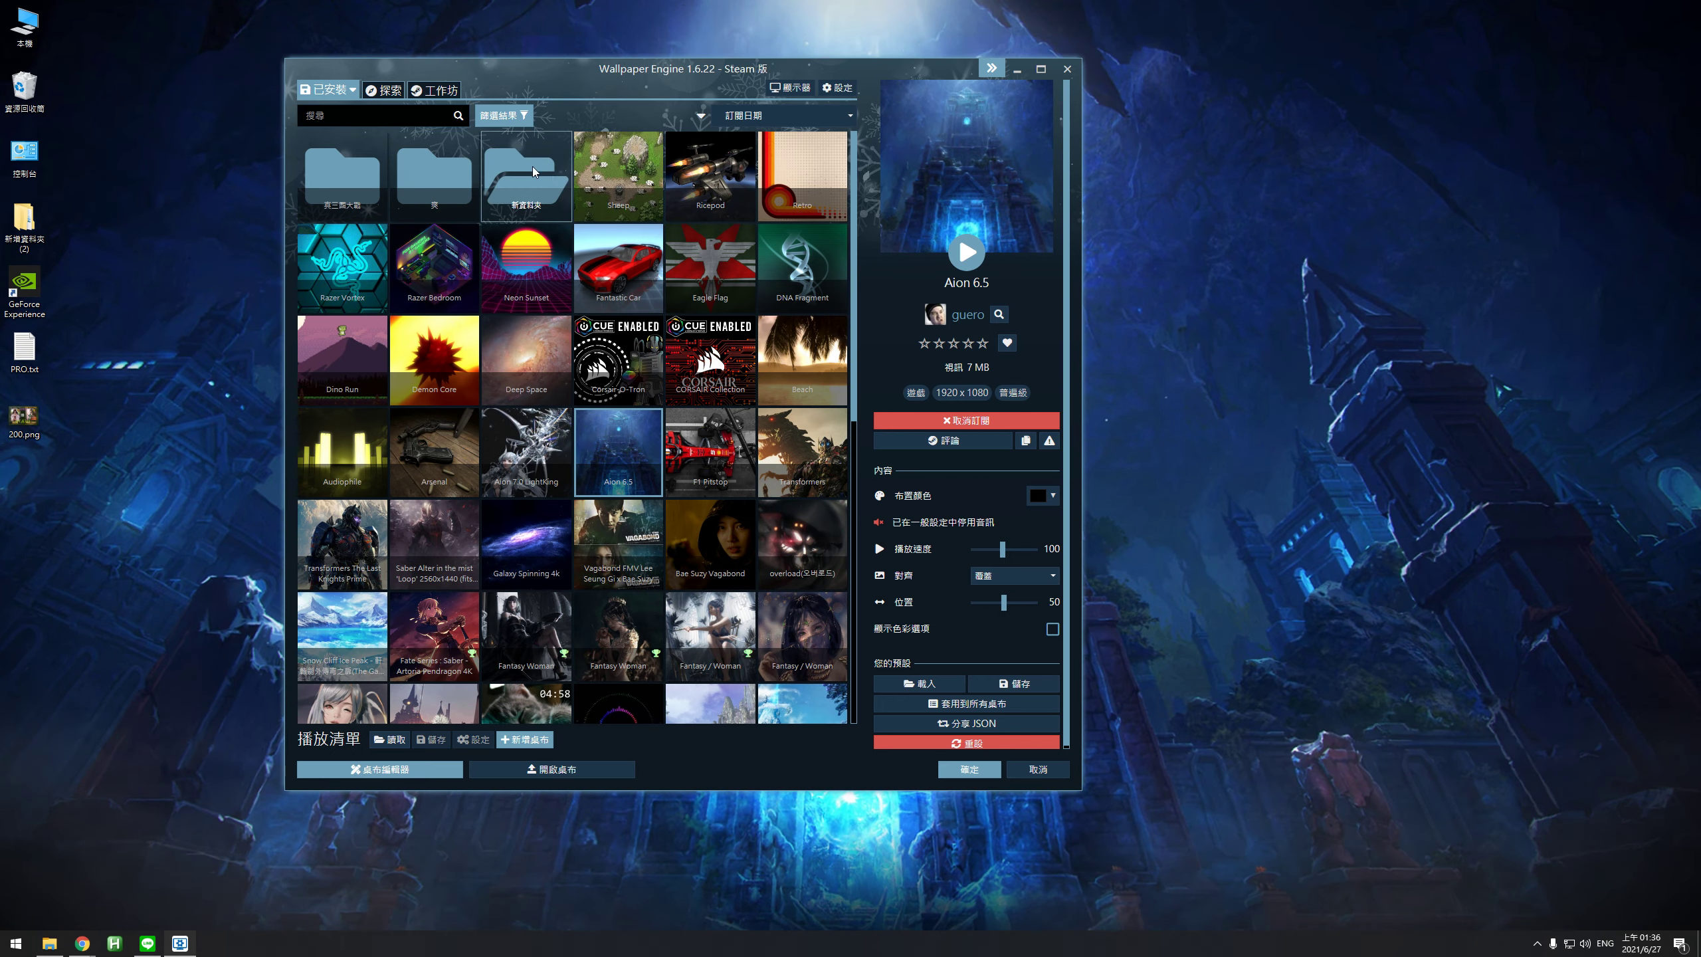
# Apply the 真三國大戰啪啪三國 逆命甄姬 wallpaper from the 真三國大戰 folder.
pyautogui.click(353, 179)
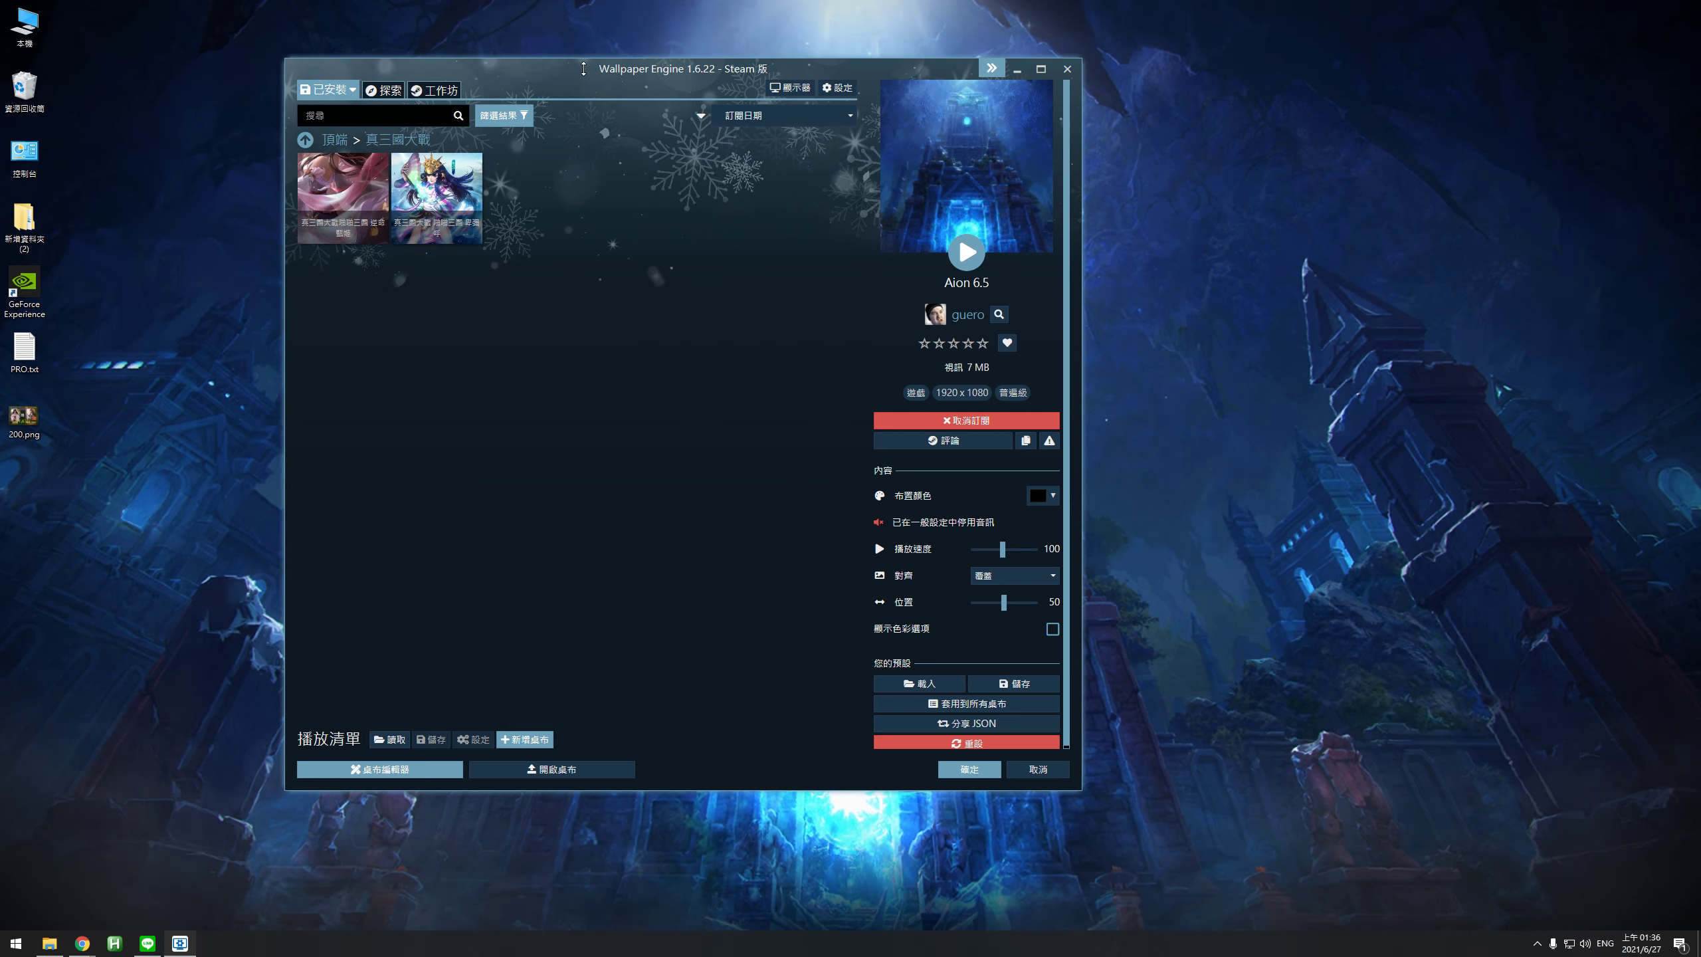
pyautogui.click(334, 212)
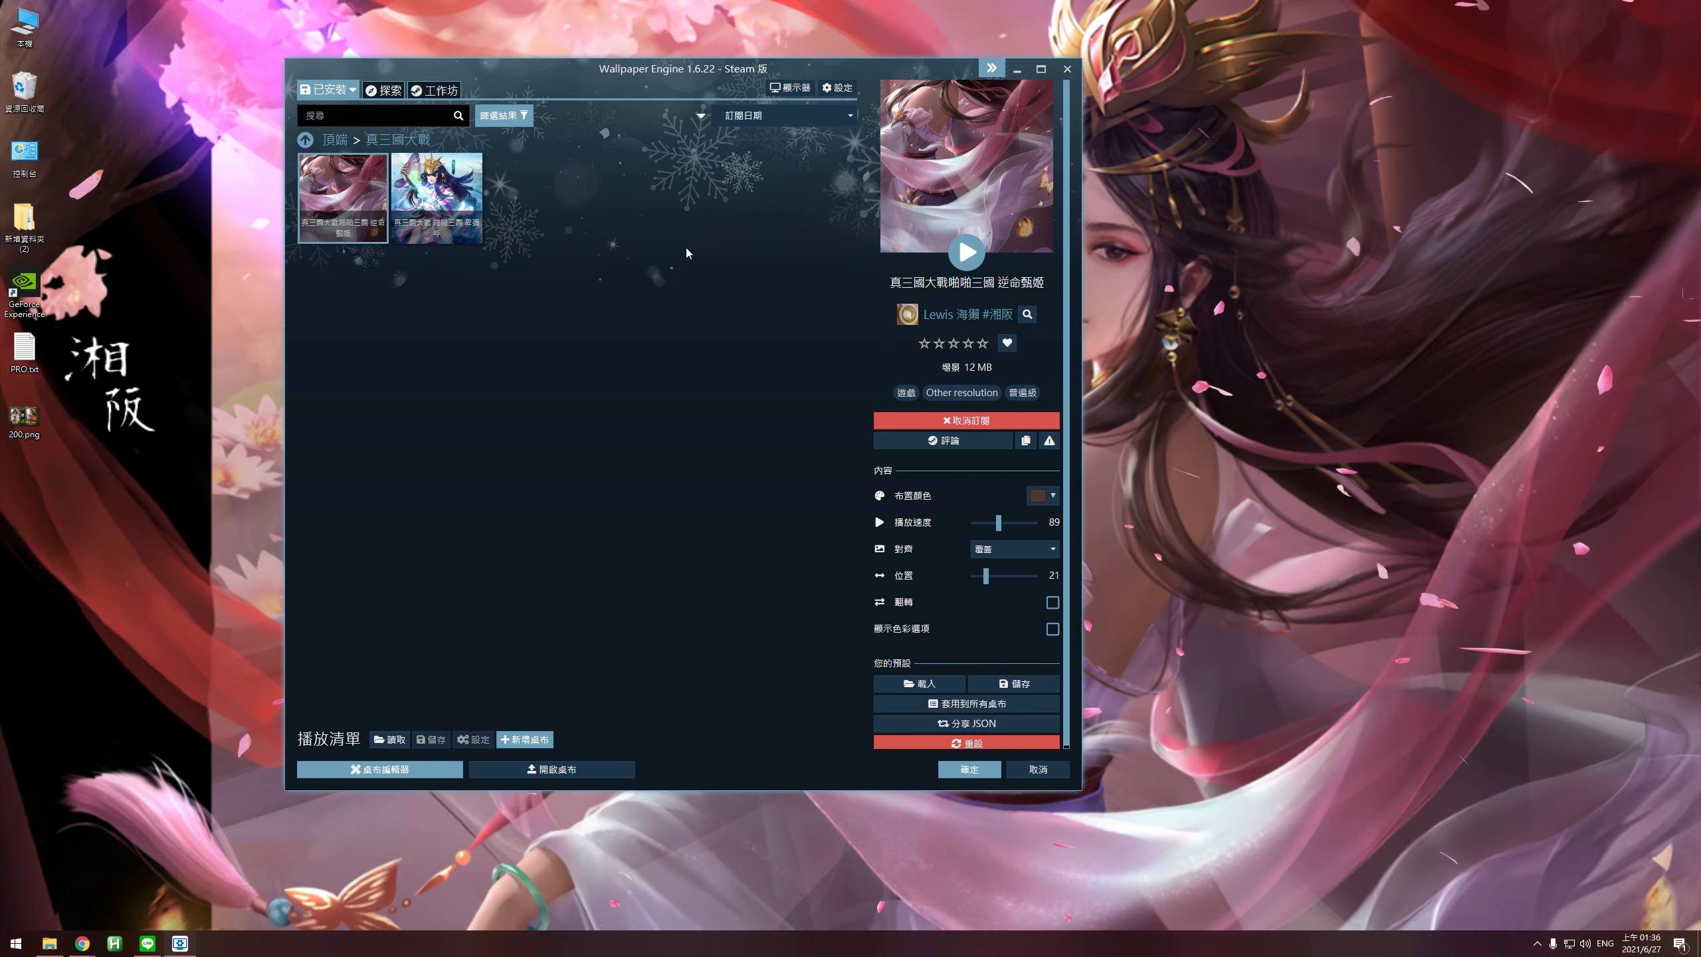
# Demonstrate the wallpaper's 位置 (position) at 50 and 0 on the uncovered desktop, and set it to 19.
pyautogui.moveTo(992, 580); pyautogui.dragTo(1006, 583)
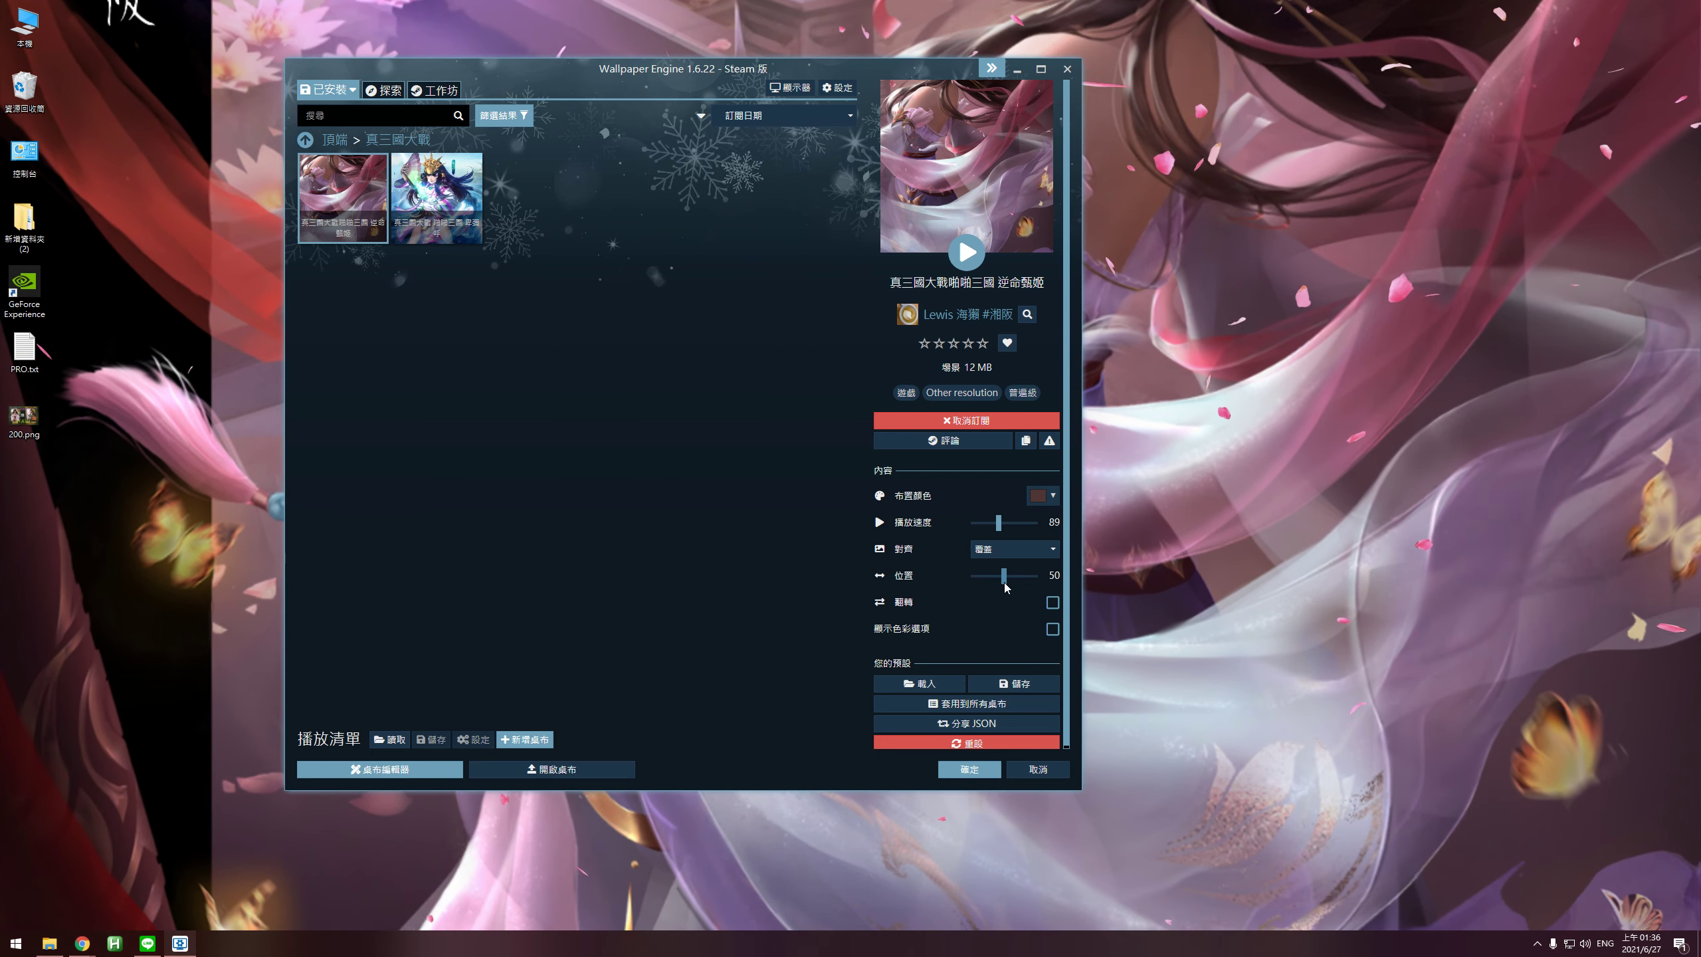
pyautogui.moveTo(695, 74); pyautogui.dragTo(765, 935)
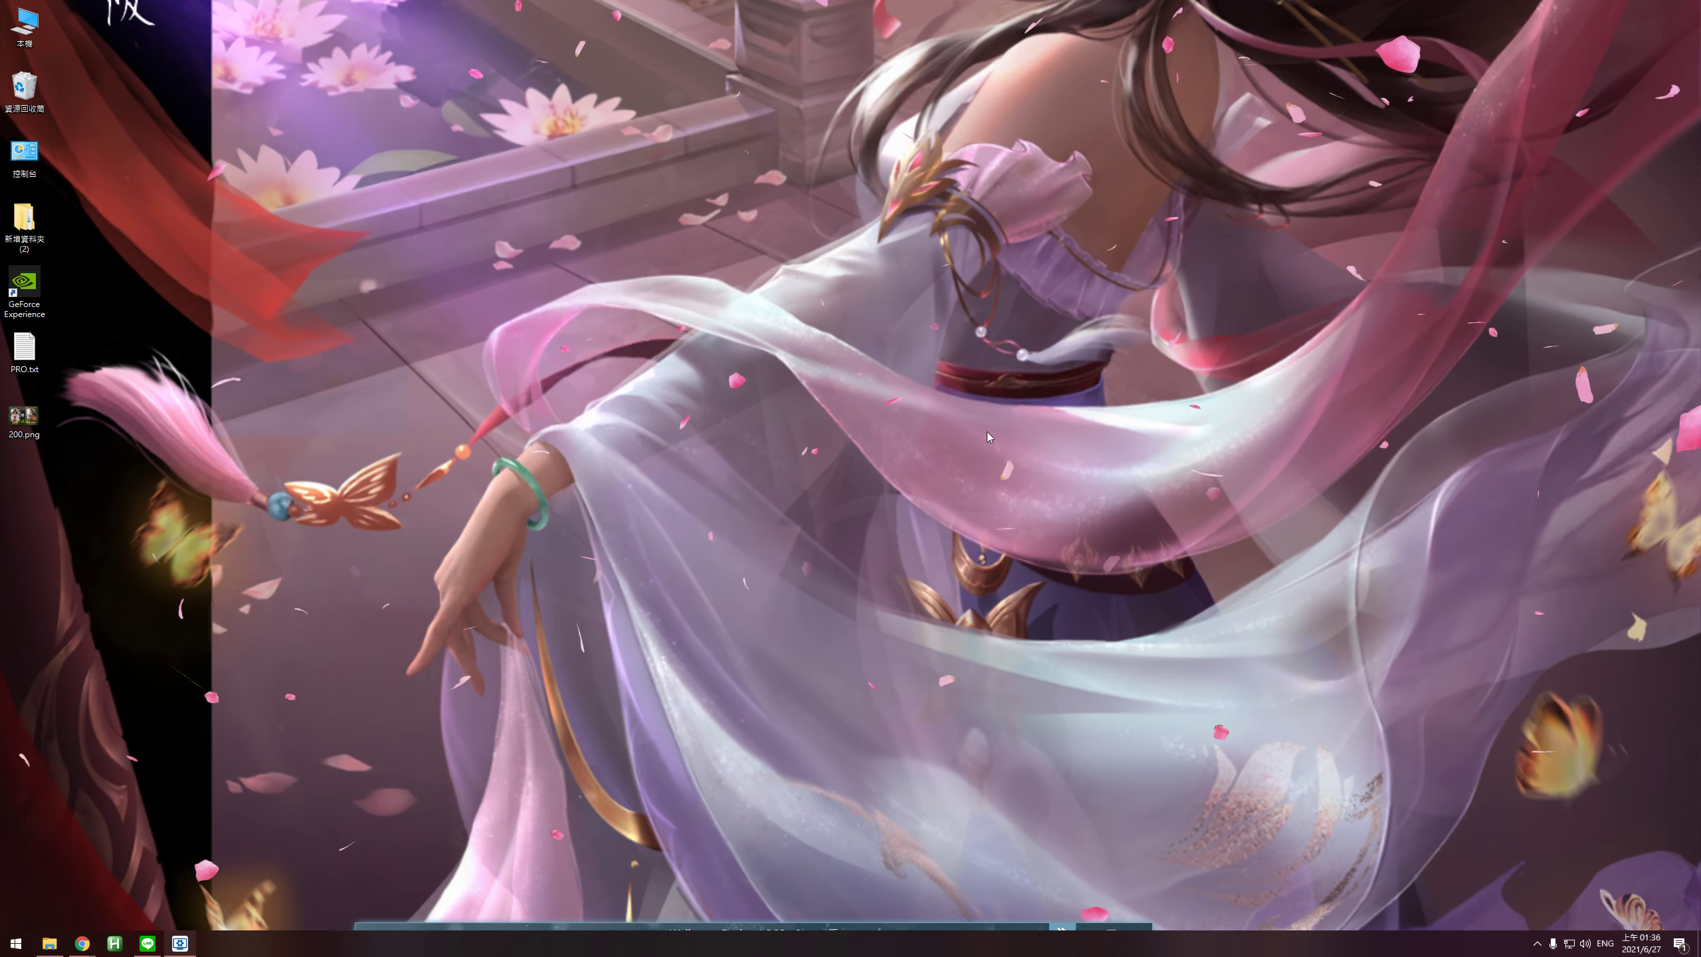
pyautogui.moveTo(819, 933); pyautogui.dragTo(745, 95)
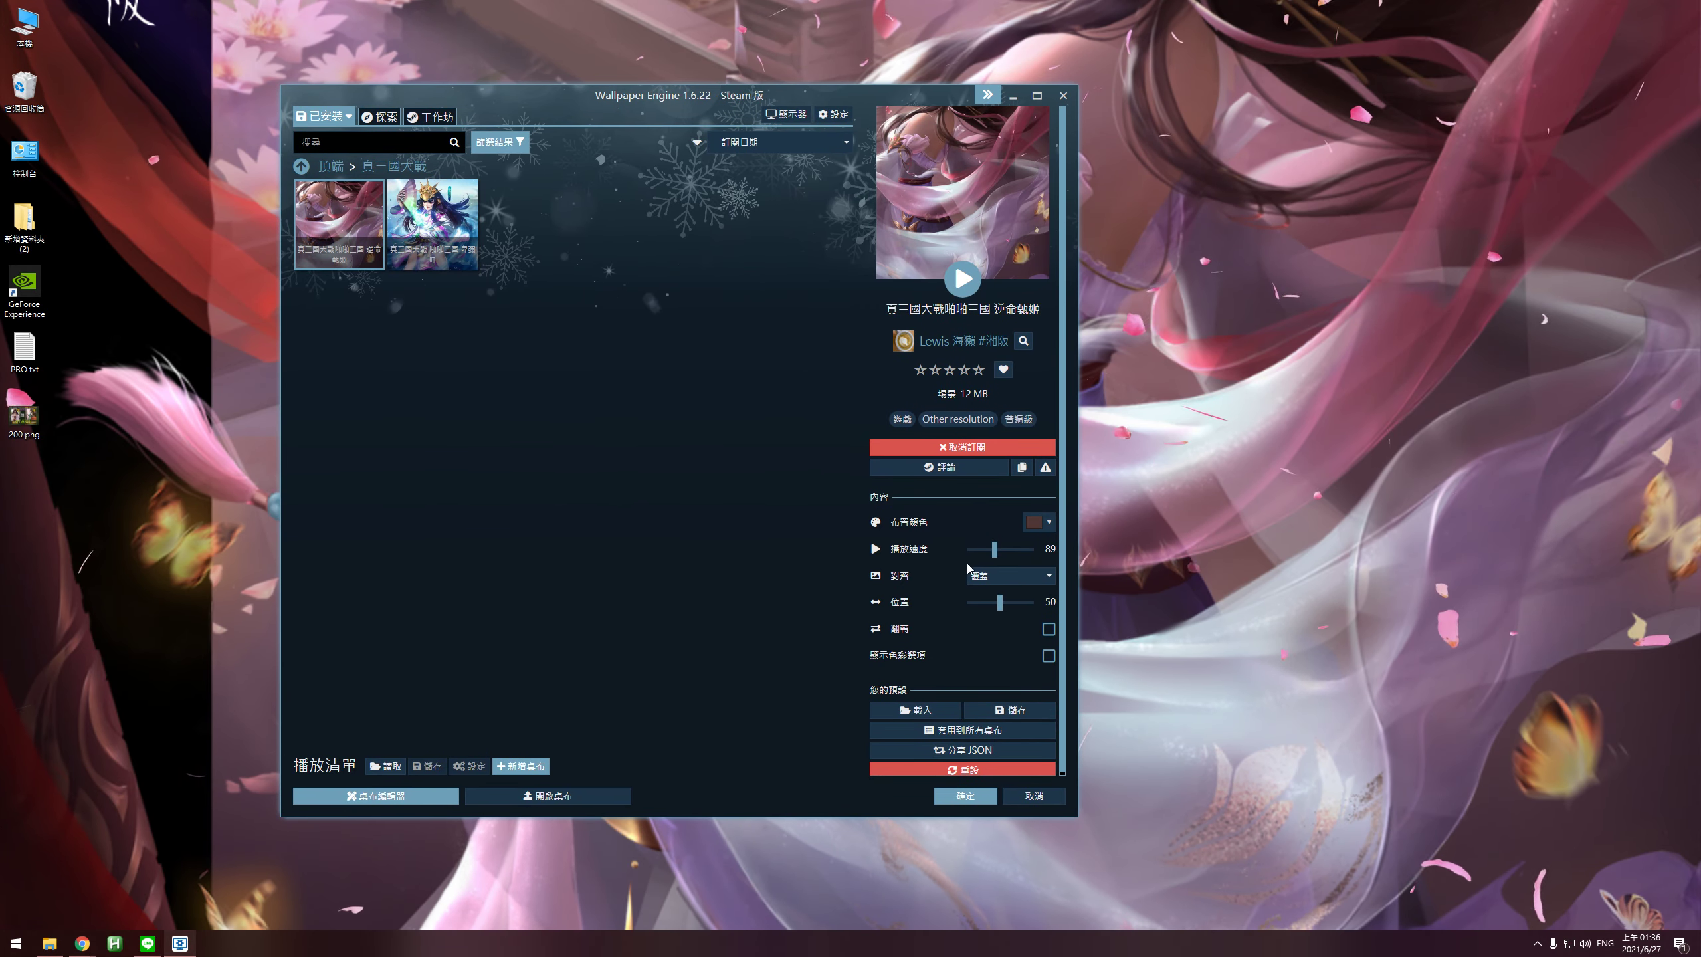
pyautogui.moveTo(1003, 607); pyautogui.dragTo(972, 605)
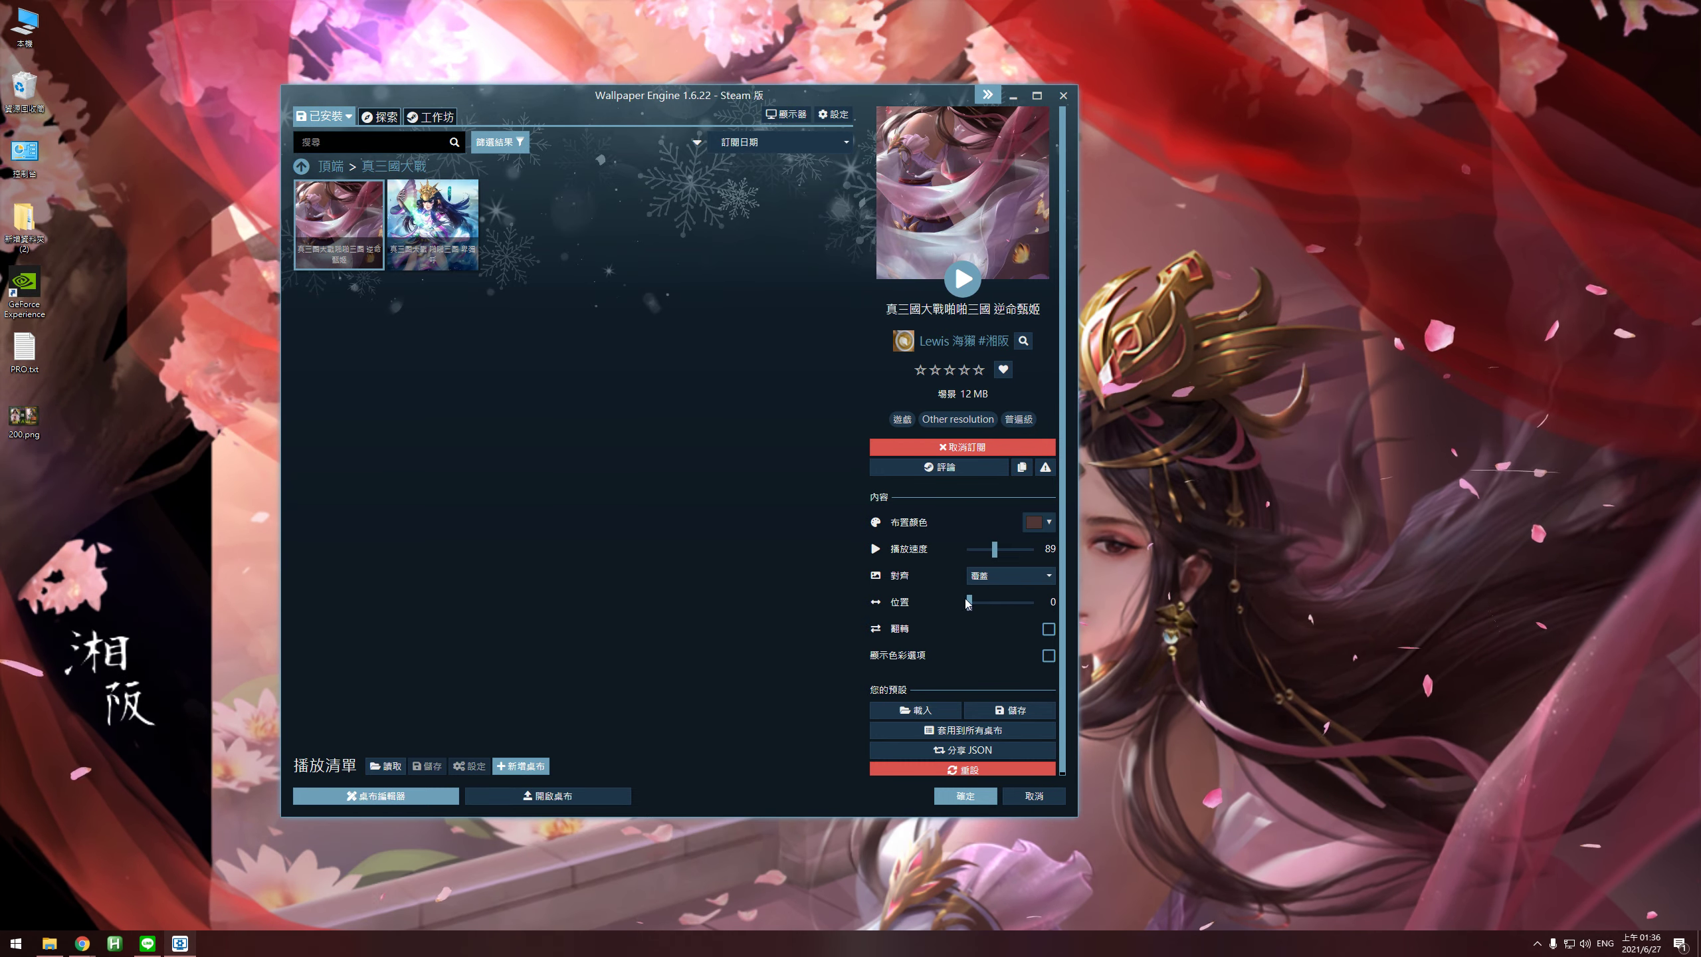
pyautogui.moveTo(972, 604); pyautogui.dragTo(983, 604)
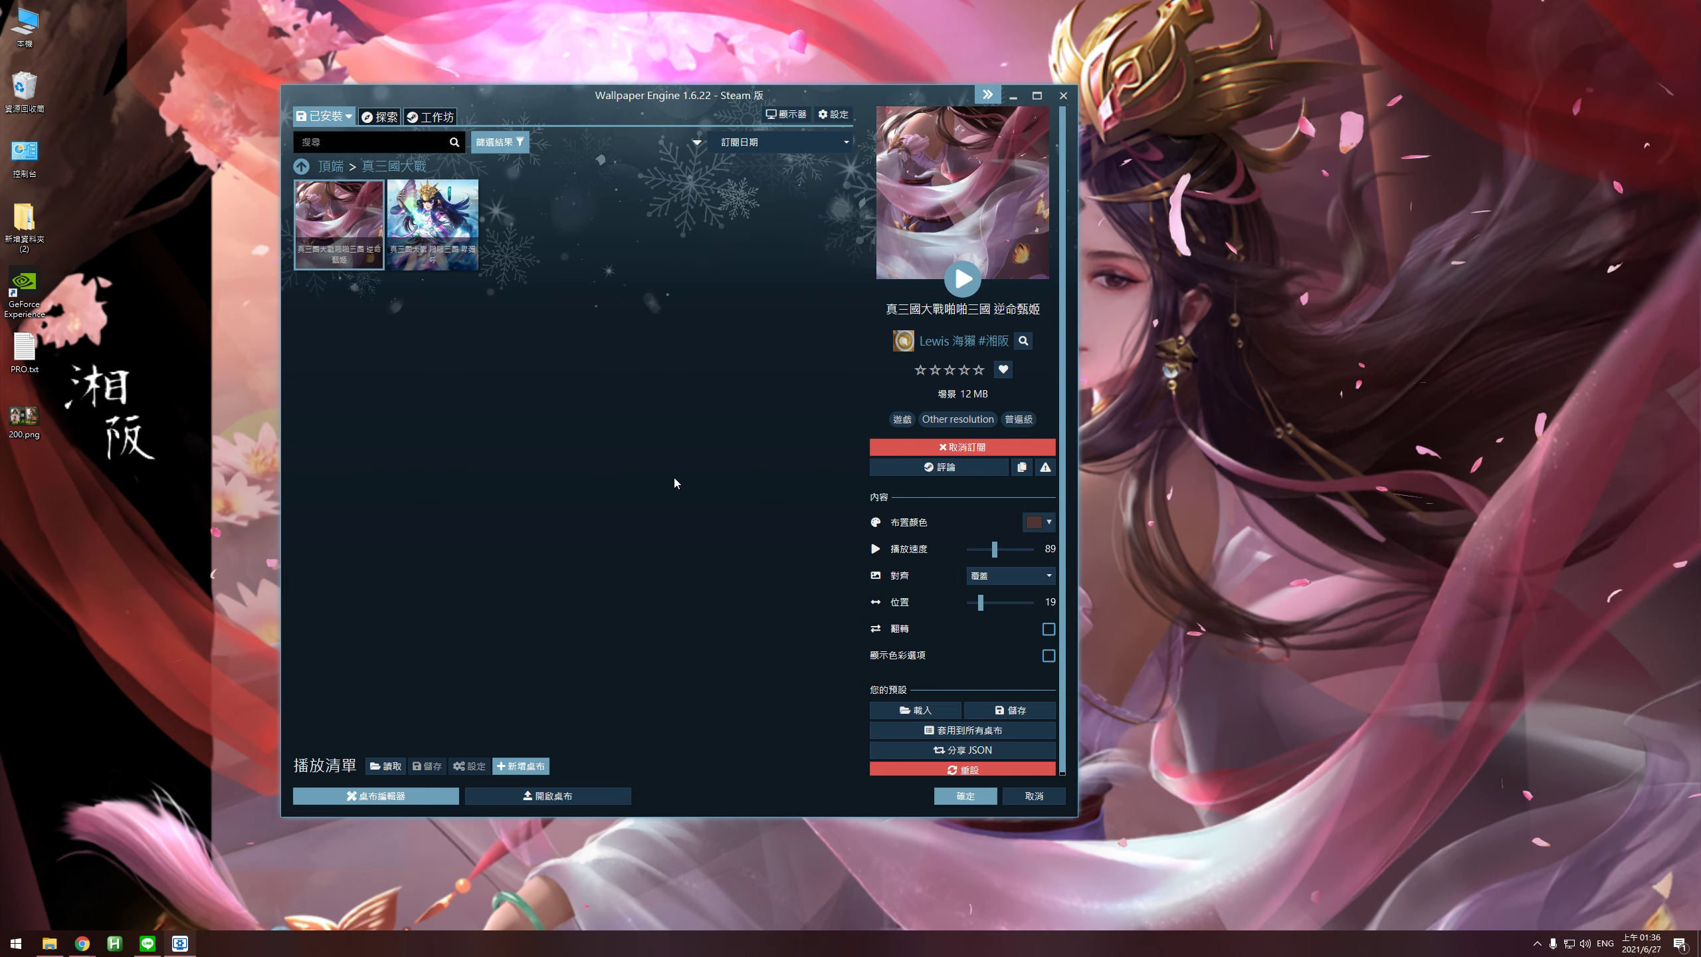
# Try the 置中 (center) alignment for the wallpaper and move the program window aside to reveal the picture.
pyautogui.click(996, 577)
pyautogui.click(1003, 638)
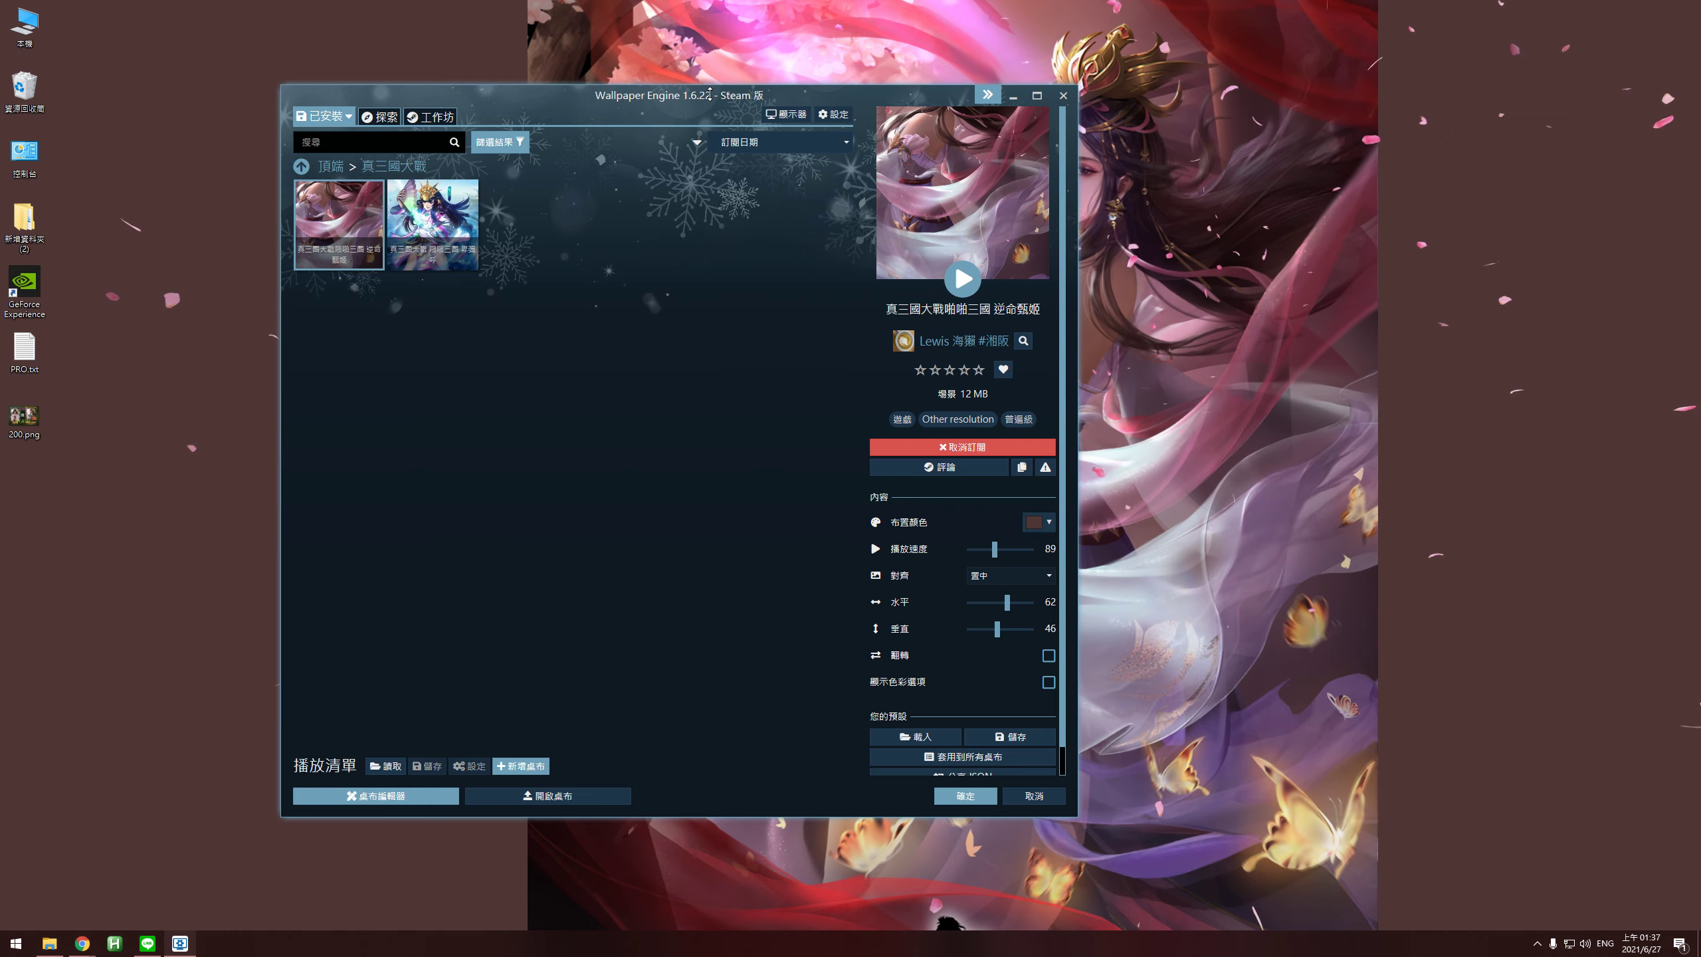
pyautogui.moveTo(280, 86); pyautogui.dragTo(280, 85)
pyautogui.moveTo(761, 94); pyautogui.dragTo(266, 78)
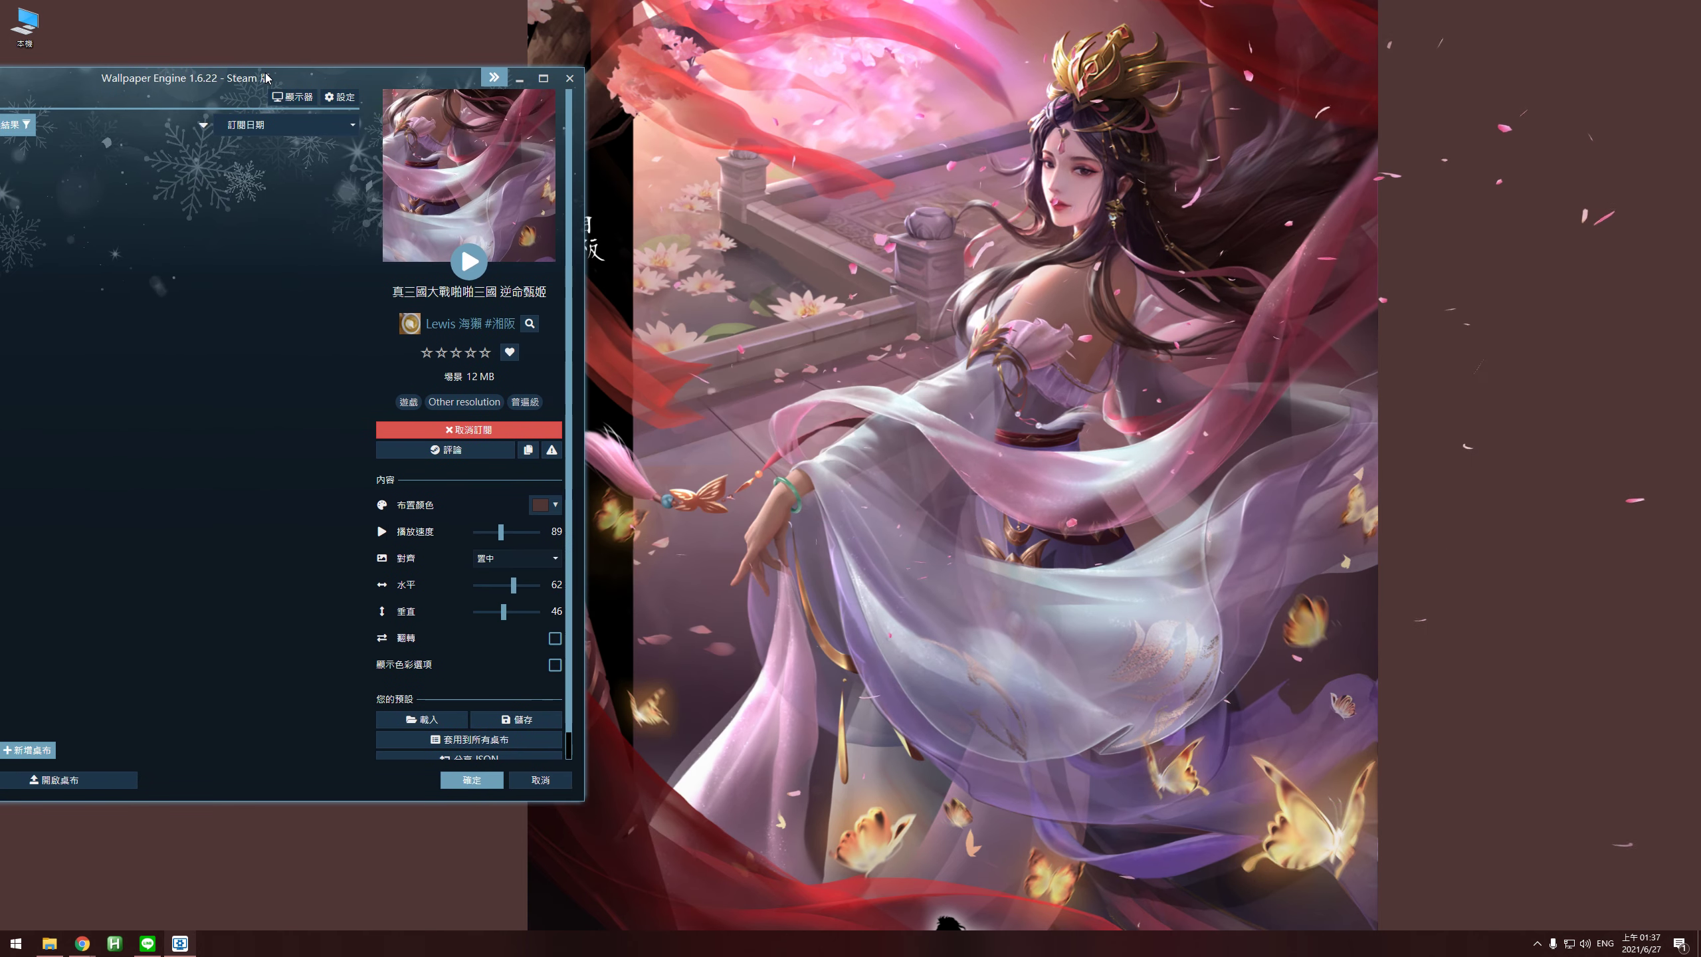
# Try the 自由調整 (free) alignment, enlarging and shifting the wallpaper picture on the desktop.
pyautogui.click(514, 568)
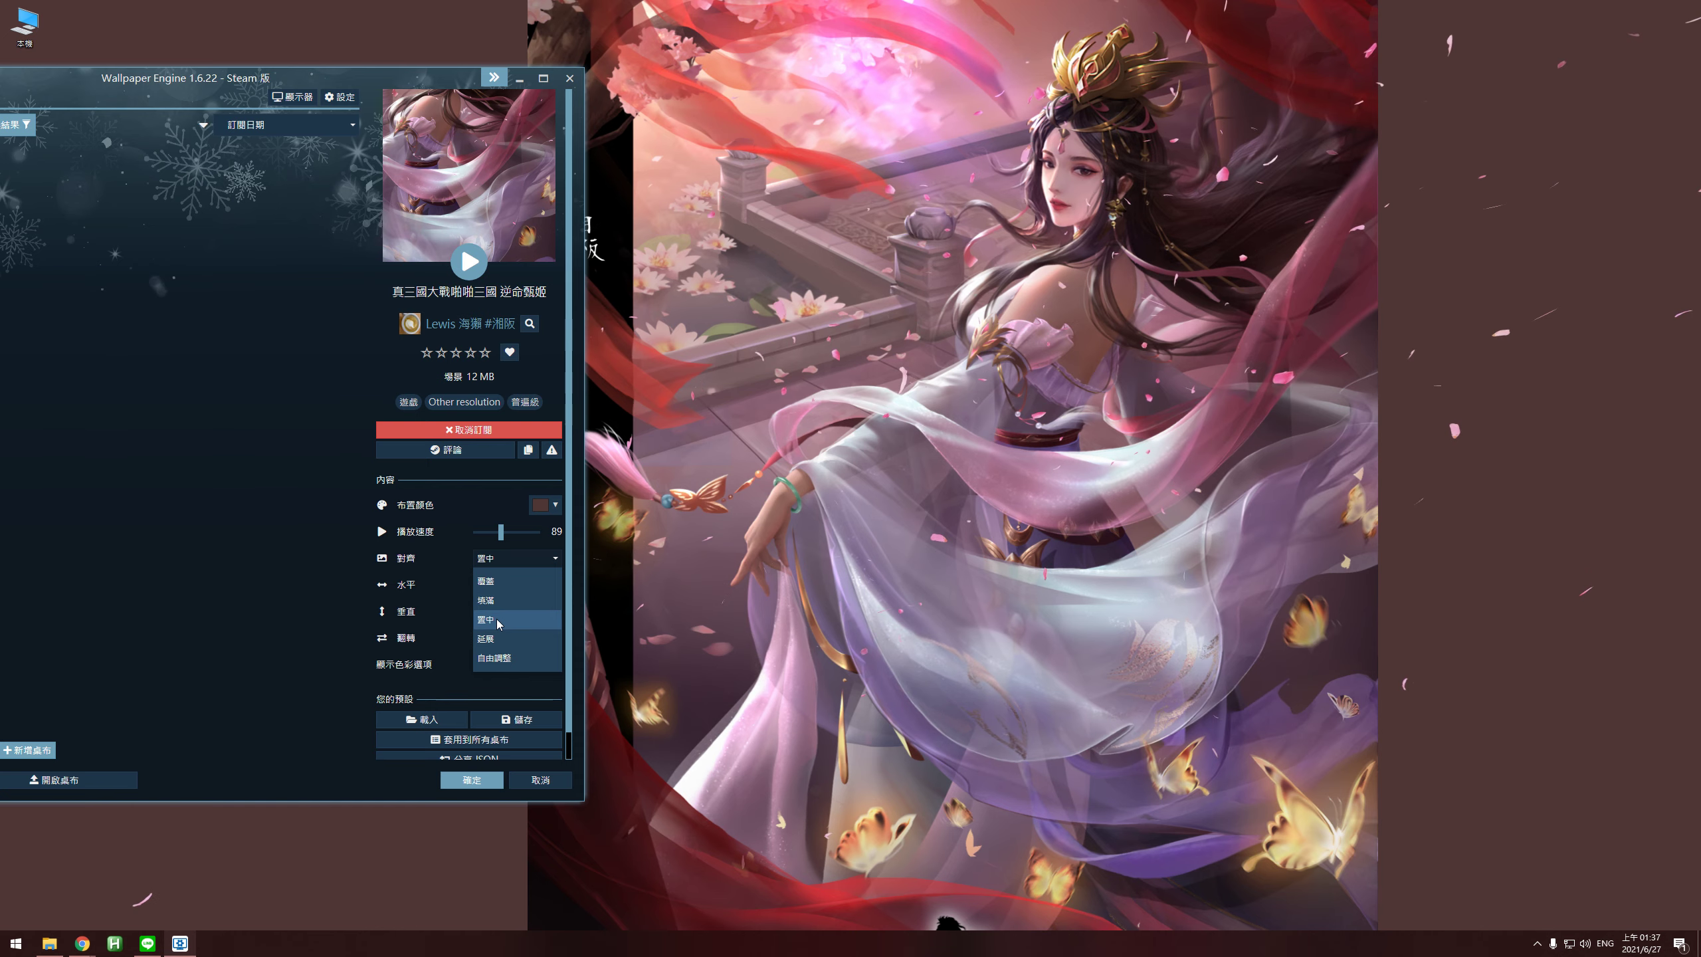
pyautogui.click(503, 562)
pyautogui.click(502, 562)
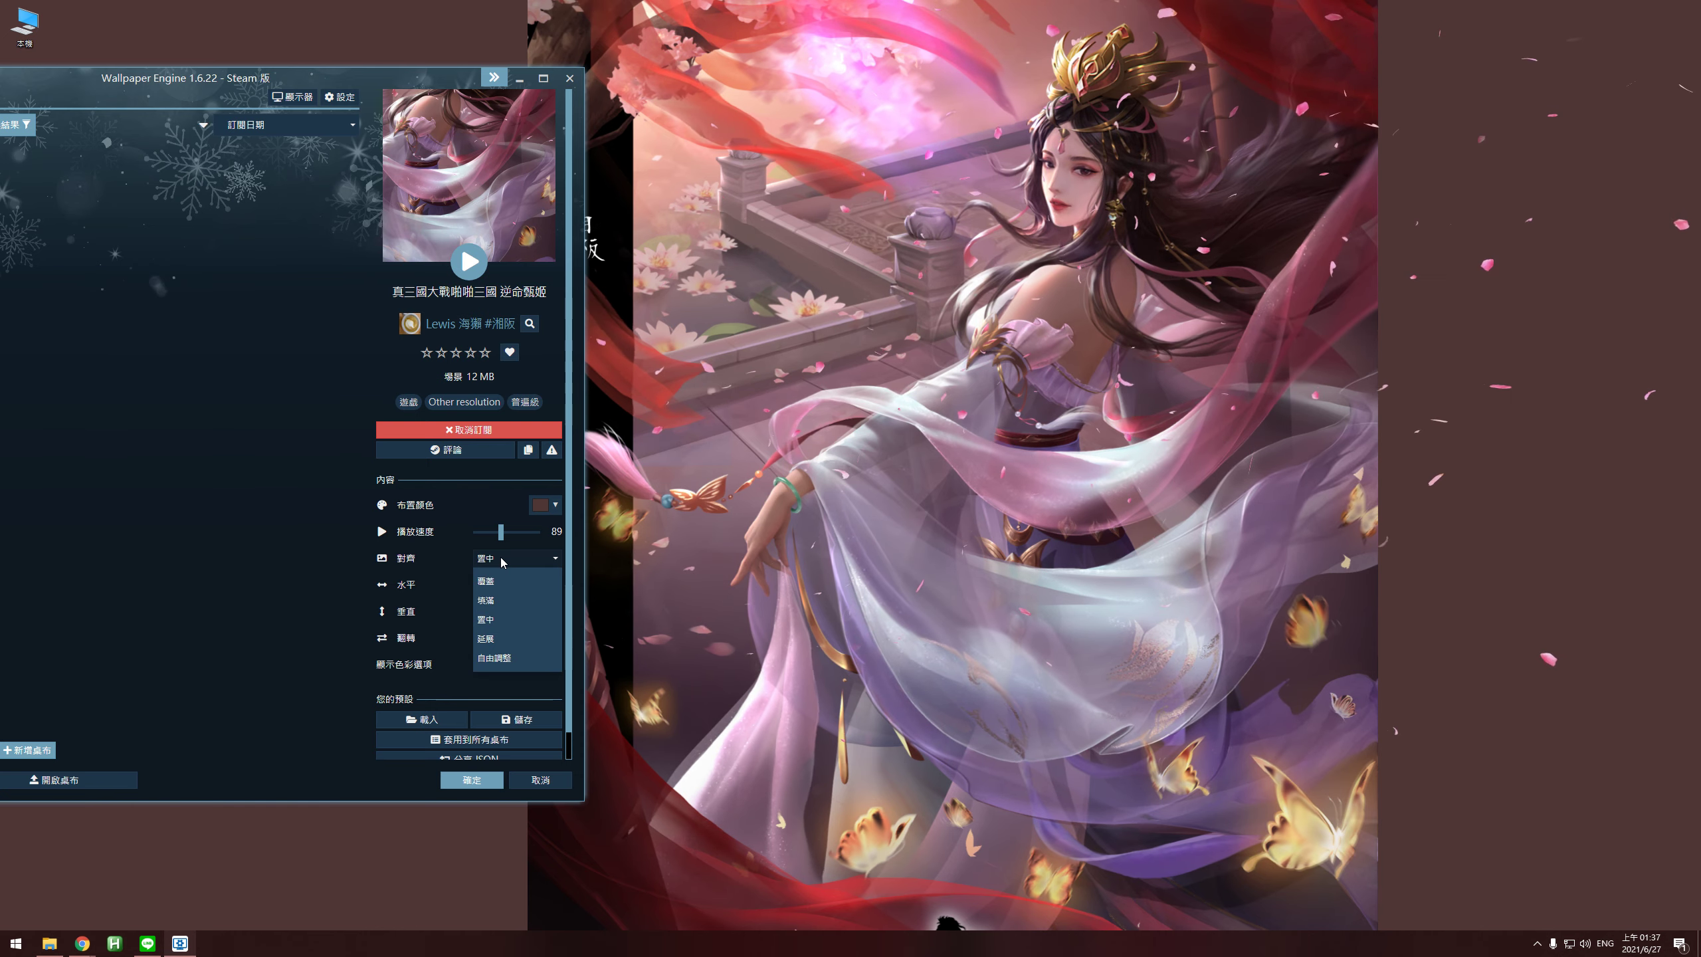
pyautogui.click(504, 661)
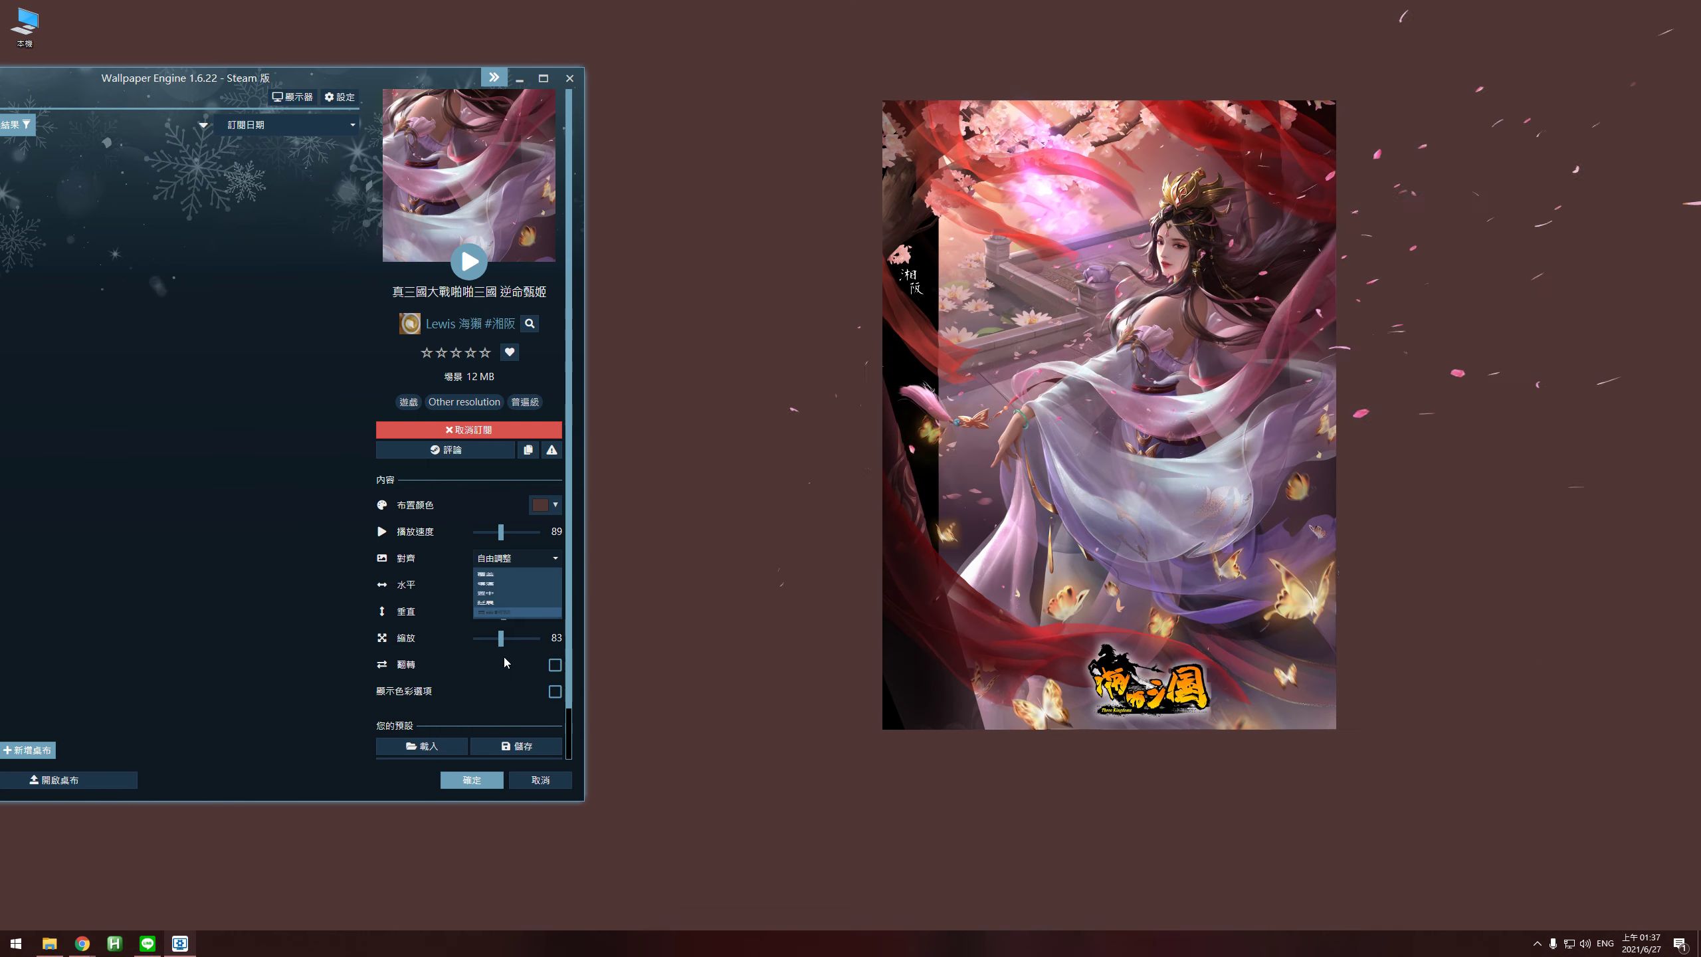
pyautogui.moveTo(503, 644); pyautogui.dragTo(512, 588)
# Compare the 填滿 and 延展 alignments on the wallpaper, and set the alignment back to 覆蓋 (cover).
pyautogui.click(507, 559)
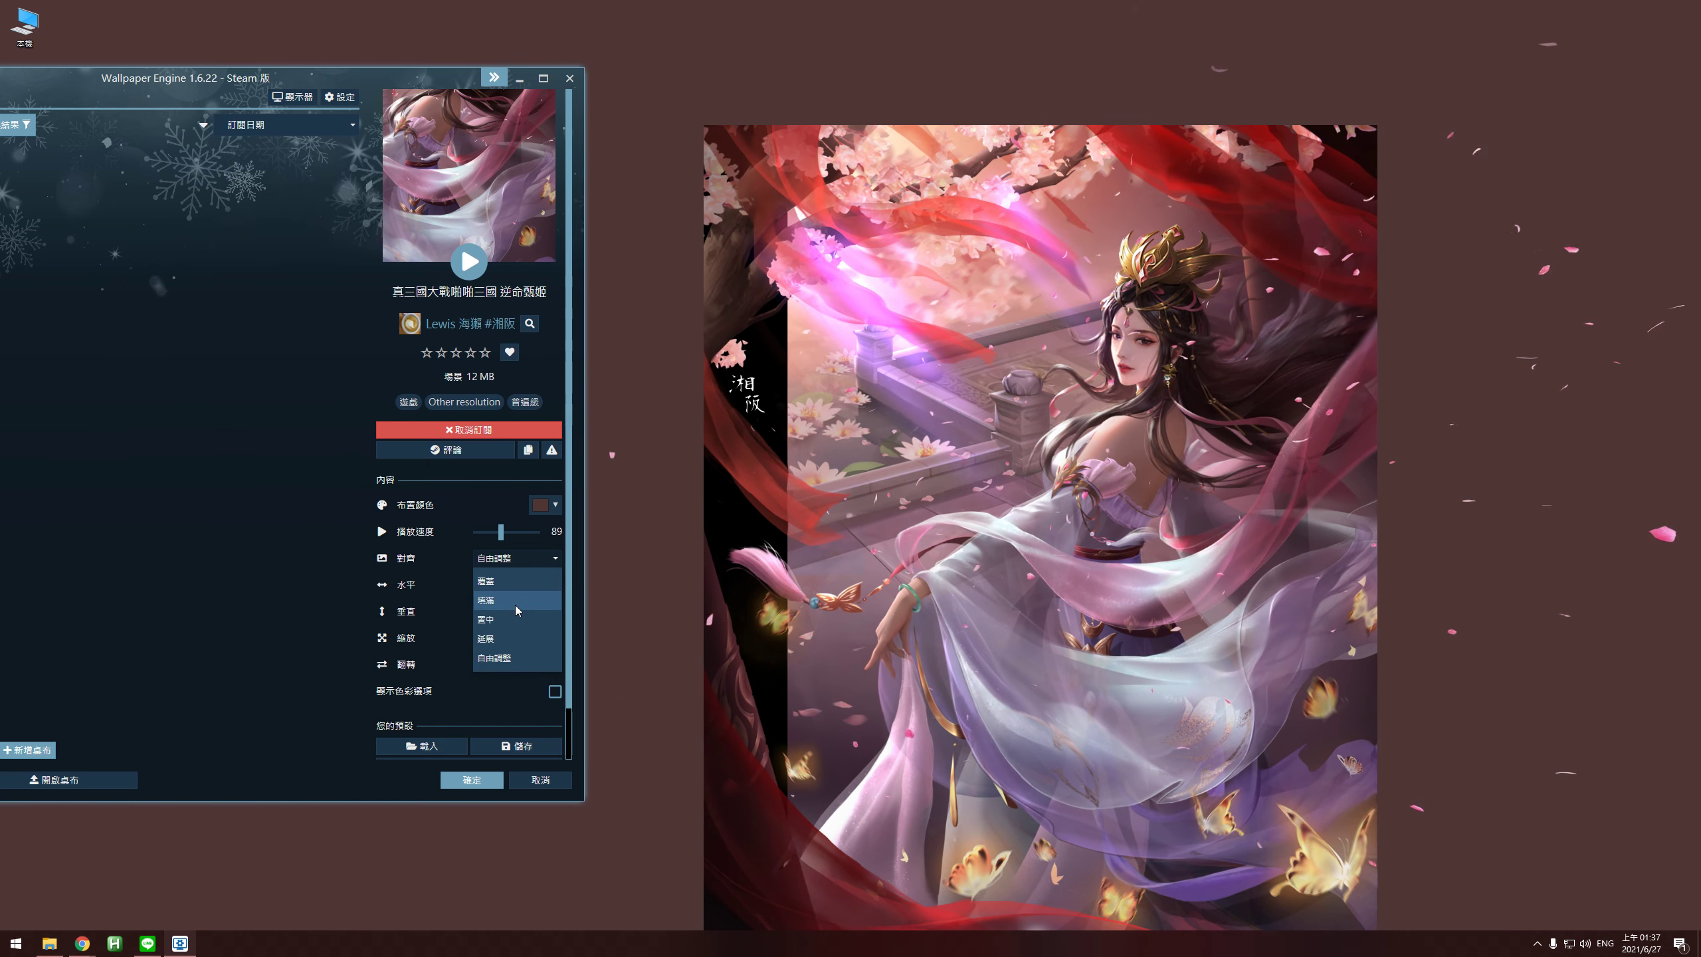
pyautogui.click(516, 606)
pyautogui.click(513, 558)
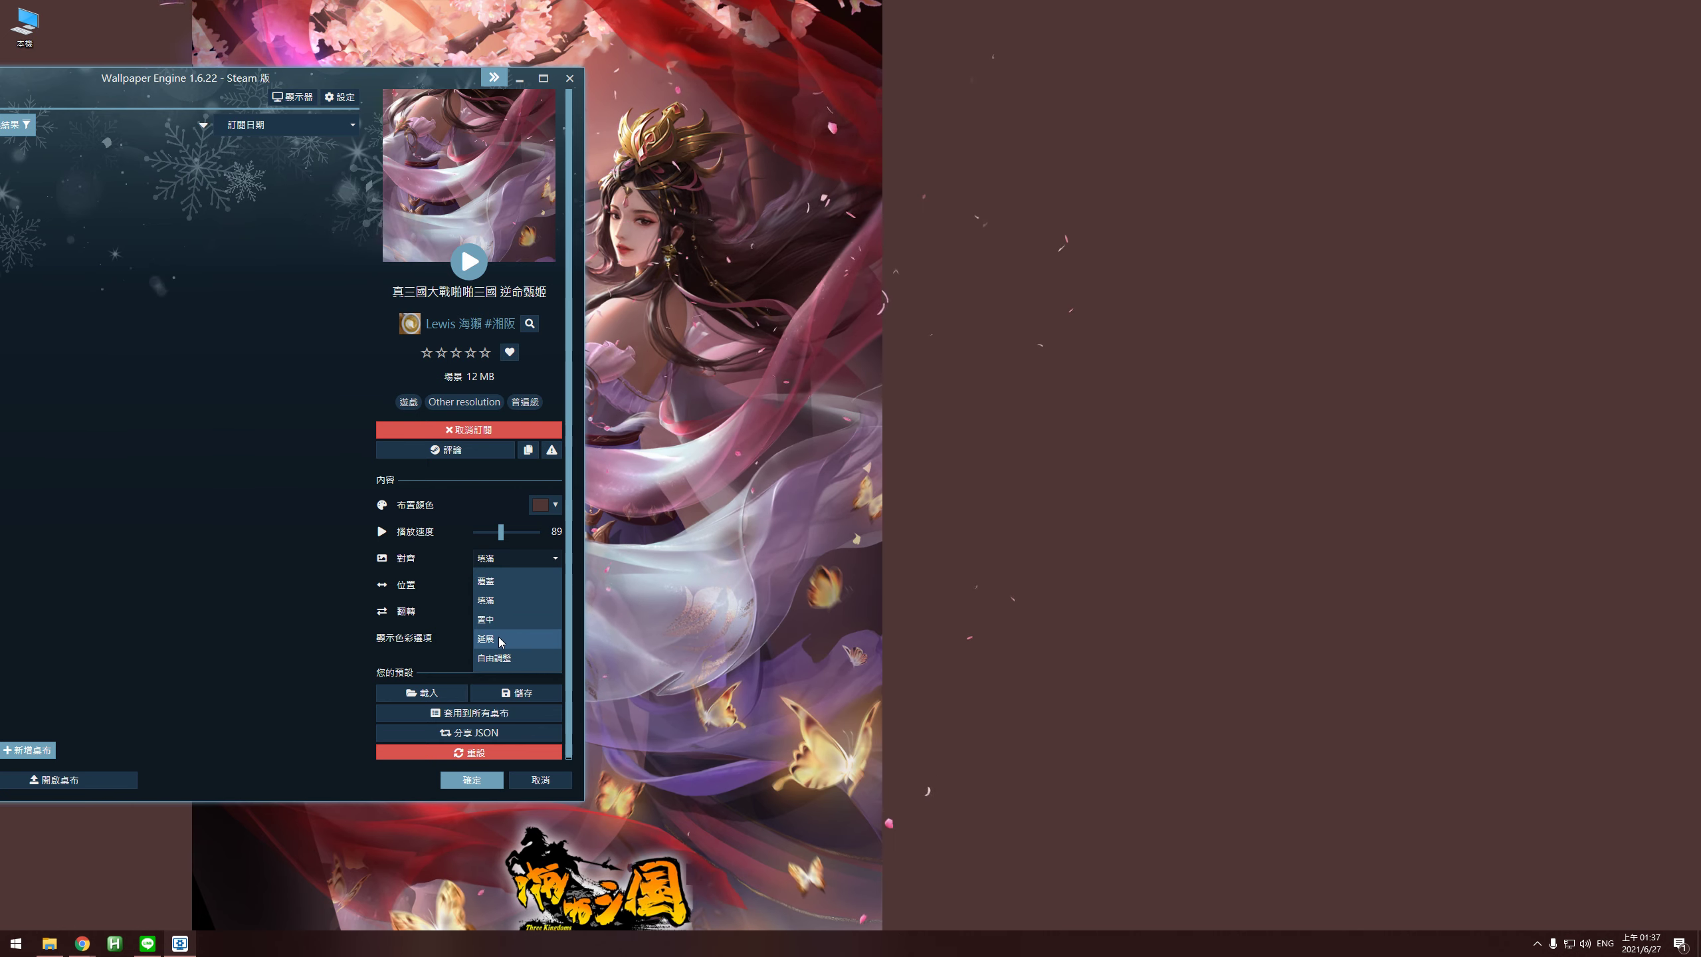
pyautogui.click(499, 639)
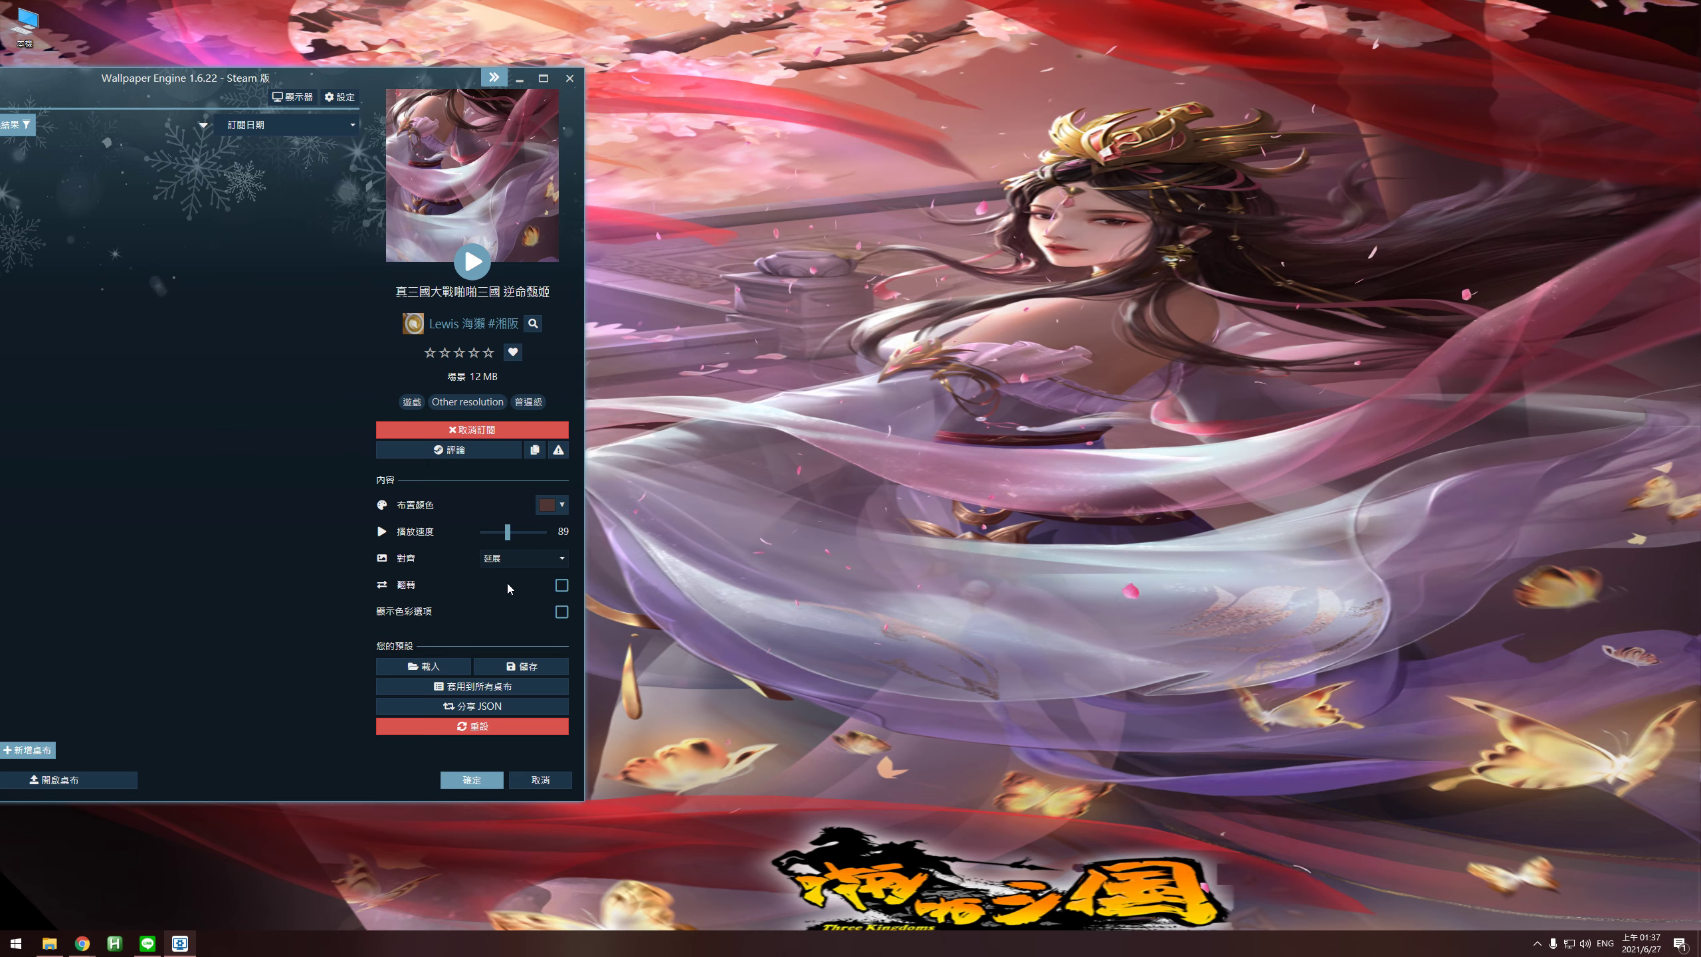
pyautogui.click(517, 558)
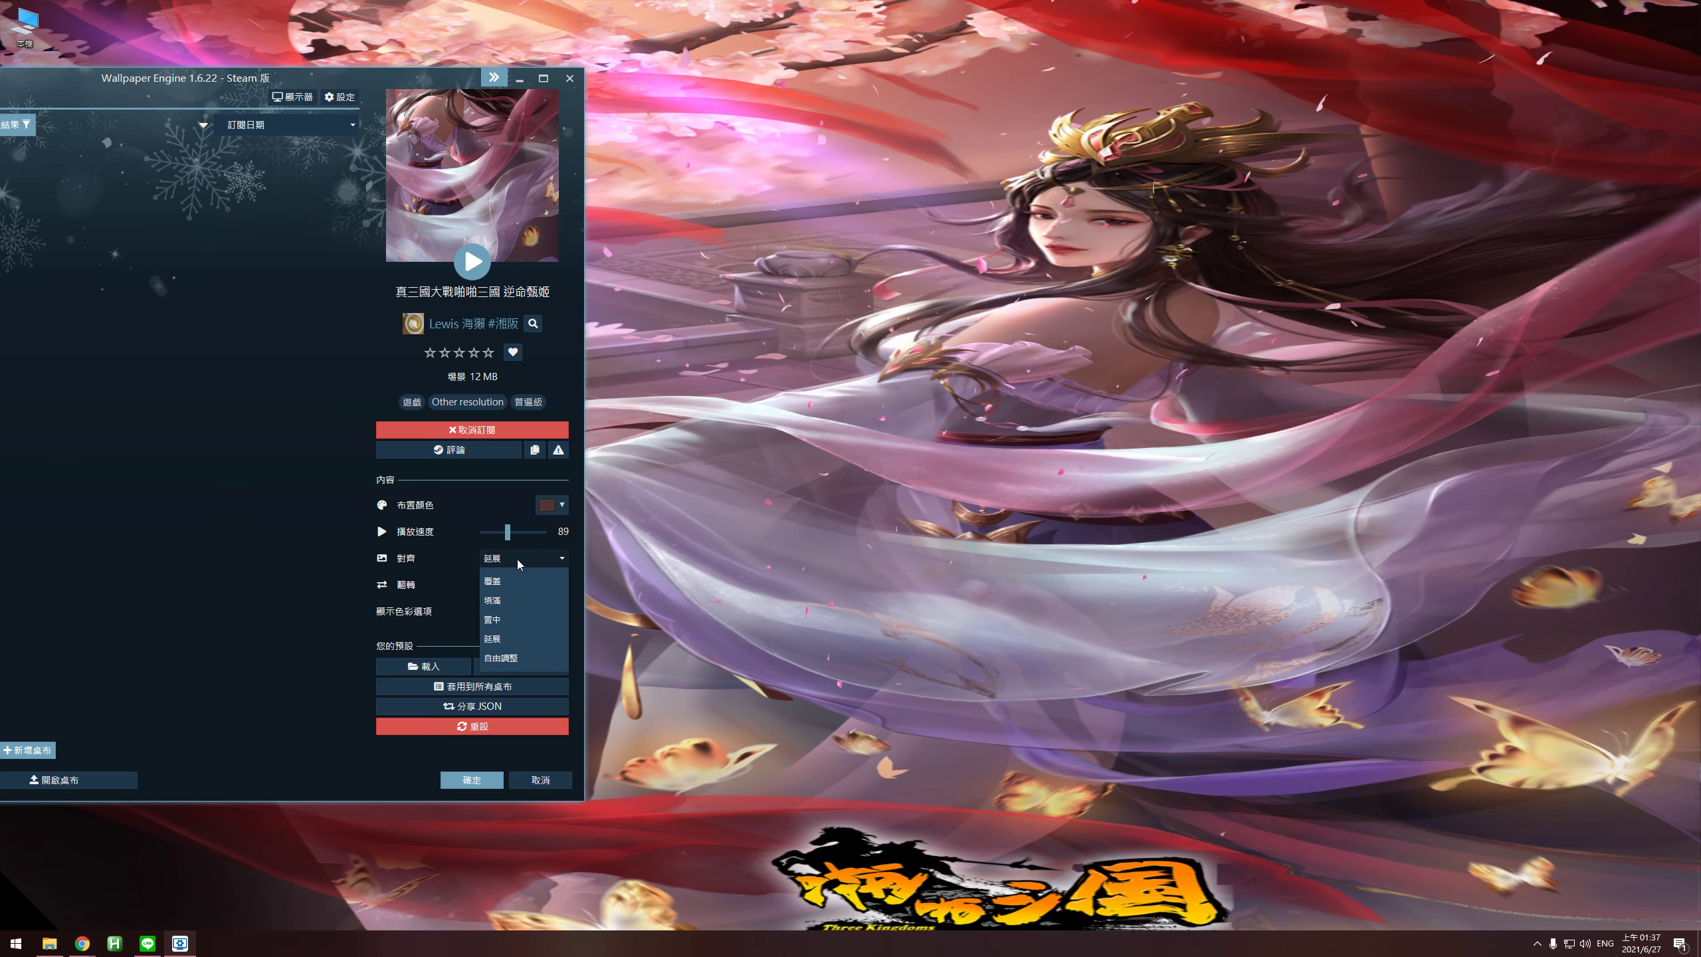
pyautogui.click(507, 598)
pyautogui.click(507, 565)
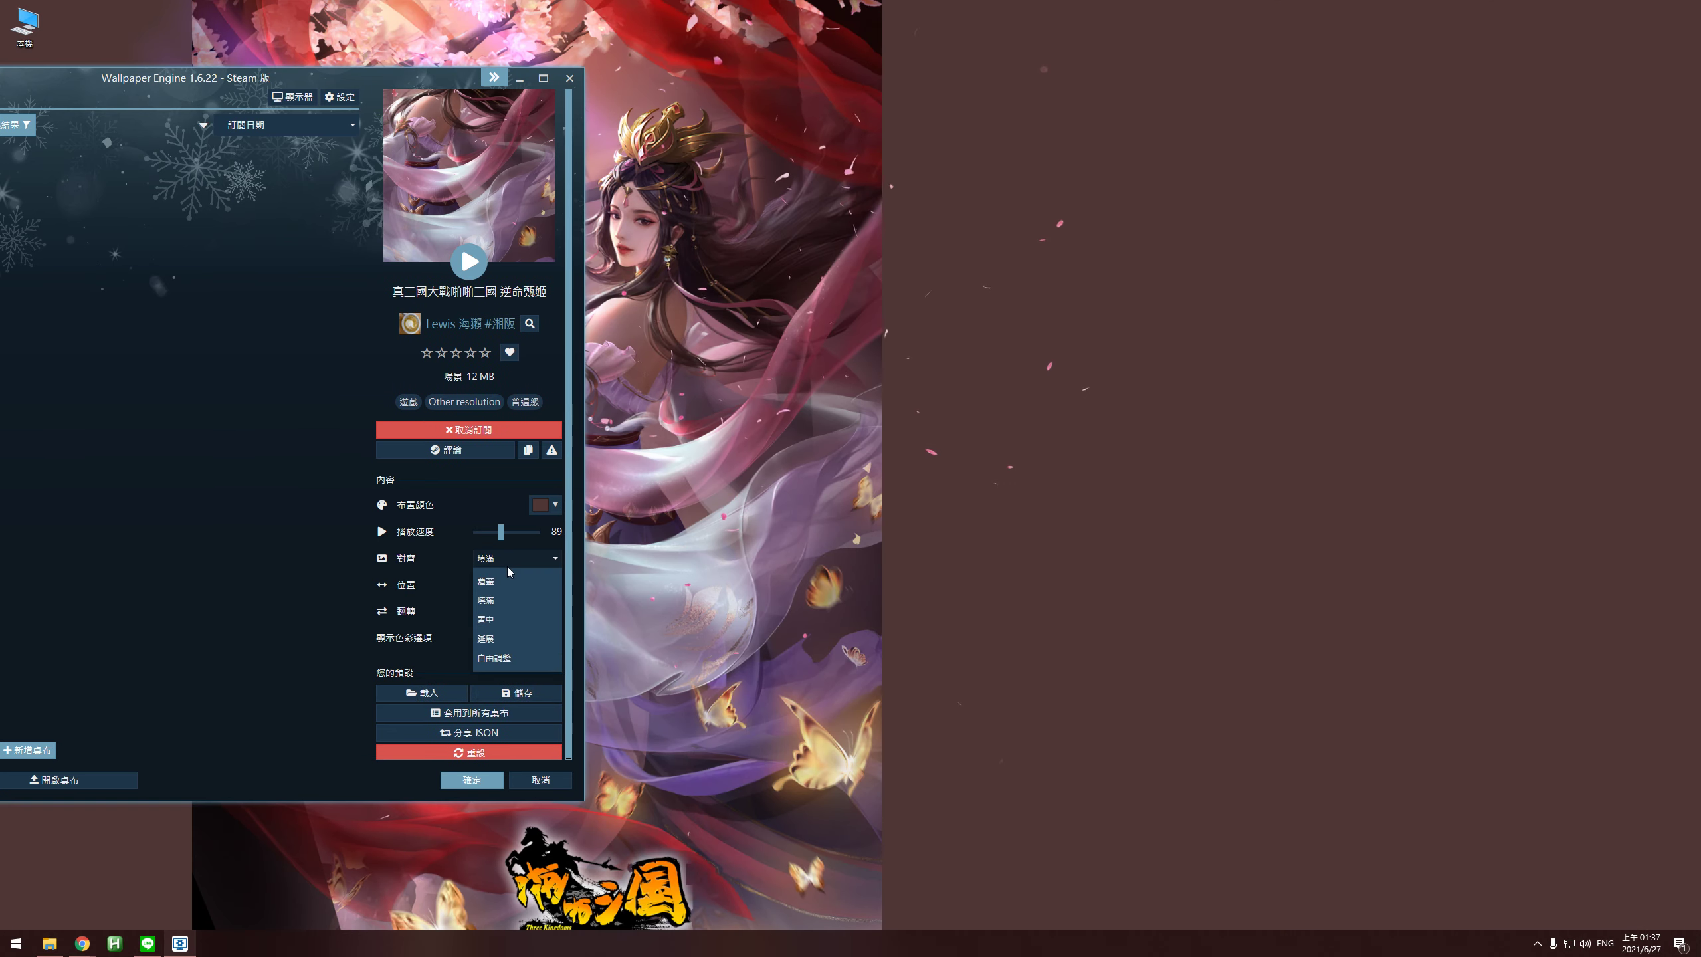
pyautogui.click(508, 580)
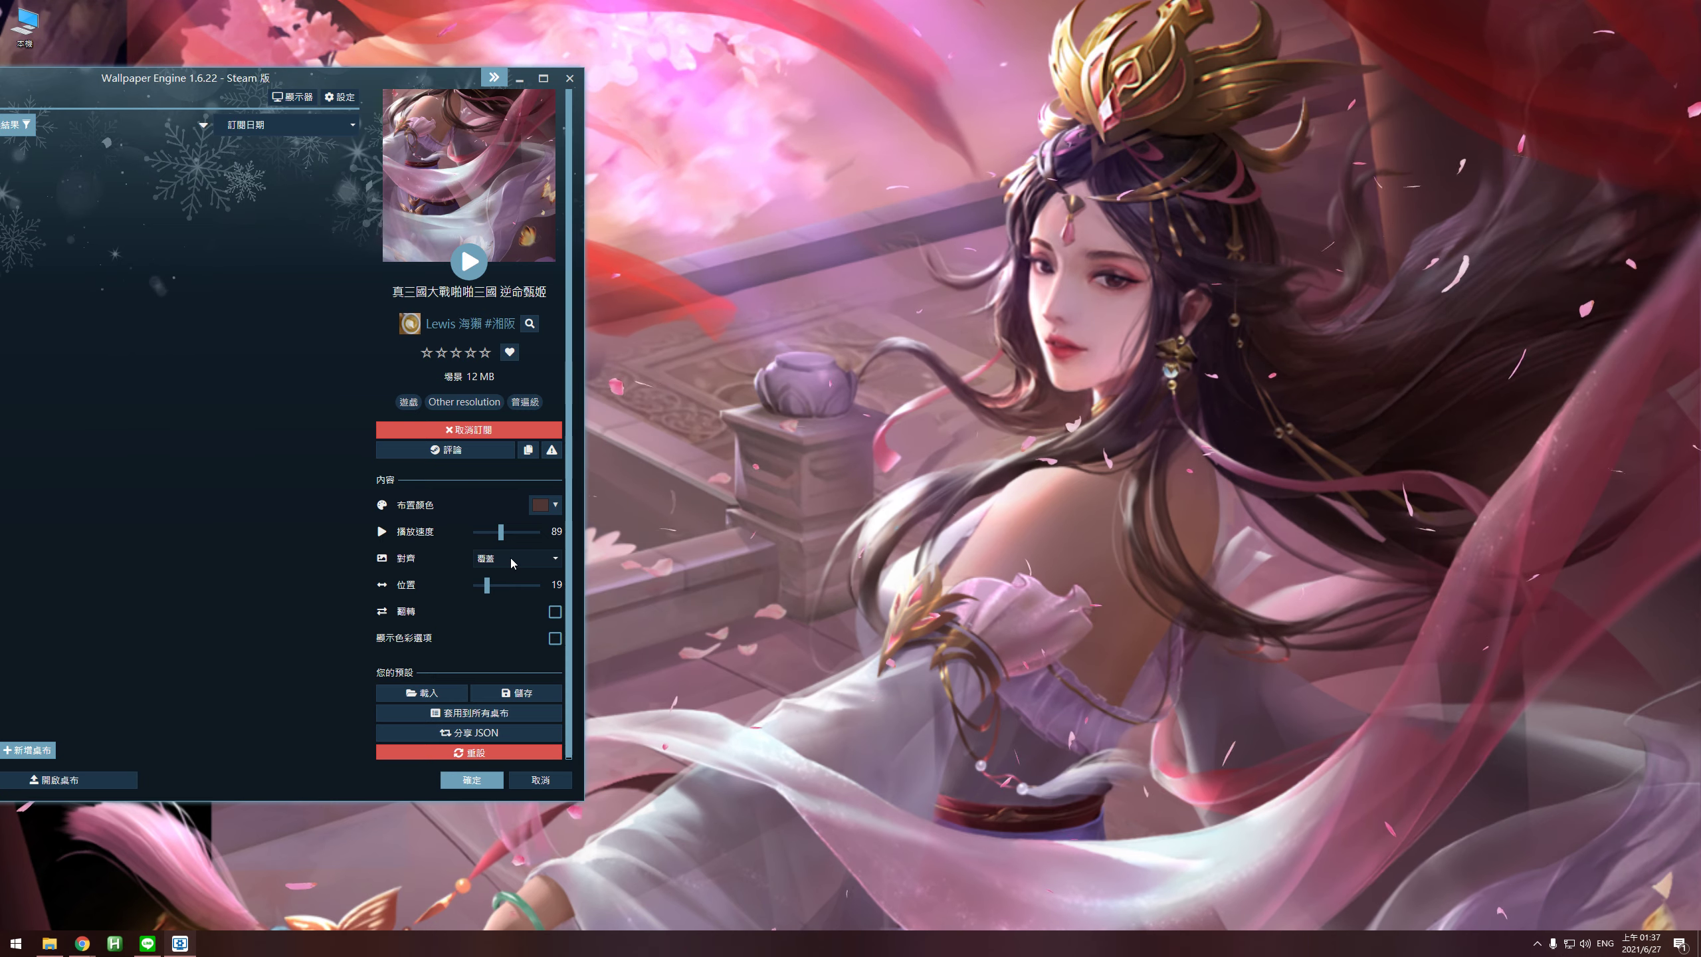
# Bring the program window back into full view and set the wallpaper's 位置 (position) to 33.
pyautogui.moveTo(281, 78); pyautogui.dragTo(767, 56)
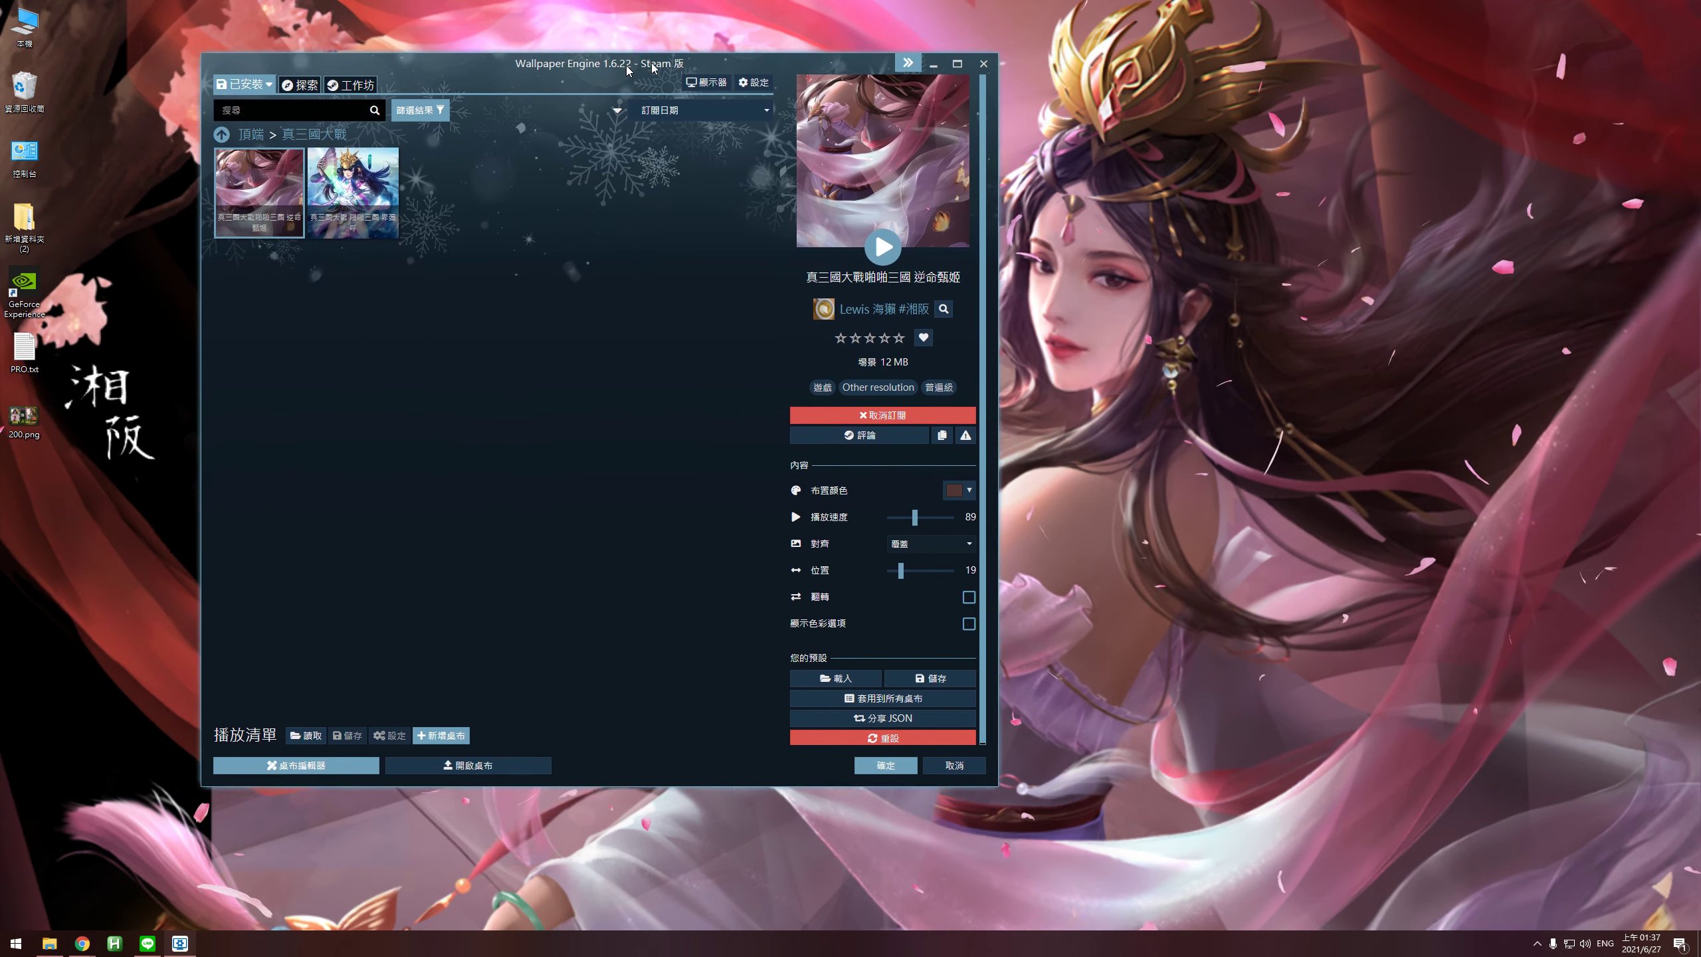
pyautogui.moveTo(973, 564); pyautogui.dragTo(982, 564)
pyautogui.click(1040, 589)
pyautogui.moveTo(698, 67); pyautogui.dragTo(633, 45)
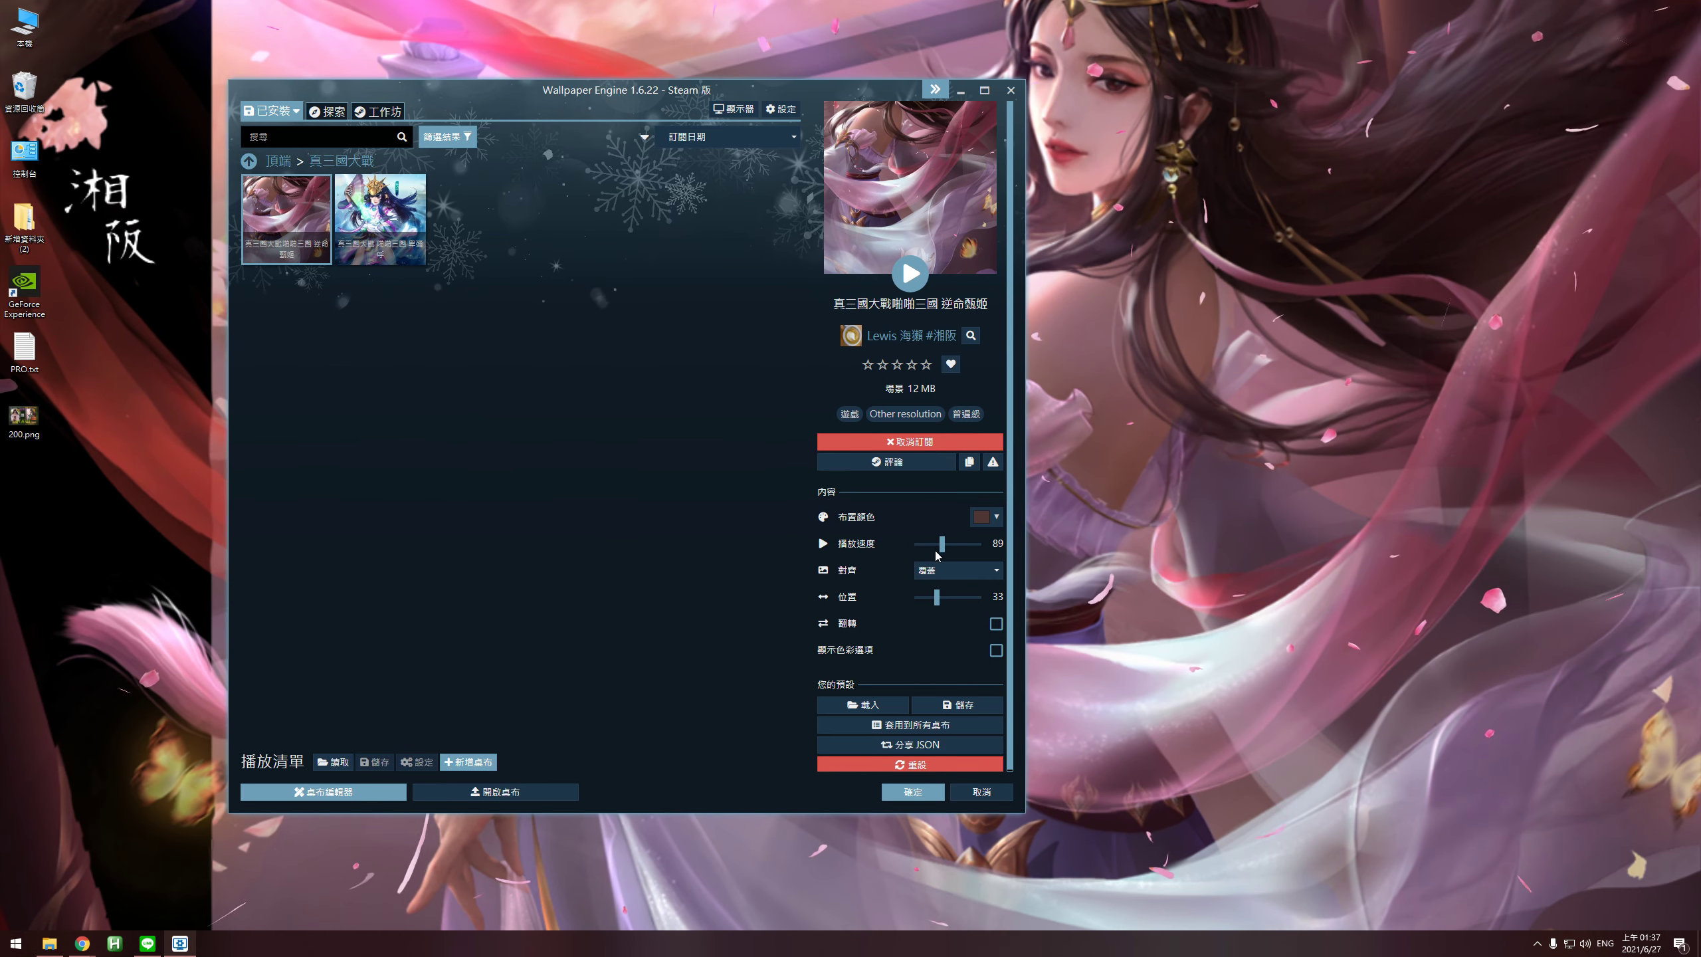
# Move the program window aside to reveal the pond side of the wallpaper on the desktop.
pyautogui.moveTo(649, 91); pyautogui.dragTo(951, 154)
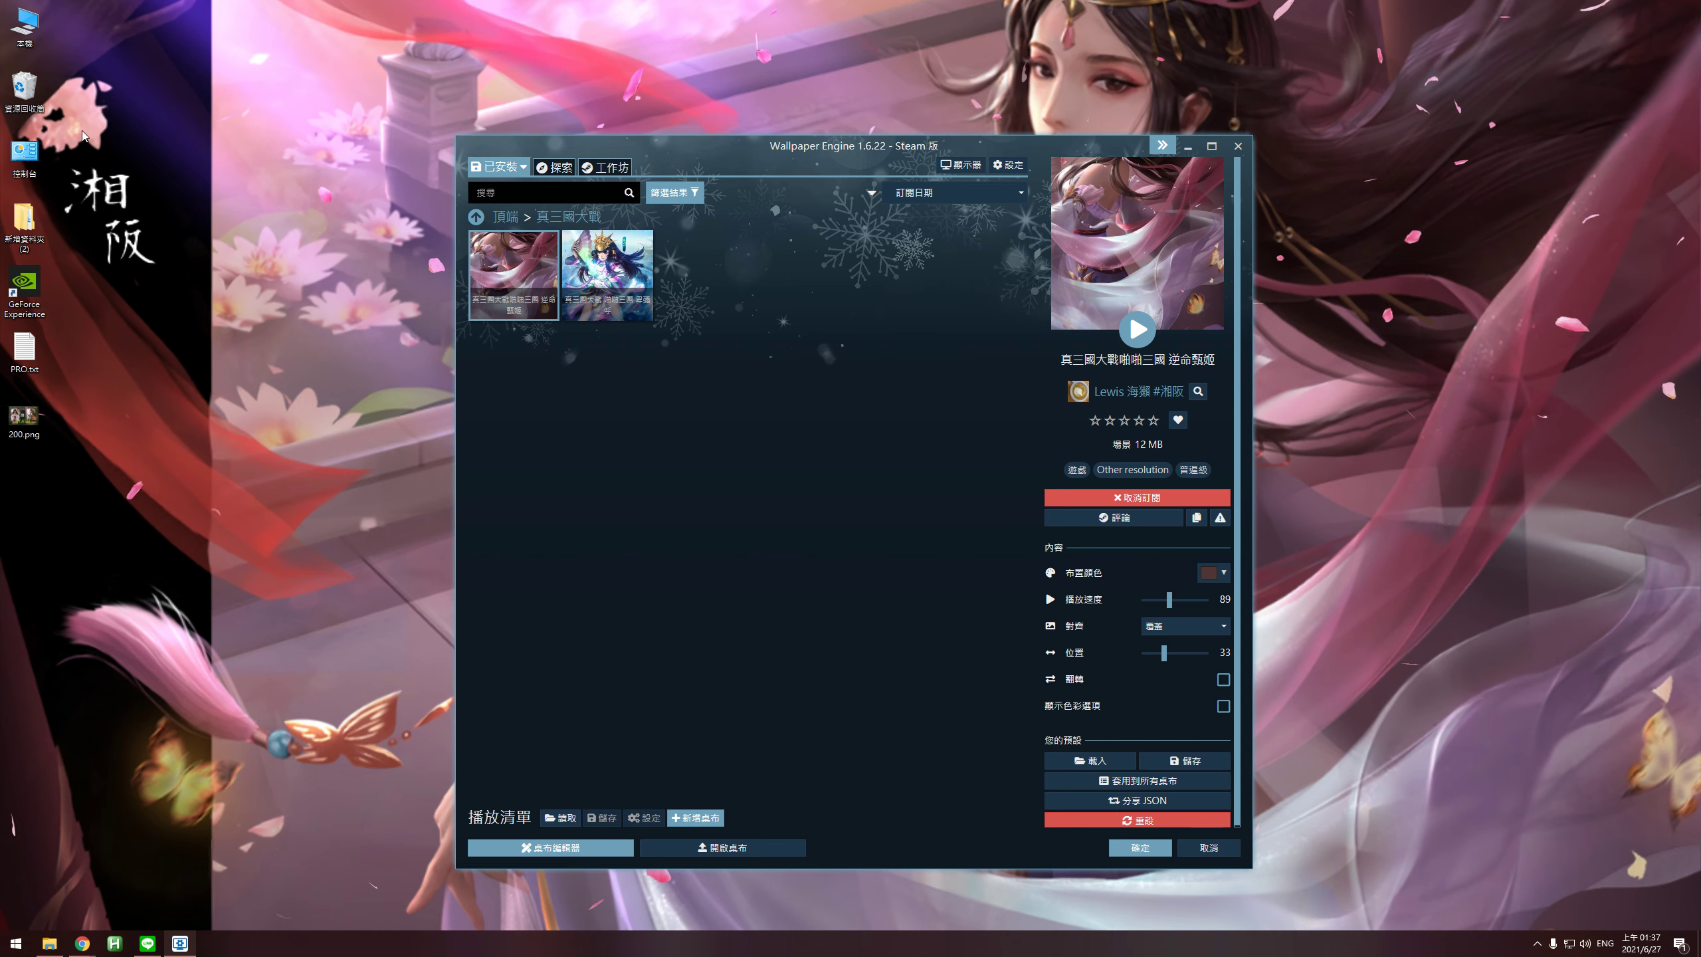
pyautogui.click(523, 166)
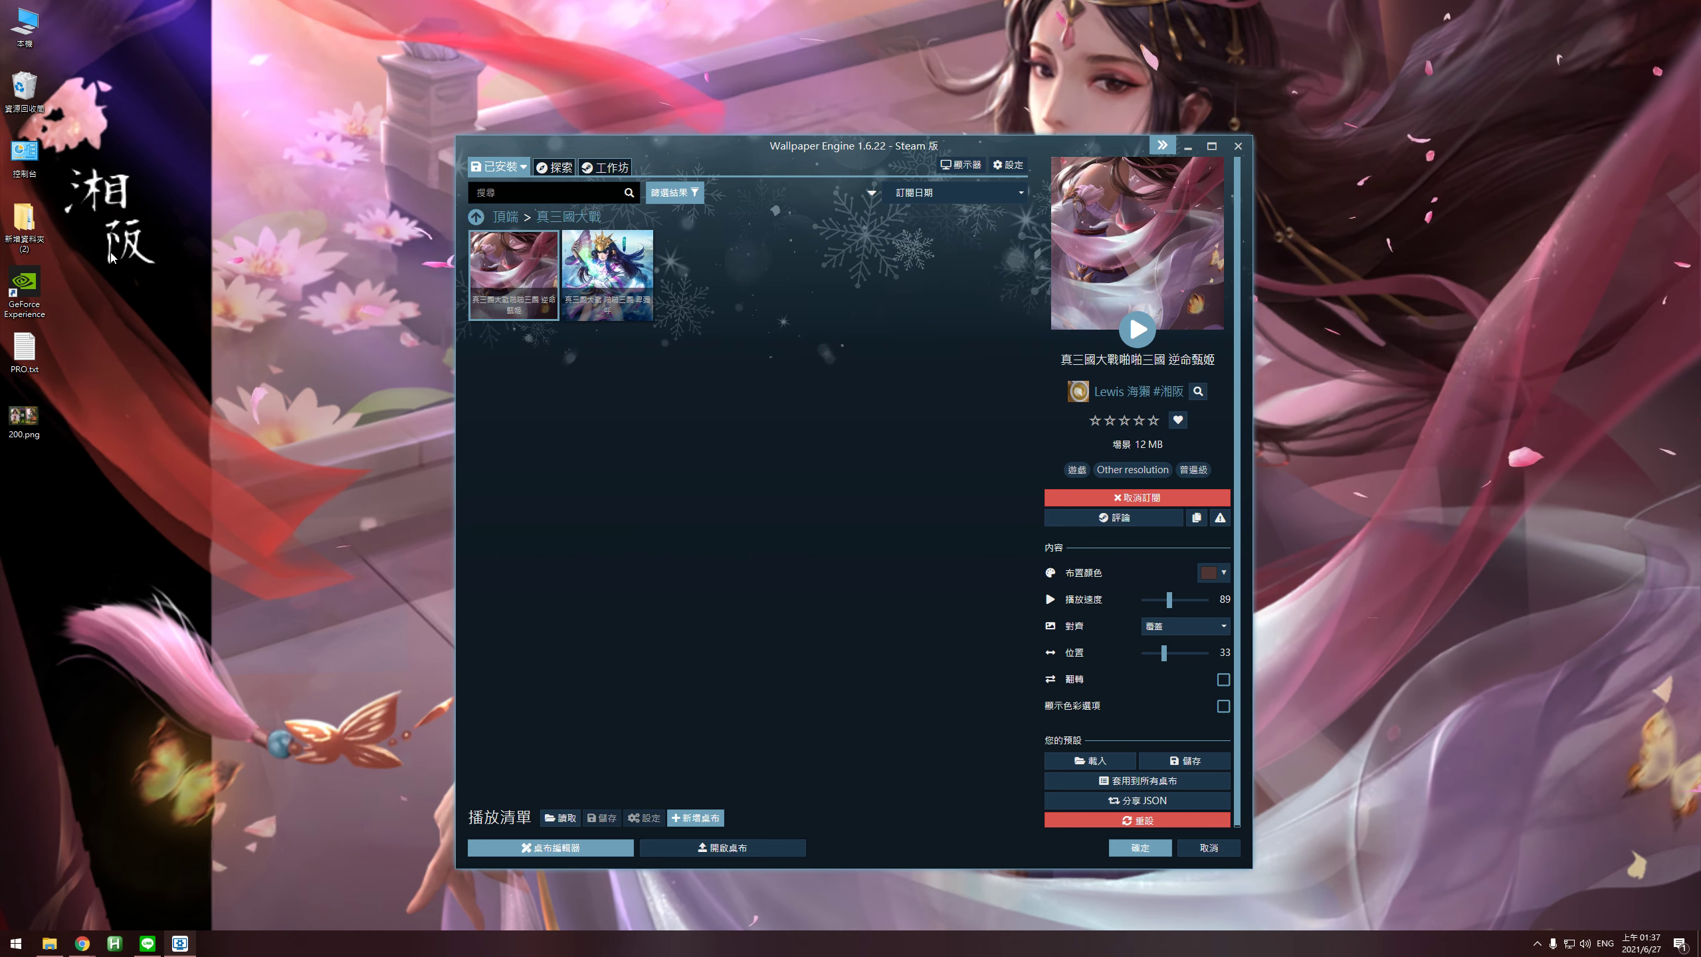
pyautogui.click(845, 194)
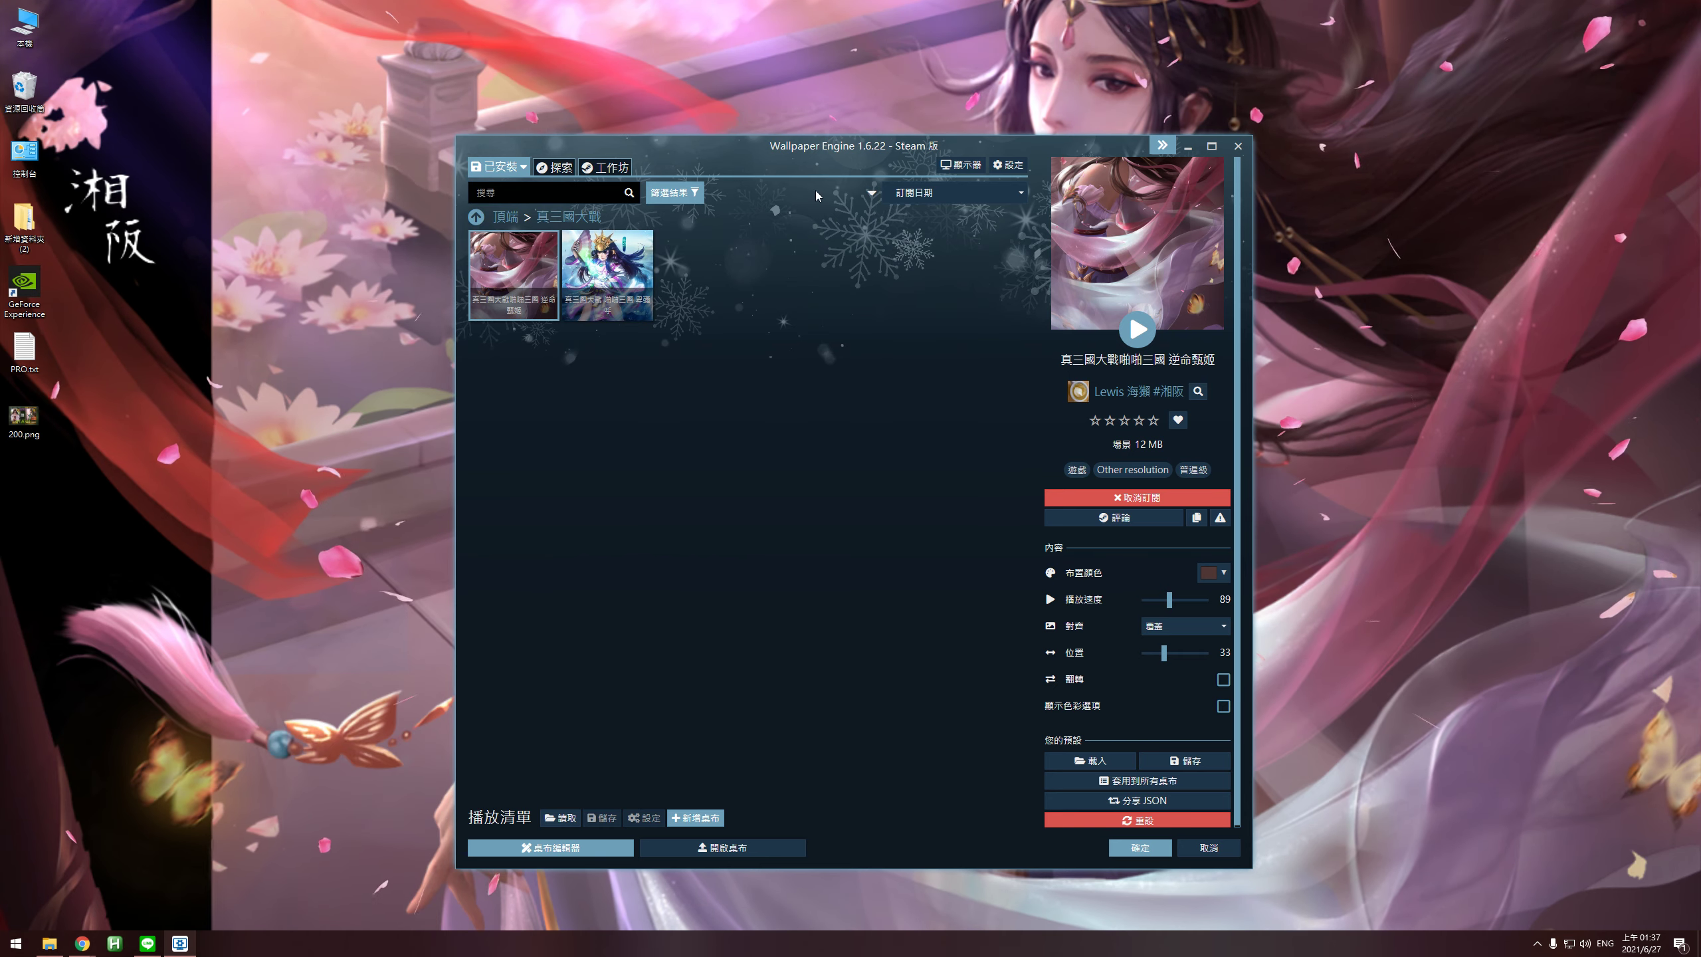
pyautogui.moveTo(900, 145); pyautogui.dragTo(1151, 154)
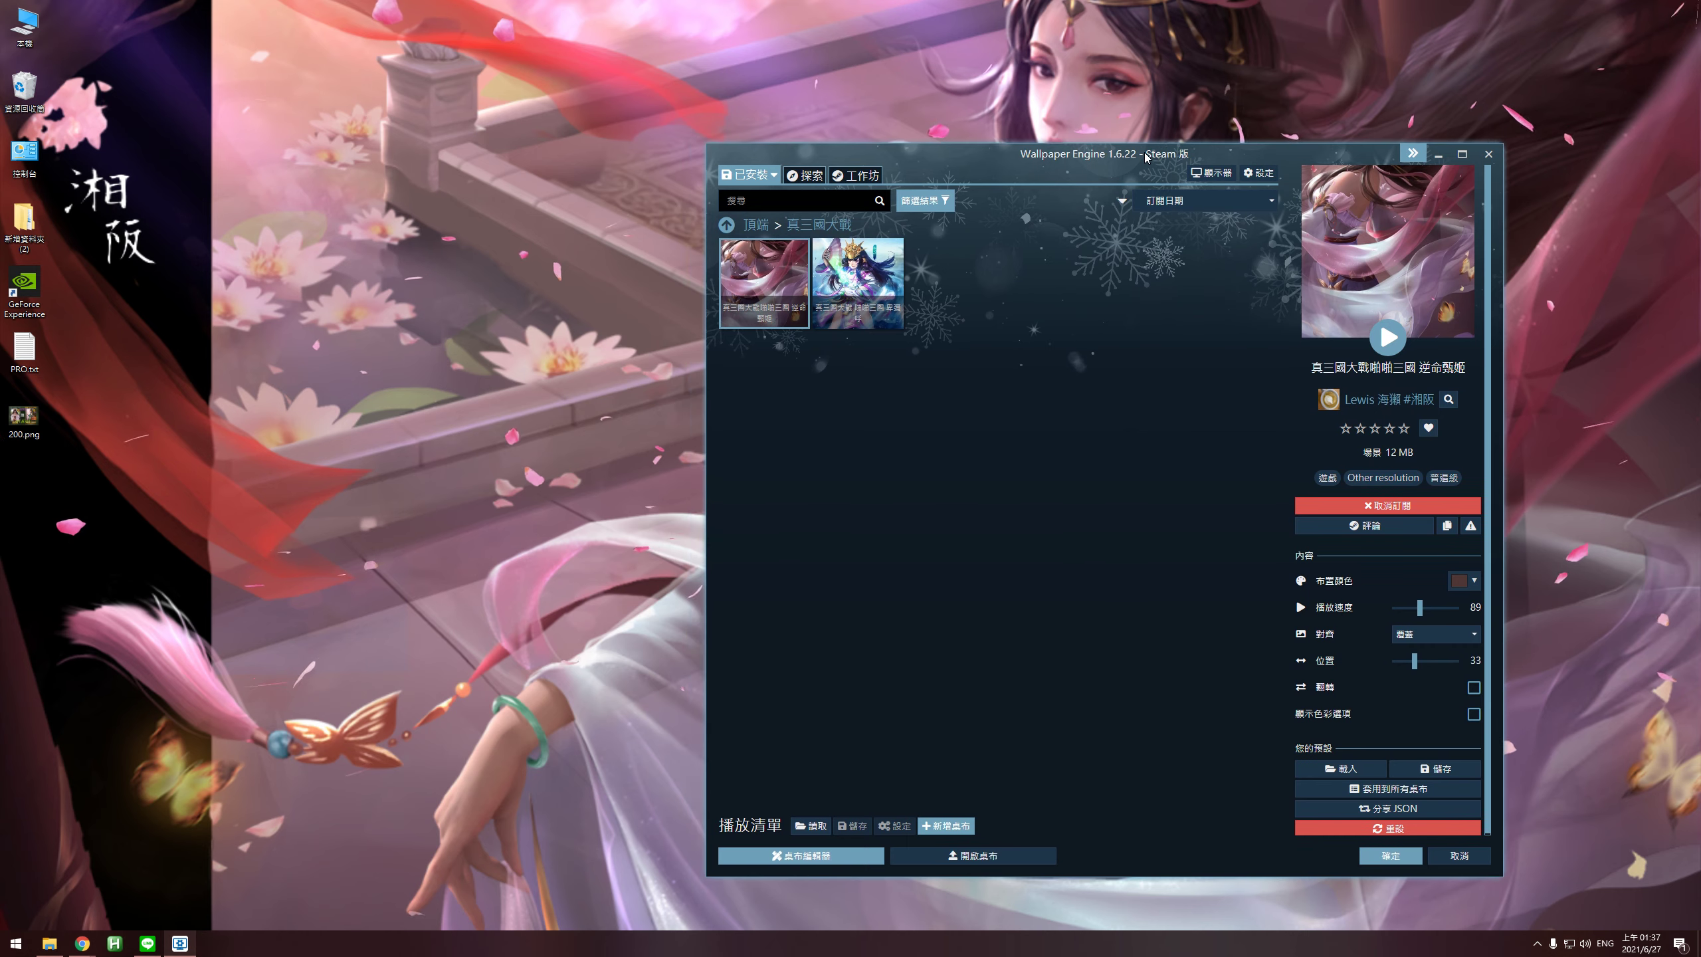
# View the 選擇顯示器 (choose display) settings for assigning wallpapers per monitor, and close them without changes.
pyautogui.click(1212, 172)
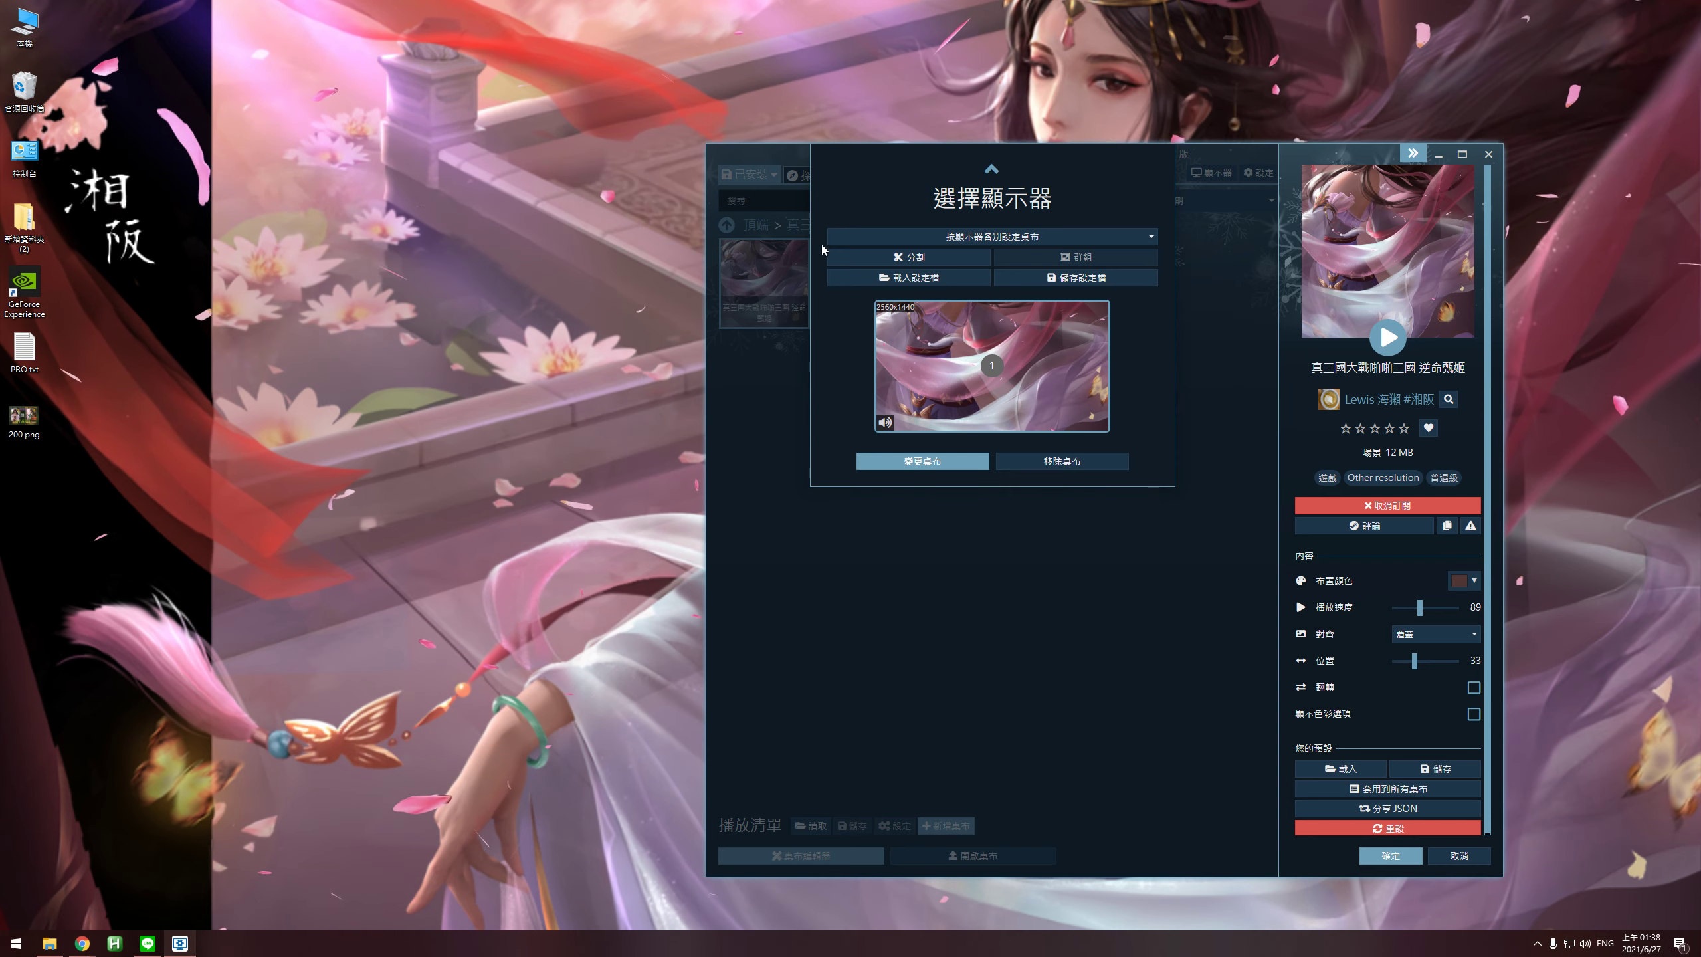
pyautogui.click(987, 576)
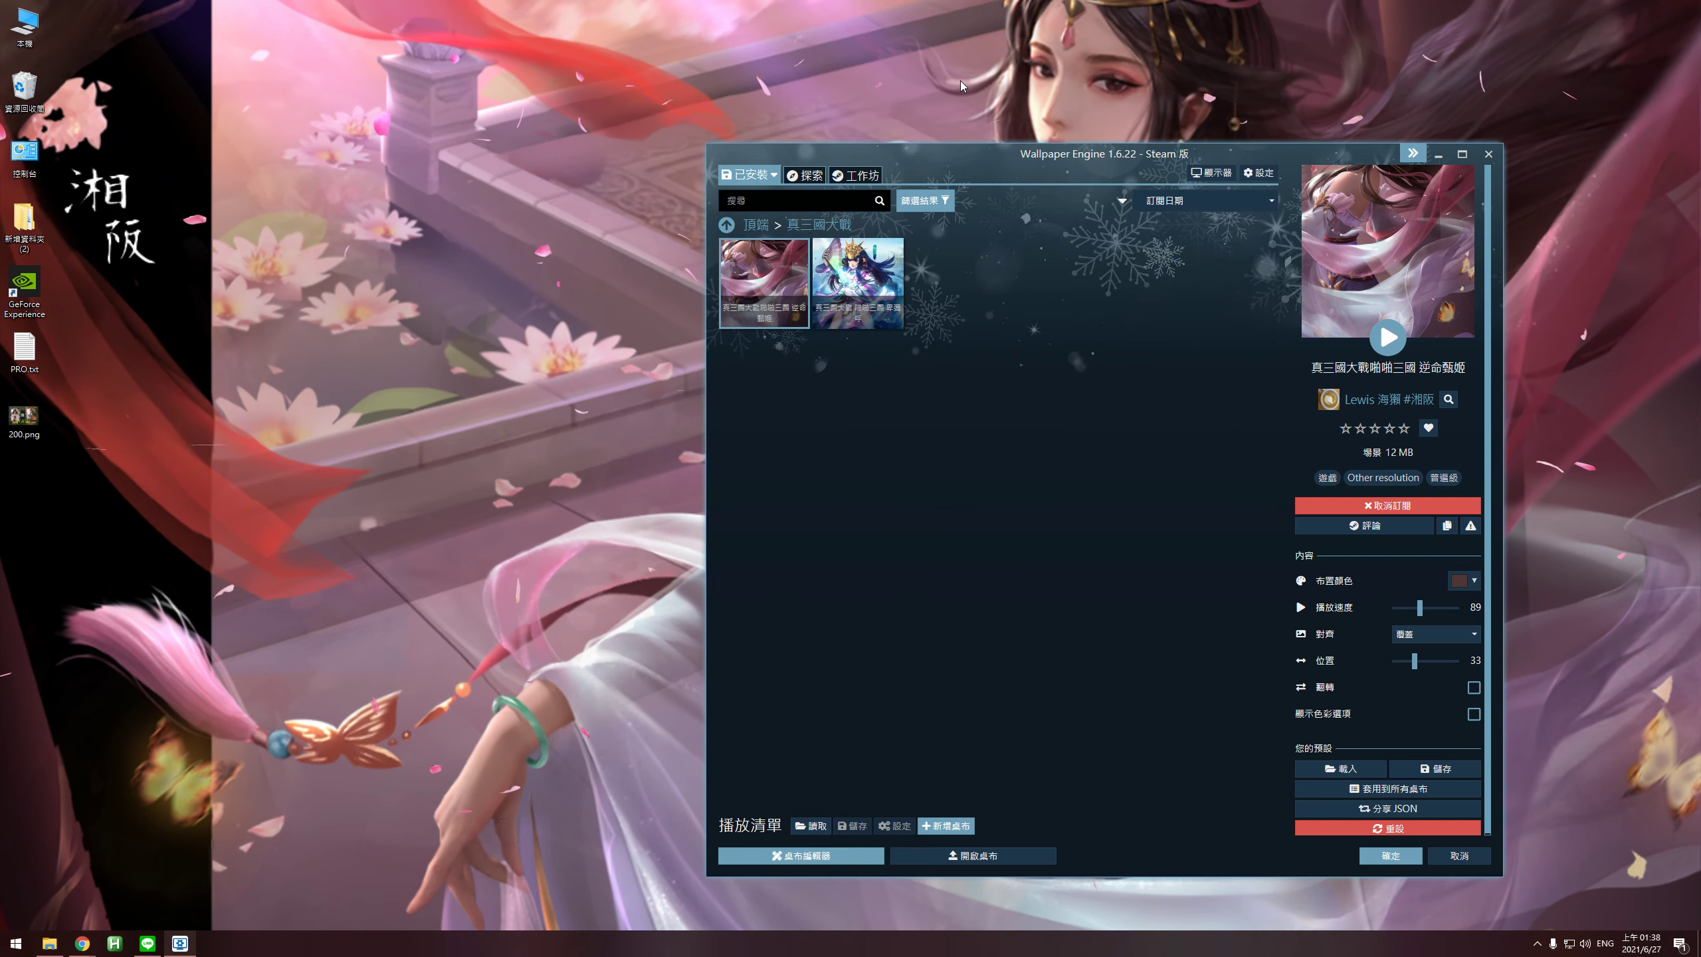
# Apply the 真三國大戰 啪啪三國 卑彌呼 wallpaper and return from its folder to the 頂端 (top) level of the installed wallpapers.
pyautogui.click(858, 281)
pyautogui.moveTo(1060, 159); pyautogui.dragTo(809, 101)
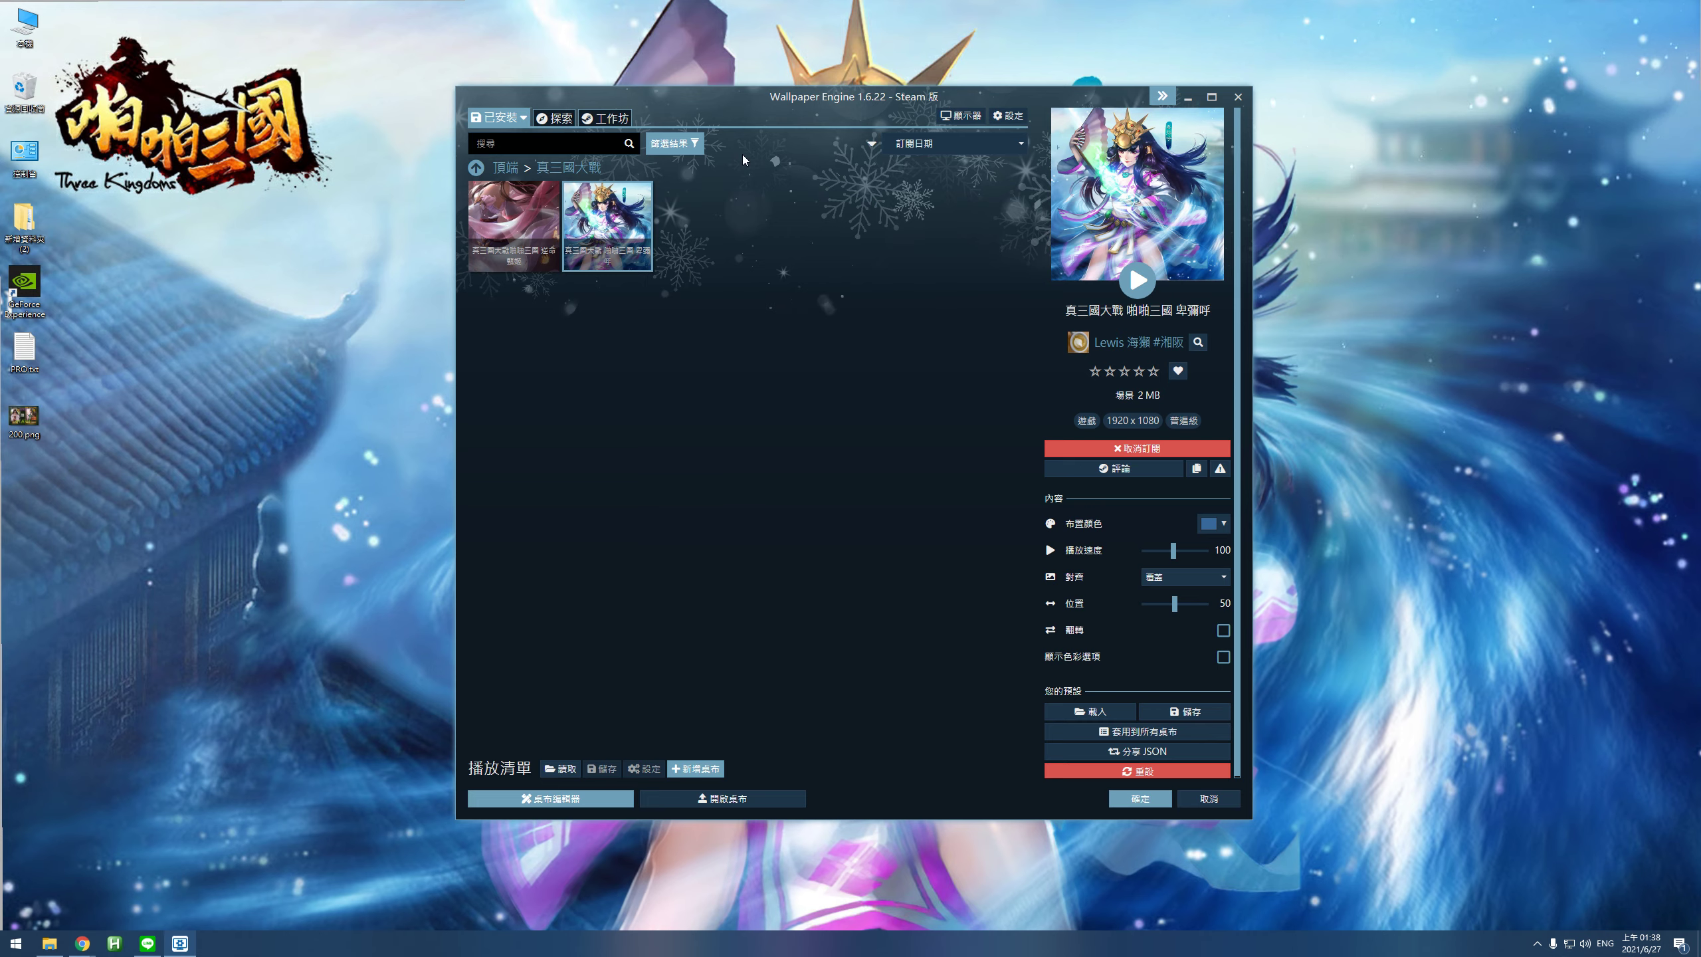
pyautogui.click(529, 118)
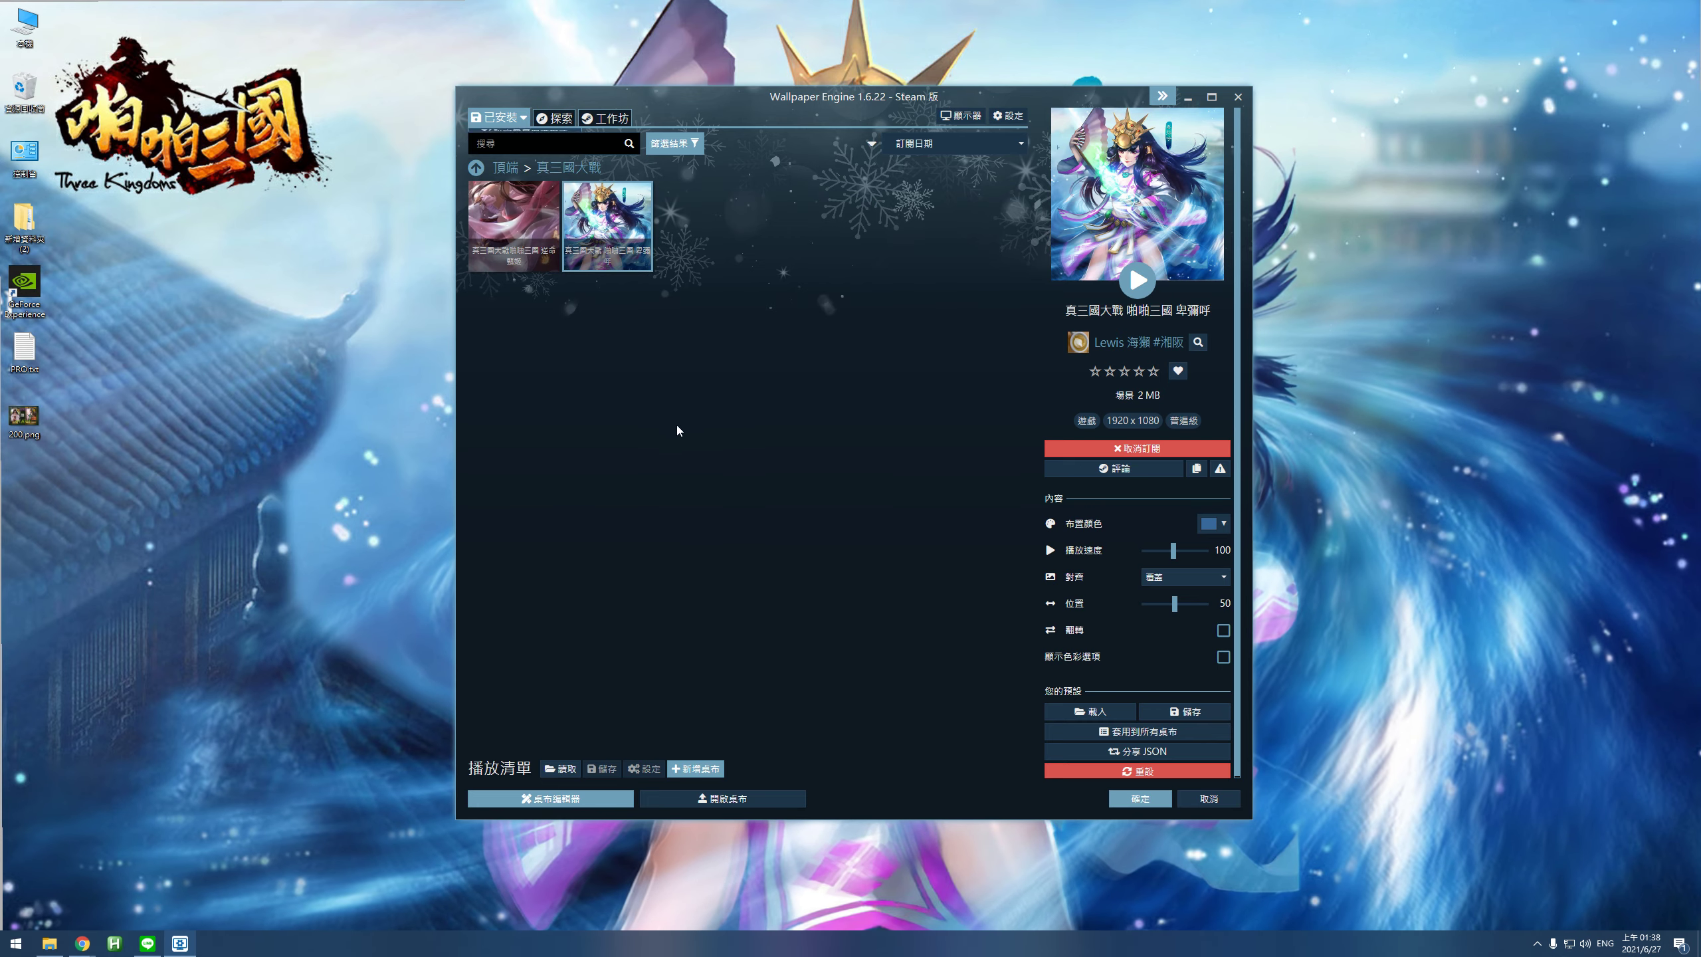
pyautogui.click(512, 169)
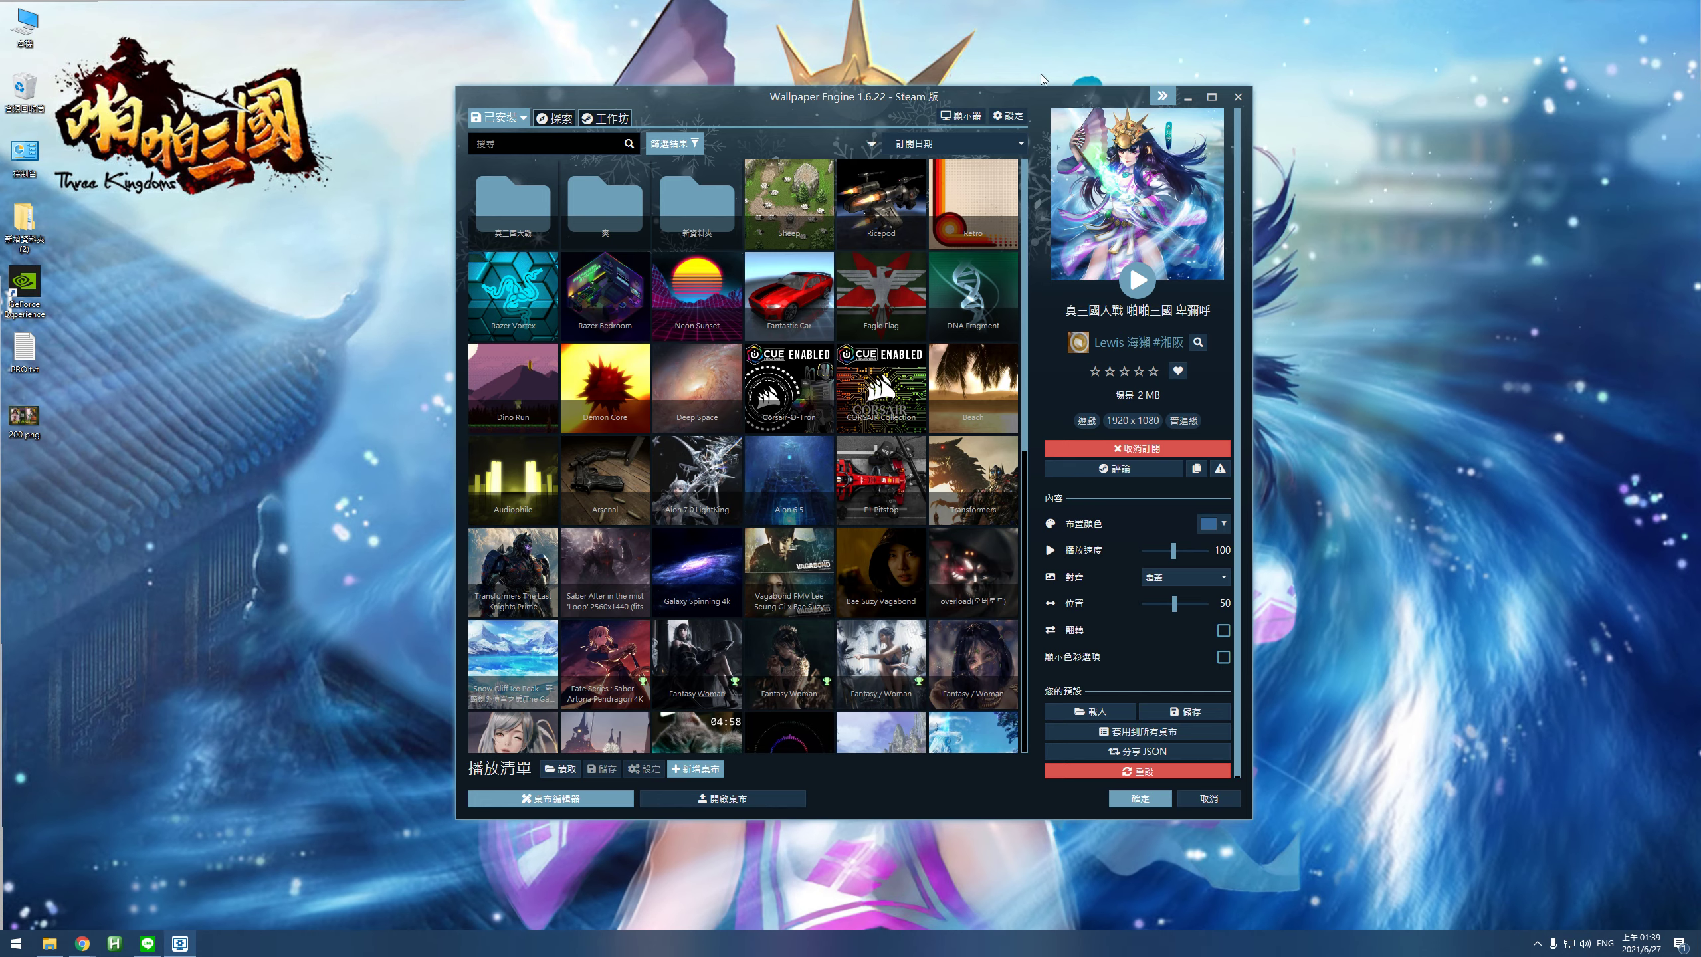
pyautogui.moveTo(785, 102); pyautogui.dragTo(673, 83)
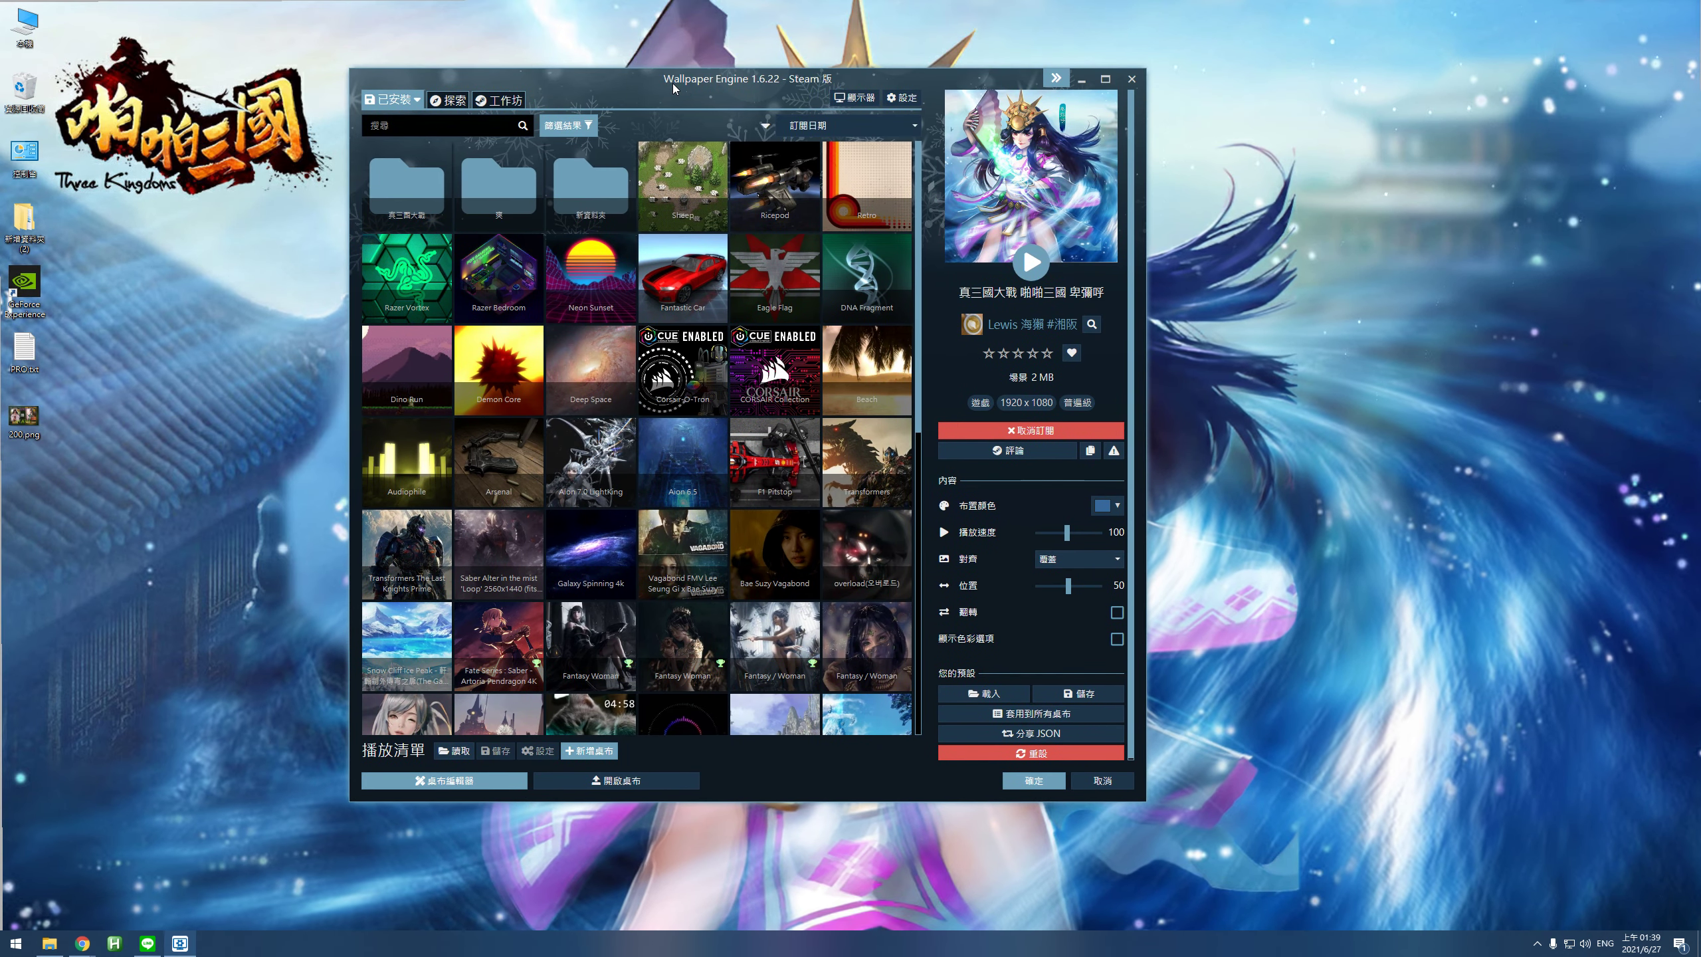